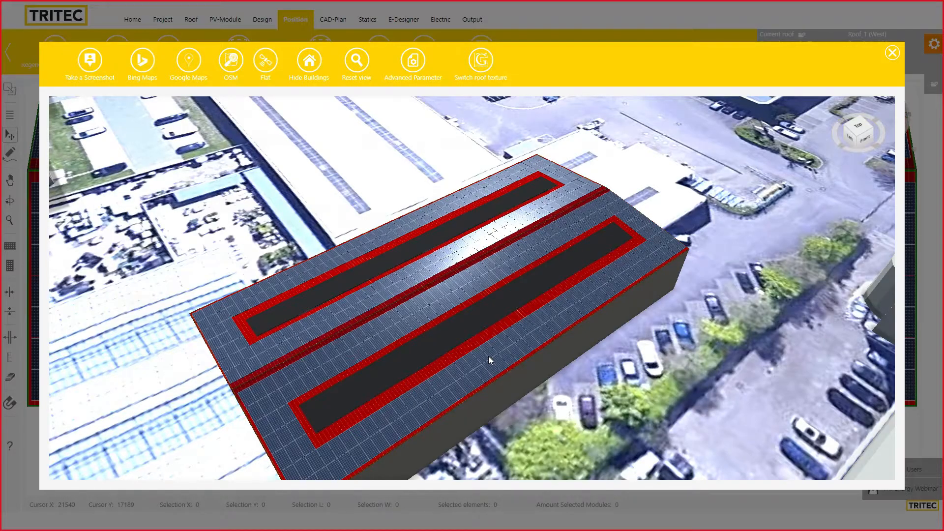
Orbit, zoom and tilt the 3D view around the building, then close it to return to the module layout
left_click_drag(630, 358, 733, 415)
scroll(622, 388, "down", 3)
left_click_drag(517, 392, 329, 361)
left_click_drag(442, 397, 504, 298)
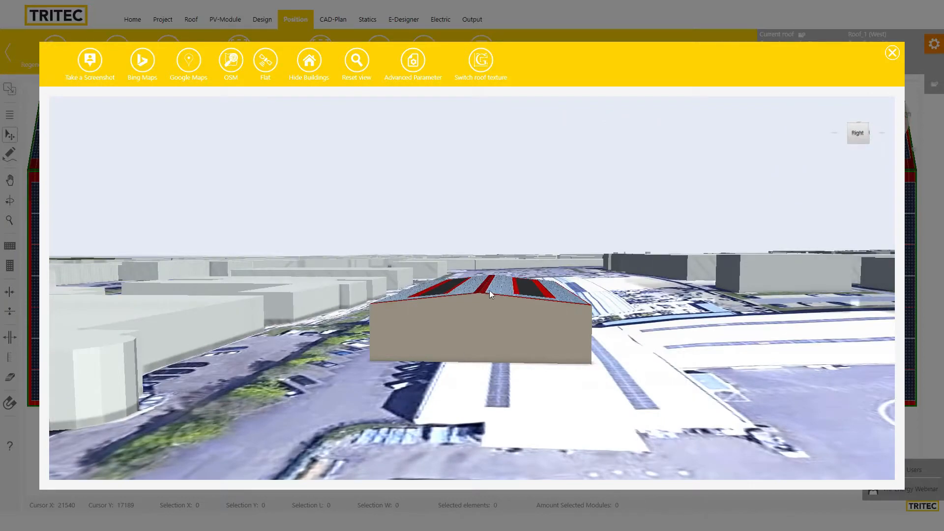
left_click_drag(507, 330, 362, 359)
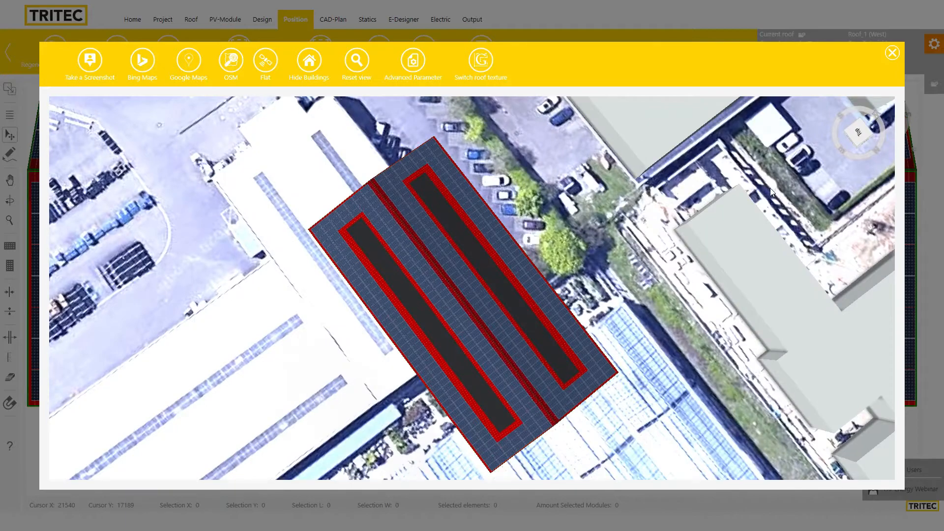
left_click(892, 53)
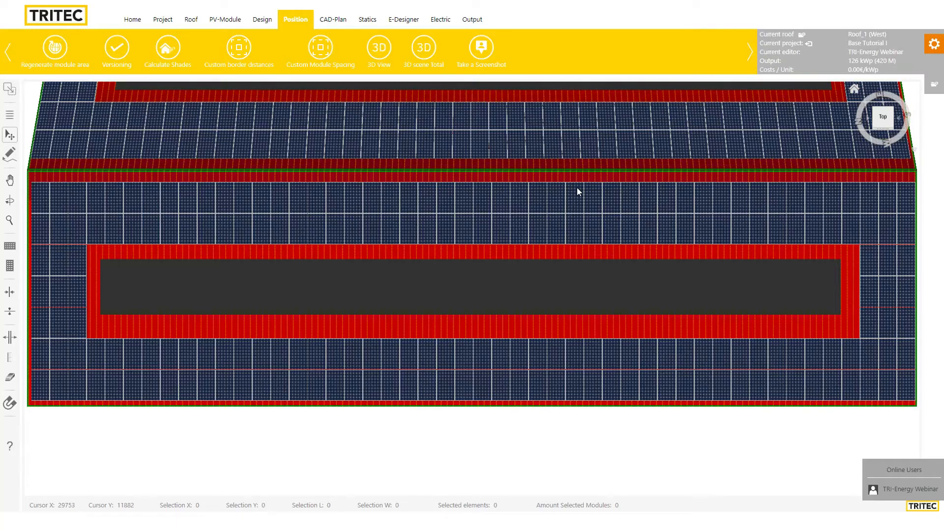
Go to the Home page and bring up the project search dialog
left_click(131, 20)
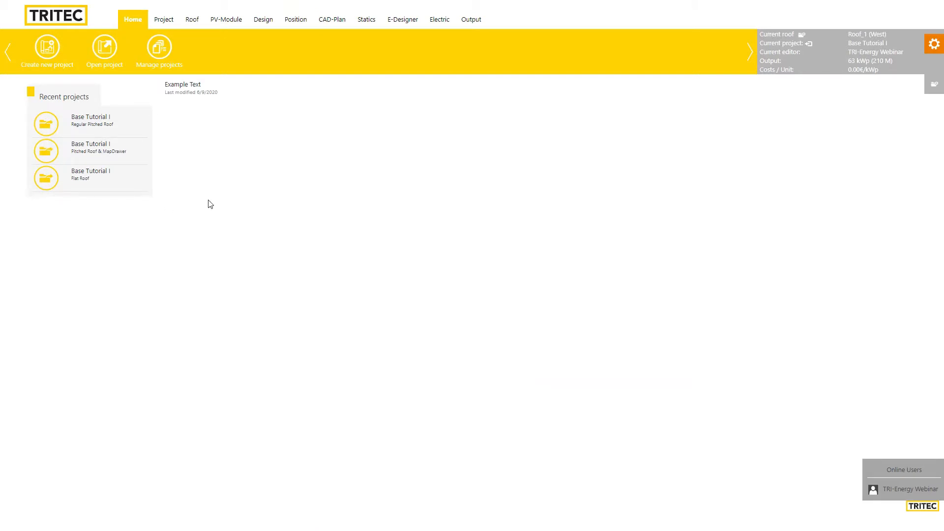
left_click(106, 49)
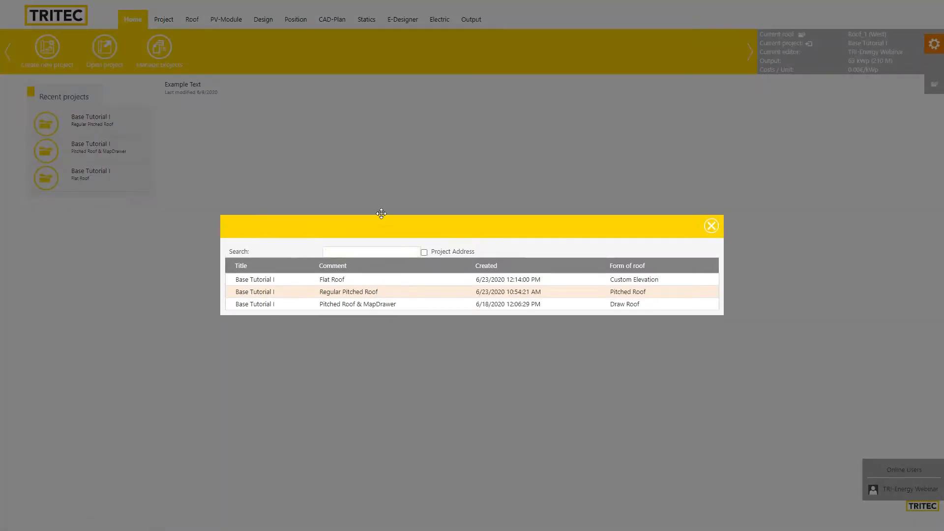
Try the project search box with the terms 'pi' and 'roo'
left_click_drag(381, 214, 387, 196)
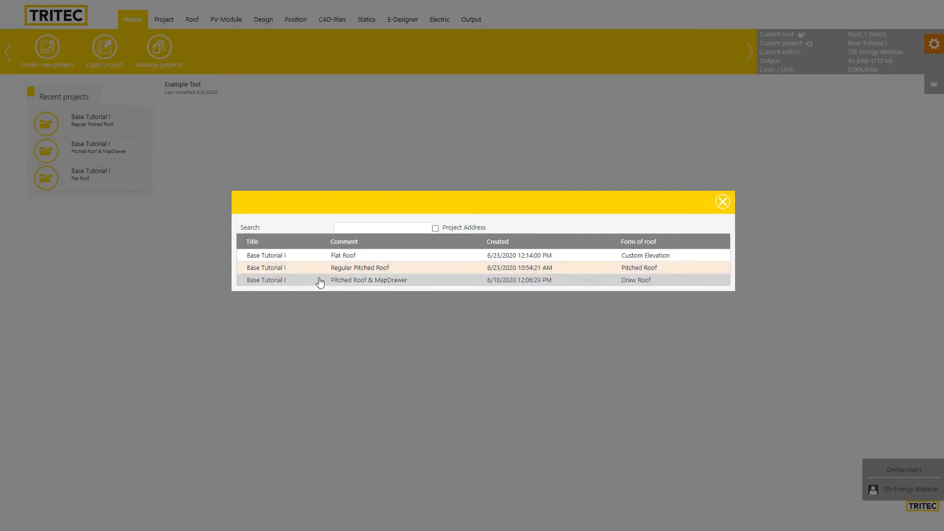
left_click(356, 230)
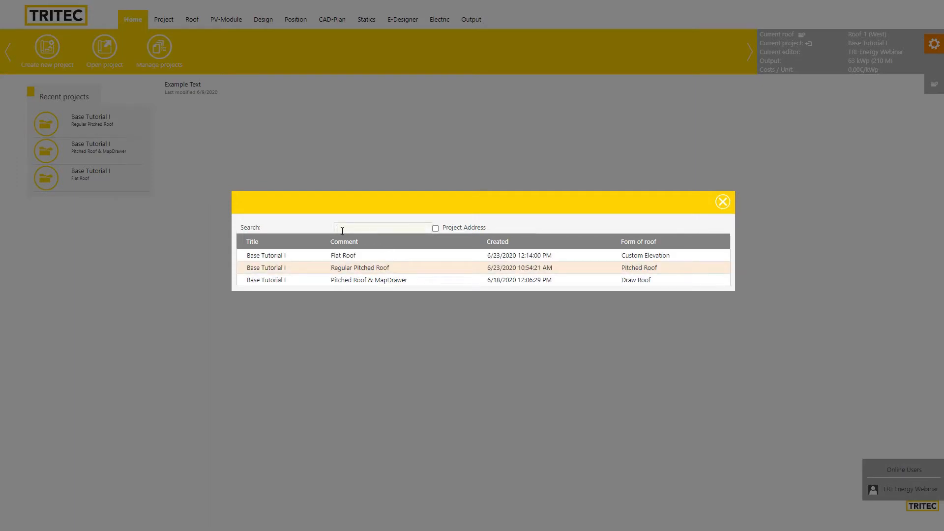
type("pi")
key("BackSpace")
key("BackSpace")
type("roo")
key("BackSpace")
key("BackSpace")
Include project addresses in the search, enter 'e', then close the search dialog
left_click(435, 228)
type("e")
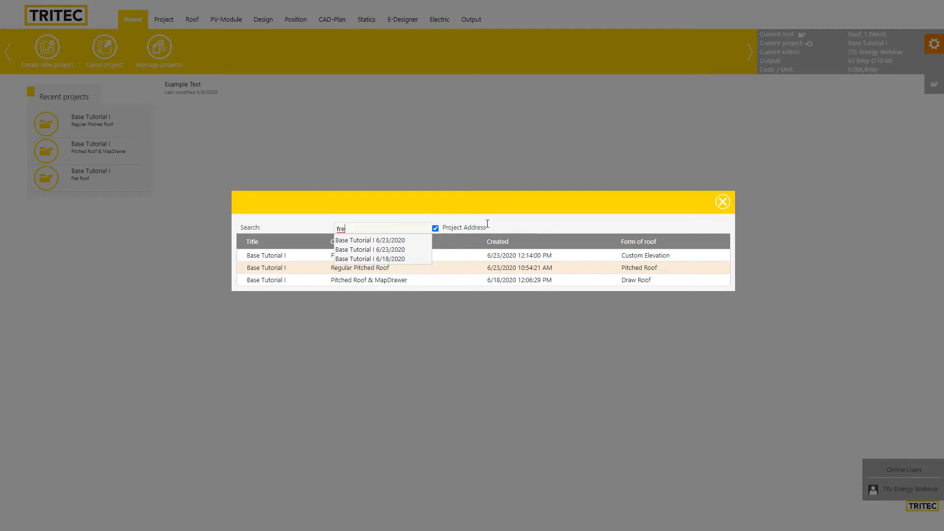
left_click(722, 202)
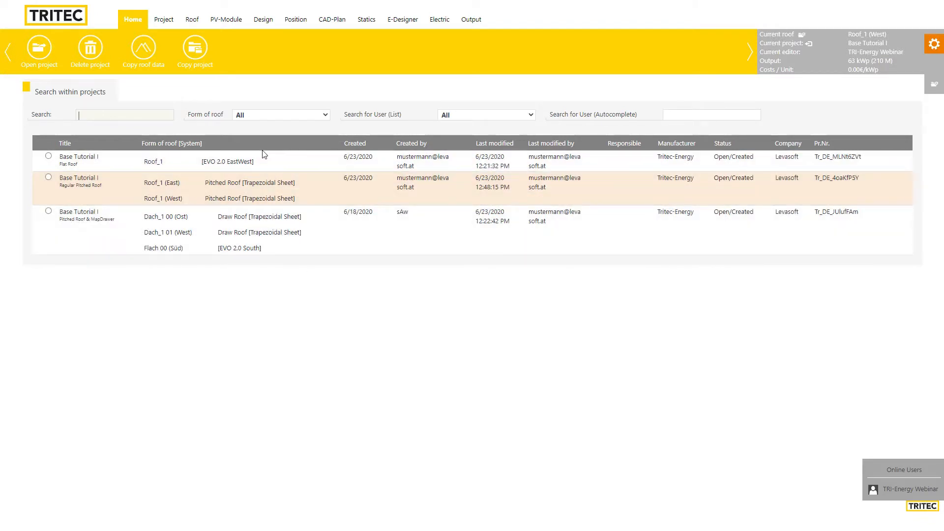
Leave the roof-form filter on All and copy the Base Tutorial I flat-roof project
left_click(270, 116)
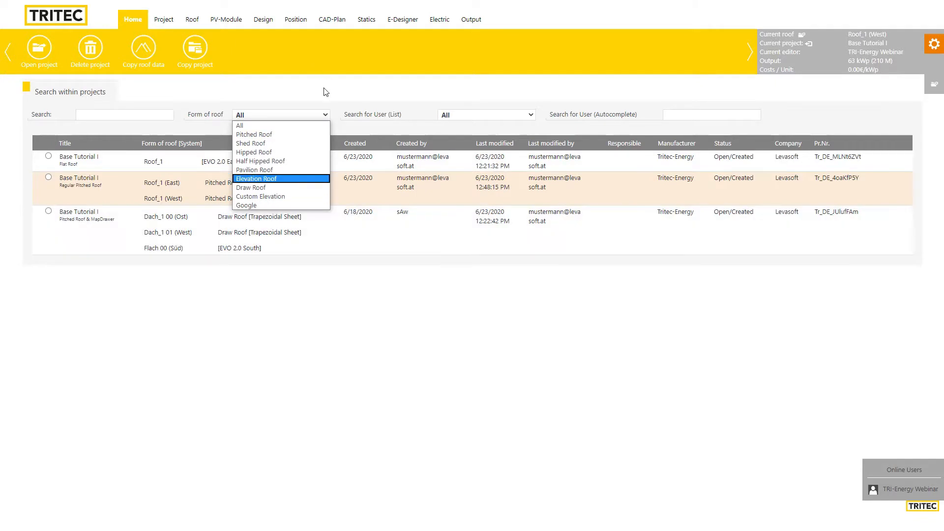
left_click(325, 90)
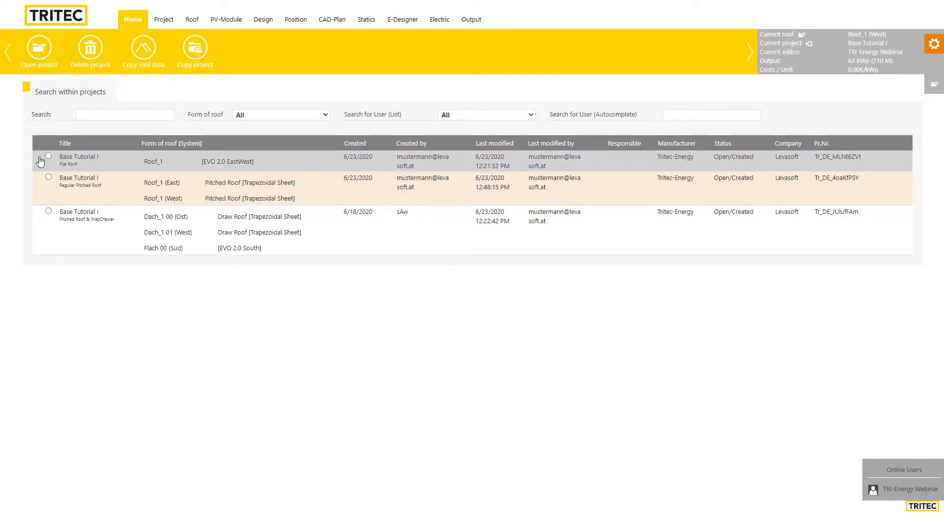
left_click(48, 156)
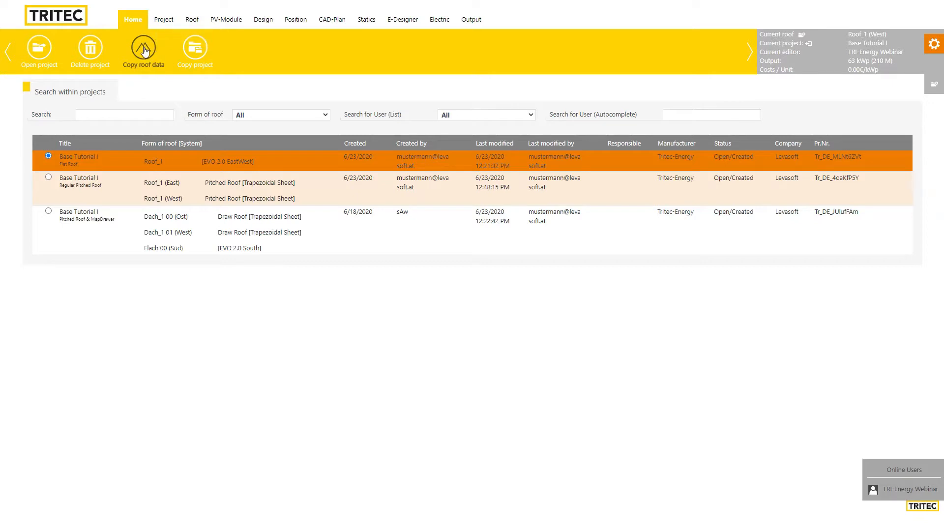
left_click(194, 53)
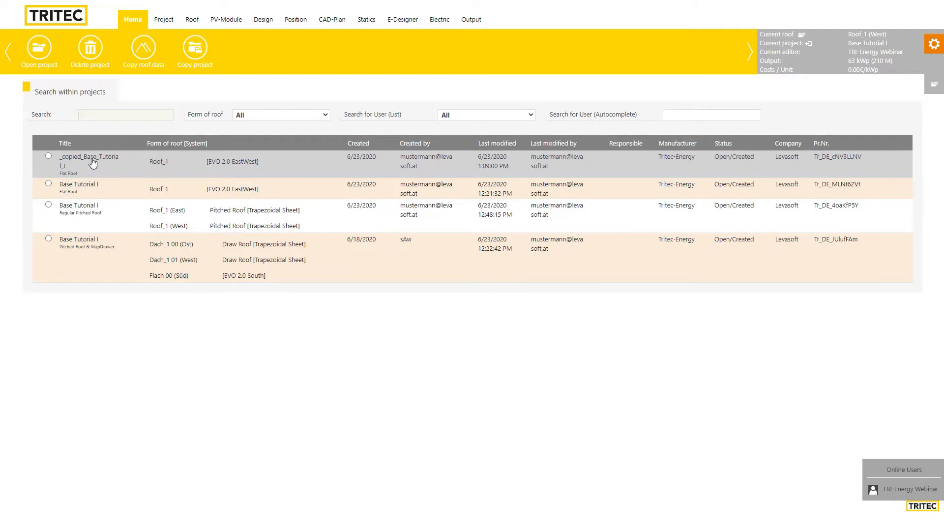
Select the new _copied_Base_Tutorial_I row, then return to the Home page
left_click(70, 164)
left_click(133, 19)
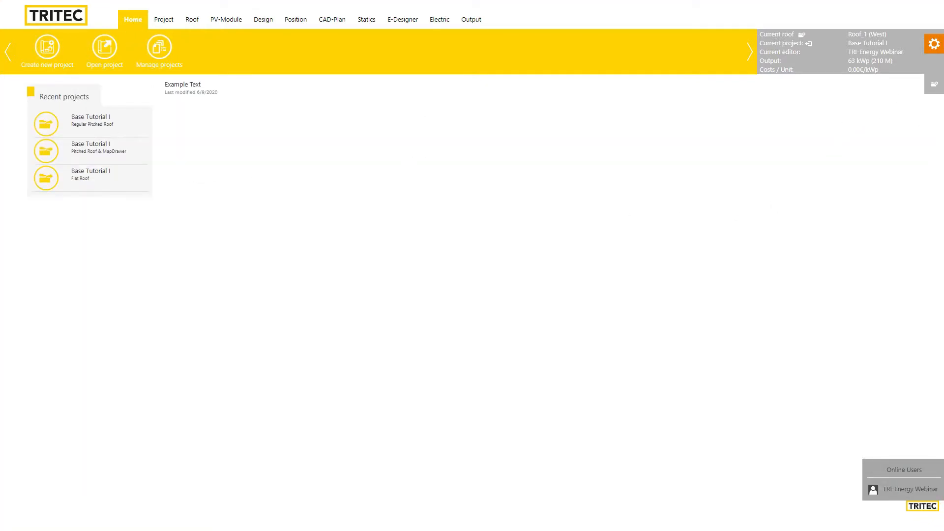
Create project 'Base Tutorial III', enlarge the Comment box, and enter the planning responsible person's name
left_click(54, 63)
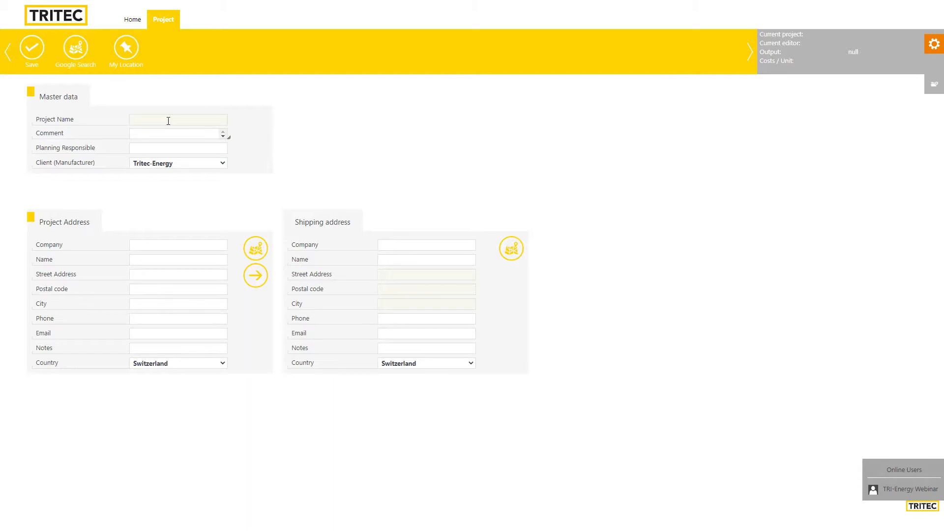
type("Base Tutorial III")
left_click_drag(229, 137, 229, 202)
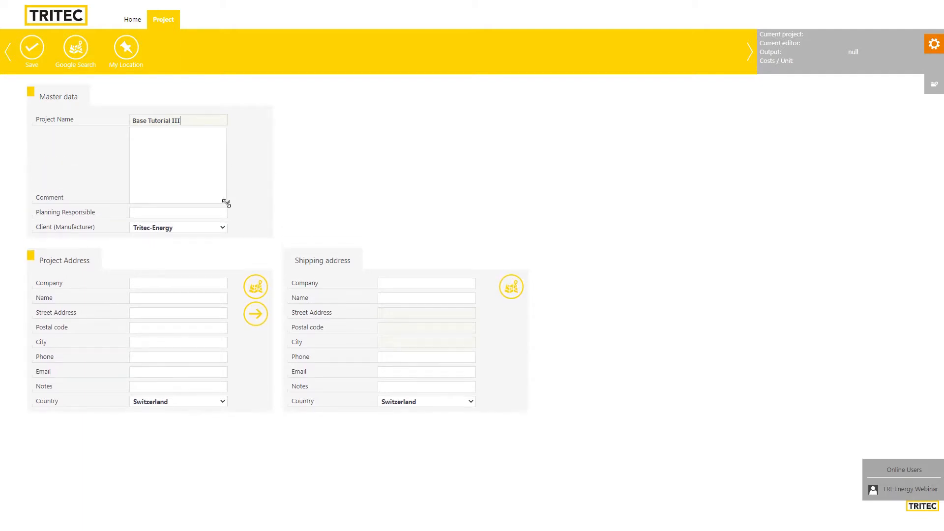
left_click(186, 161)
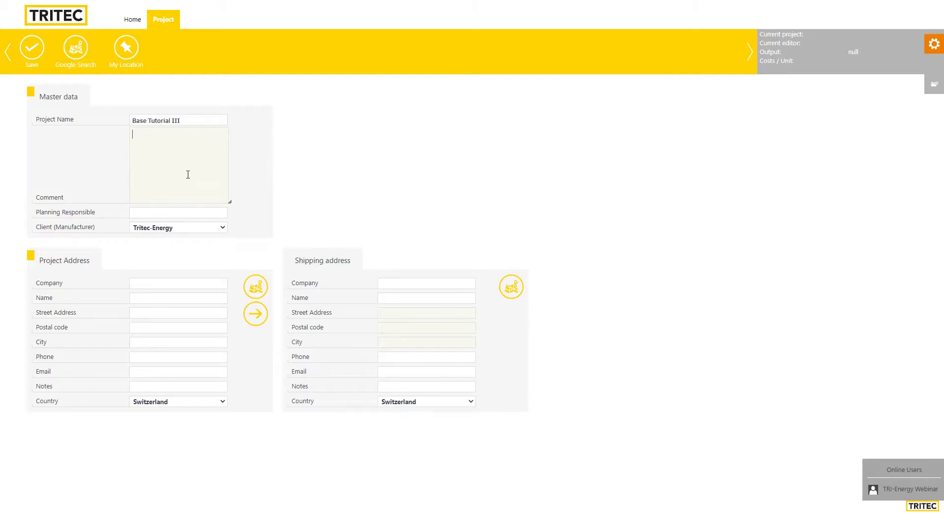
left_click(186, 212)
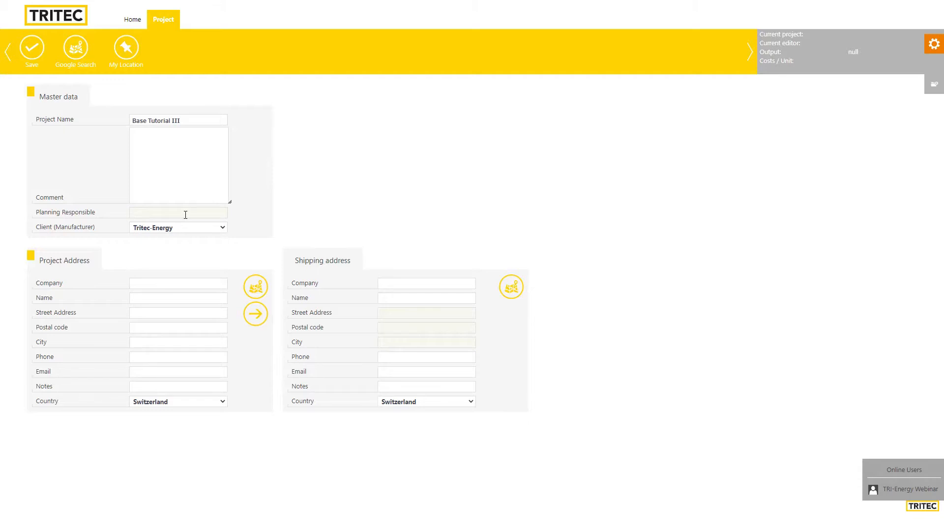
Paste the project's street address into the map lookup and pick the matching Freiburg suggestion
left_click(255, 289)
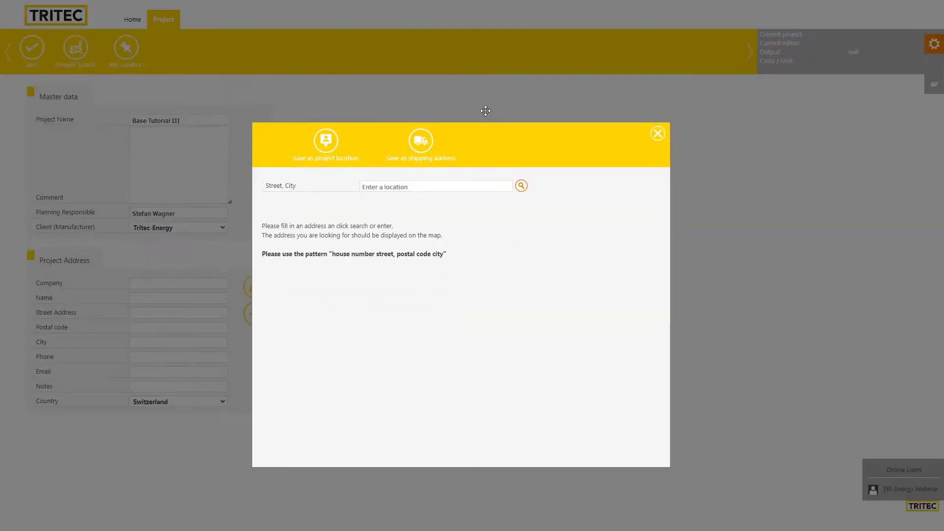
left_click_drag(485, 111, 491, 79)
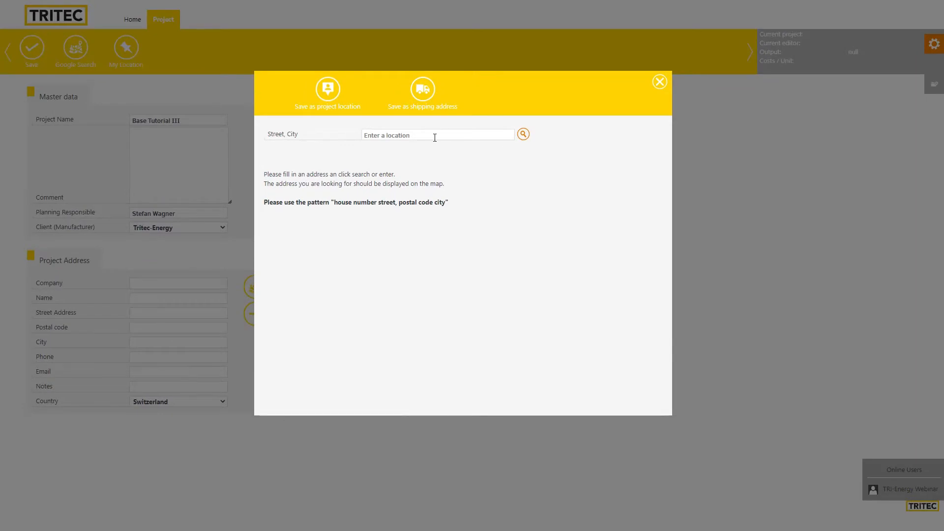
left_click(435, 136)
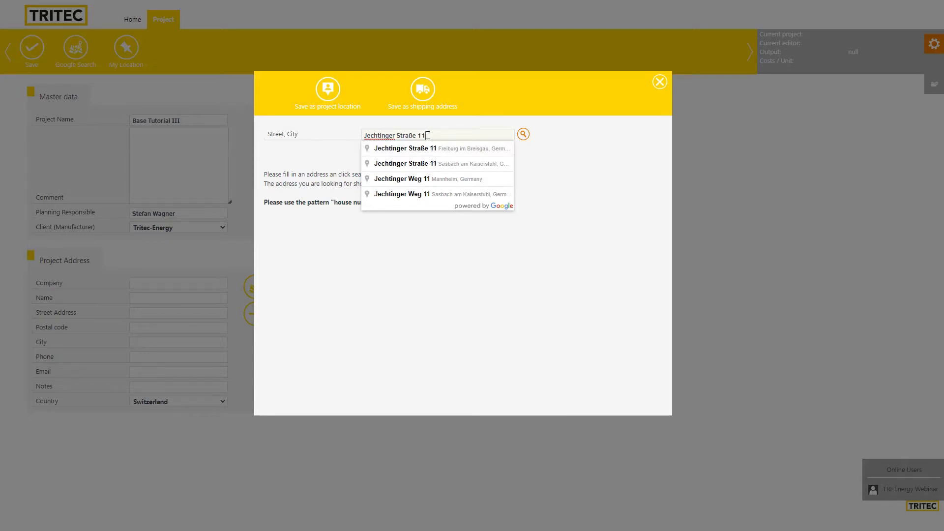
left_click(452, 150)
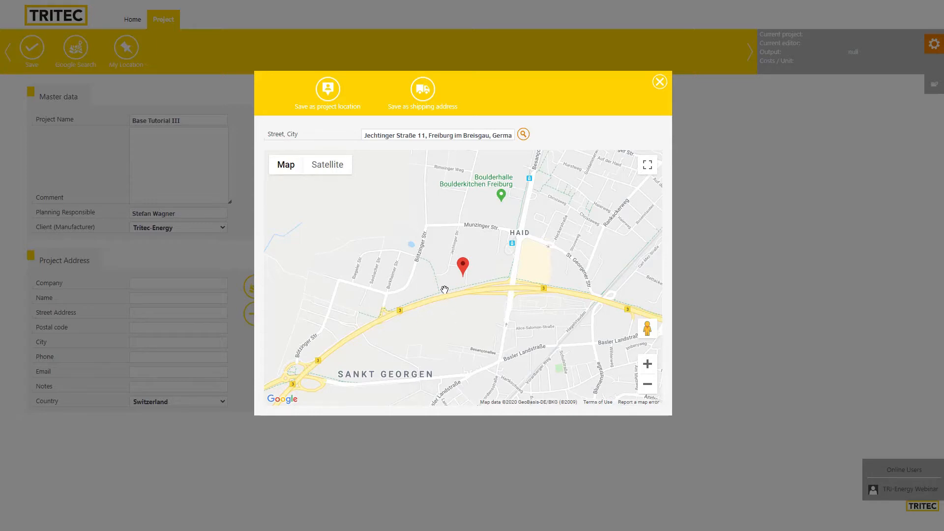
Switch the location map to Satellite and pan until the white warehouse near the pin is visible
scroll(452, 289, "up", 3)
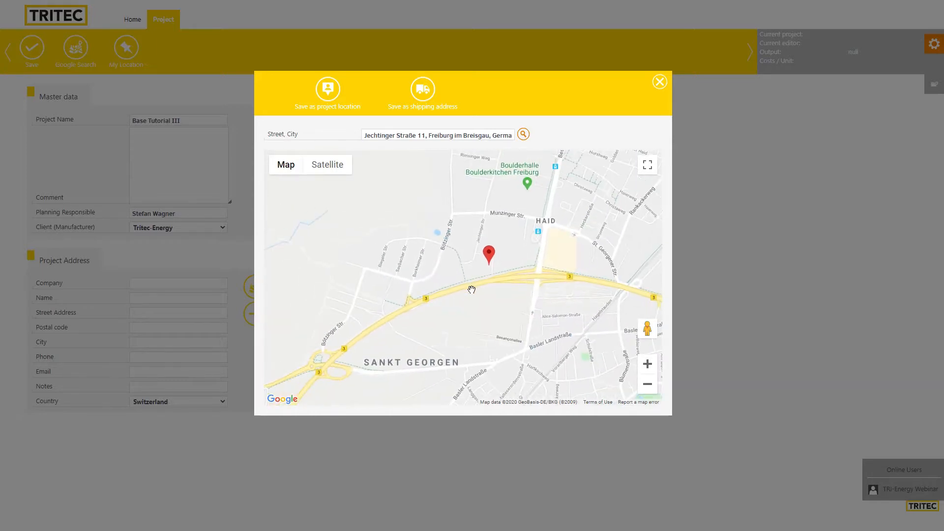
scroll(476, 286, "up", 1)
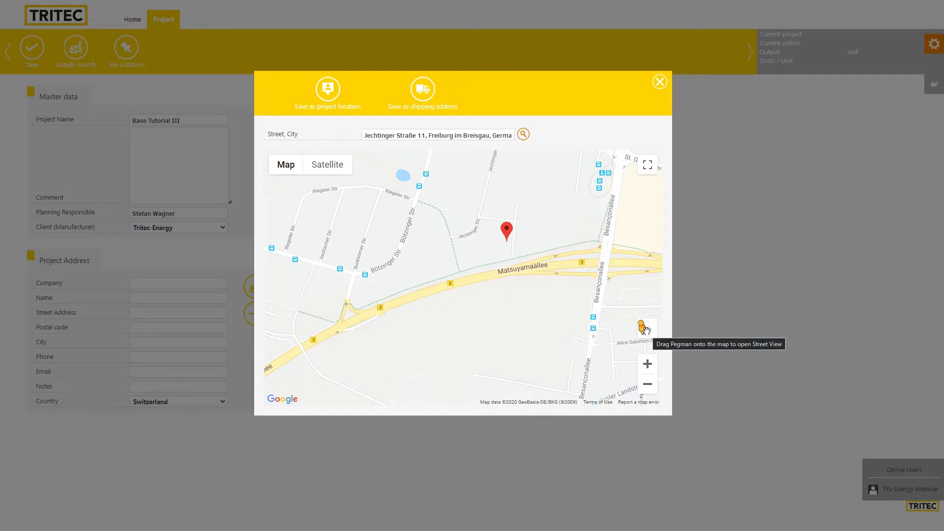
mouse_move(510, 286)
left_mouse_down()
mouse_move(475, 305)
mouse_move(448, 299)
left_mouse_up()
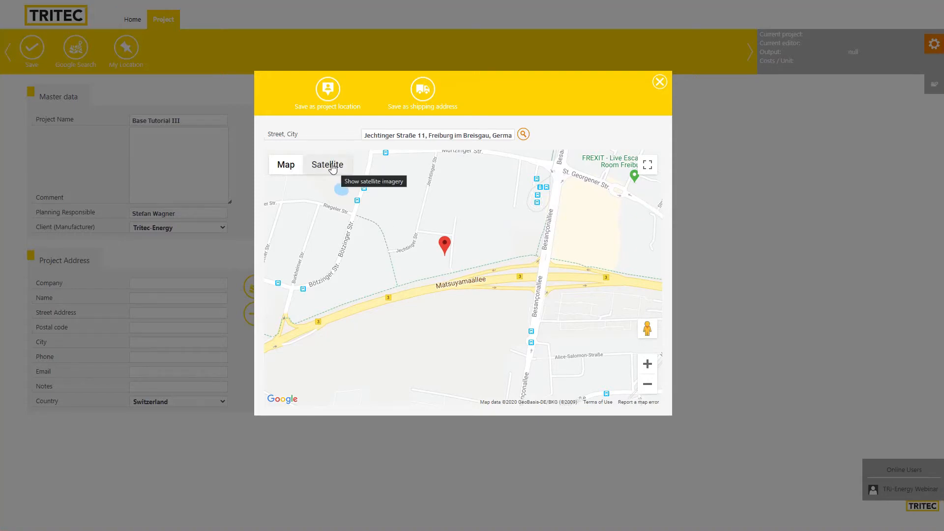
left_click(332, 167)
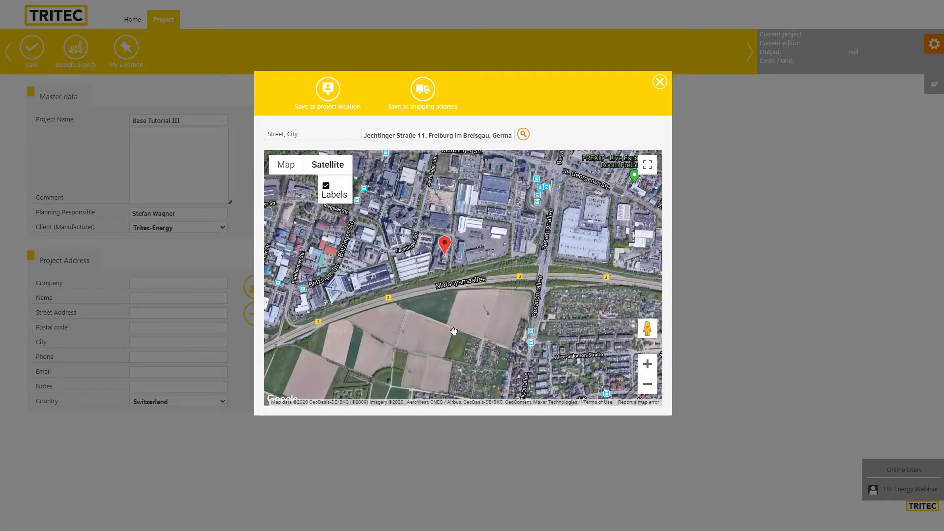
scroll(435, 263, "up", 4)
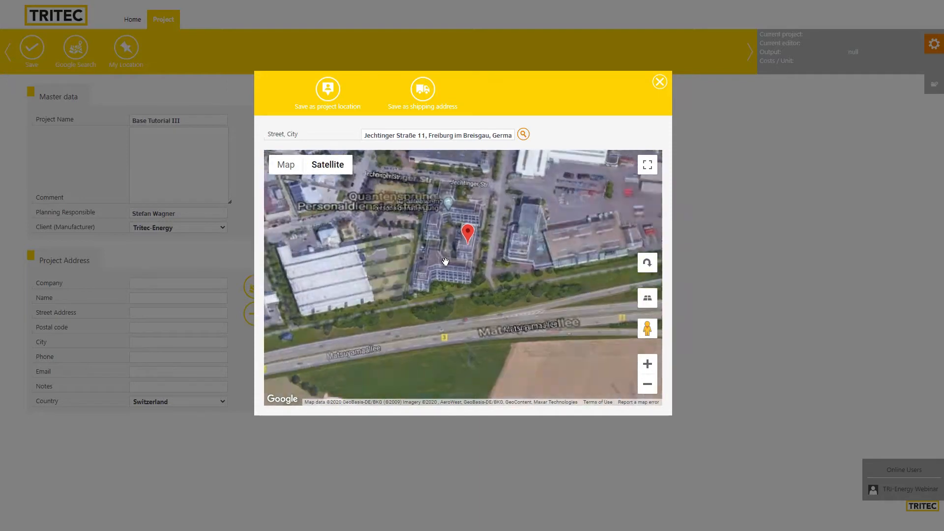
left_click_drag(467, 255, 380, 352)
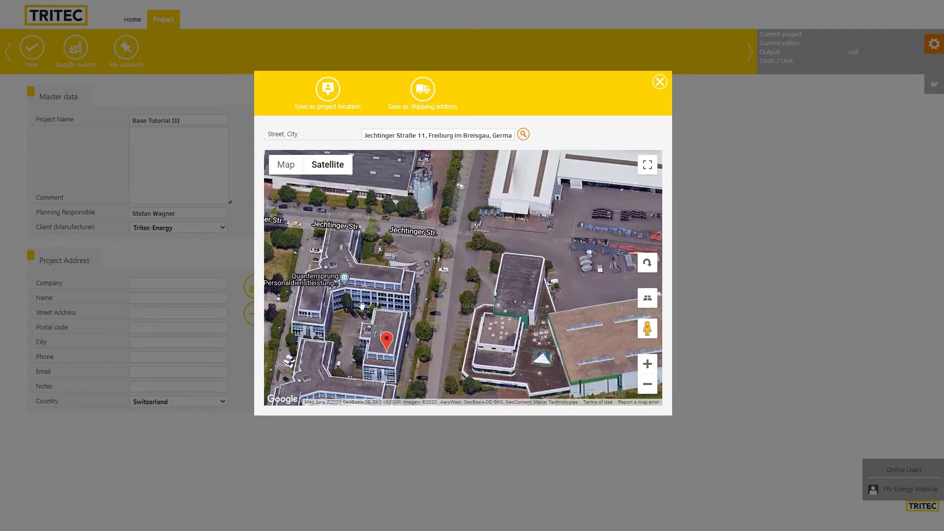
left_click_drag(446, 279, 392, 382)
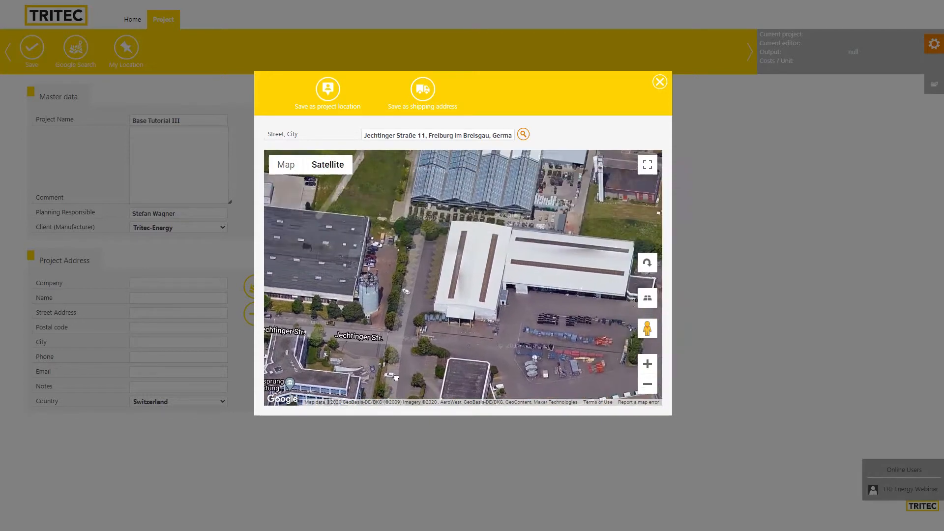
Pin the white warehouse roof and save it as the project location
left_click(476, 256)
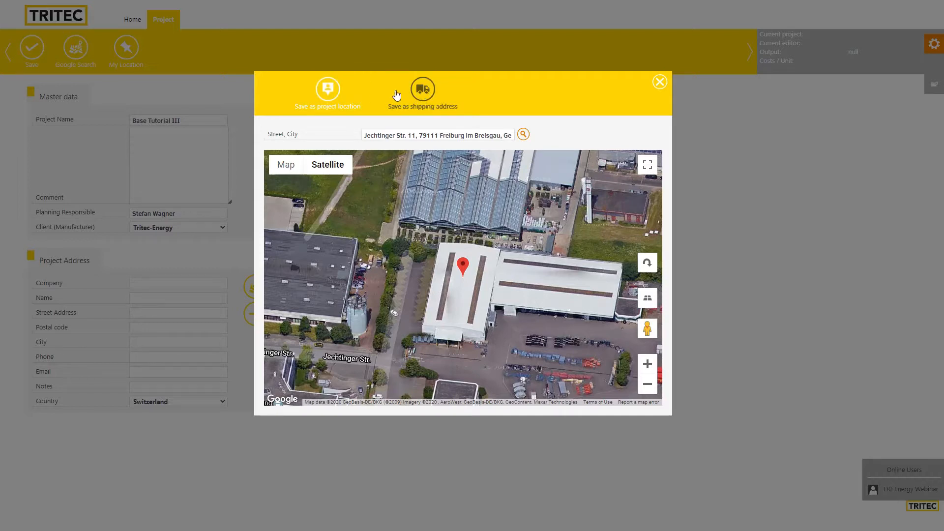
left_click(329, 92)
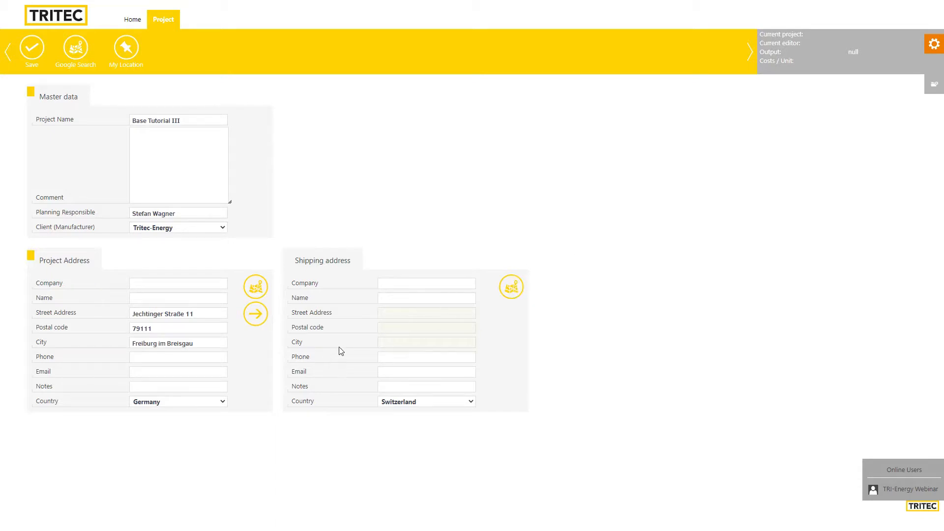
Copy the project address into the shipping address, save the project, and confirm the success message
left_click(256, 319)
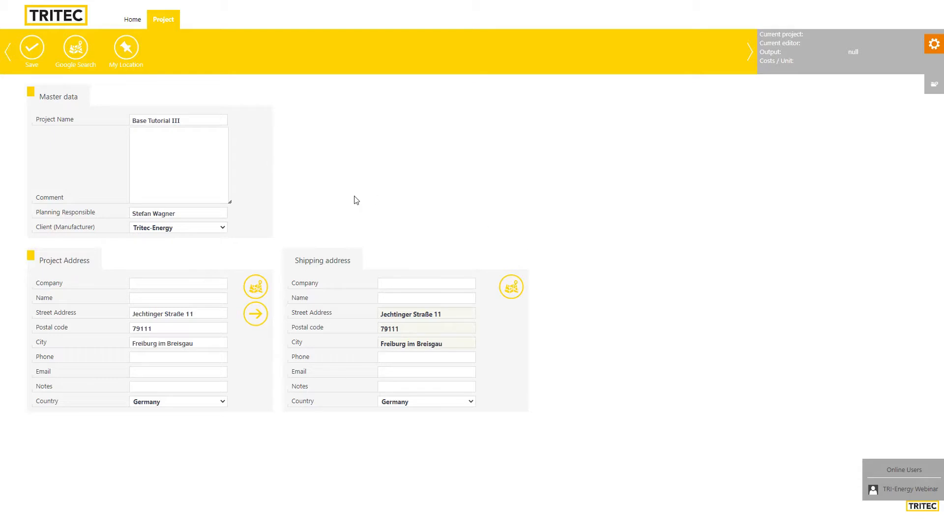
left_click(29, 50)
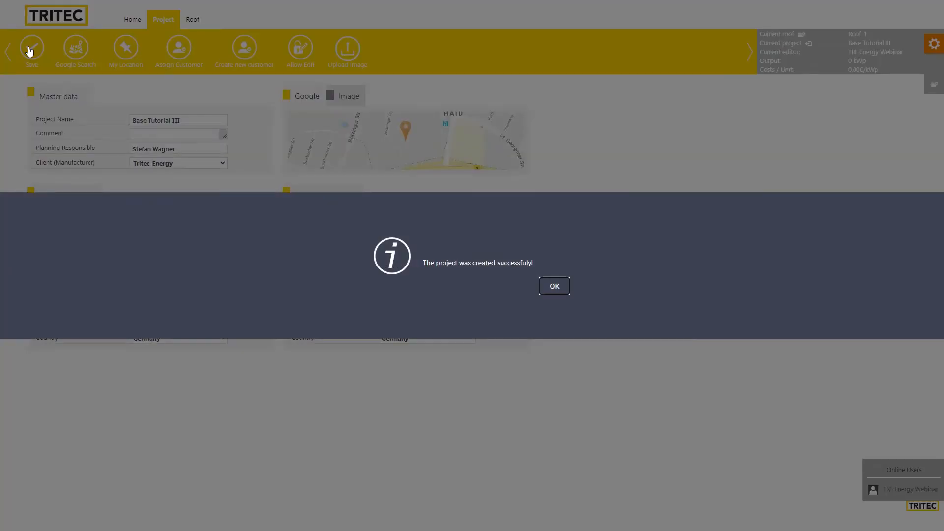
left_click(554, 288)
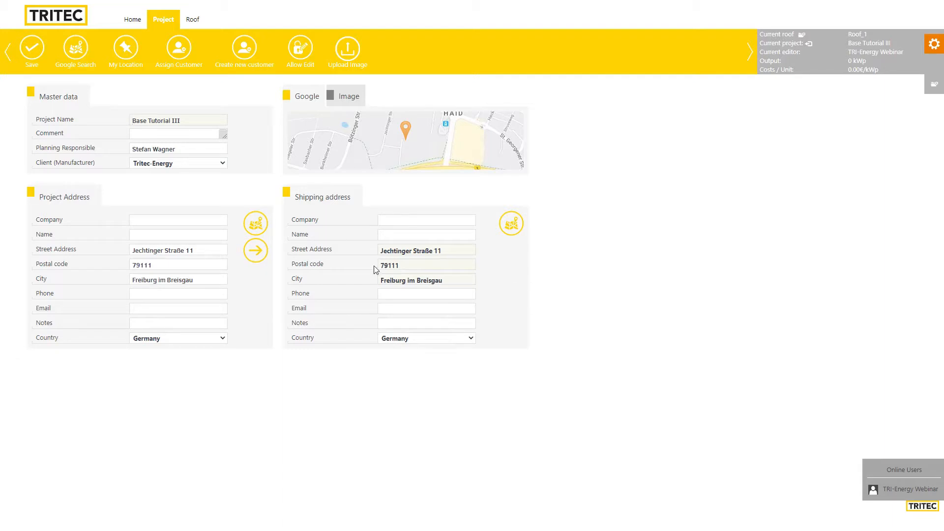
Open the roof settings and preview the hip, half-hipped, pavilion, shed, ridge and flat roof forms
left_click(192, 20)
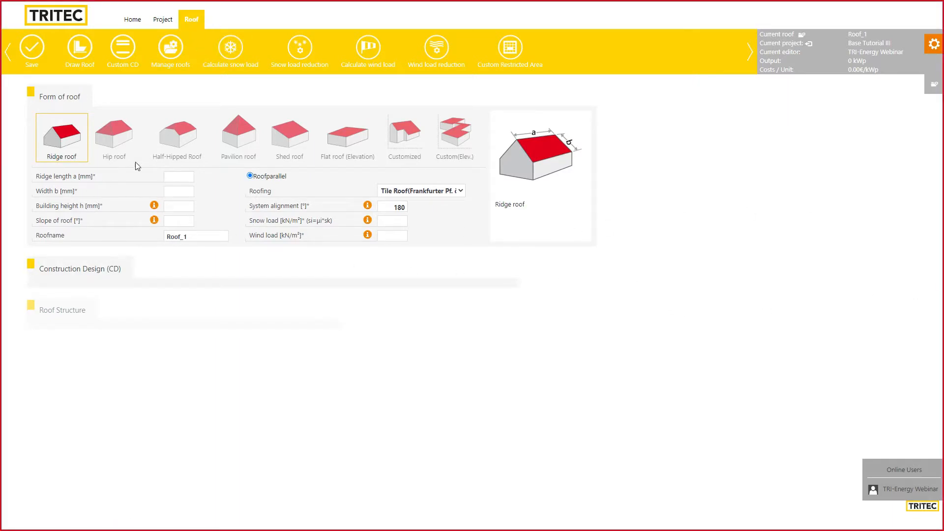
left_click(134, 142)
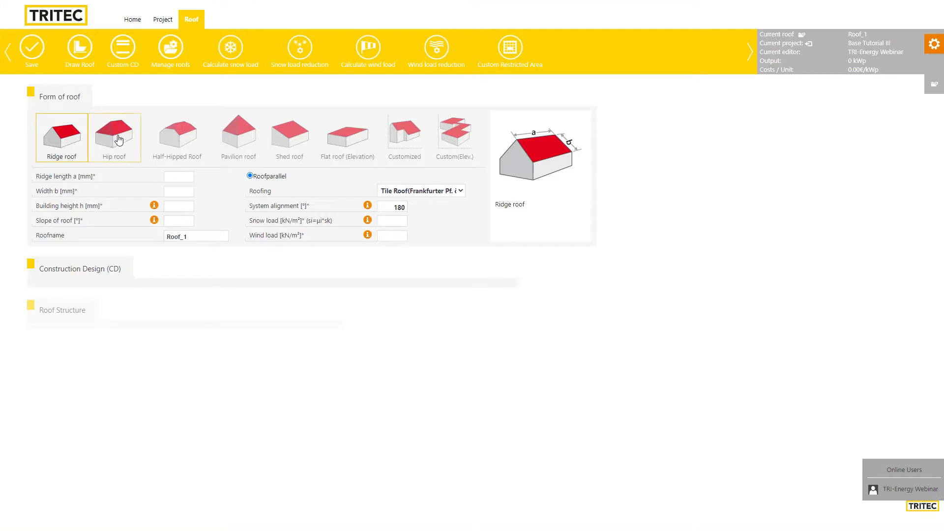
left_click(176, 137)
left_click(240, 137)
left_click(284, 140)
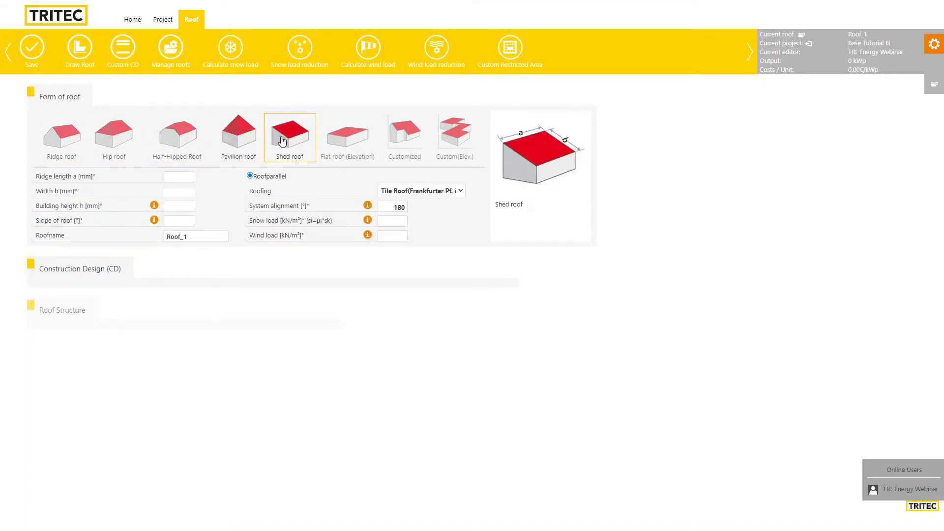
left_click(240, 135)
left_click(187, 139)
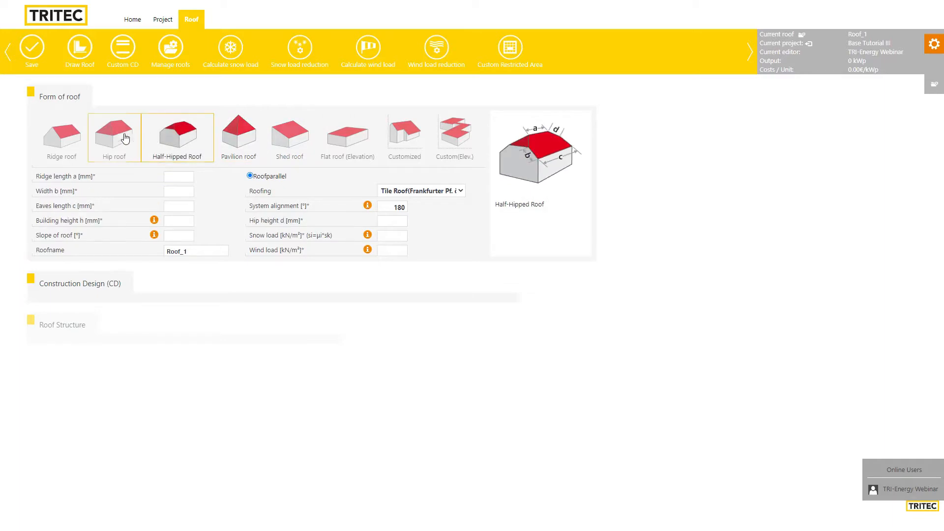
left_click(114, 136)
left_click(62, 135)
left_click(351, 146)
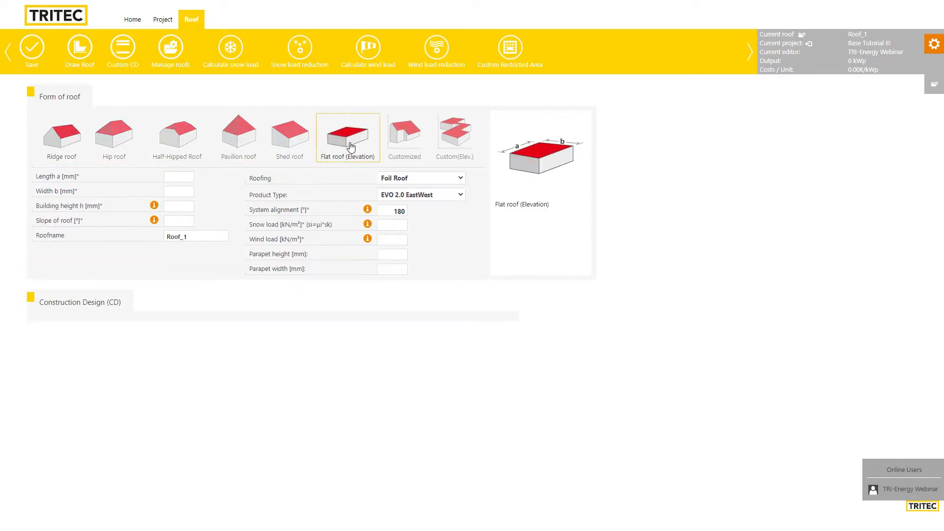
Compare the pavilion, half-hipped and hip forms again and settle on the ridge roof
left_click(231, 142)
left_click(185, 140)
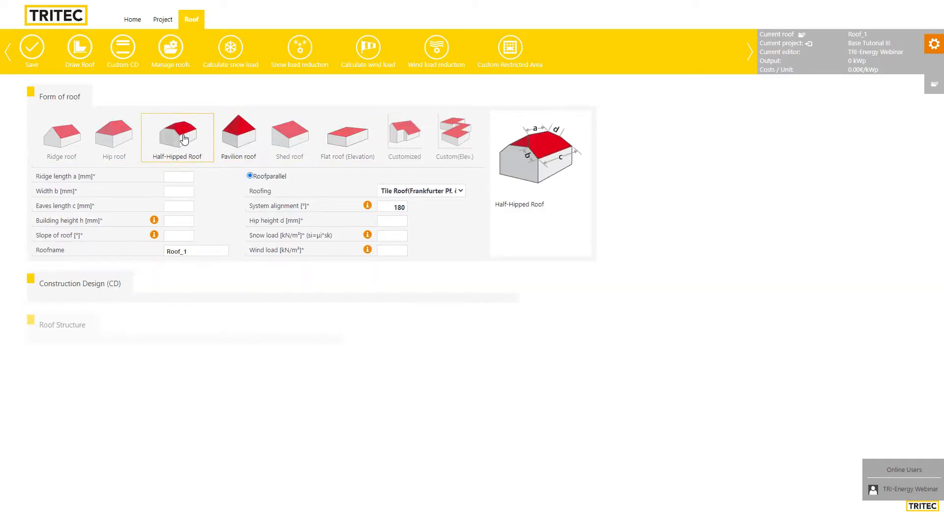
left_click(114, 137)
left_click(174, 140)
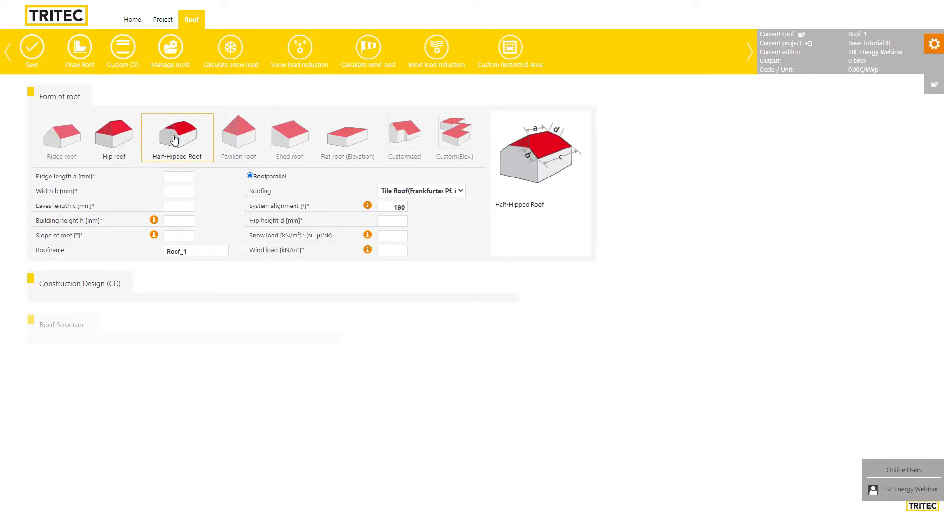
left_click(228, 140)
left_click(204, 144)
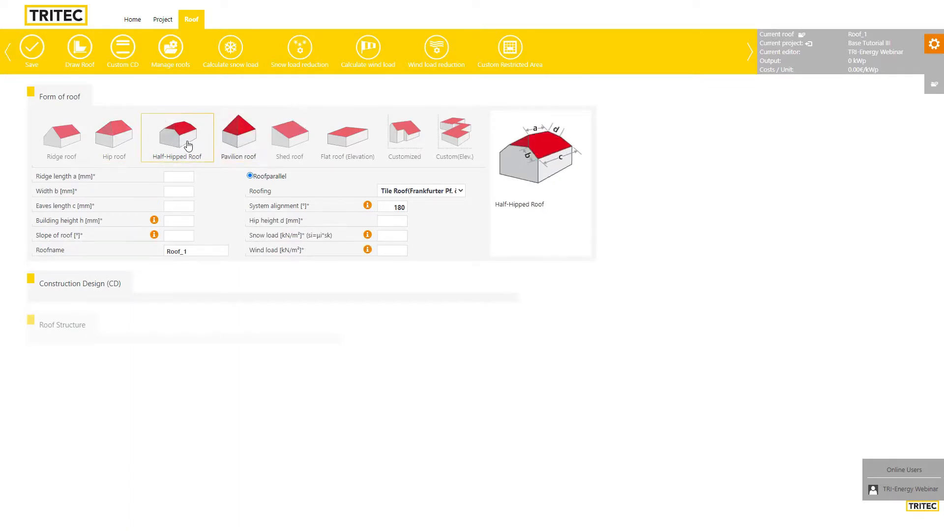
left_click(112, 140)
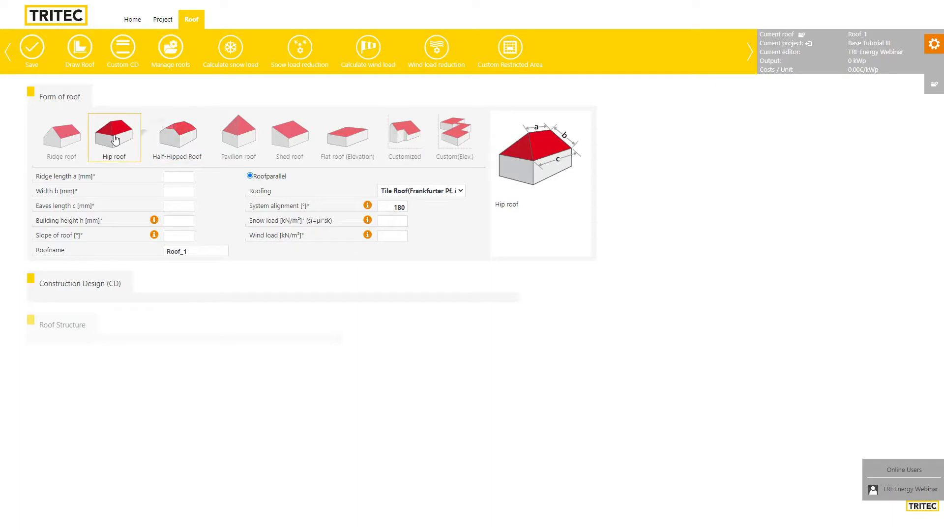
left_click(51, 144)
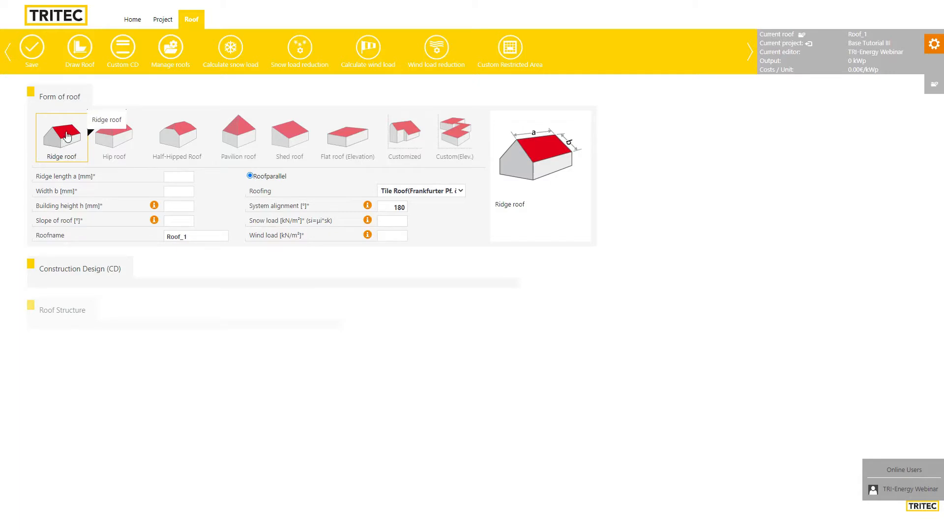
left_click(181, 137)
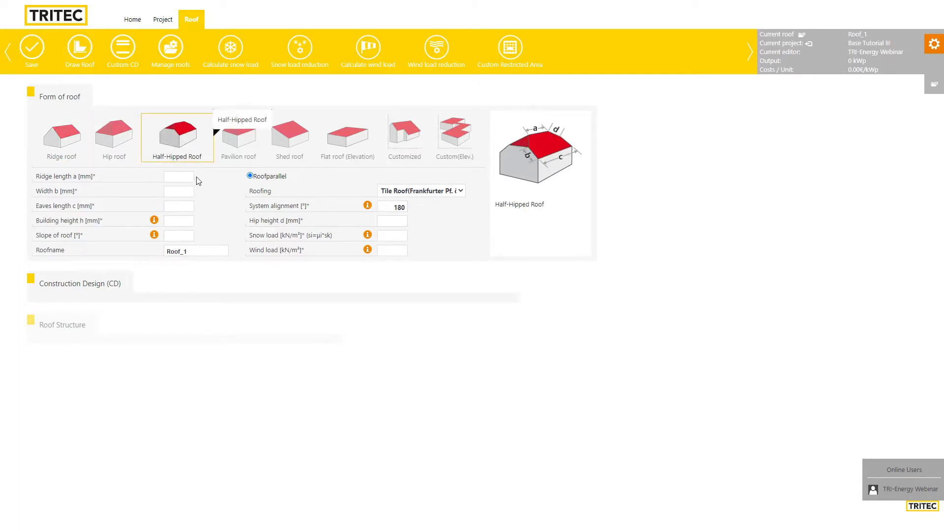
left_click(60, 143)
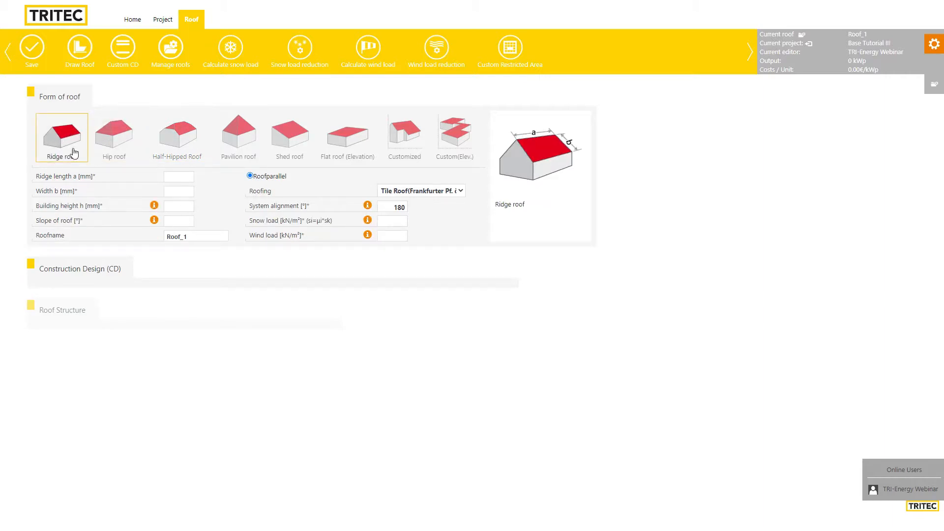
left_click(178, 176)
Enter ridge length 48170 mm, width 12800 mm, building height 8000 mm and a 6° slope
type("8170")
key("Tab")
type("12800")
key("Tab")
type("8000")
key("Tab")
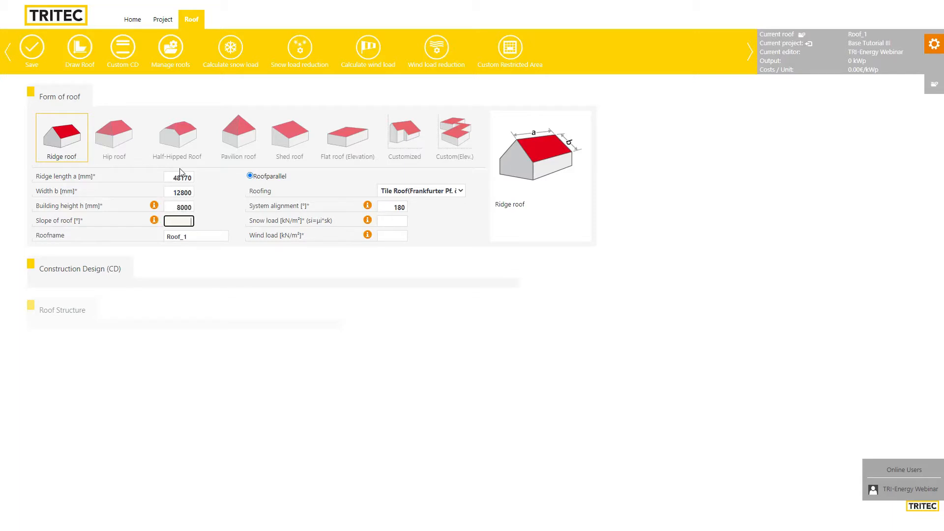
type("6")
left_click(411, 192)
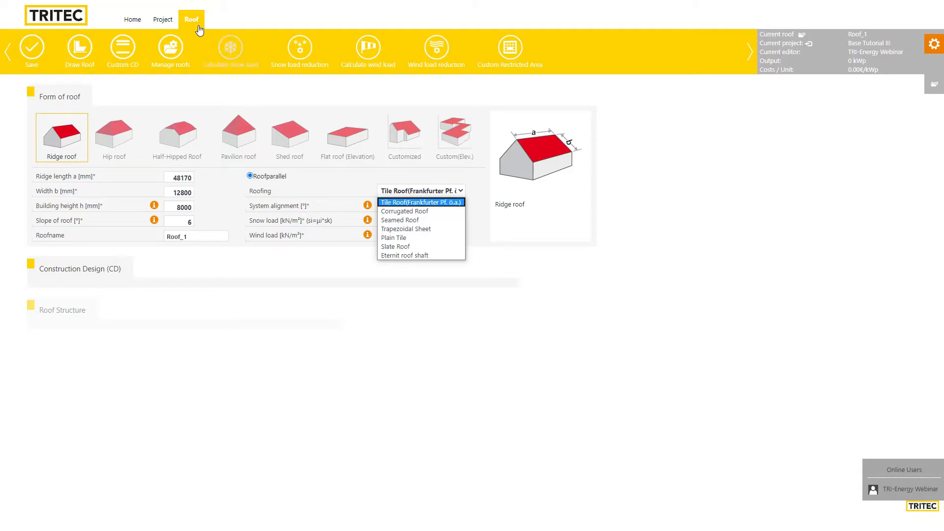
Choose Trapezoidal Sheet roofing and set the system alignment to 98°
left_click(408, 229)
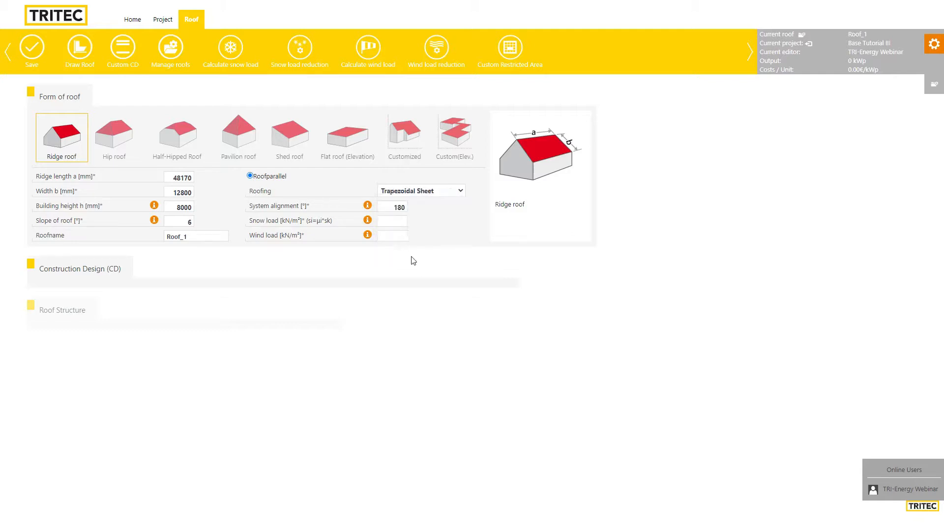
left_click(397, 207)
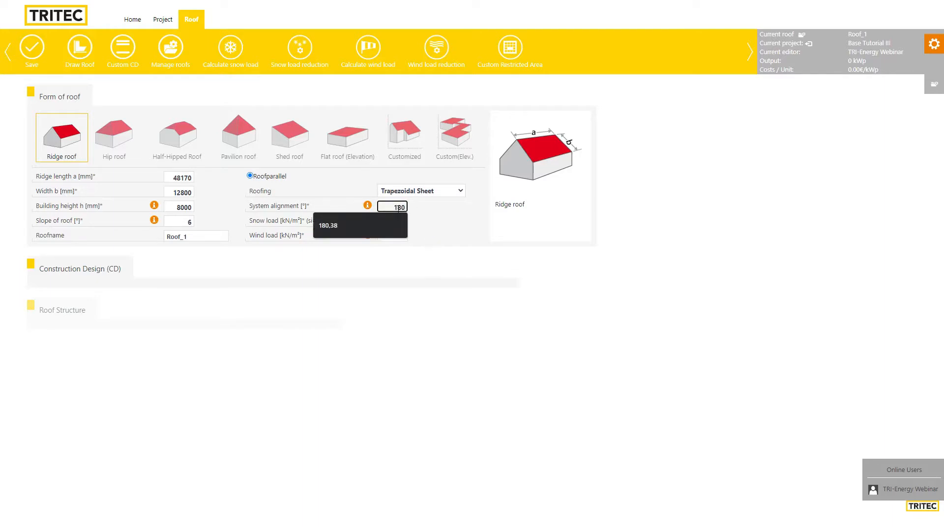
type("98")
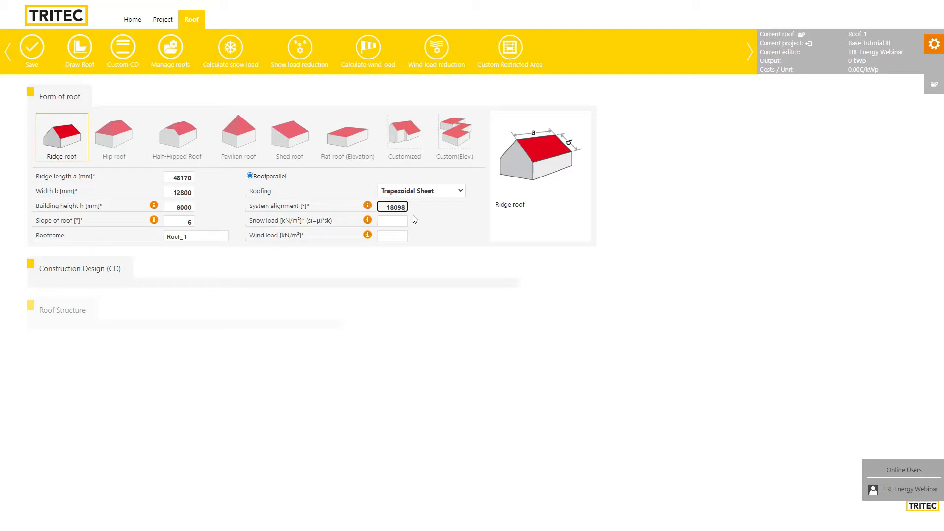
key("ctrl+a")
type("98")
Open the snow load calculation for Roof_1 at 239 m elevation
mouse_move(368, 208)
left_click(399, 220)
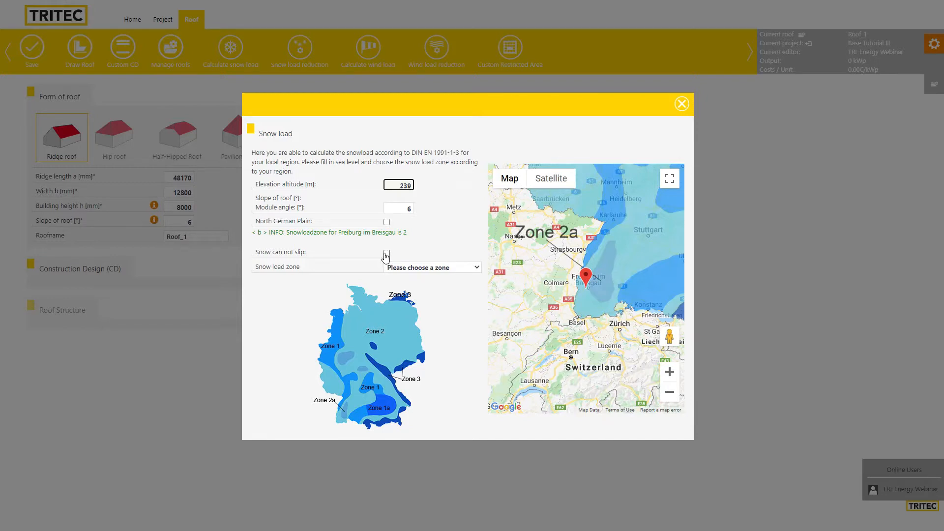
Leave snow-cannot-slip unchecked and pick snow load zone Area 2a, giving 0.85 kN/m²
left_click(387, 254)
left_click(387, 253)
scroll(589, 284, "up", 2)
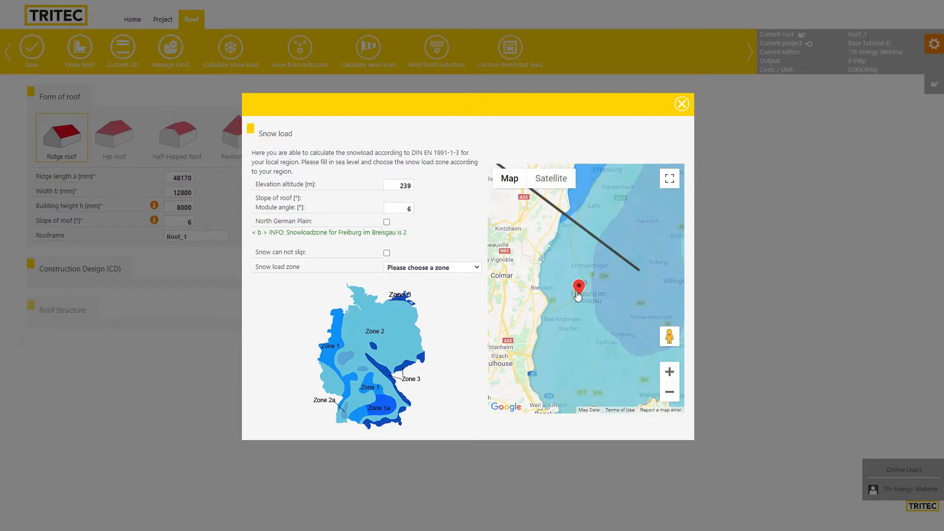
scroll(584, 294, "down", 1)
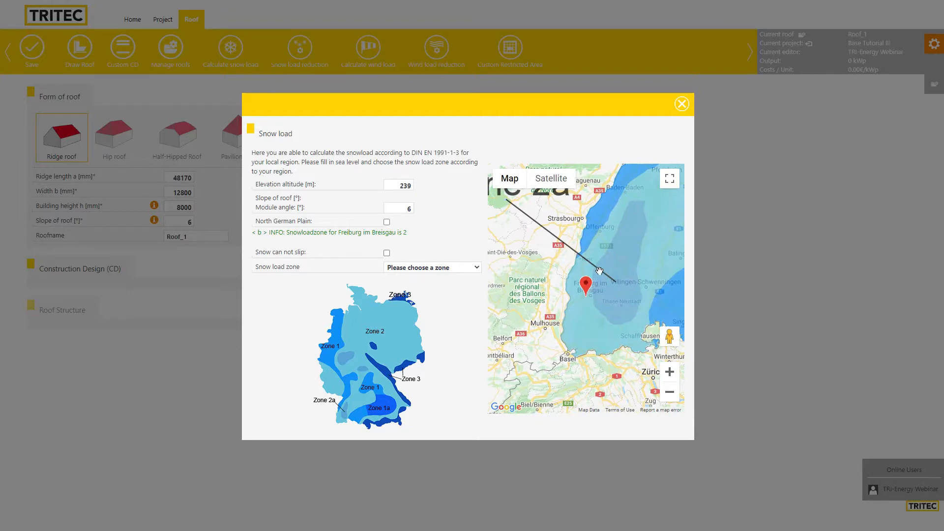
scroll(575, 233, "down", 1)
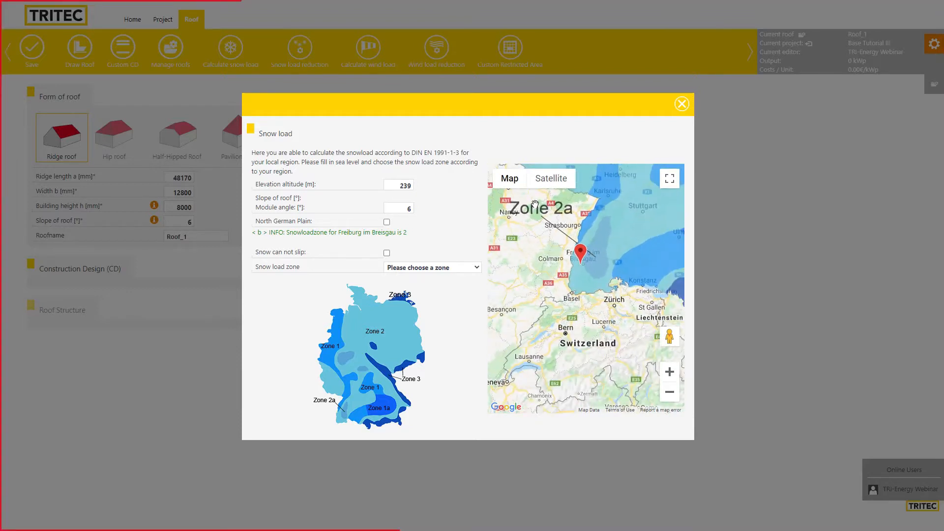
left_click(442, 268)
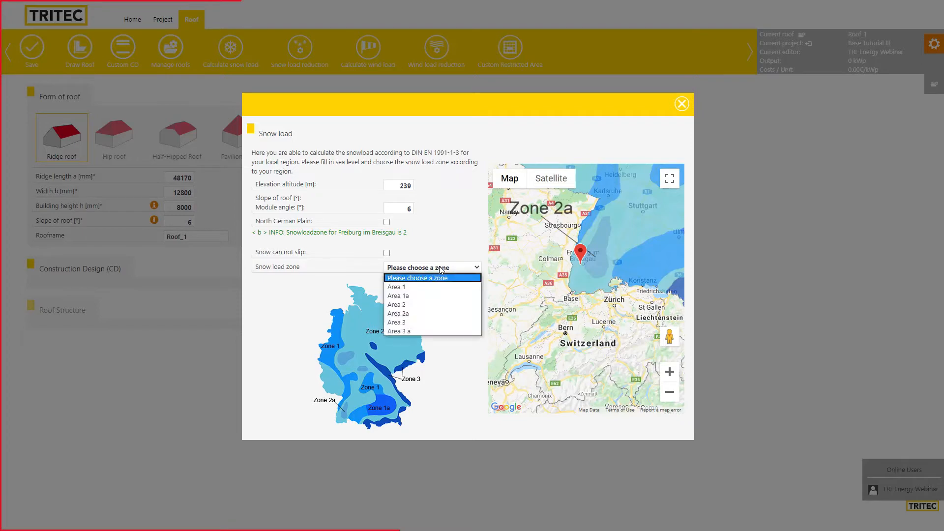
left_click(429, 314)
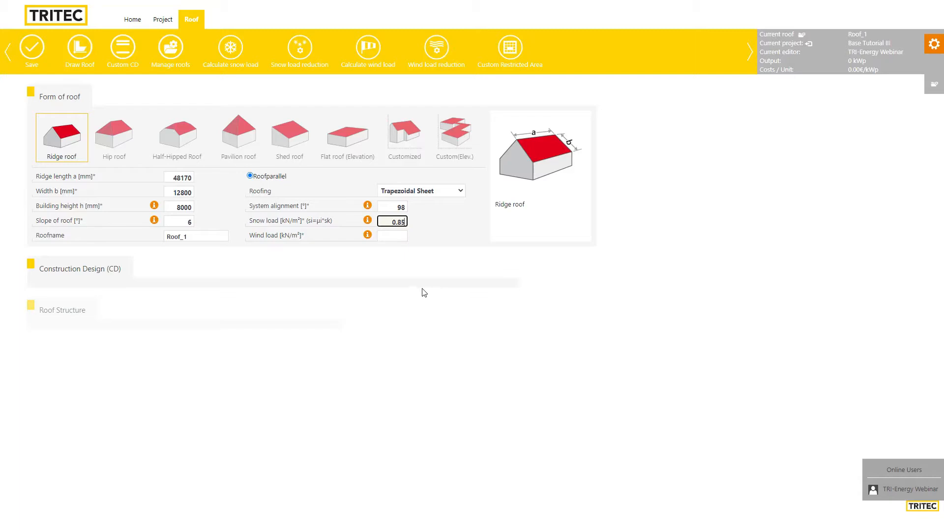
Open the wind load calculation and its distance-to-ocean map
left_click(399, 237)
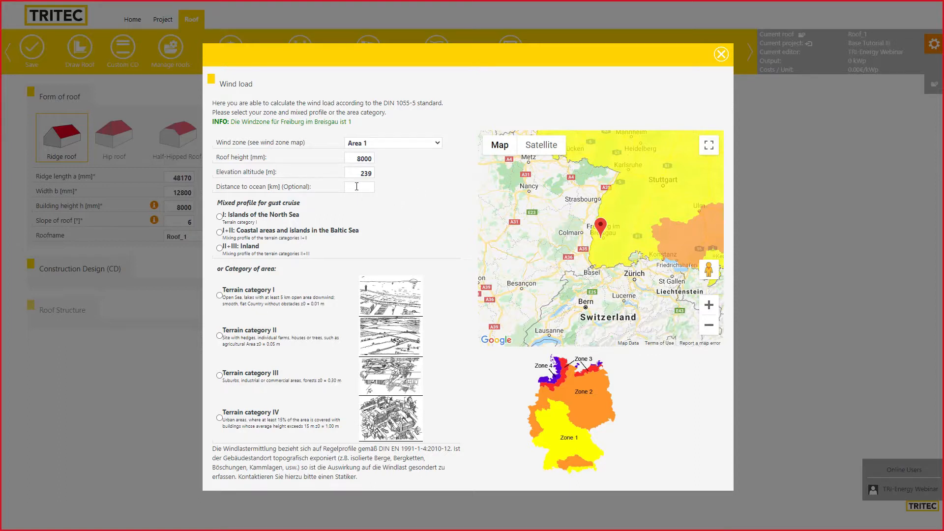
left_click(355, 187)
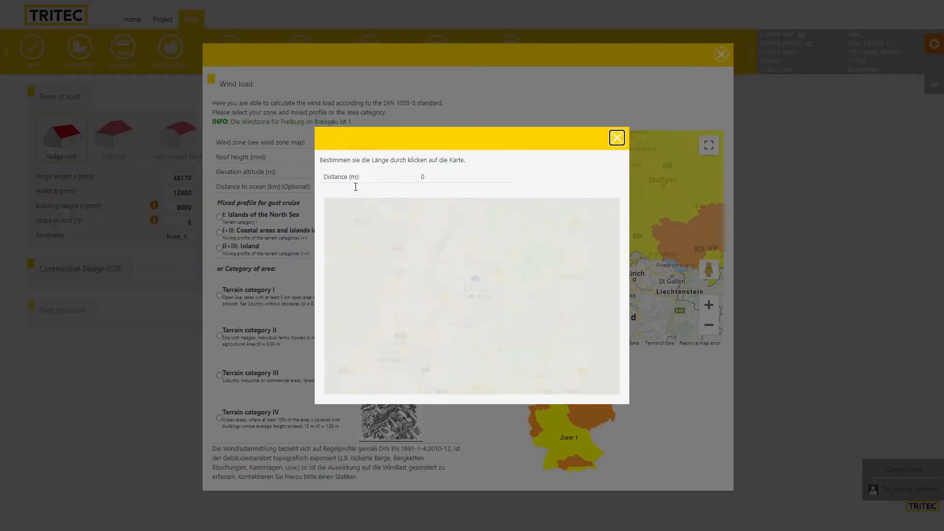
Measure the distance toward the North Sea coast on the map, then close it
scroll(443, 256, "down", 3)
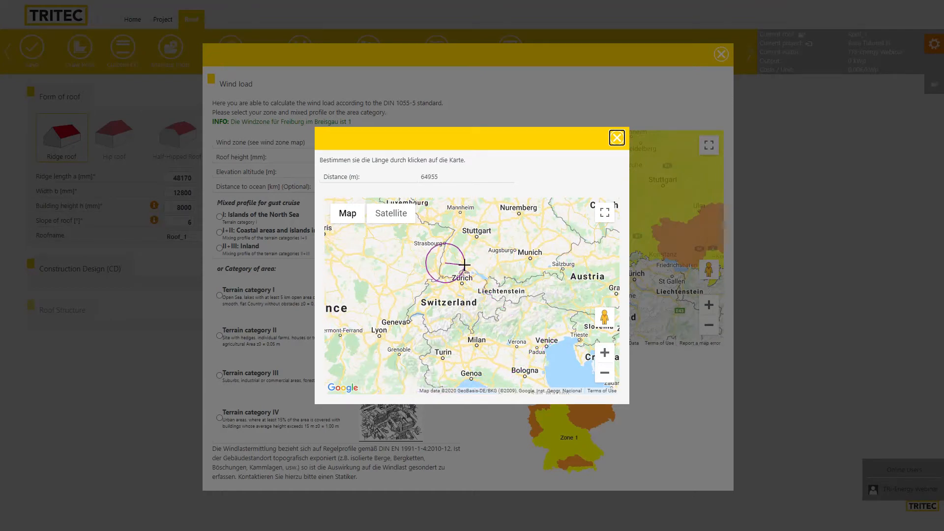
left_click_drag(445, 262, 536, 338)
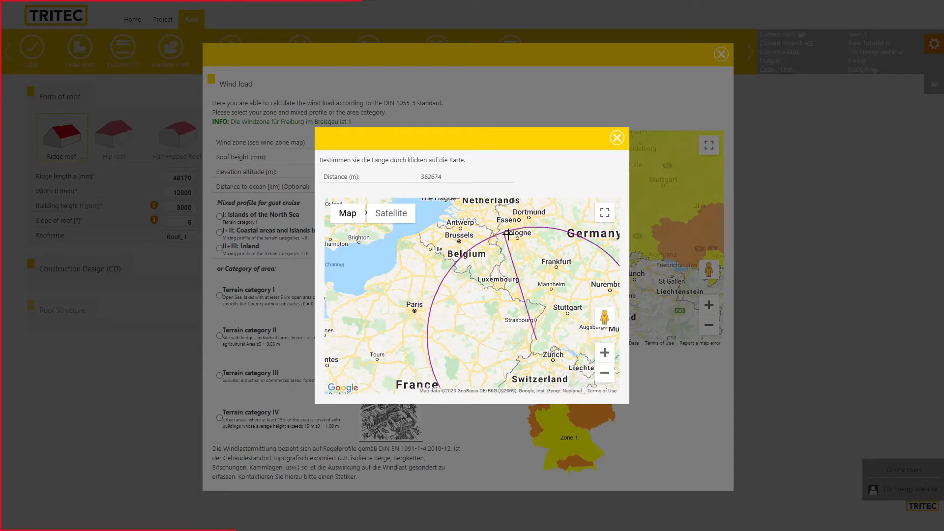
left_click_drag(517, 236, 445, 306)
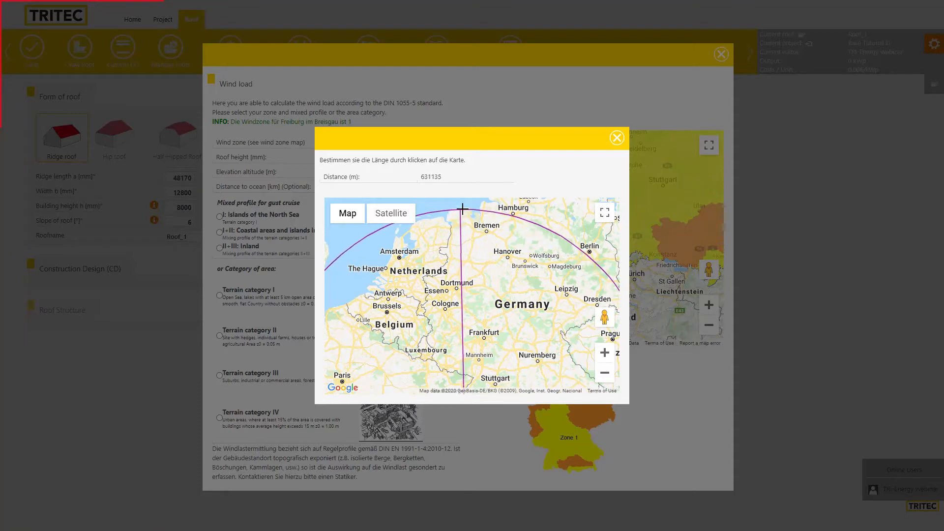
left_click(617, 138)
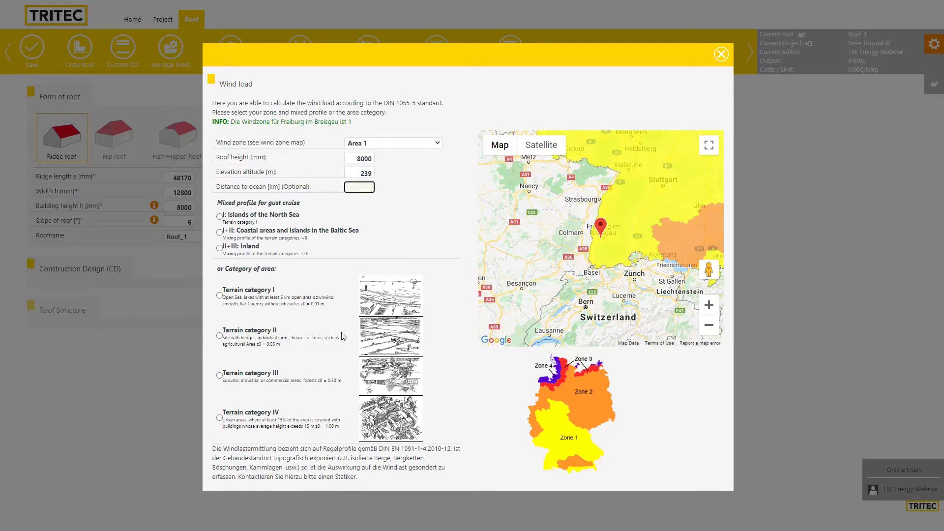
Choose terrain category II, applying a roof wind load of 0.64 kN/m²
left_click(219, 336)
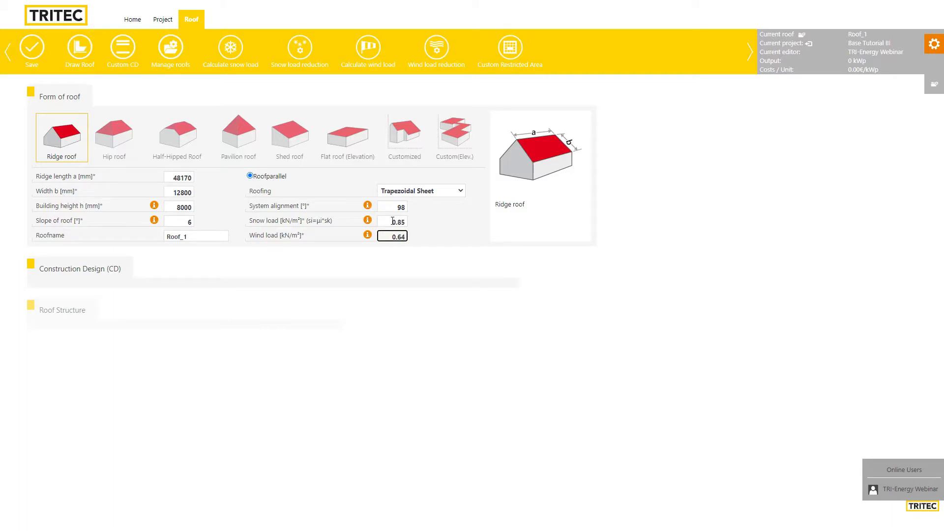
Expand Construction Design (1500 mm beam distance, 160 mm beam height) and view roofing types
left_click(72, 270)
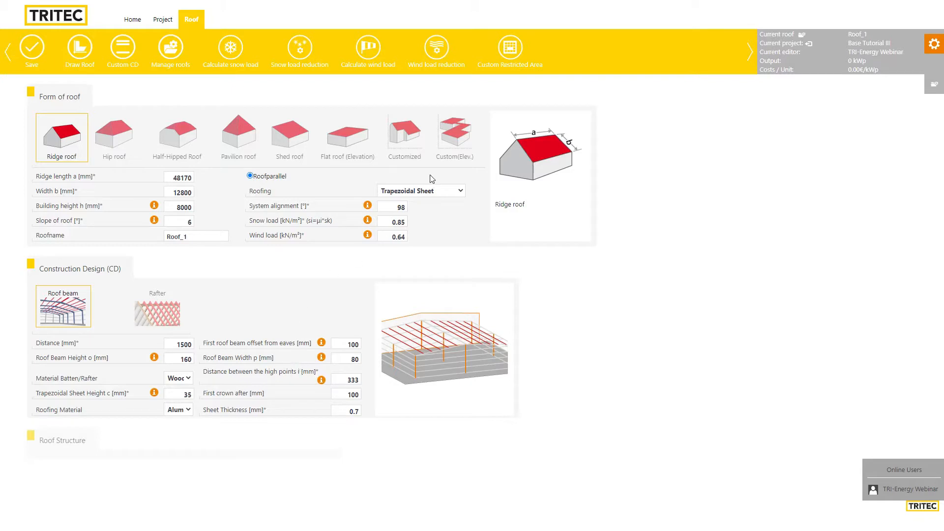
left_click(421, 196)
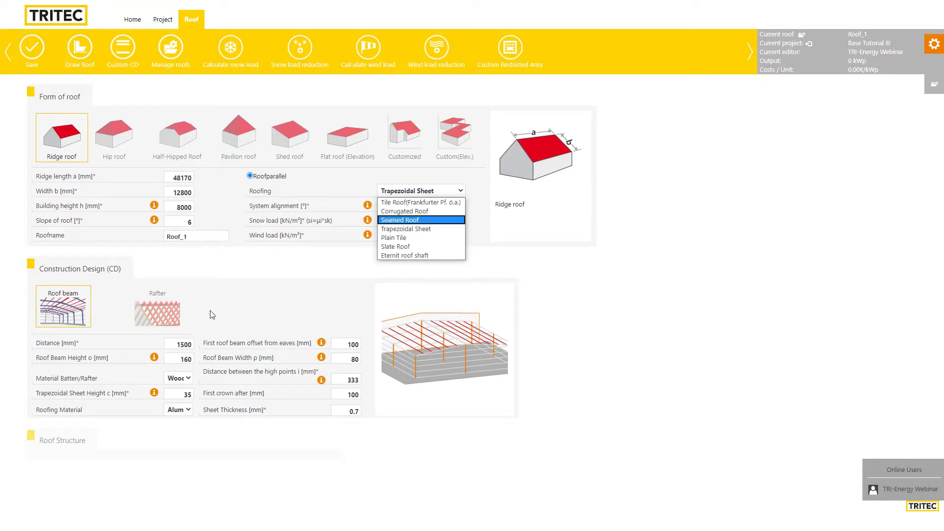
Keep Trapezoidal Sheet roofing and bring the Construction Design settings back up
left_click(273, 271)
left_click(99, 274)
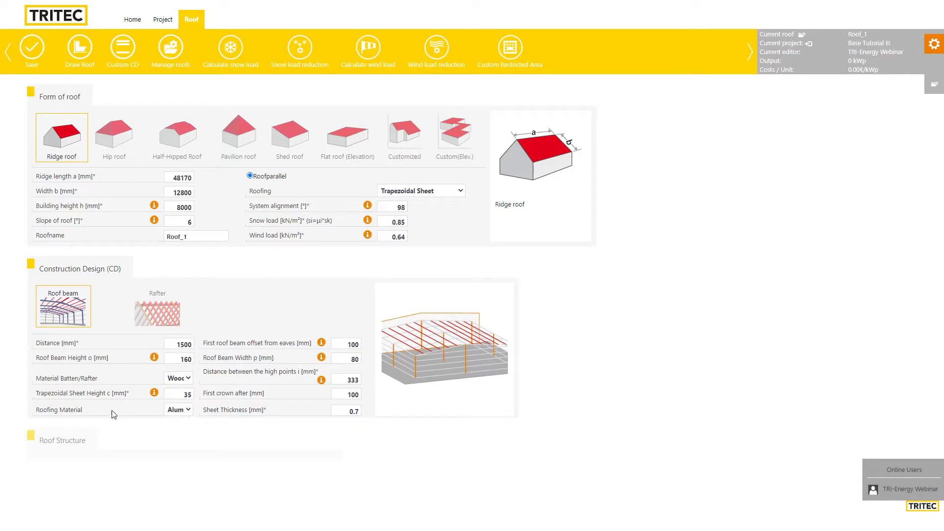
Set the roofing material to Steel with 0.5 mm sheet thickness and save the roof
left_click(188, 413)
left_click(177, 429)
left_click(81, 272)
double_click(356, 411)
type("5")
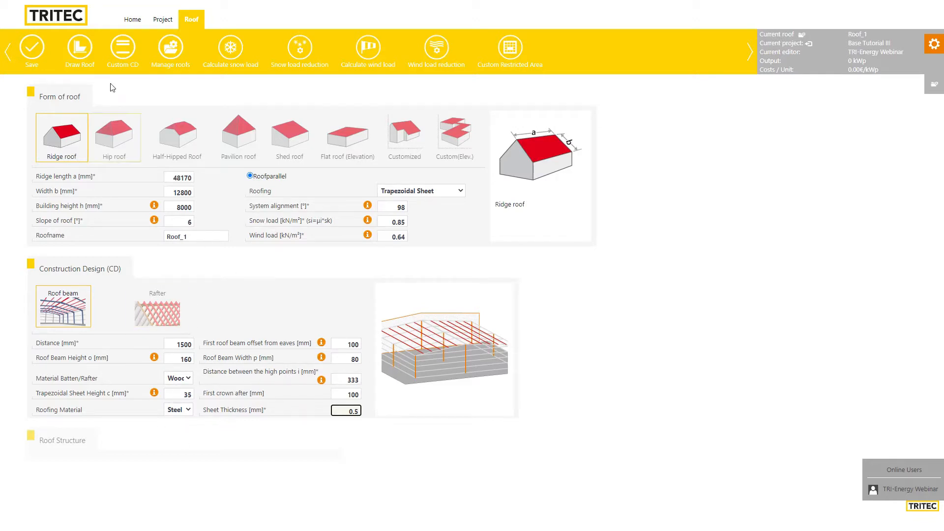
left_click(31, 50)
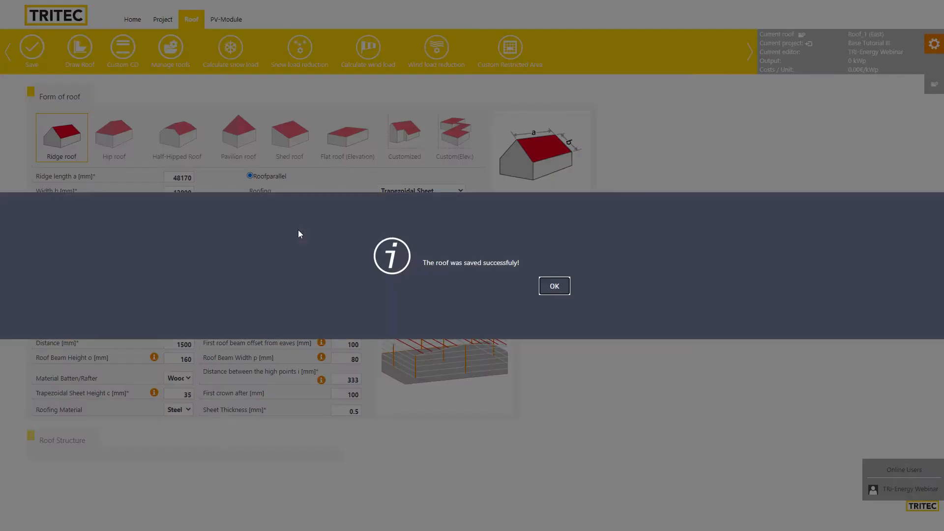
left_click(553, 285)
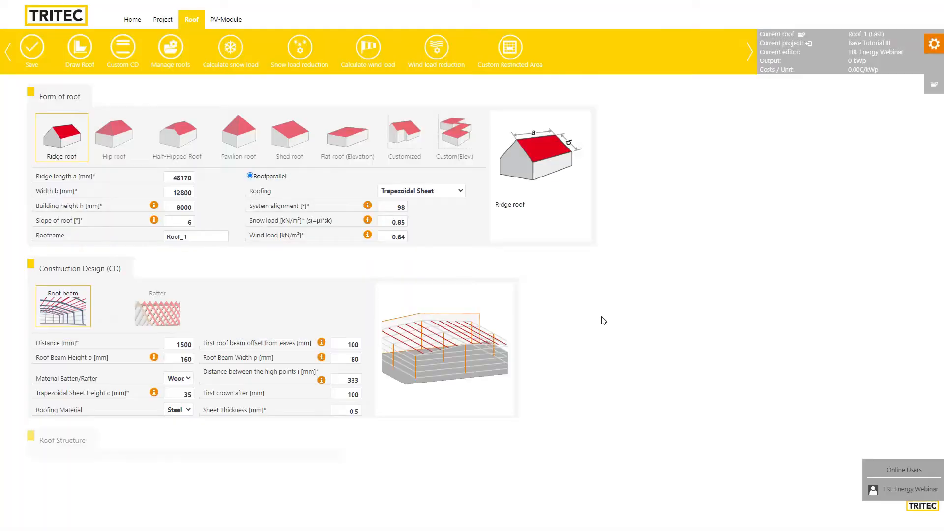
Browse the Favorites and Tritec-Energy approved module lists, then show the full PV module selection list
left_click(225, 22)
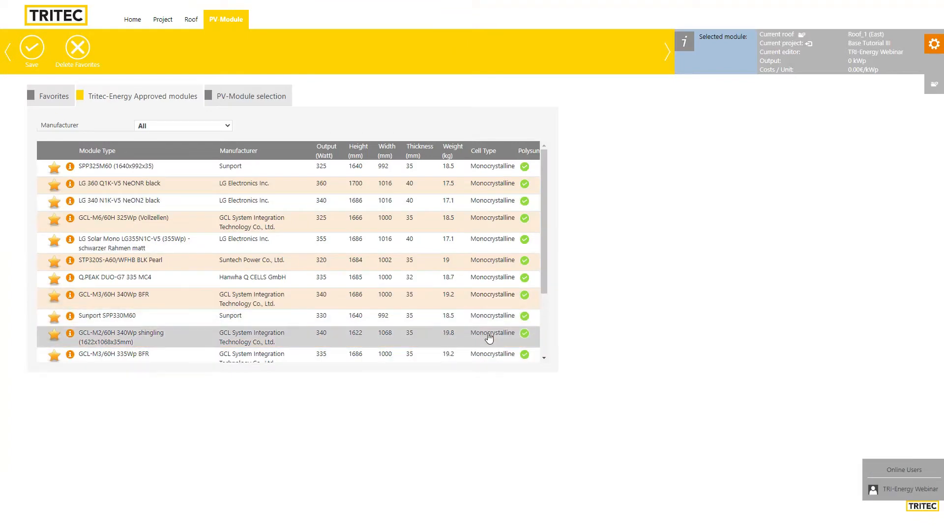
left_click(49, 96)
left_click(94, 98)
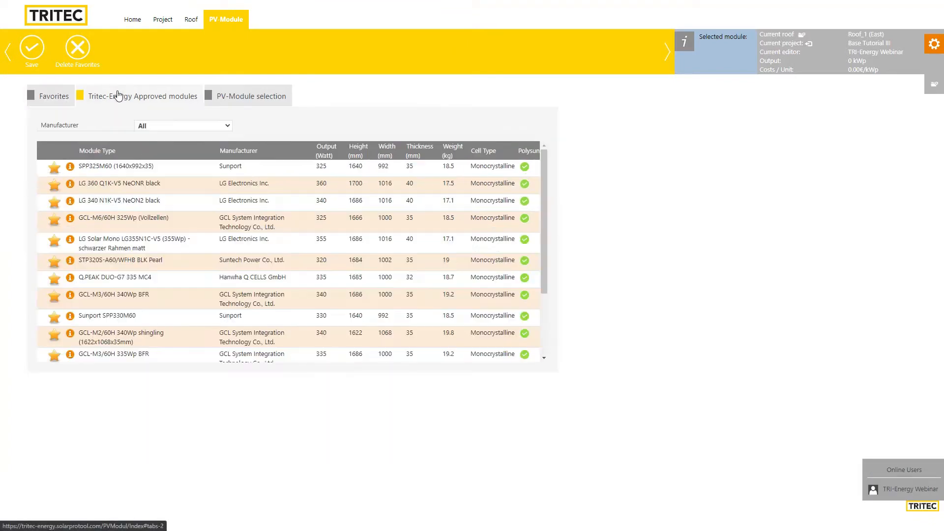
left_click(250, 98)
left_click(169, 98)
left_click(53, 102)
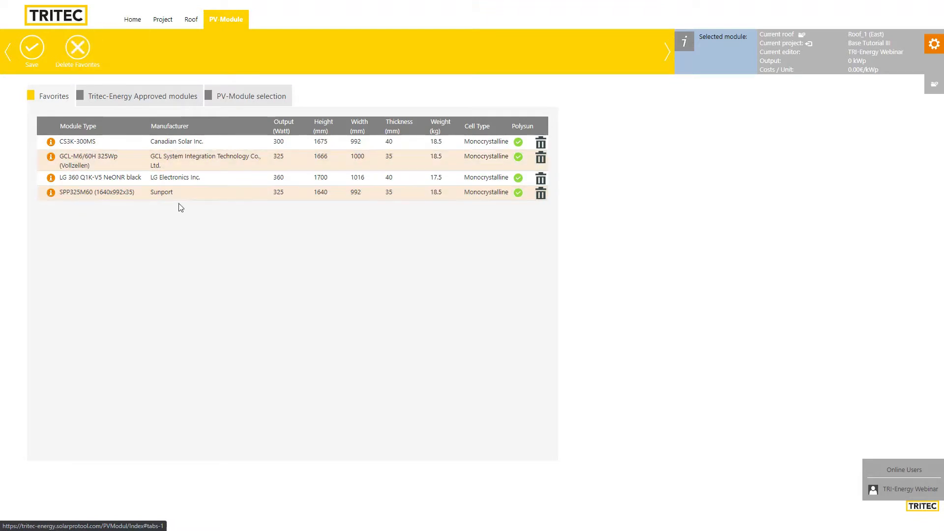
left_click(237, 91)
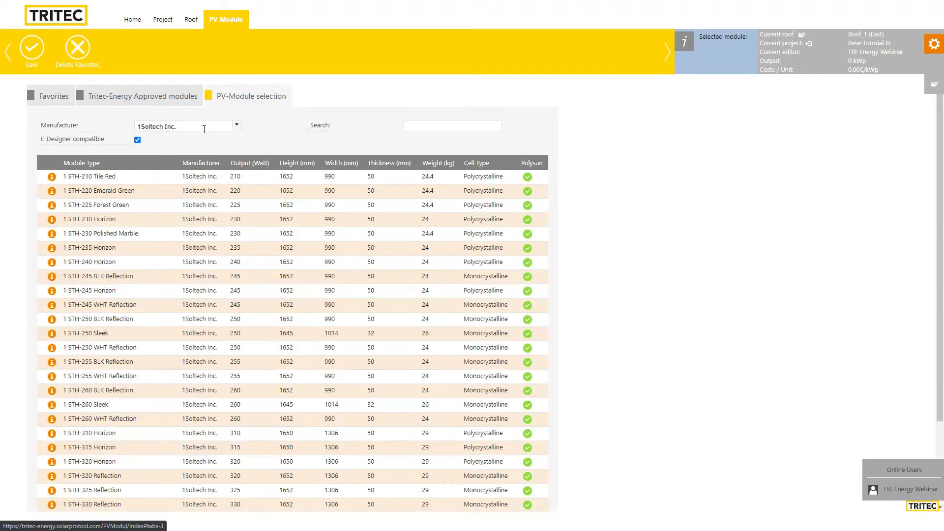
Filter the manufacturer by typing 'can', choose Canadian Solar Inc., and scroll through its modules
left_click(204, 127)
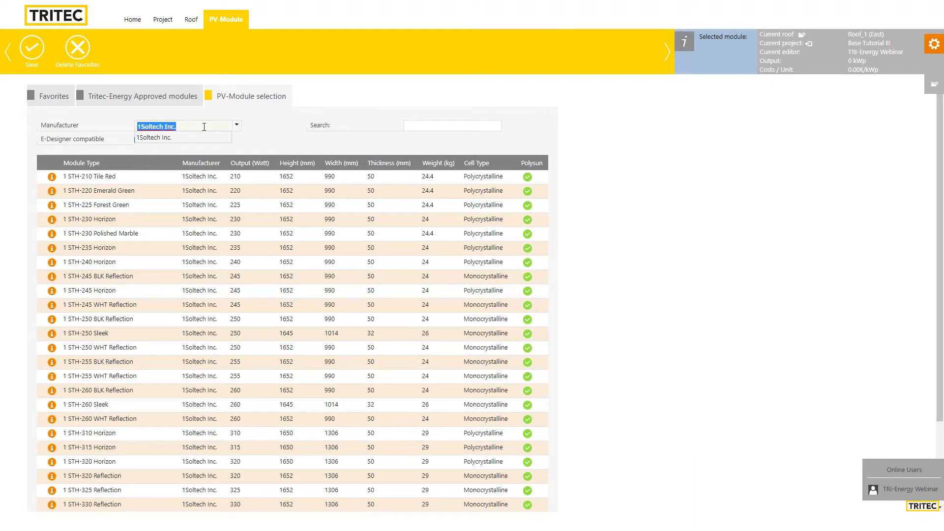
type("cna")
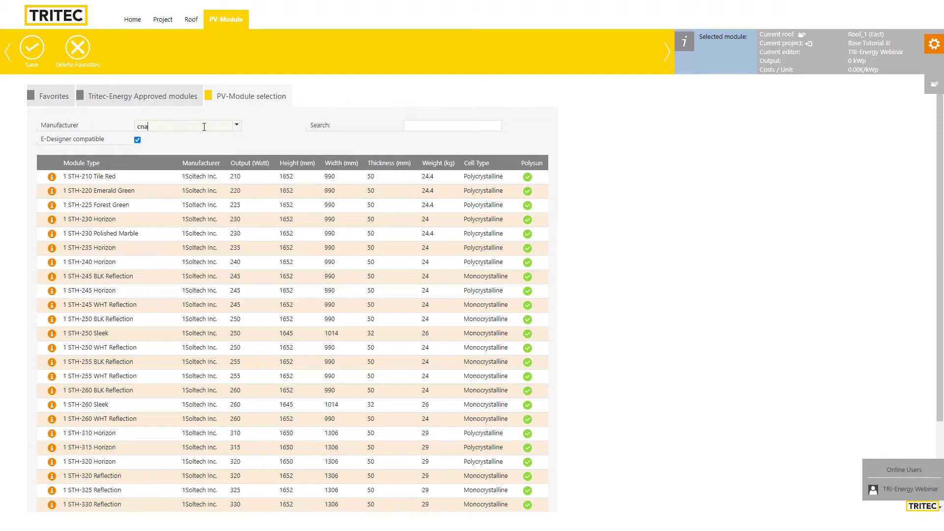
key("BackSpace")
key("BackSpace")
type("an")
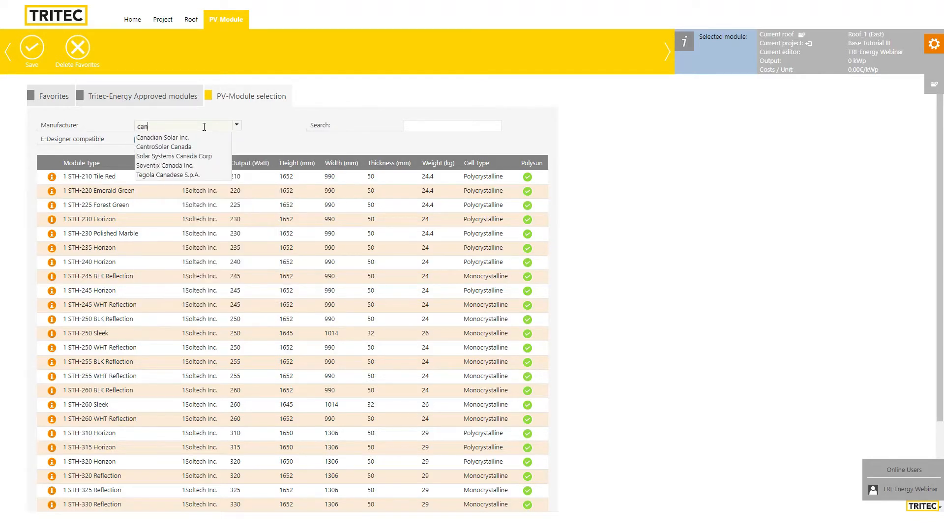
key("Down")
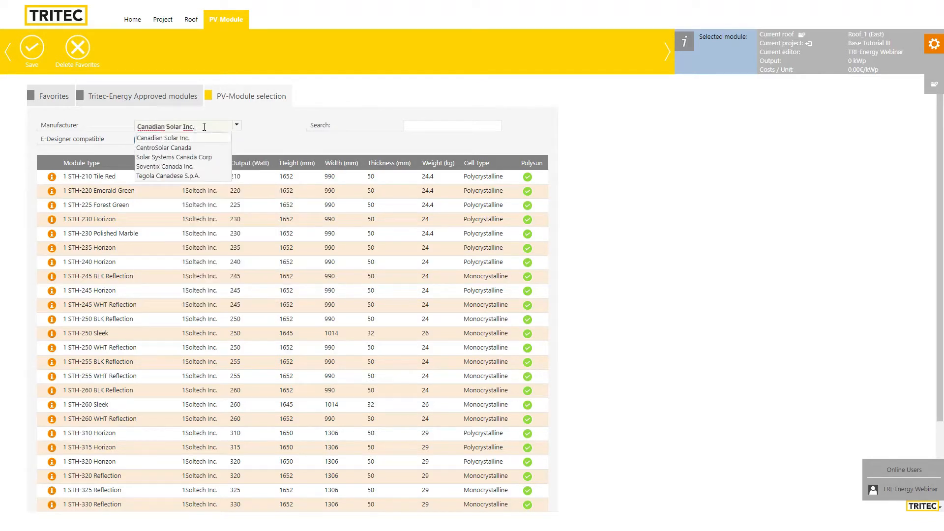
key("Return")
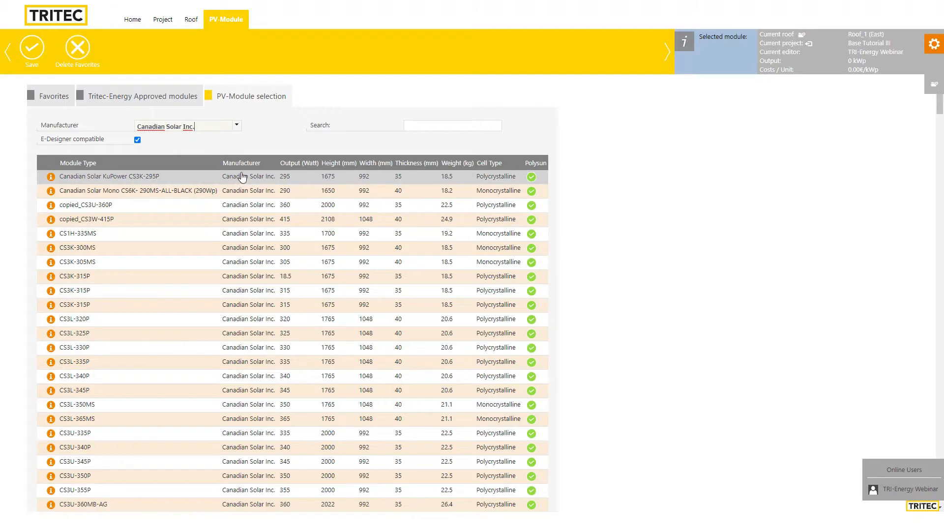
scroll(273, 246, "down", 5)
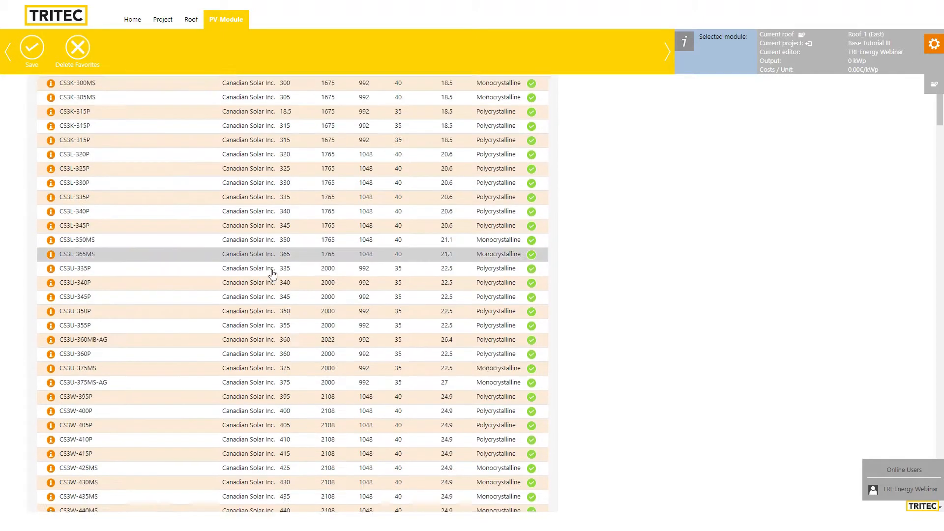
scroll(276, 241, "up", 5)
scroll(344, 275, "down", 5)
scroll(324, 275, "up", 5)
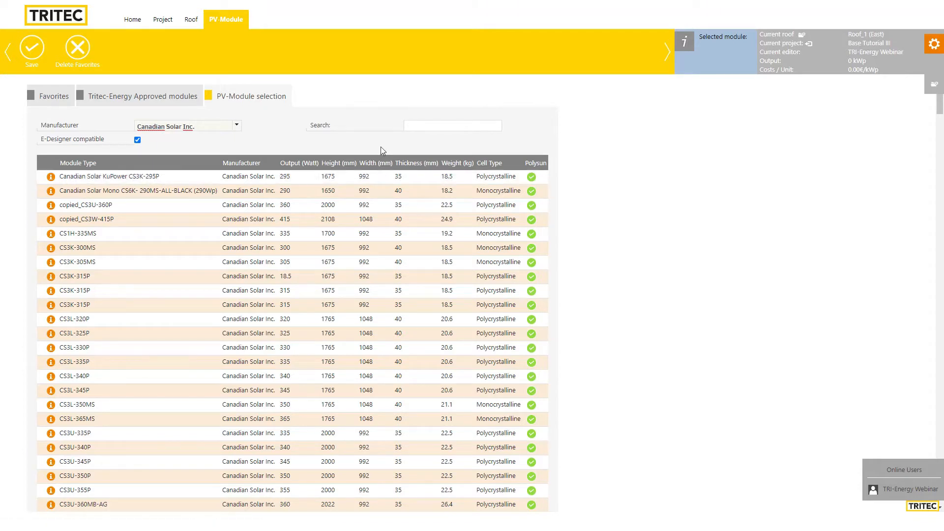
Sort the Canadian Solar modules by output, highest first, and select the CS3L-350MS
left_click(294, 168)
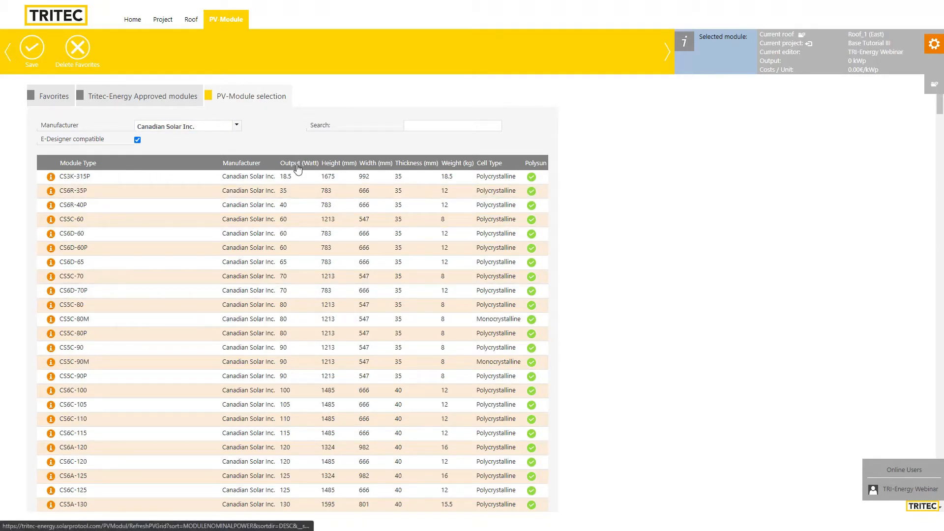
left_click(297, 168)
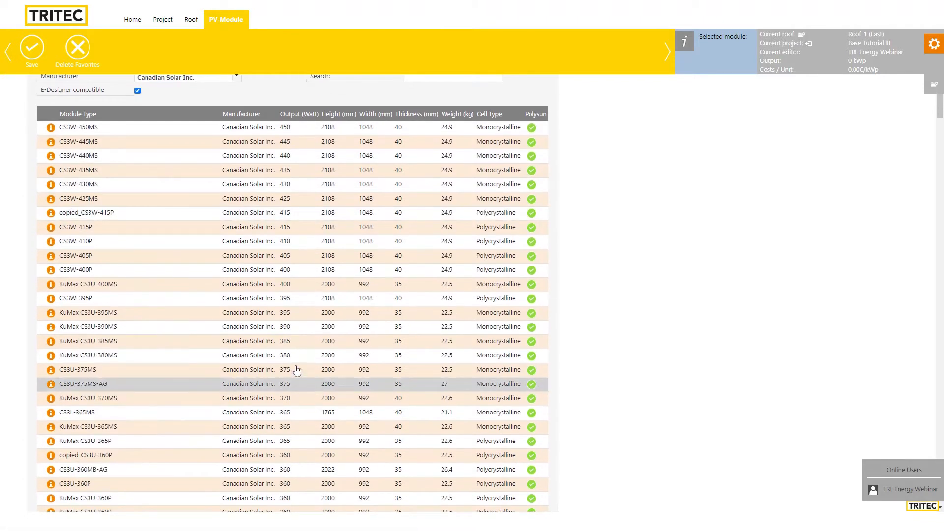
scroll(295, 290, "down", 3)
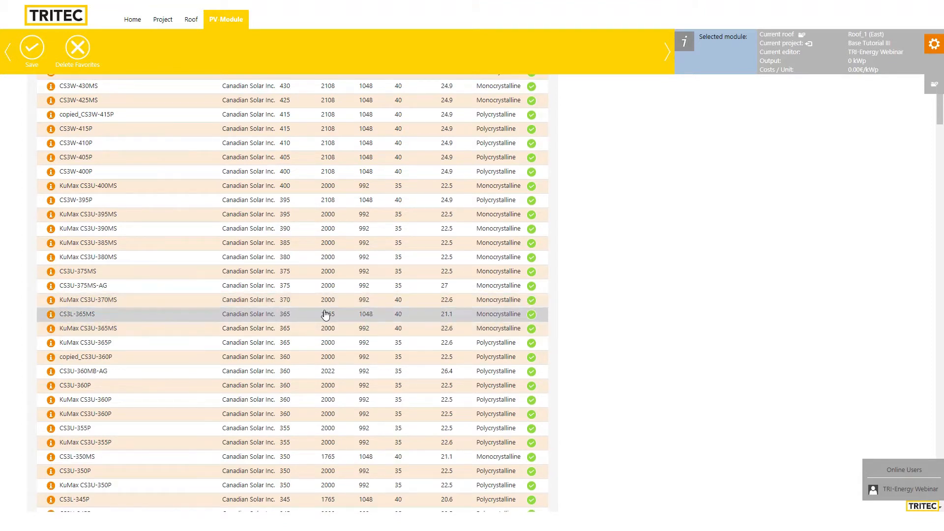
scroll(322, 323, "down", 1)
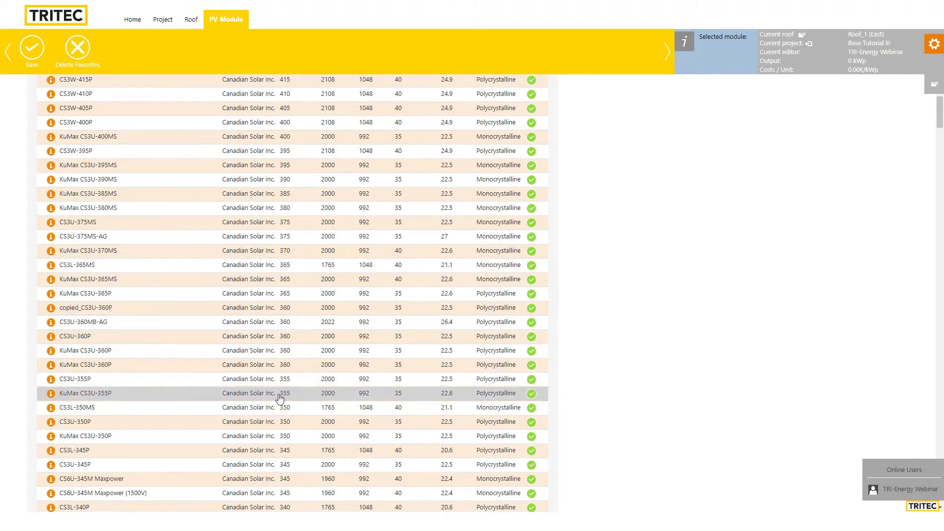
scroll(278, 396, "down", 1)
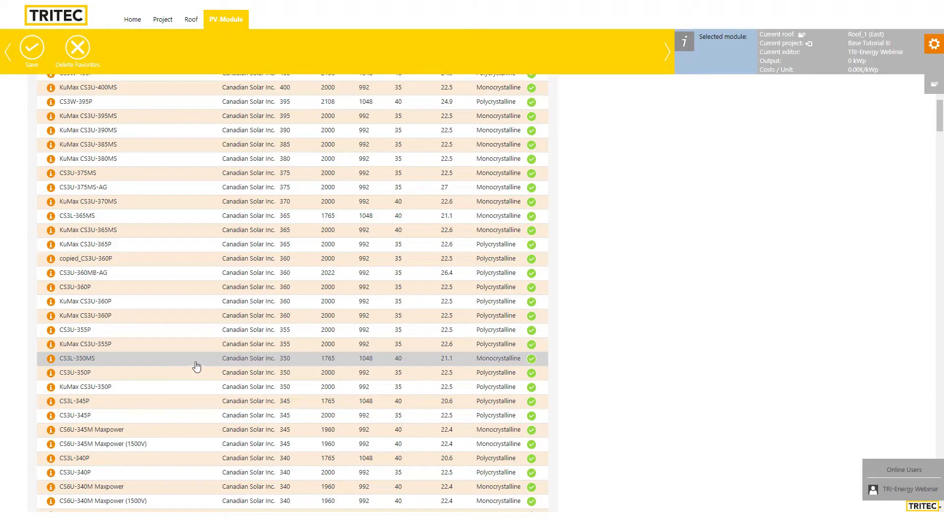
left_click(175, 367)
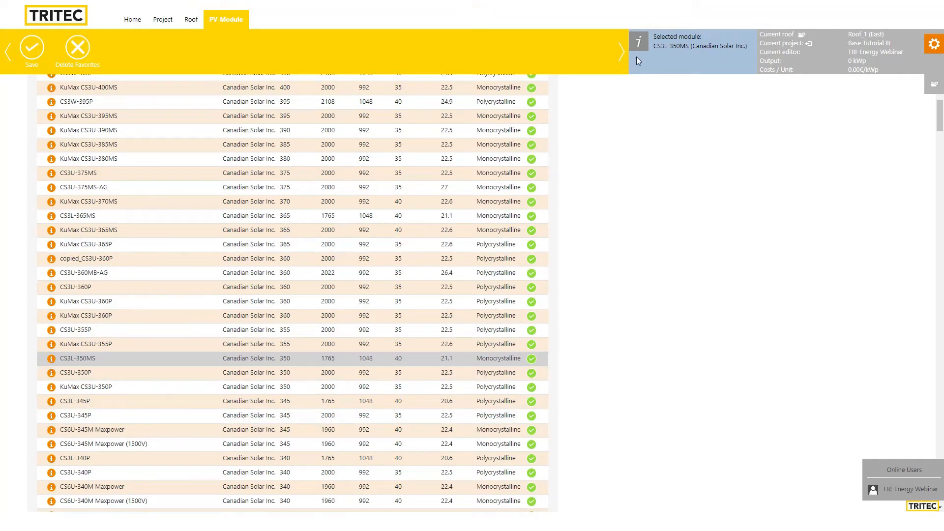
left_click(52, 360)
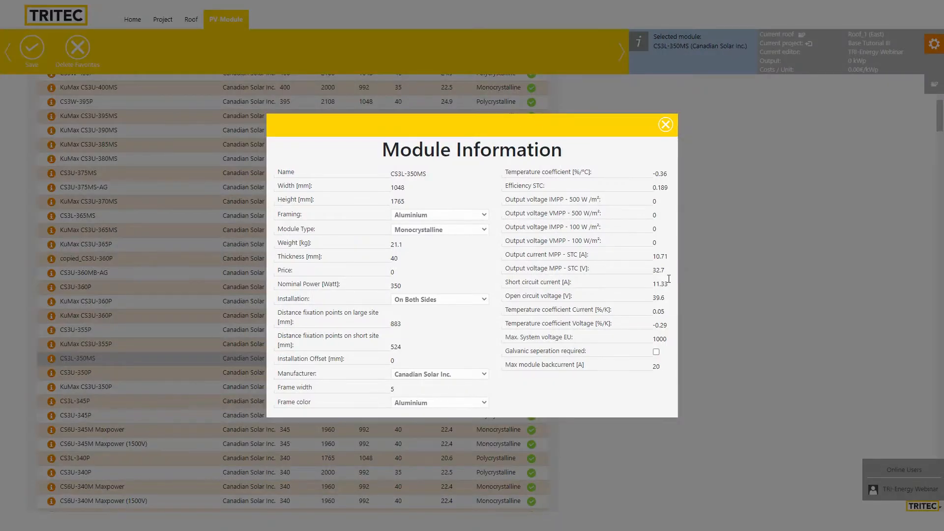
left_click(664, 123)
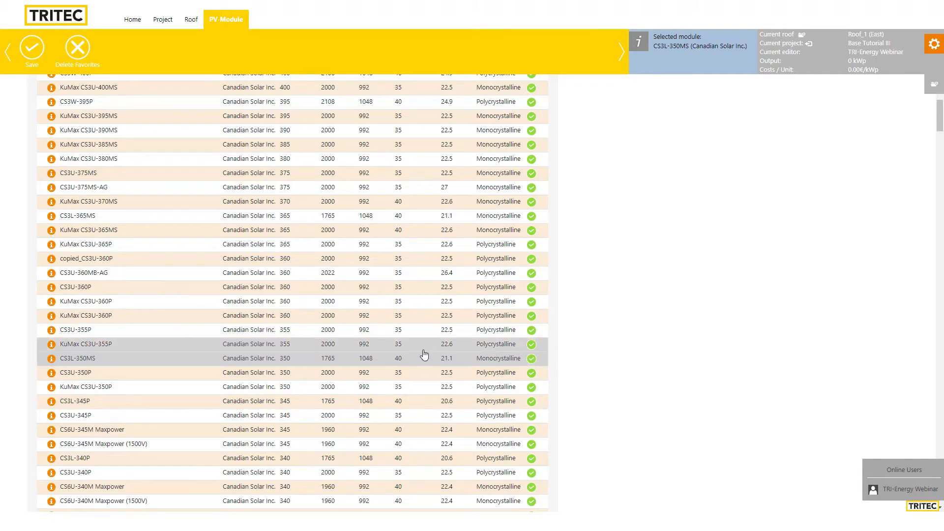
scroll(420, 356, "up", 2)
scroll(452, 383, "up", 8)
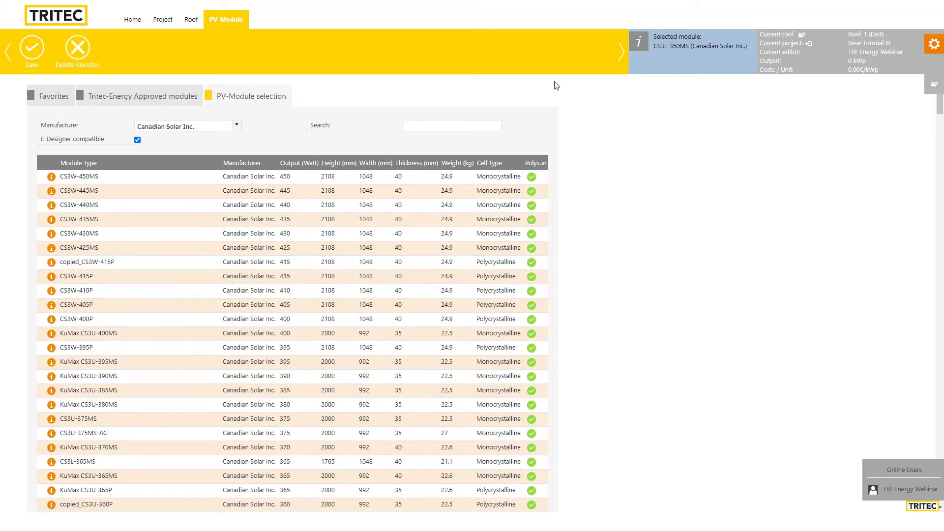
Save the CS3L-350MS module and apply it to all roofs of the building
left_click(33, 53)
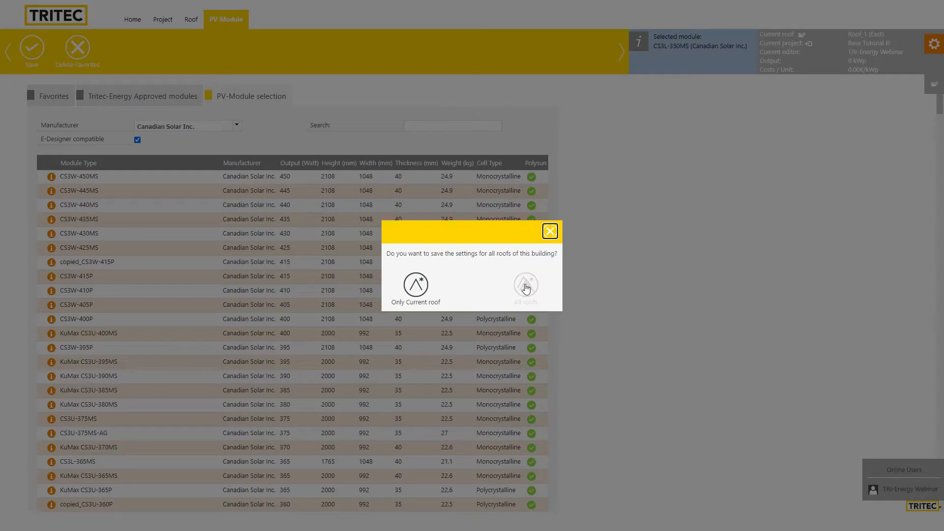
left_click(525, 289)
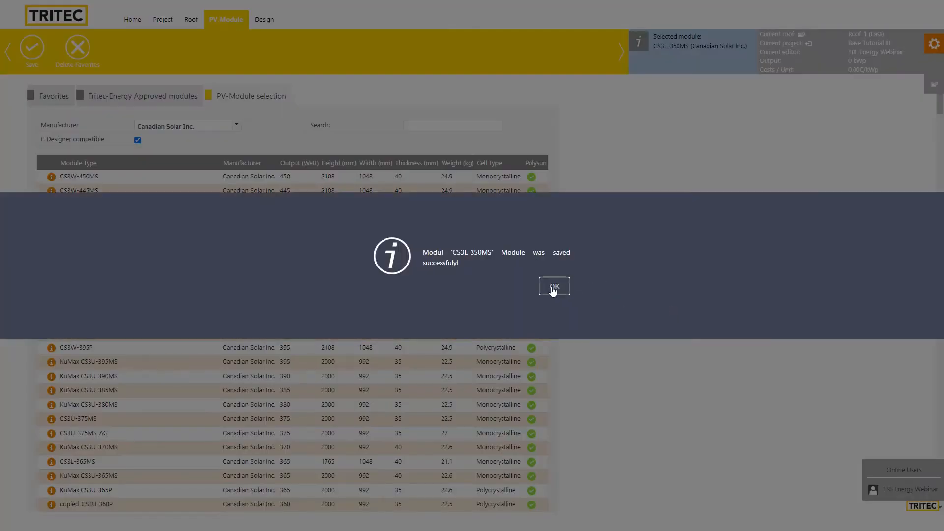
left_click(554, 287)
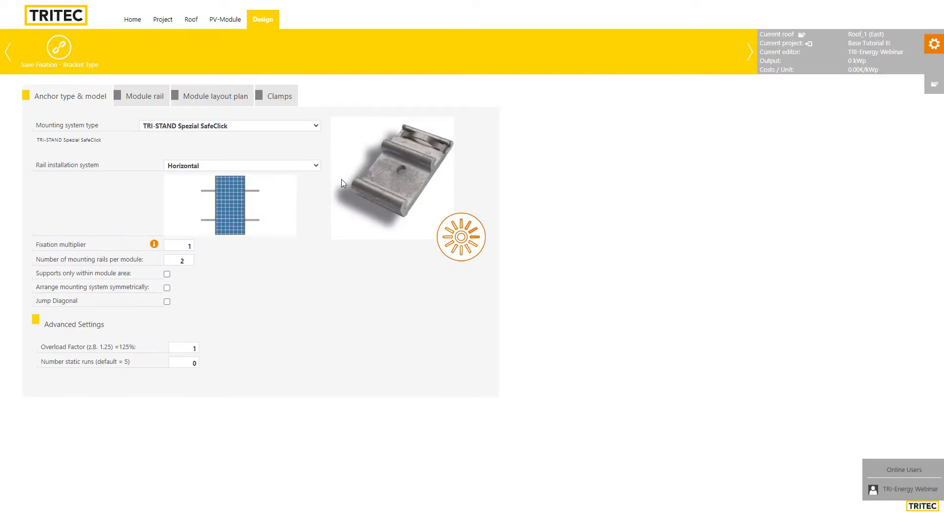
Keep TRI-STAND Spezial SafeClick mounting and switch the rail installation system to Slide-System
left_click(215, 127)
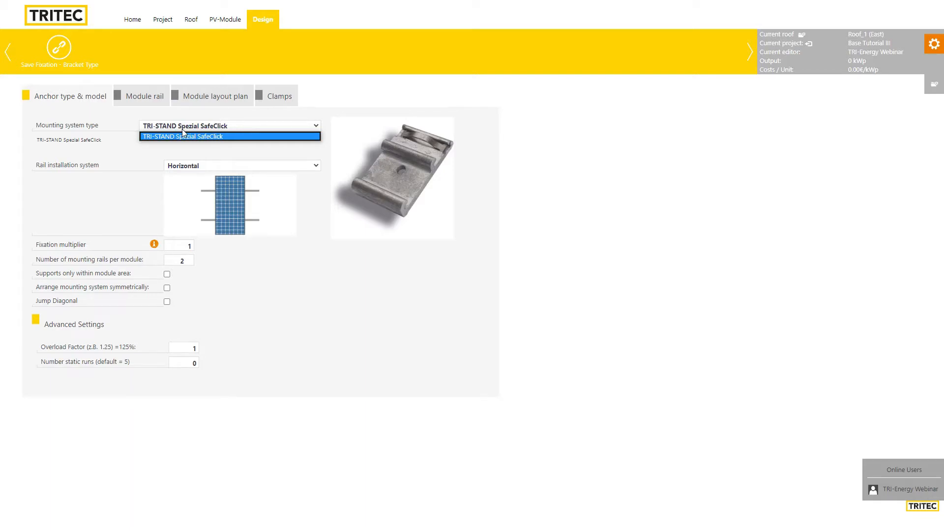
left_click(228, 127)
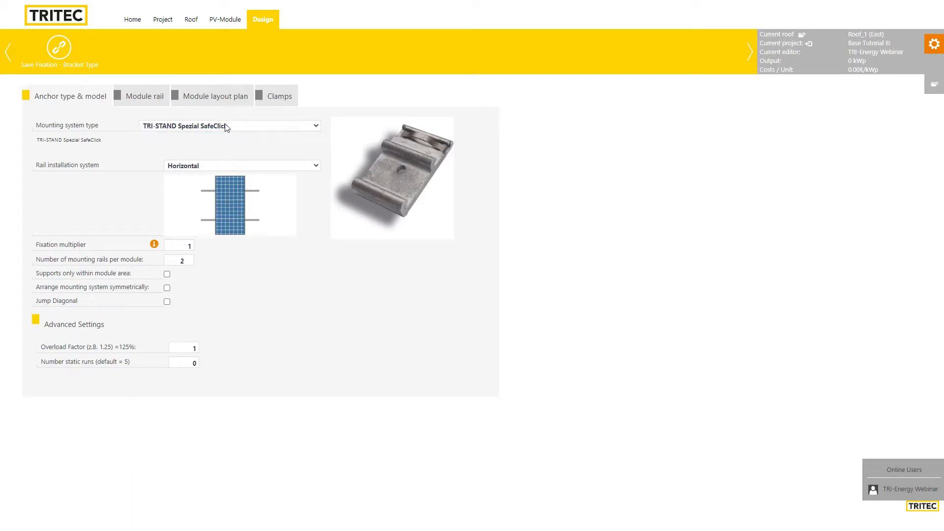
left_click(219, 168)
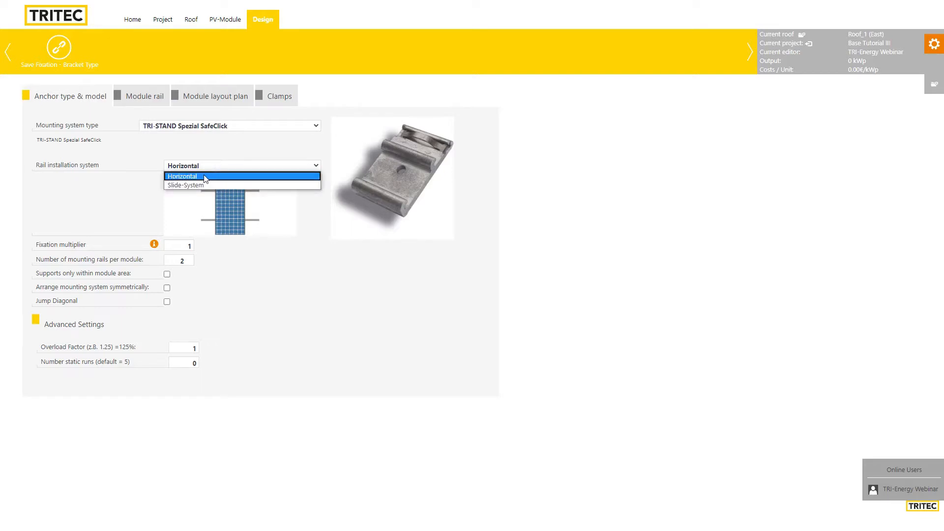
left_click(205, 163)
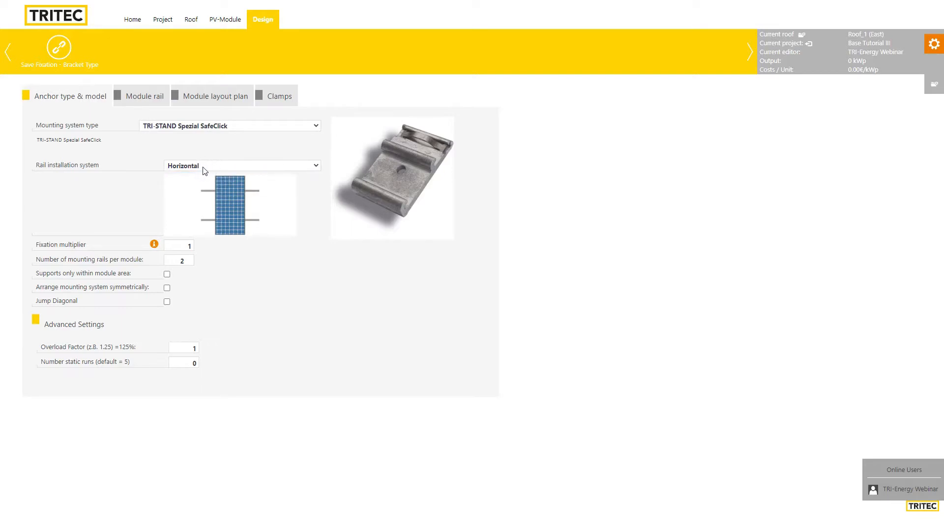
left_click(147, 96)
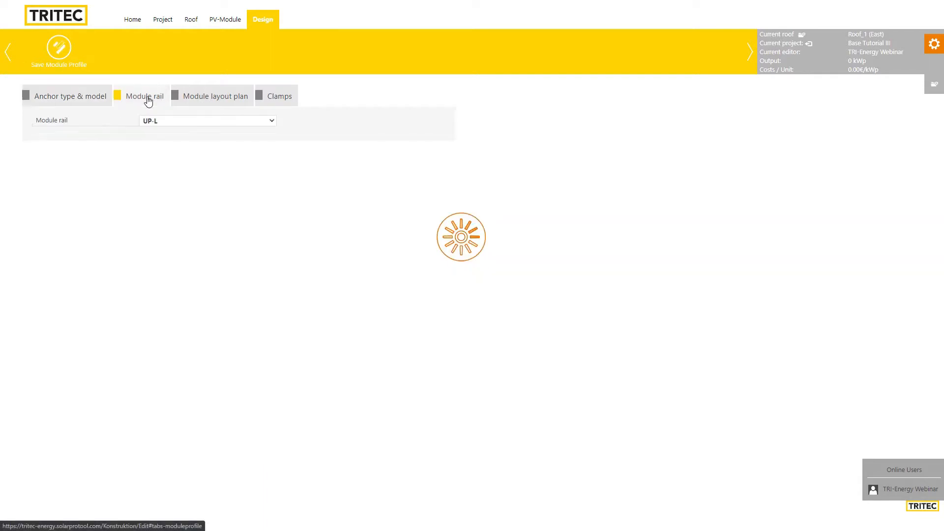
left_click(201, 100)
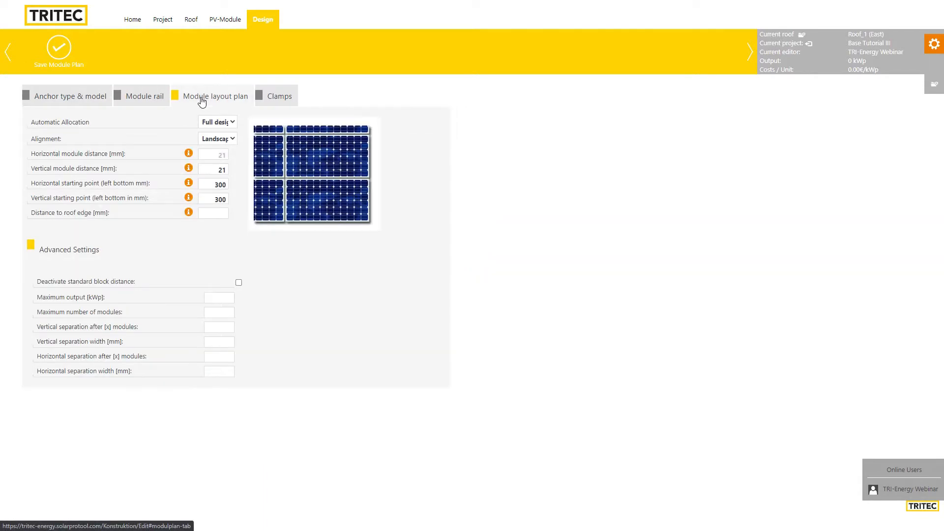
left_click(230, 139)
left_click(81, 99)
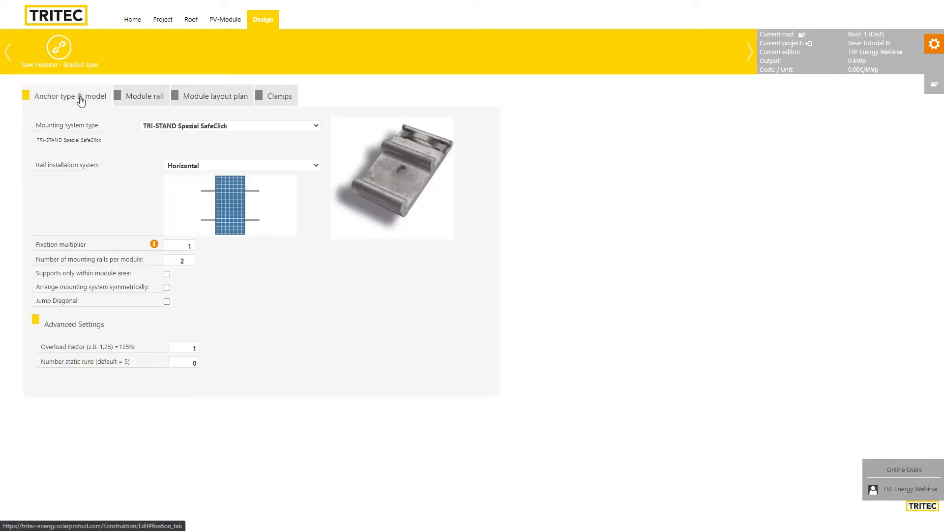
left_click(243, 166)
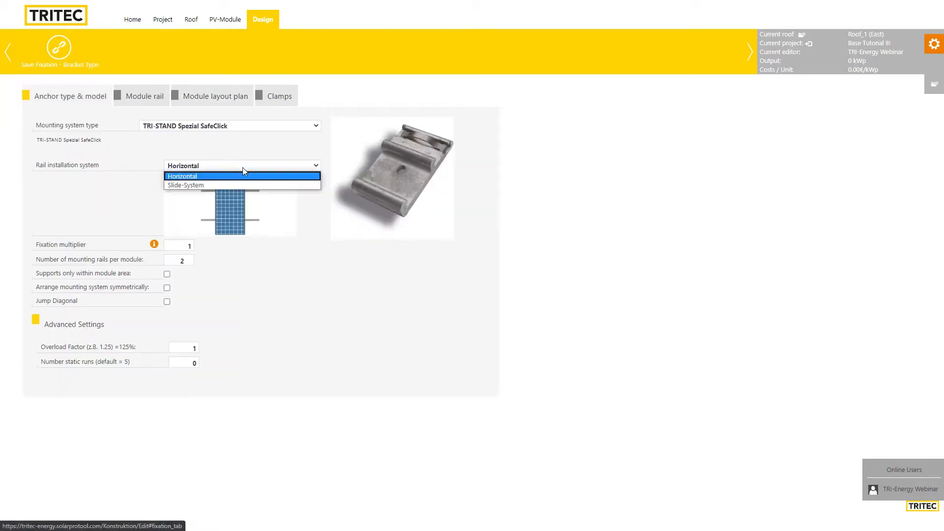
left_click(199, 186)
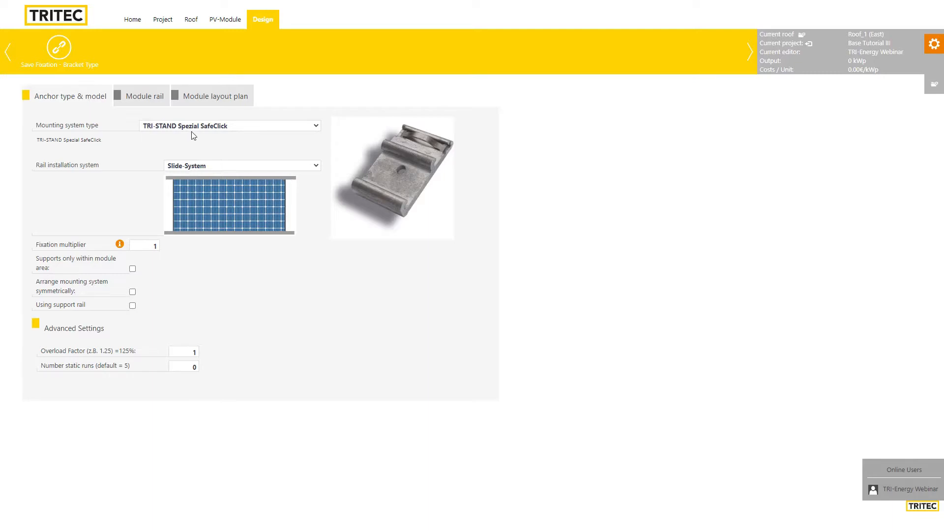
Set the module layout plan alignment to Portrait
left_click(149, 97)
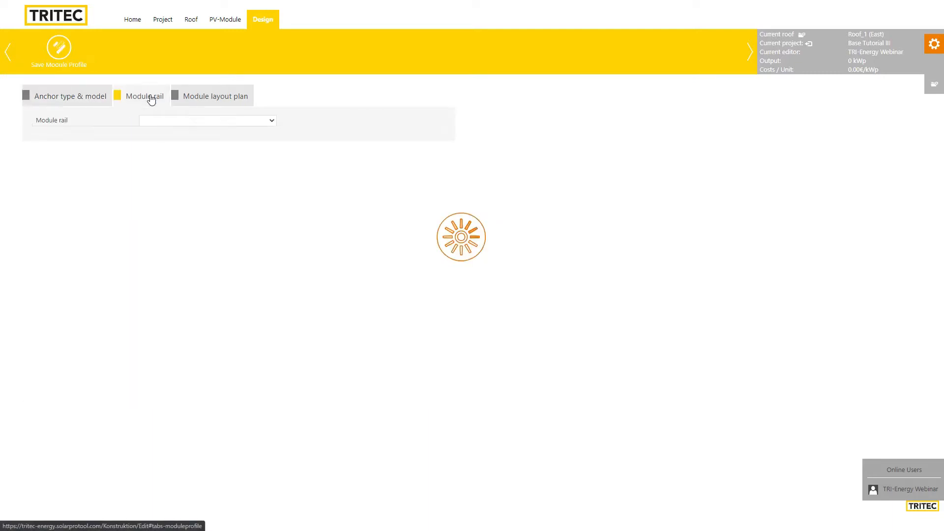
left_click(211, 98)
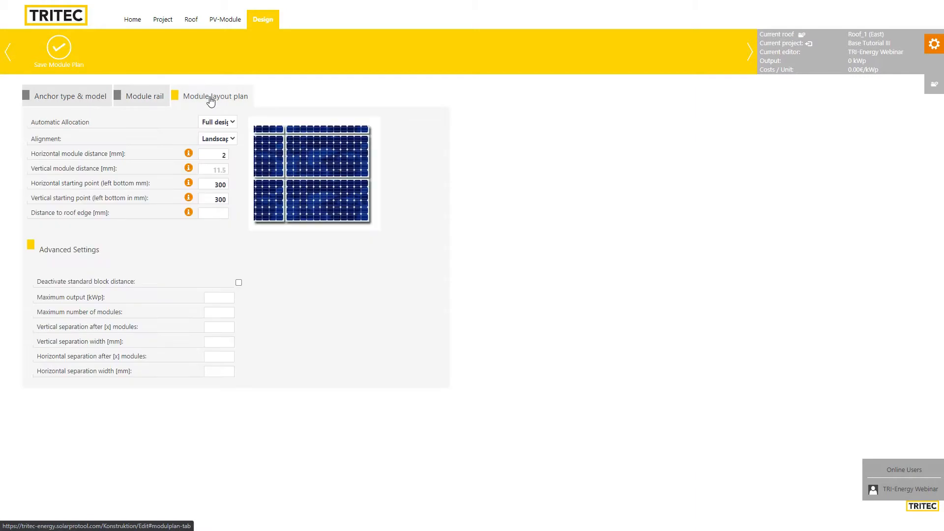
left_click(232, 139)
left_click(221, 156)
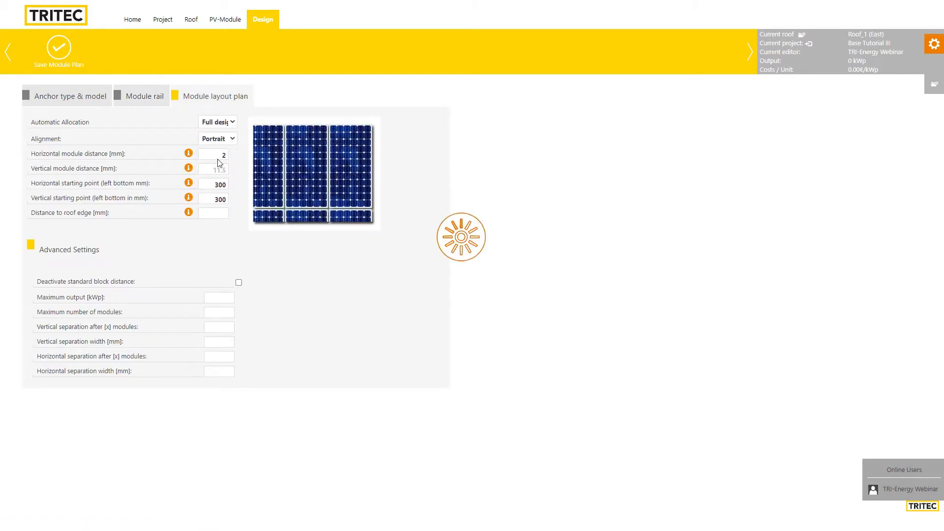
left_click(72, 96)
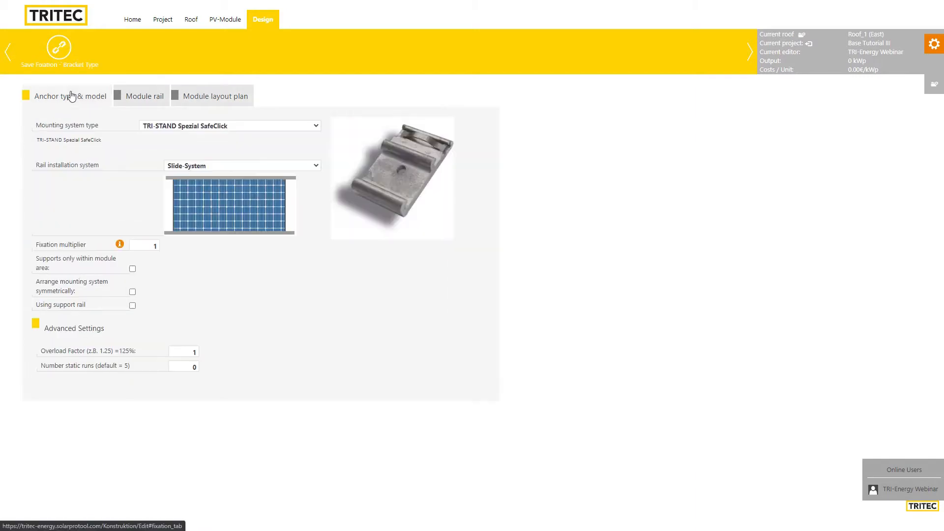
Save the fixation and bracket type design for all roofs of the building
left_click(59, 47)
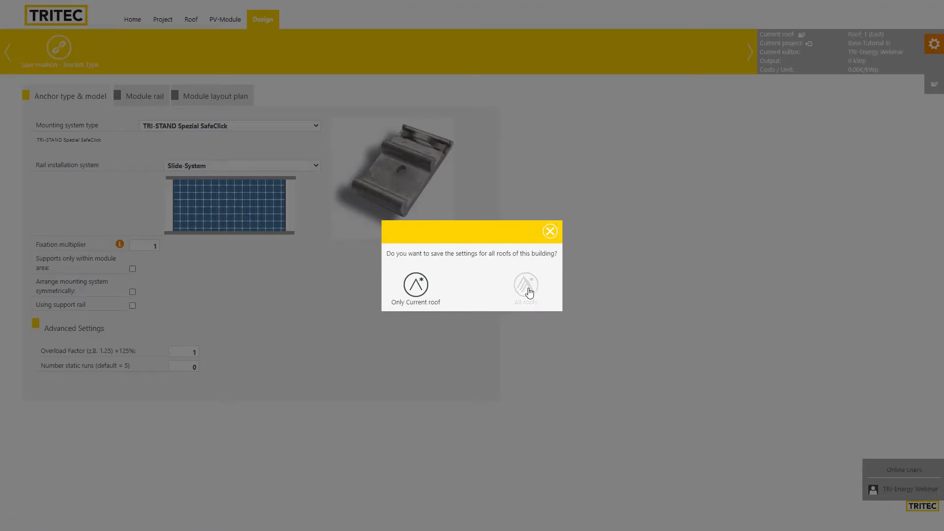
left_click(532, 290)
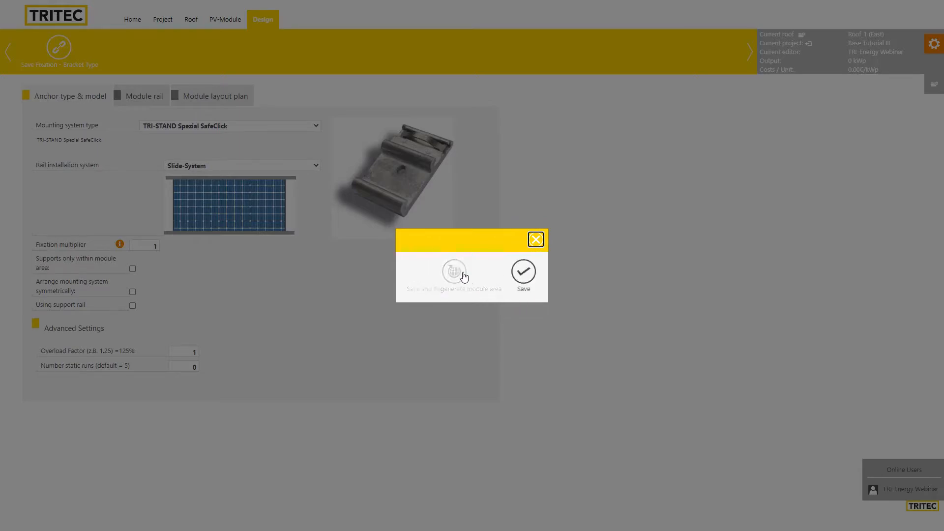
left_click(523, 278)
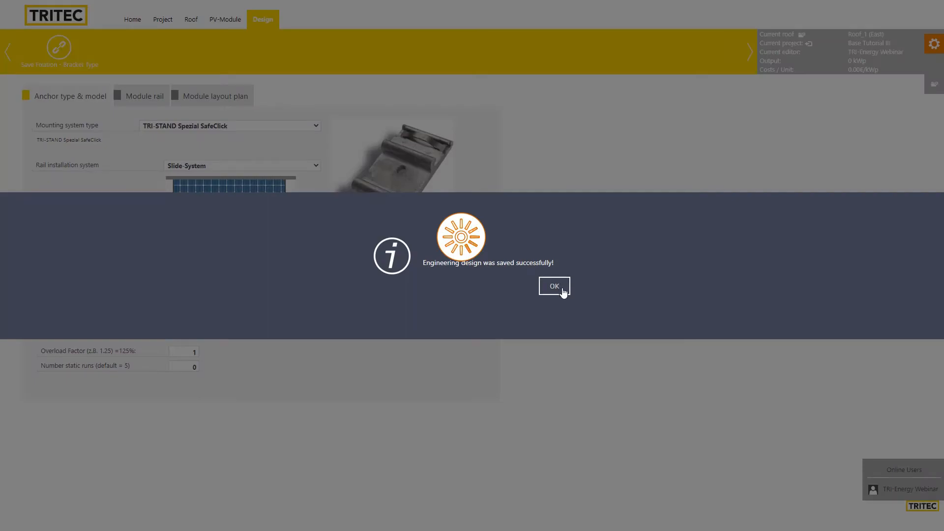
left_click(561, 287)
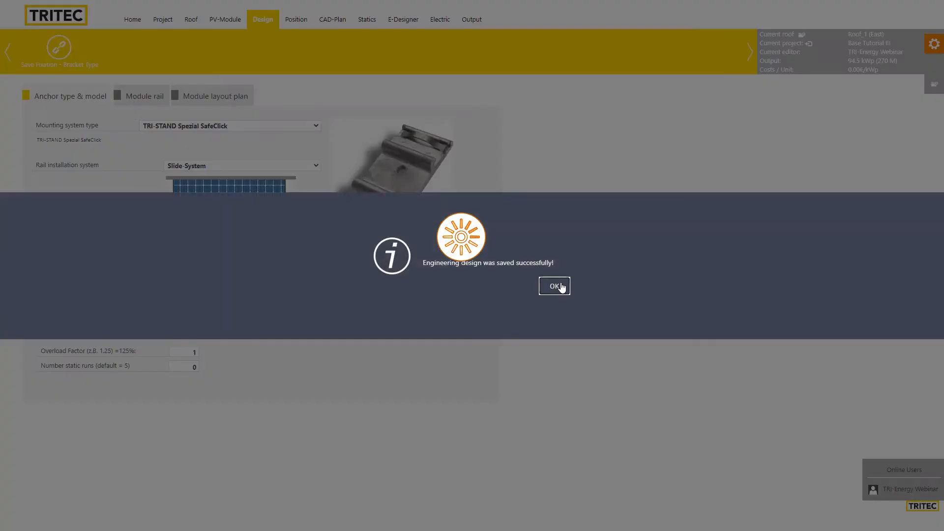
left_click(557, 287)
Keep TS-40 Plus (6000) as the module rail and go to the Position view
left_click(142, 99)
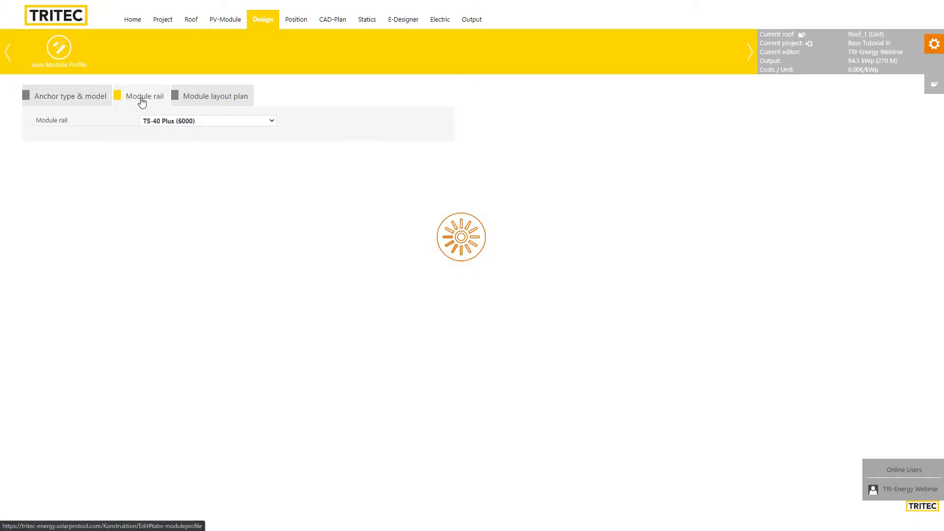
left_click(192, 123)
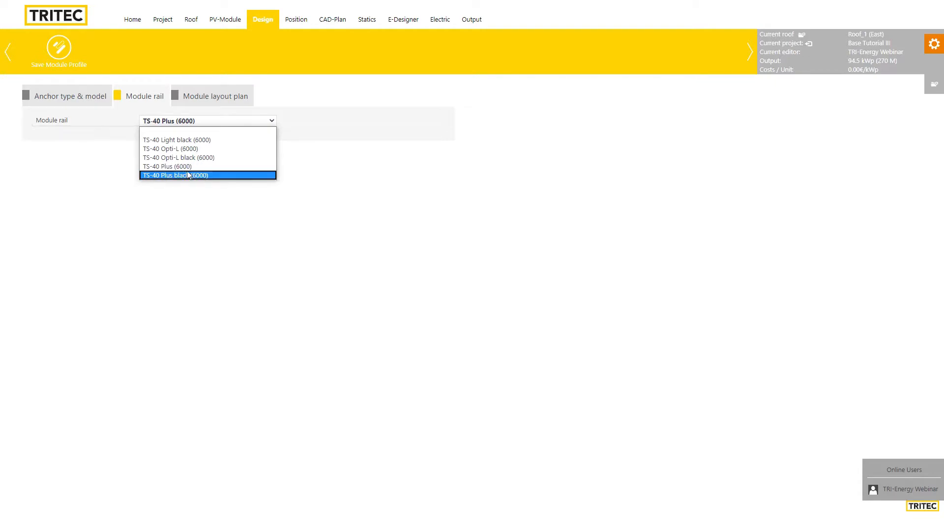
left_click(352, 208)
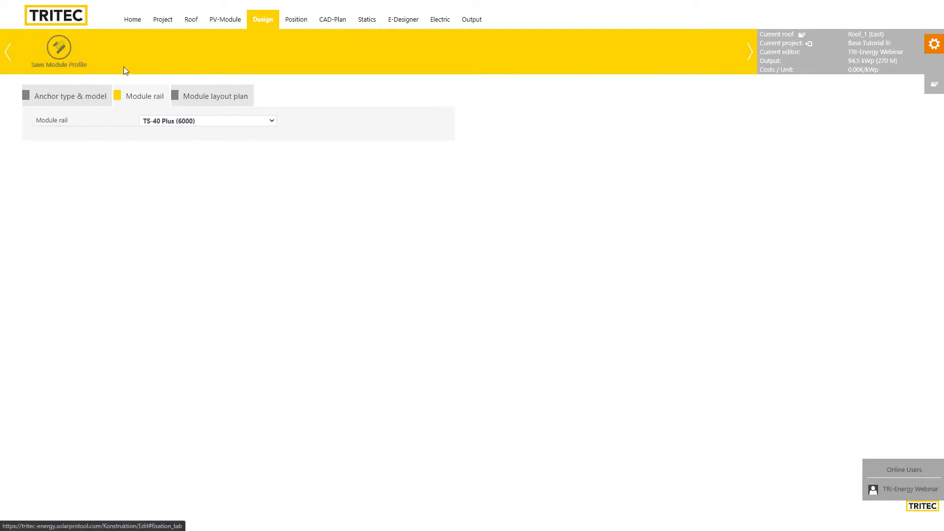
left_click(296, 22)
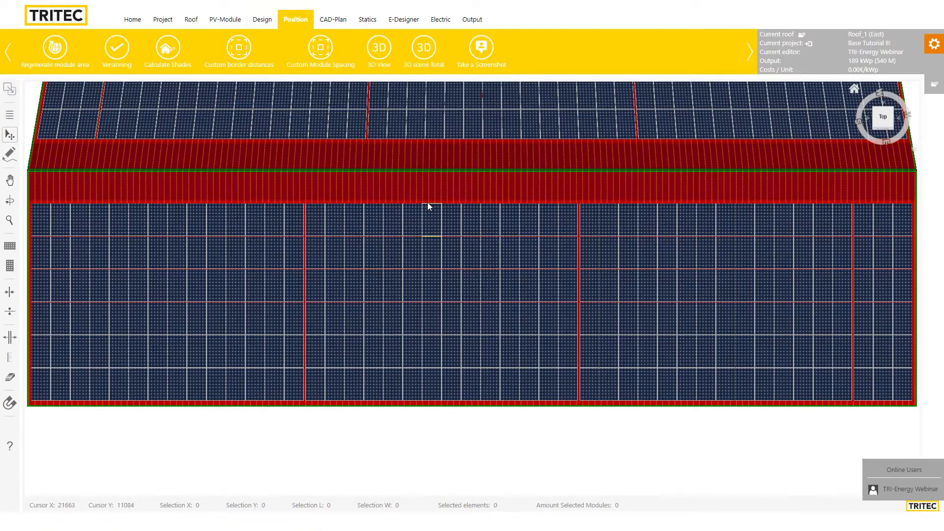
scroll(475, 196, "down", 4)
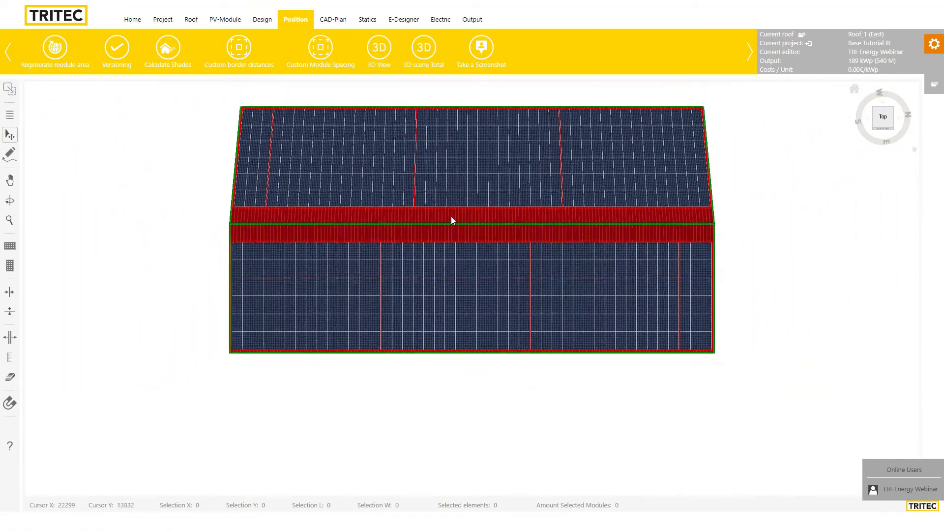
scroll(433, 236, "down", 4)
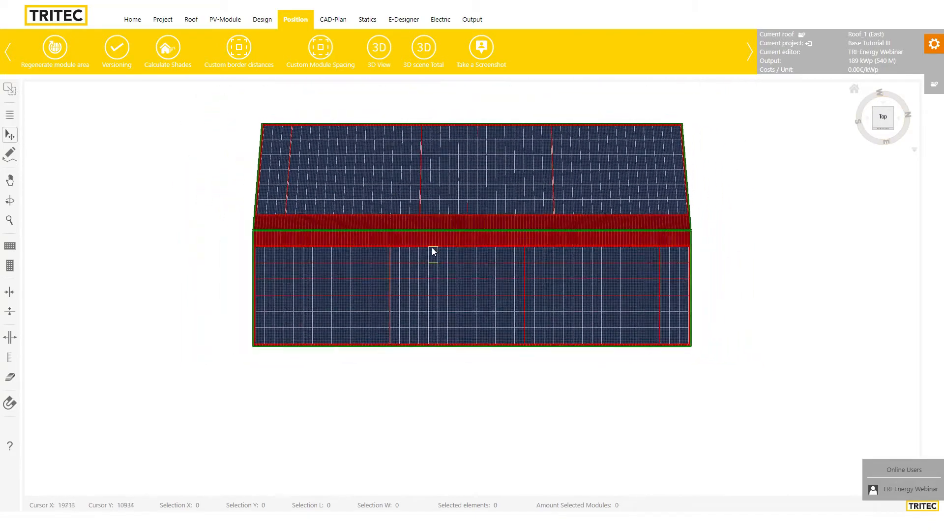
scroll(431, 247, "up", 3)
left_click(10, 200)
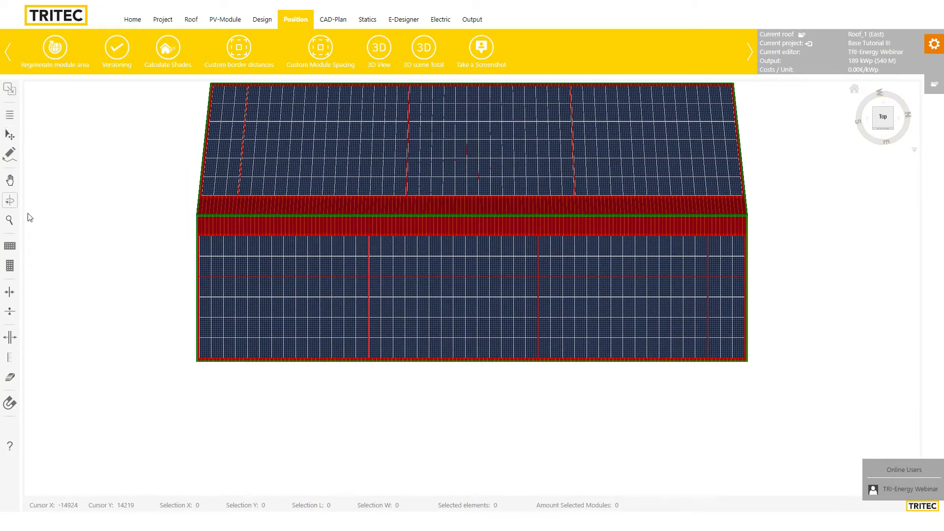
left_click_drag(27, 216, 402, 69)
scroll(431, 387, "down", 4)
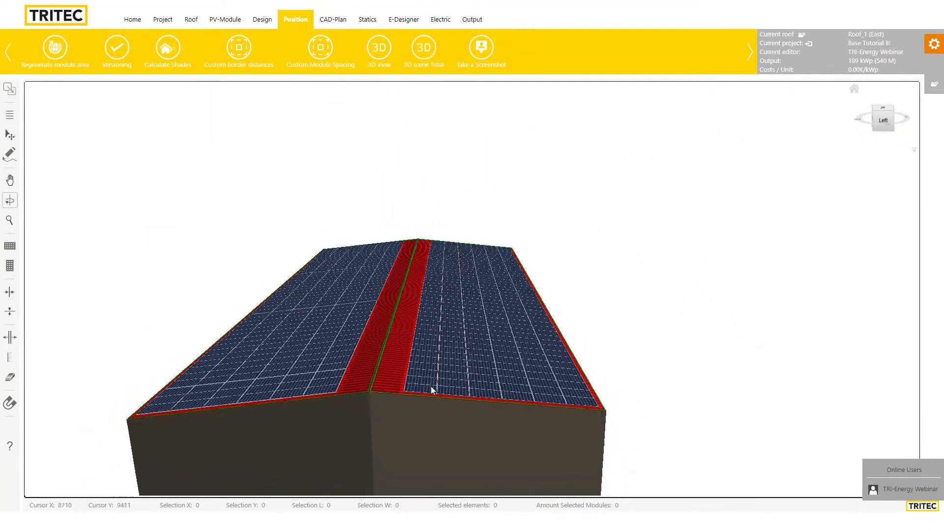
left_click_drag(411, 453, 505, 294)
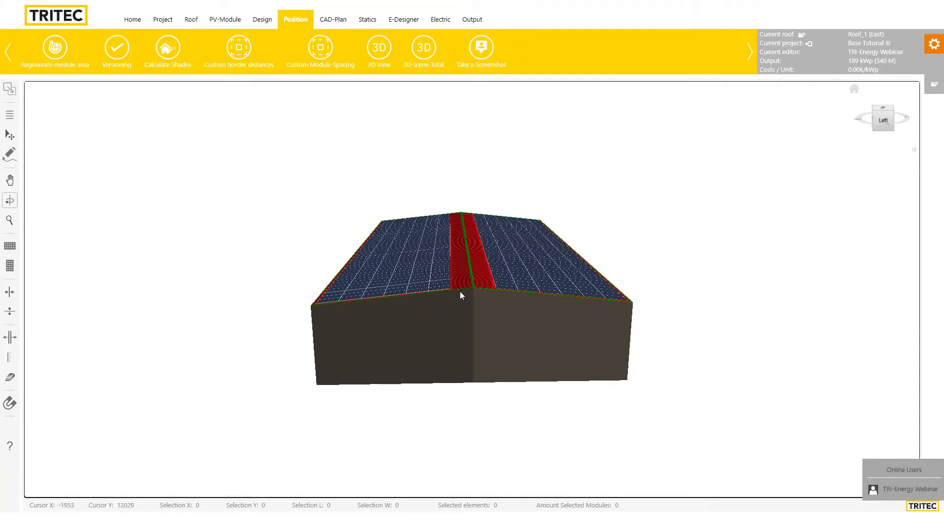
left_click(10, 134)
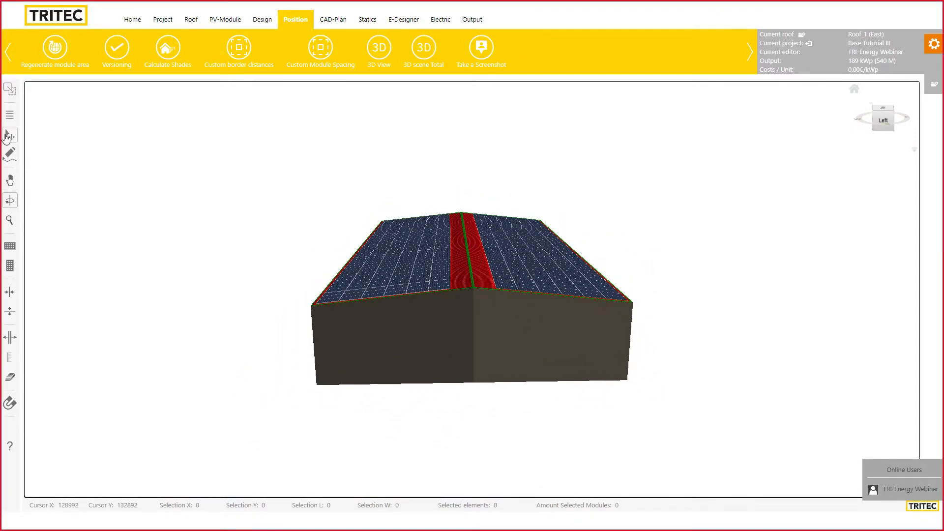
left_click(854, 88)
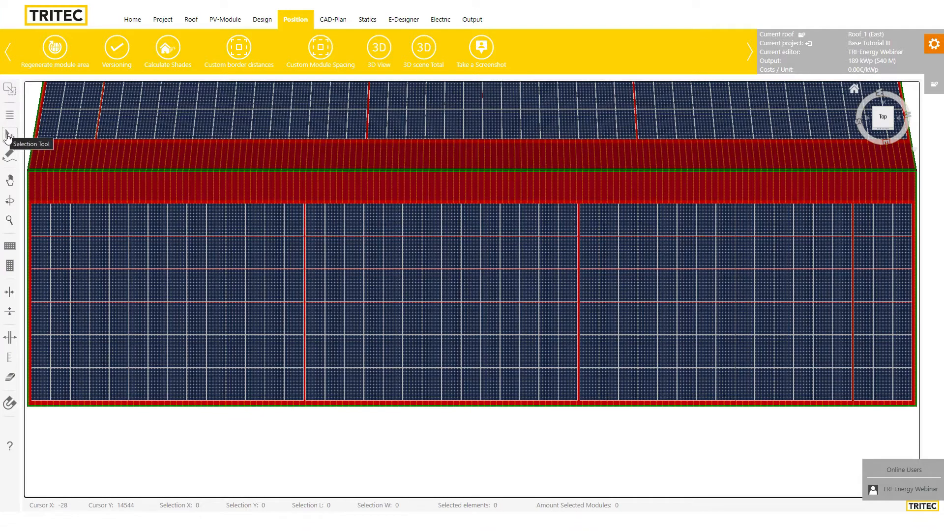
Try single-click and box selections: one module, a 12-module column, a taller column, six modules
left_click(22, 137)
left_click(298, 225)
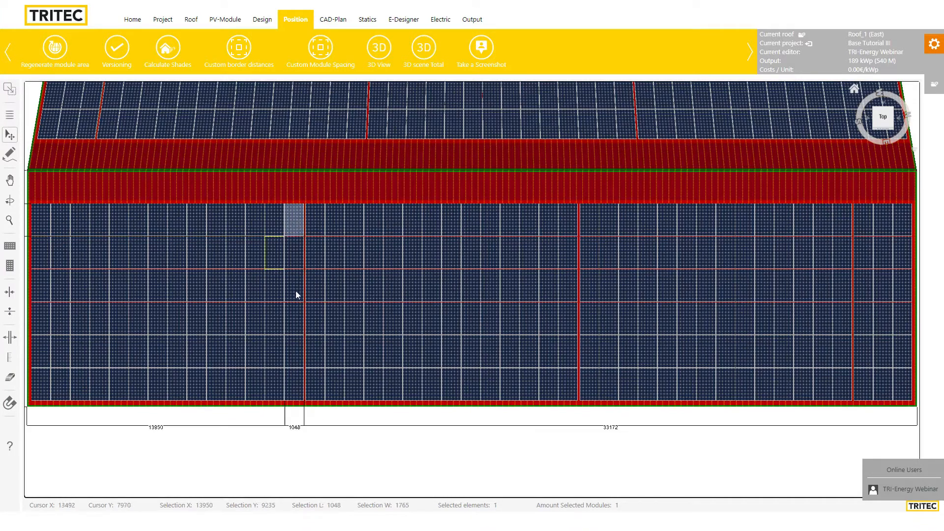
left_click(278, 191)
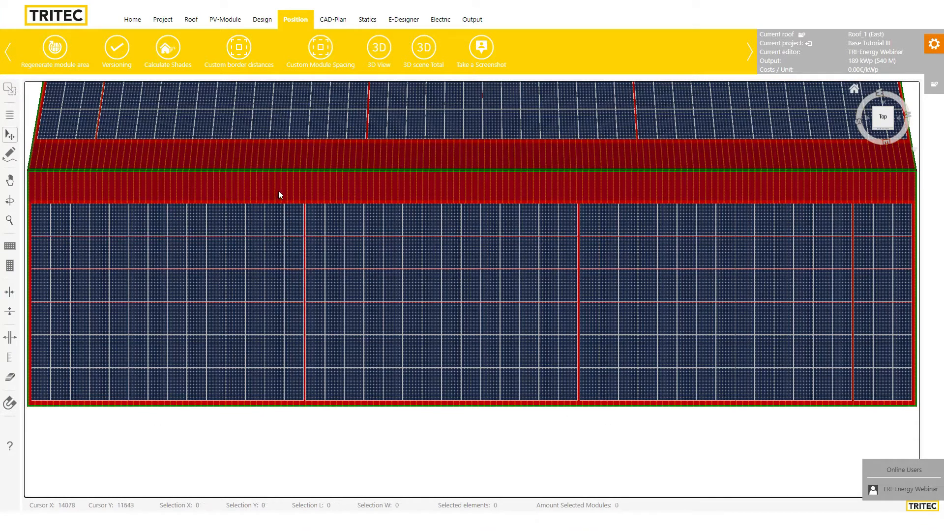
left_click_drag(273, 236, 292, 308)
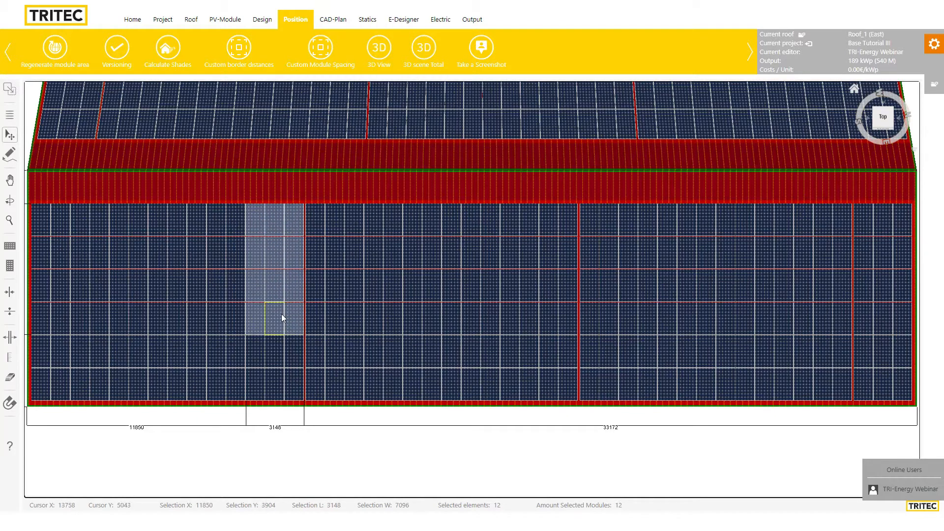
left_click(299, 193)
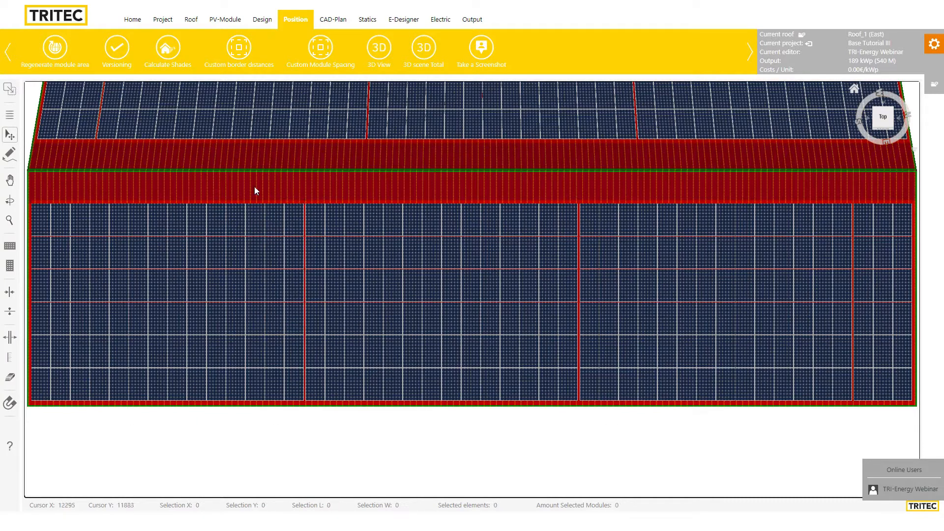
left_click_drag(252, 187, 294, 347)
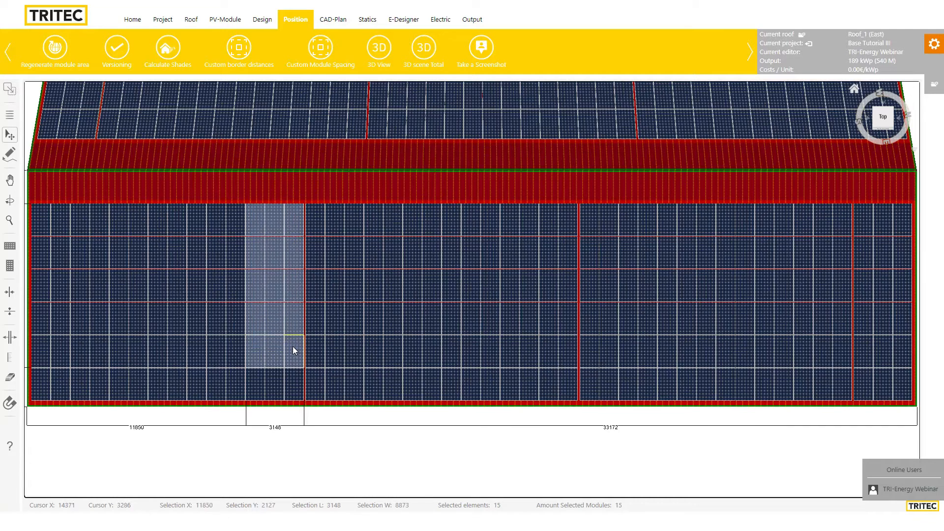
left_click(284, 192)
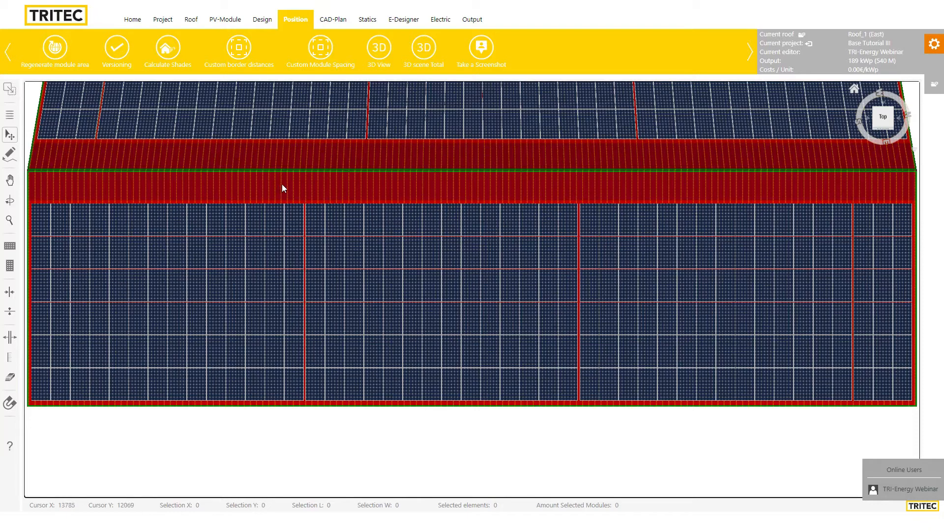
left_click_drag(274, 188, 314, 252)
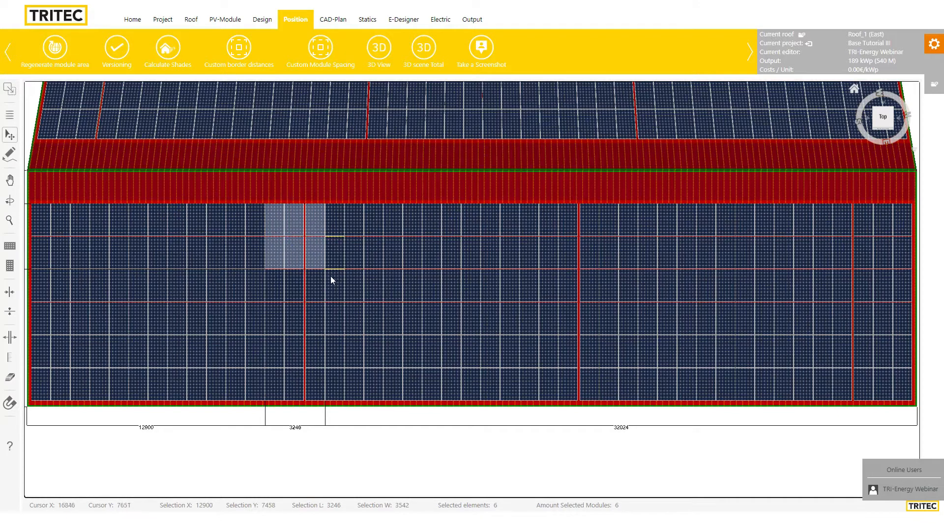
left_click(290, 196)
Extend a selection from one top module to the whole column, then to a 24-module block
left_click(294, 221)
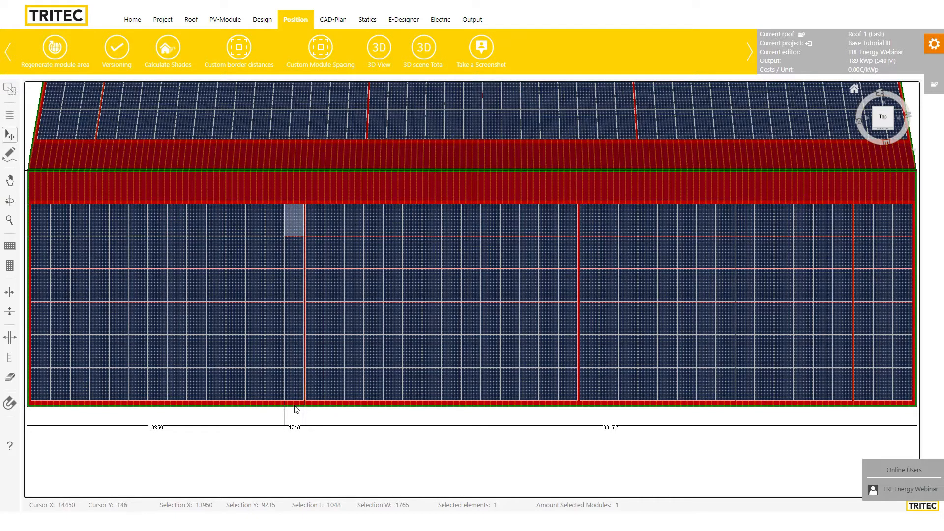
left_click(296, 388, "shift")
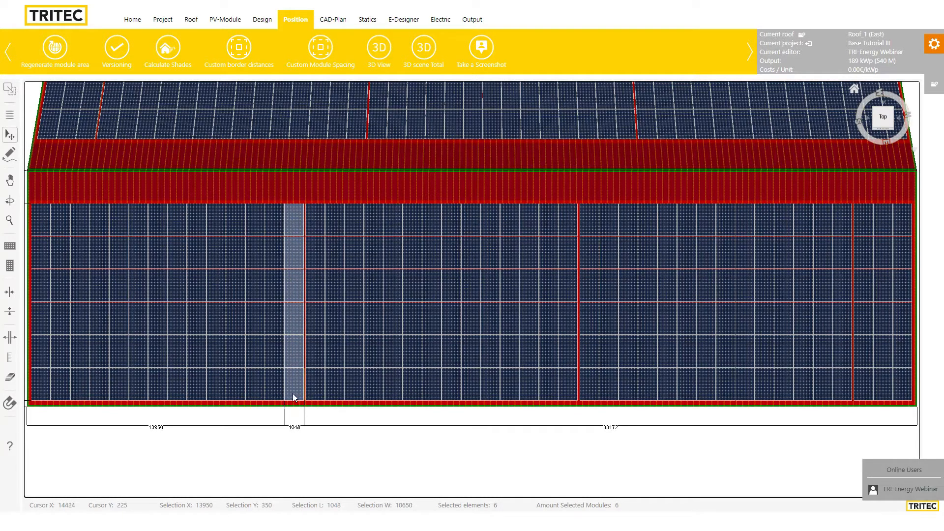
left_click(295, 216)
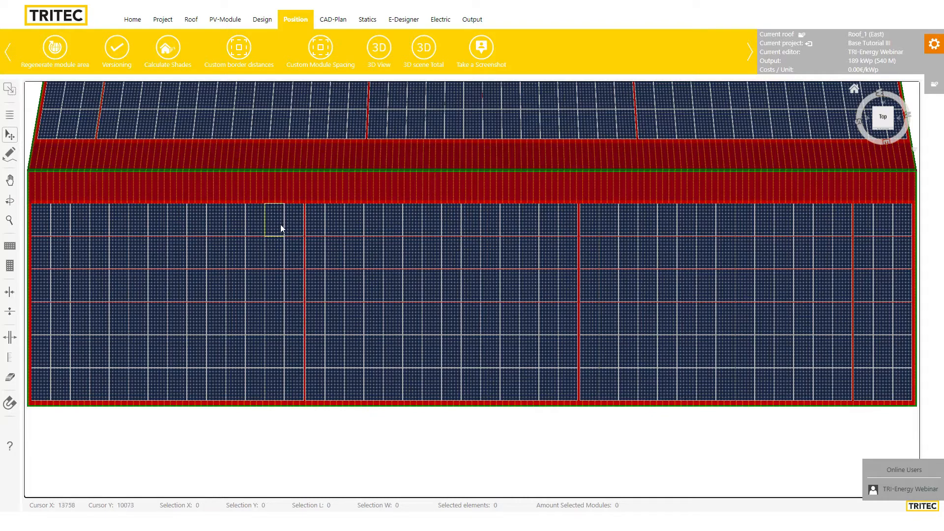
left_click(234, 385, "shift")
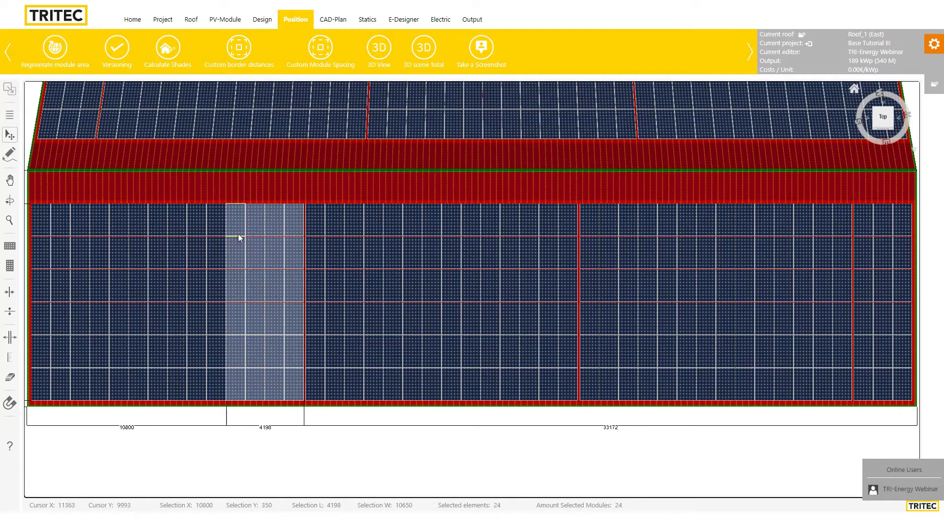
left_click(309, 190)
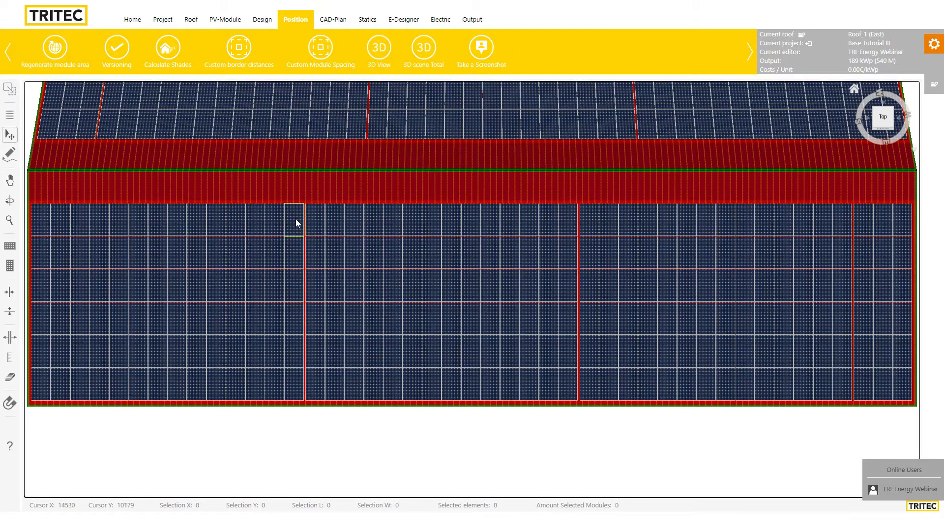
Add individual modules to a selection, then box-select the full column and restore deselected modules
left_click(296, 220)
left_click(276, 259, "ctrl")
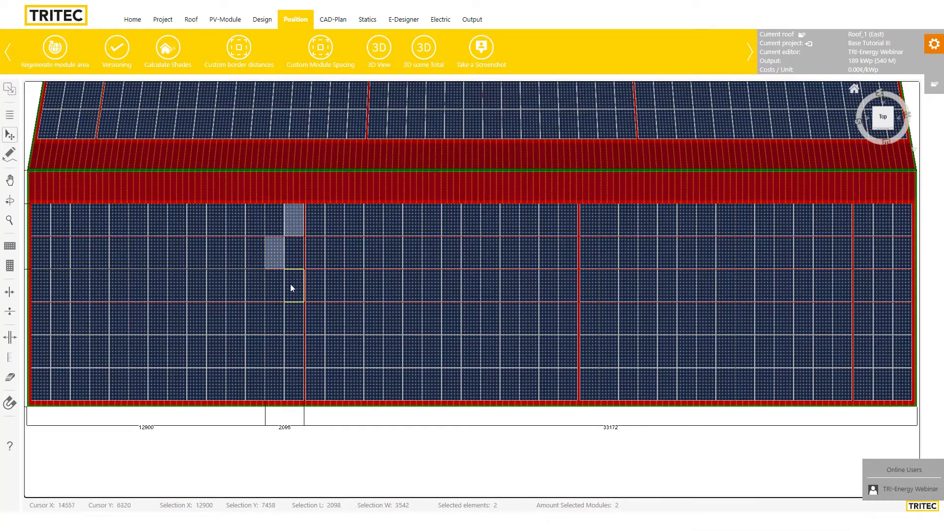
left_click(290, 288, "ctrl")
left_click(288, 333, "ctrl")
left_click(258, 316, "ctrl")
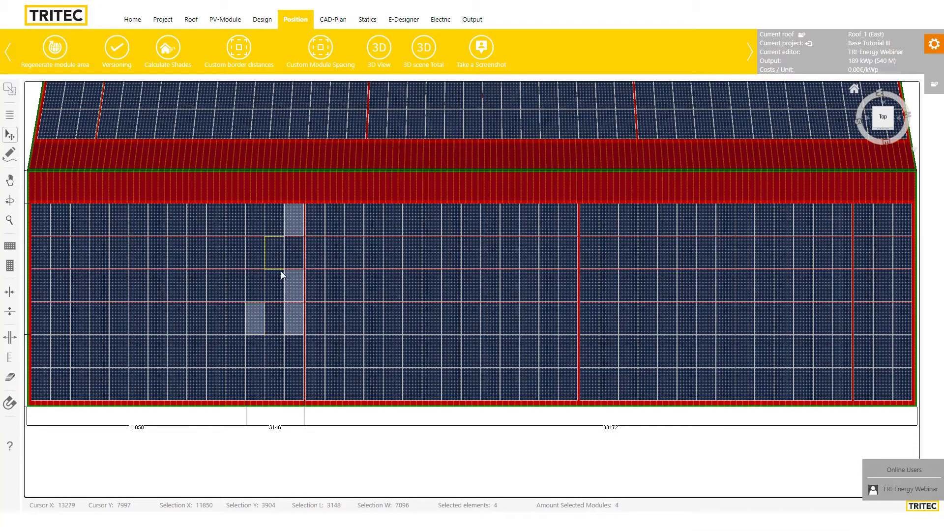
left_click(255, 293, "ctrl")
left_click_drag(261, 201, 292, 387)
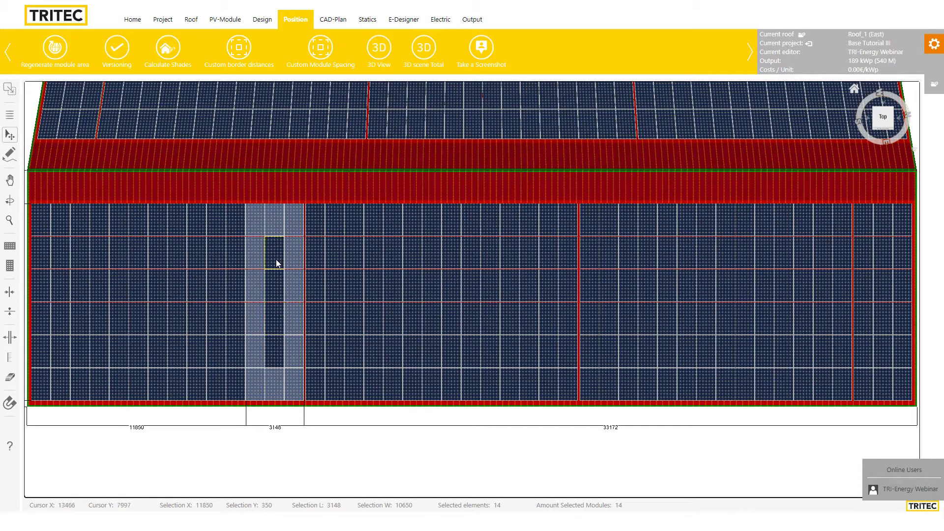
left_click(275, 292)
left_click(276, 321)
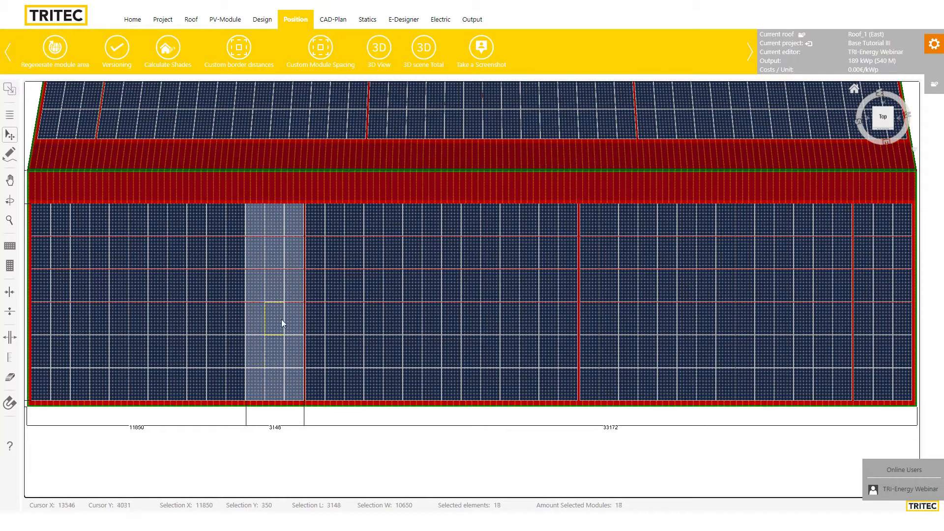
scroll(202, 244, "up", 1)
scroll(211, 240, "down", 3)
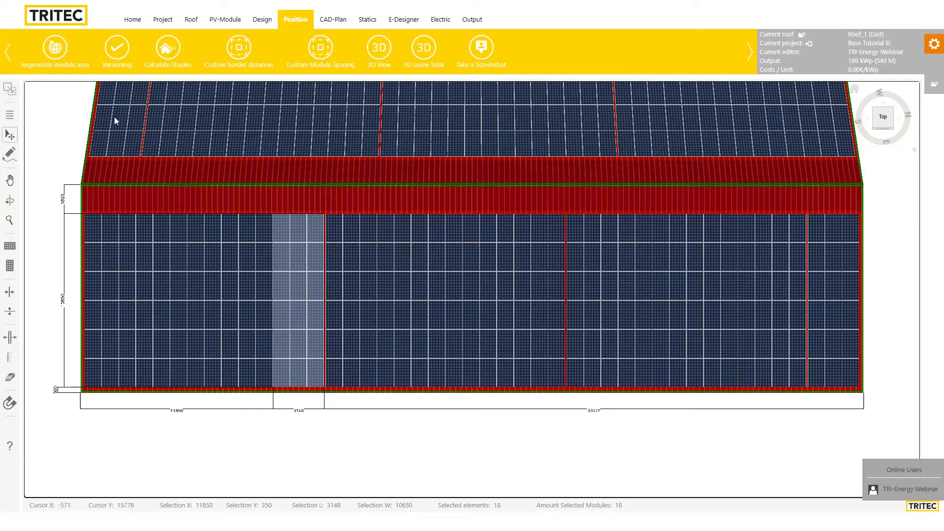
Pan the roof view and narrow the selection to one top-row module near the block's right end
left_click(9, 182)
left_click_drag(210, 204, 253, 250)
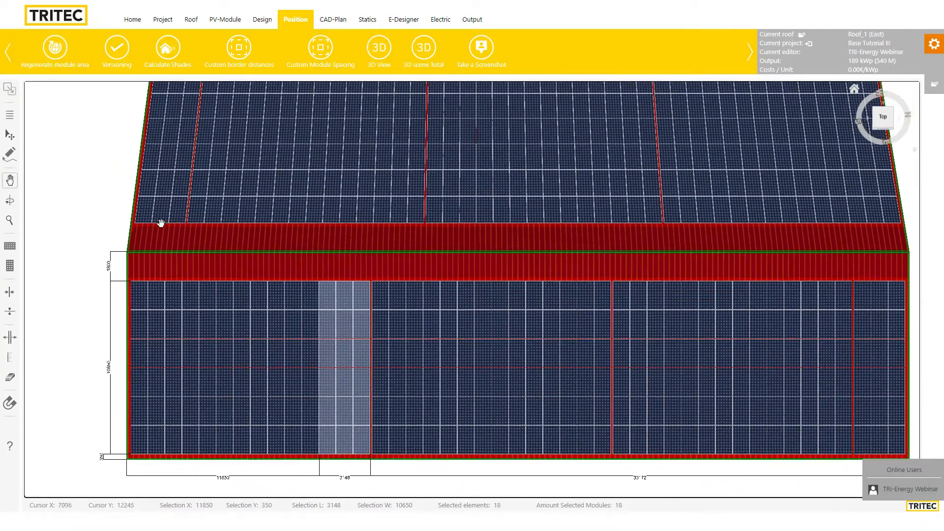
left_click(10, 135)
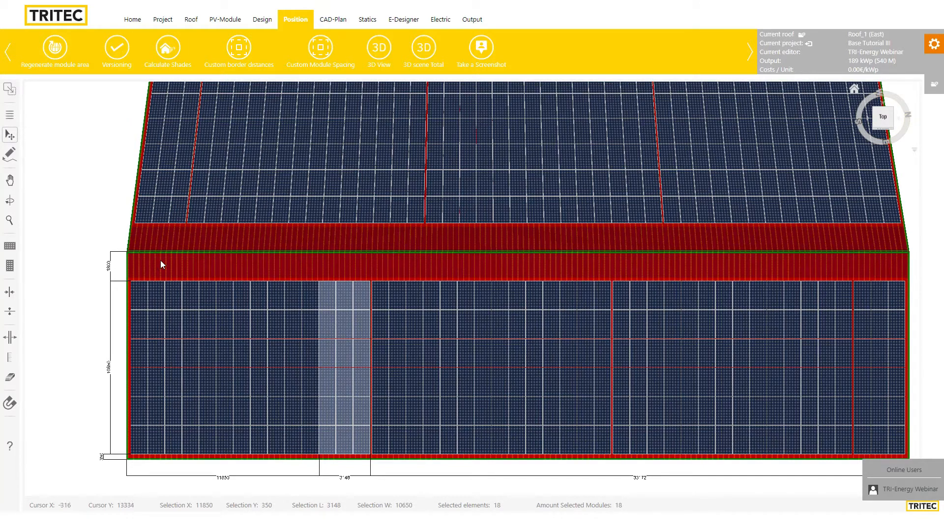
left_click(333, 272)
left_click_drag(338, 312, 364, 355)
left_click(296, 293)
left_click(271, 305)
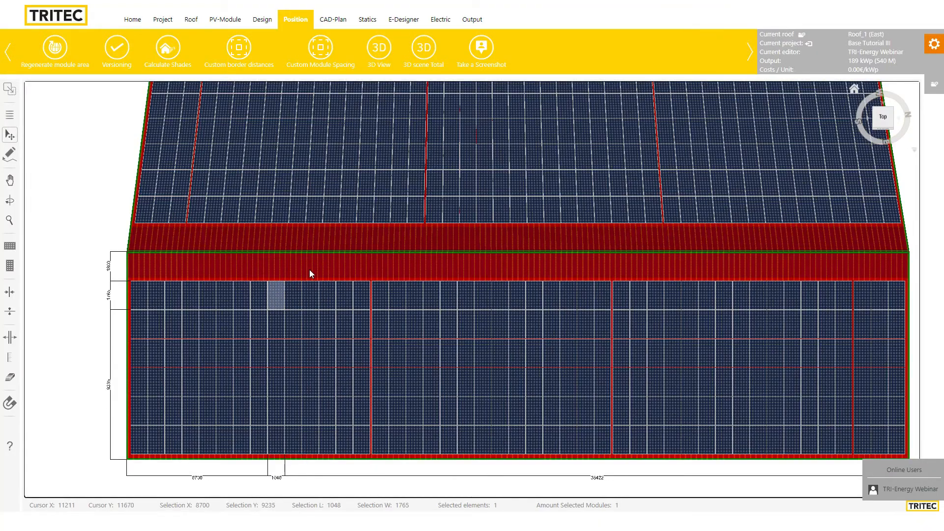
mouse_move(309, 269)
left_mouse_down()
mouse_move(535, 285)
mouse_move(197, 266)
mouse_move(491, 297)
mouse_move(371, 207)
mouse_move(231, 312)
mouse_move(369, 267)
mouse_move(331, 246)
mouse_move(302, 261)
mouse_move(477, 276)
mouse_move(138, 285)
mouse_move(309, 314)
mouse_move(317, 269)
left_mouse_up()
left_click(301, 253)
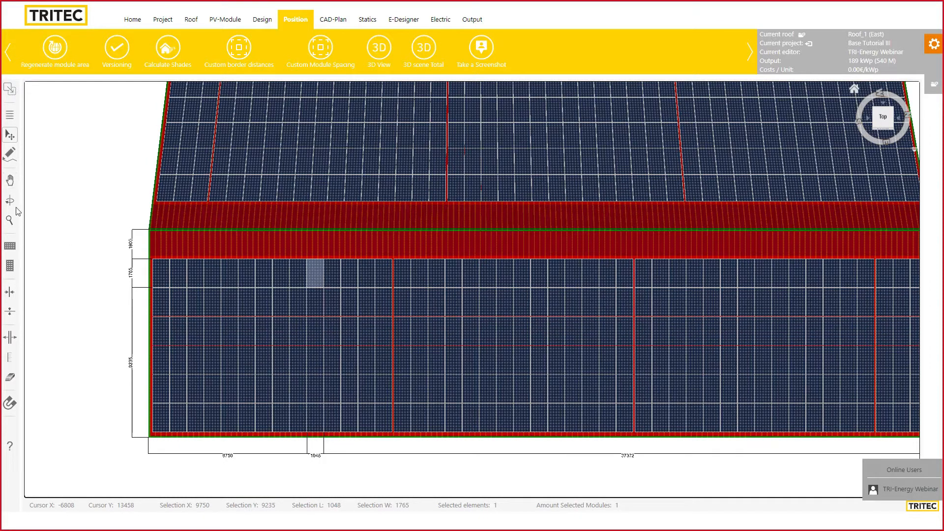
left_click(10, 201)
left_click_drag(88, 336, 316, 129)
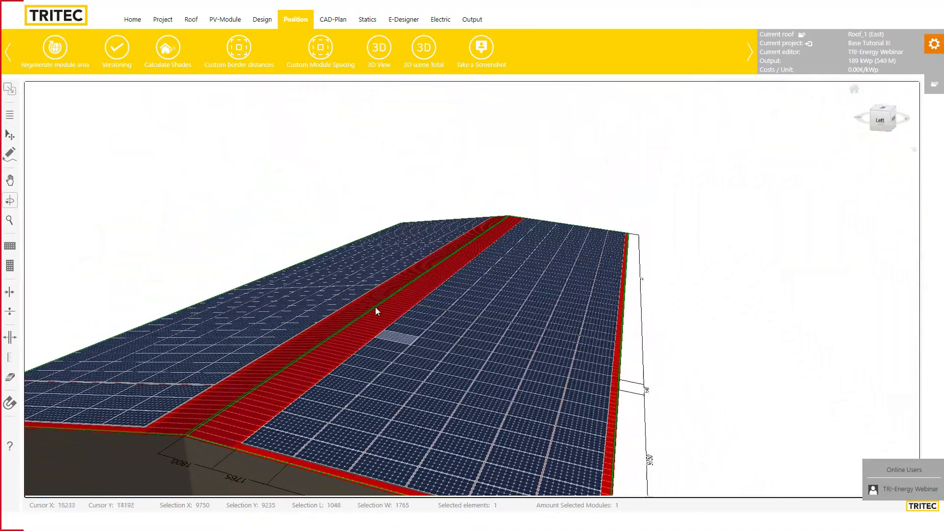
scroll(384, 307, "down", 4)
left_click_drag(374, 379, 556, 281)
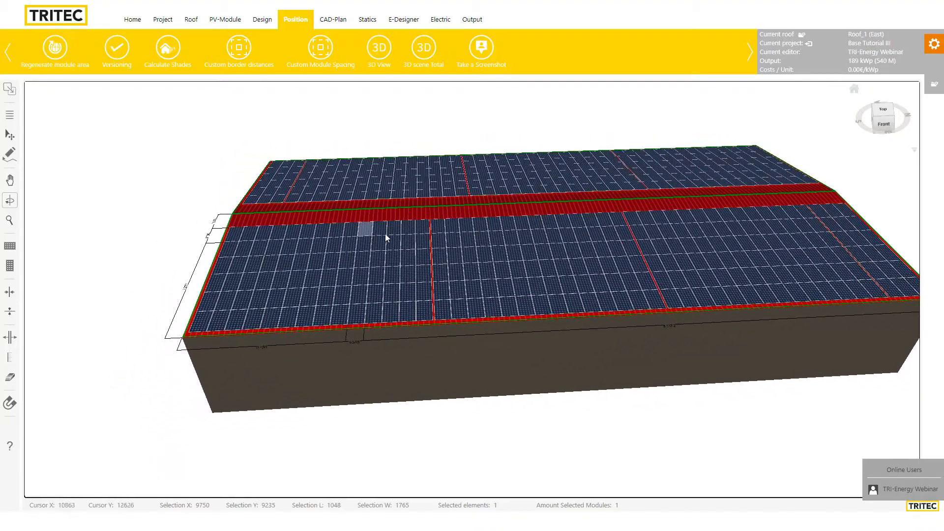
left_click_drag(380, 270, 553, 247)
scroll(424, 276, "up", 6)
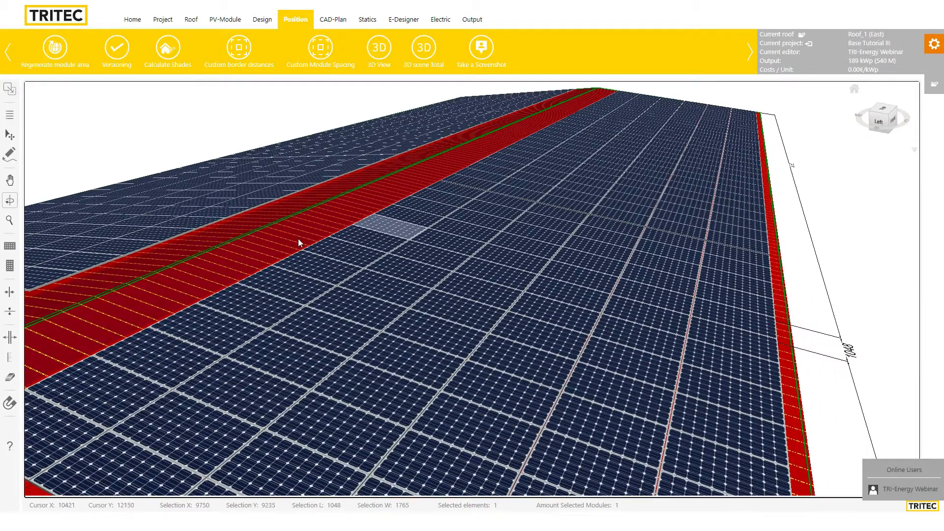
left_click(9, 138)
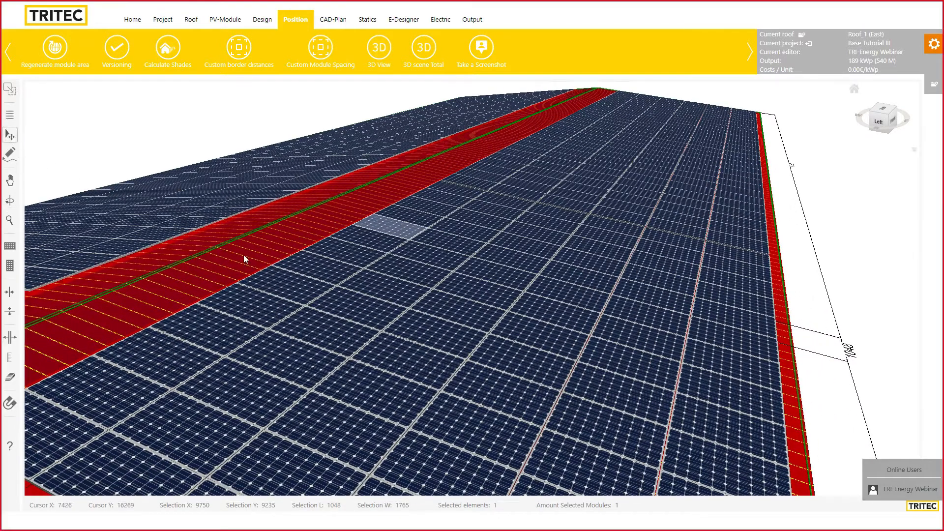
left_click(367, 236)
left_click(406, 370, "shift")
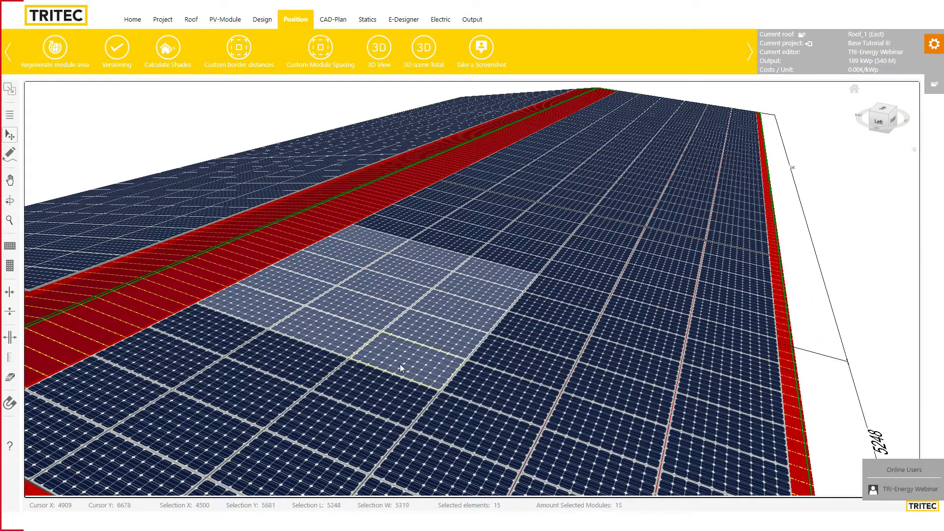
key("Delete")
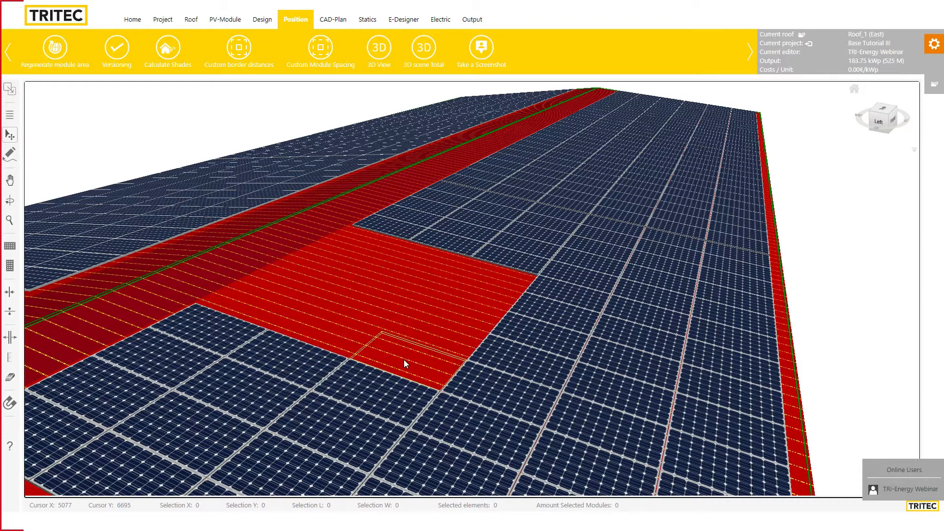
key("ctrl+z")
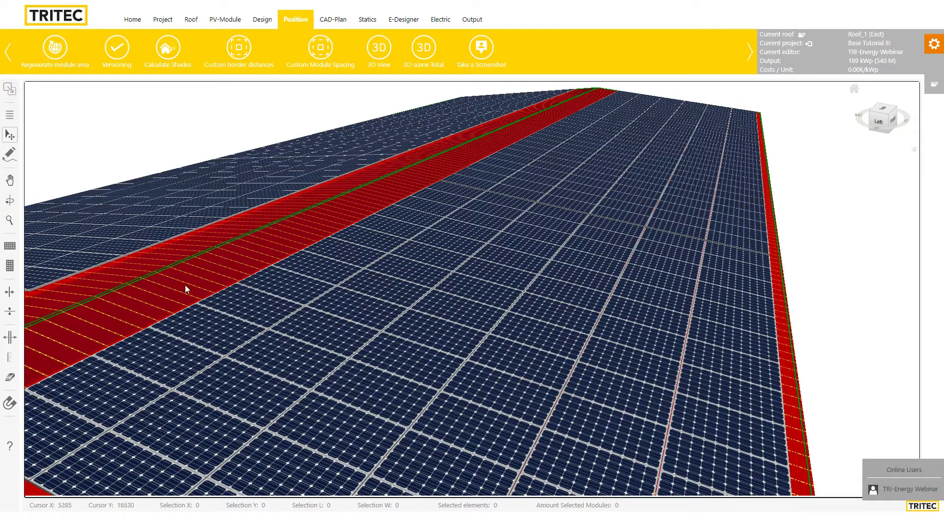
scroll(457, 354, "down", 4)
scroll(476, 315, "up", 6)
scroll(479, 310, "down", 8)
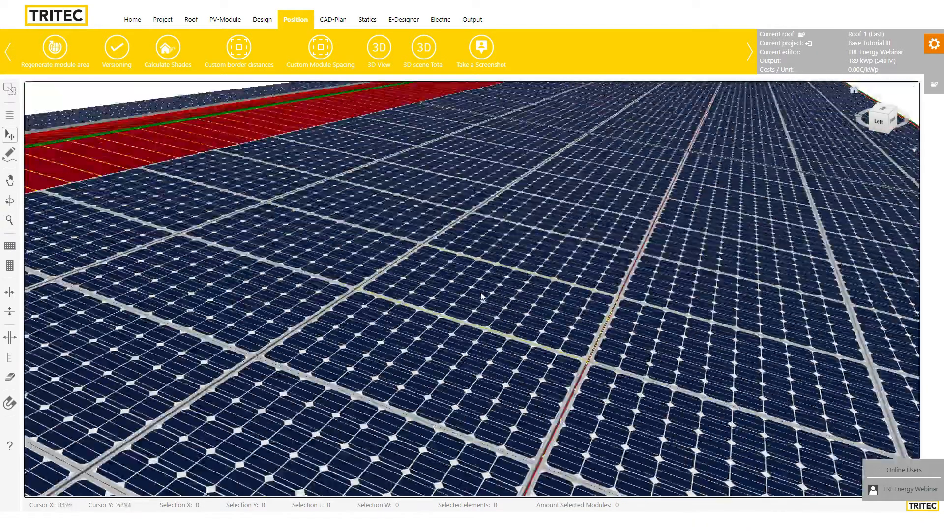
scroll(486, 305, "up", 3)
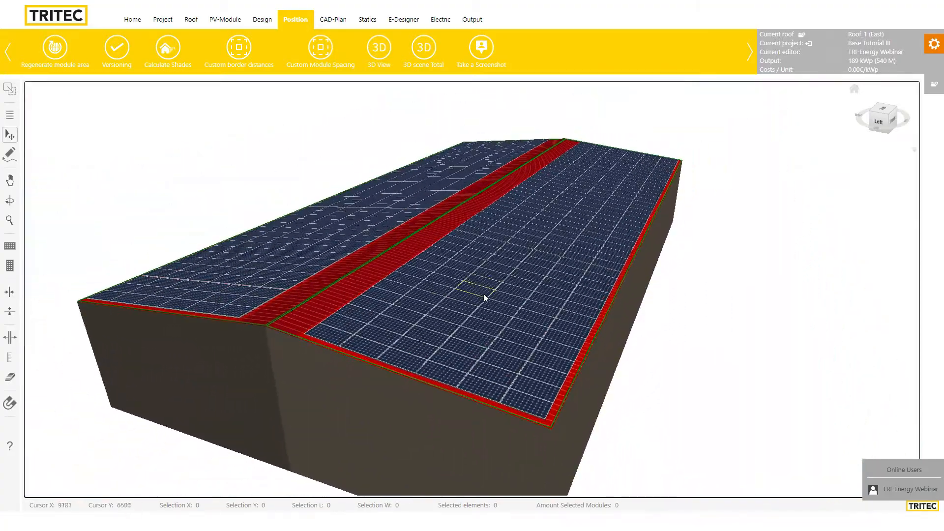
scroll(483, 310, "down", 2)
scroll(486, 294, "up", 2)
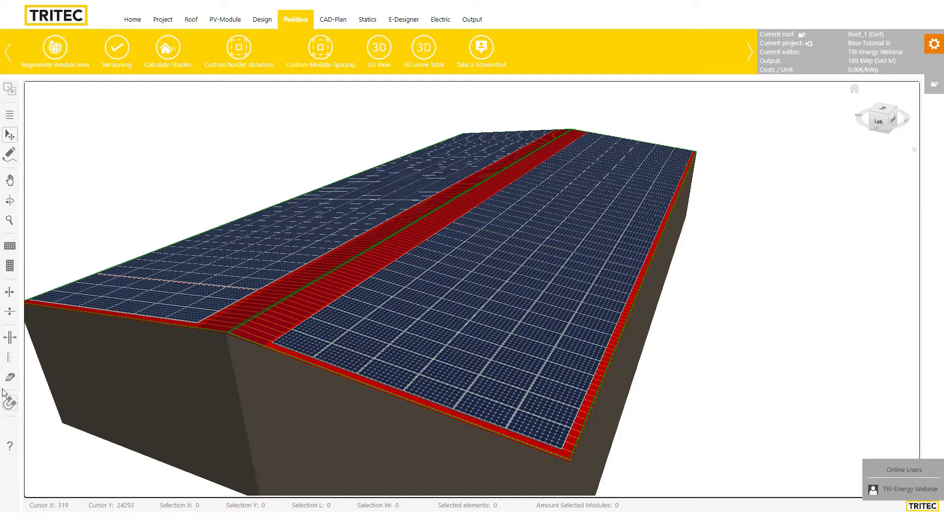
left_click(10, 450)
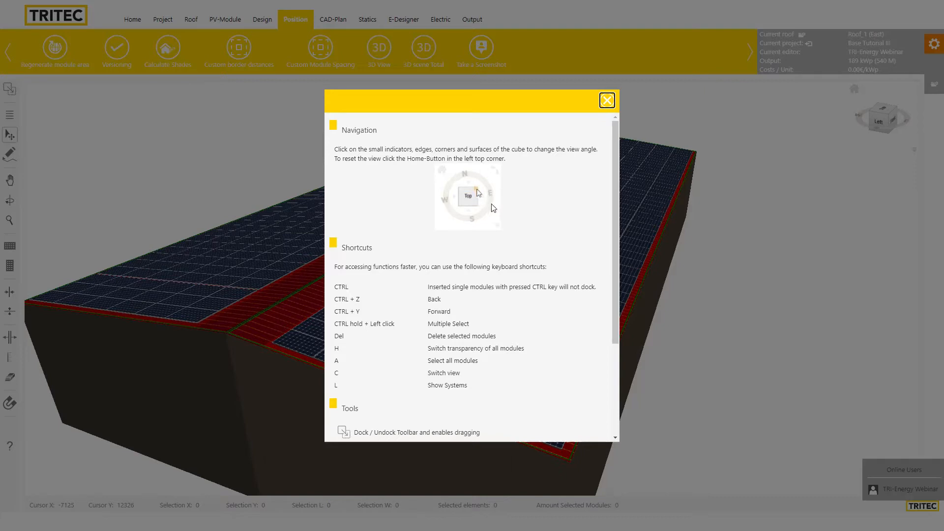
left_click(607, 100)
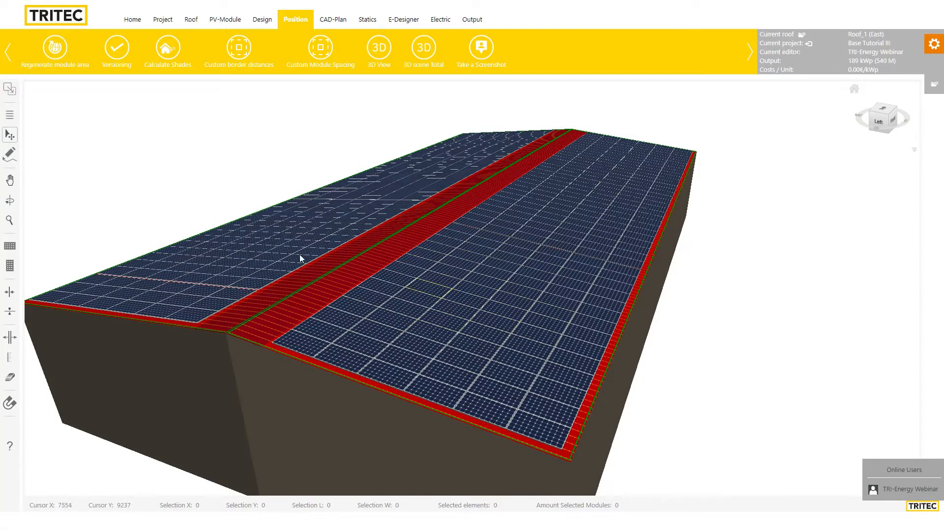
left_click(9, 200)
Orbit and tilt the 3D view around the ridge roof, then snap to the top view
left_click_drag(467, 329, 506, 257)
scroll(536, 217, "up", 5)
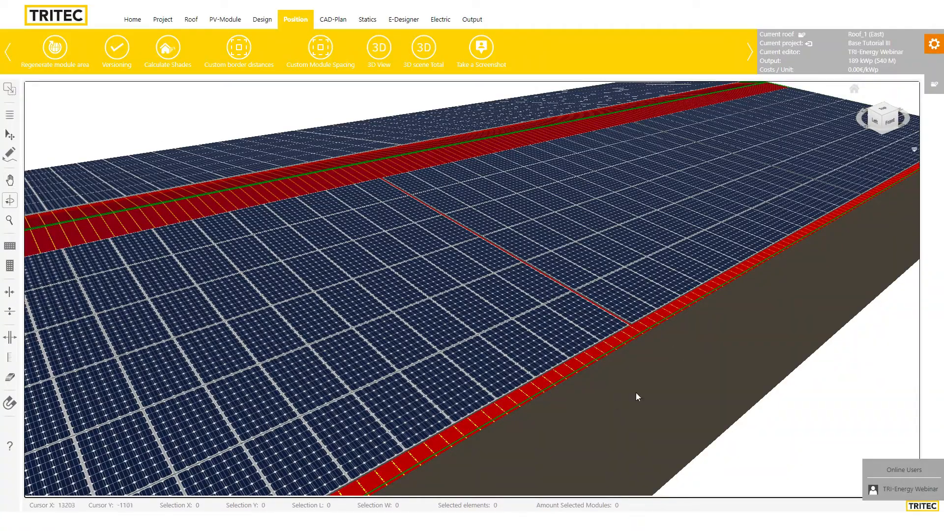
left_click_drag(636, 393, 539, 366)
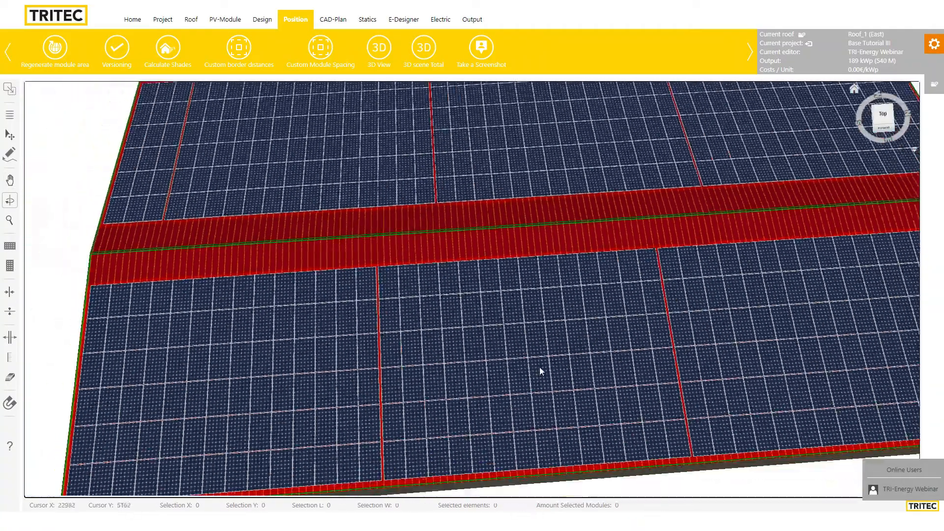
scroll(539, 366, "down", 5)
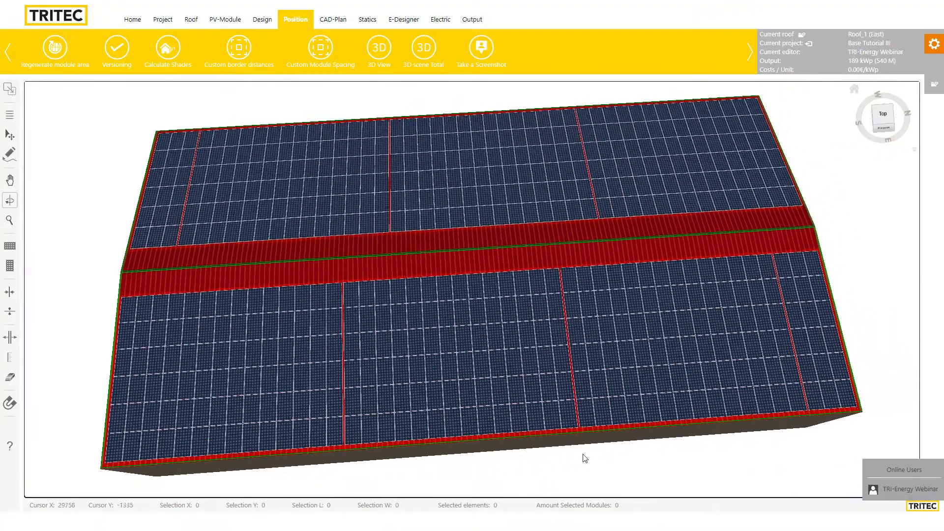
left_click_drag(585, 458, 624, 264)
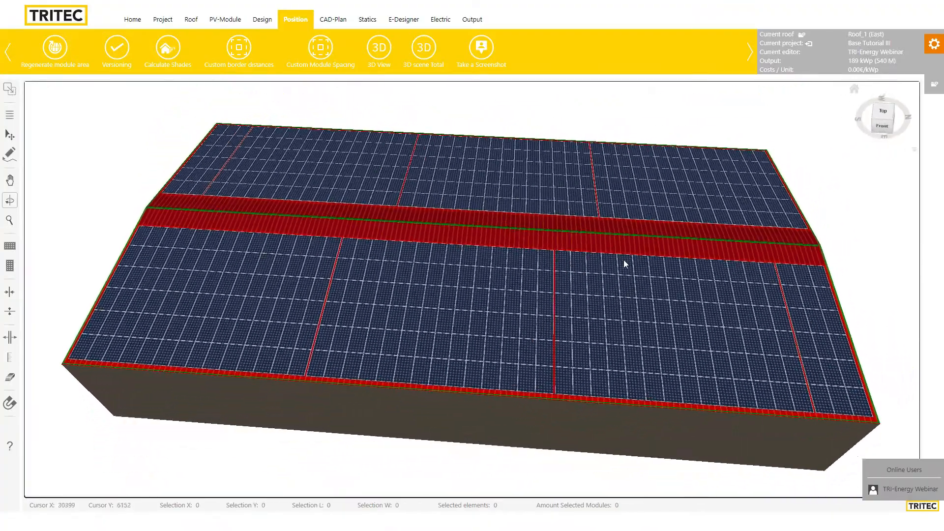
left_click(882, 111)
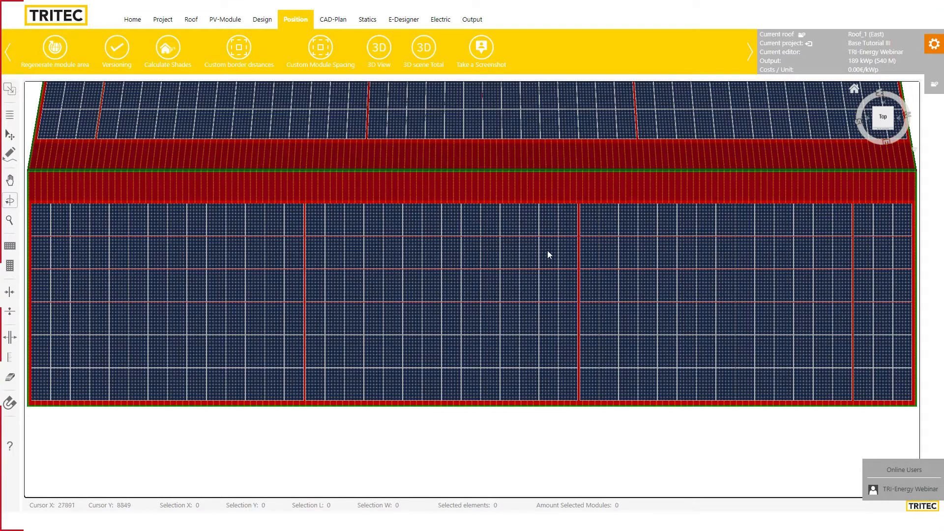
scroll(570, 235, "down", 2)
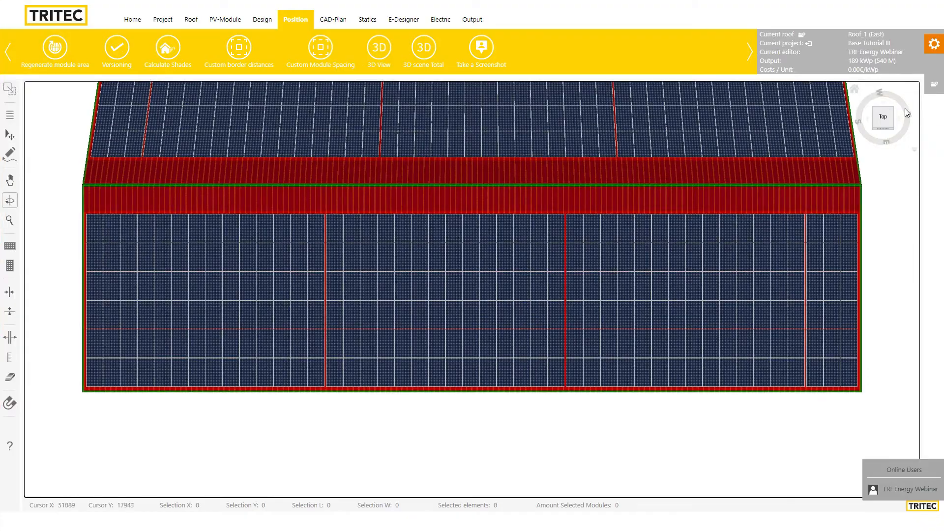
Cycle through the building's side perspectives on the view cube, then return to the top view
left_click(892, 132)
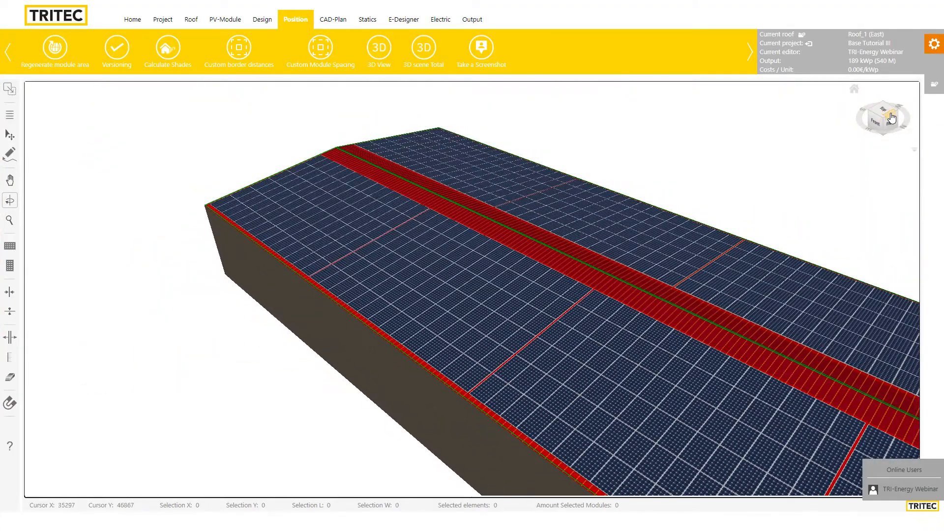
left_click(893, 112)
left_click(886, 131)
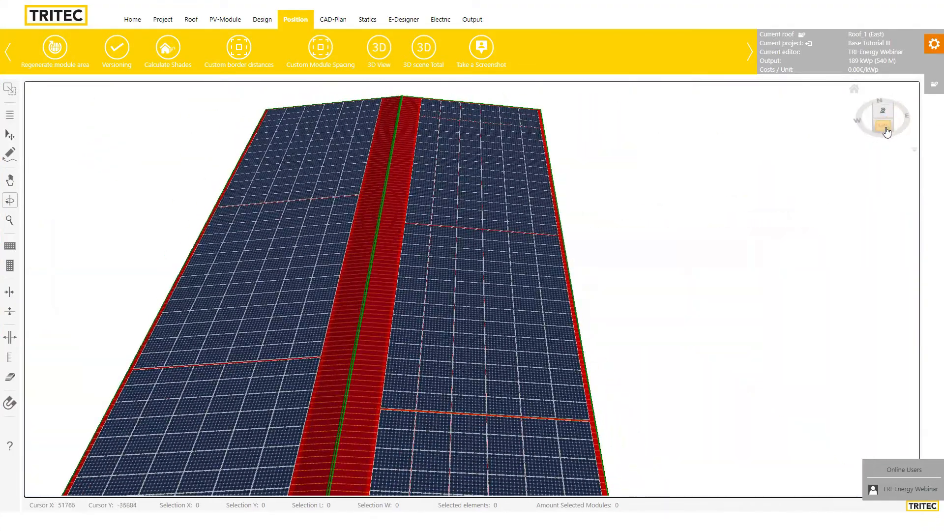
left_click(886, 132)
left_click(893, 112)
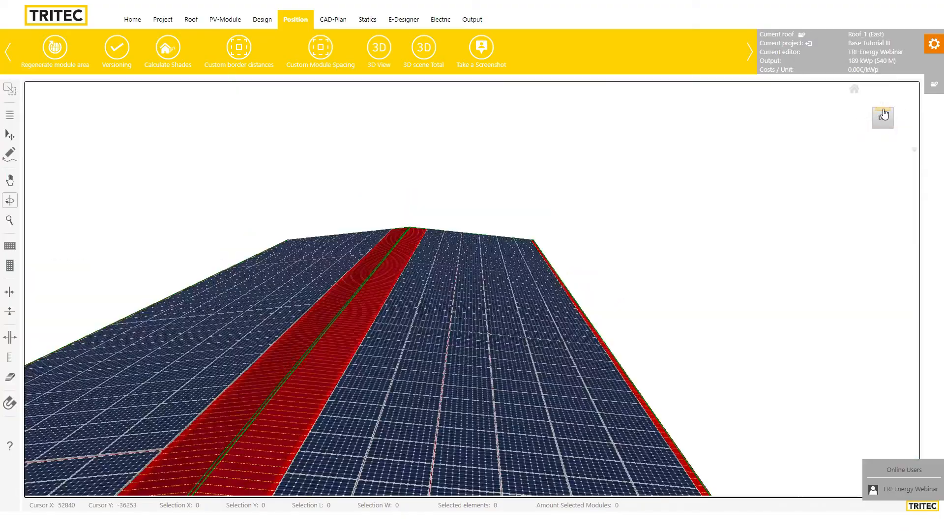
left_click(895, 113)
left_click(871, 114)
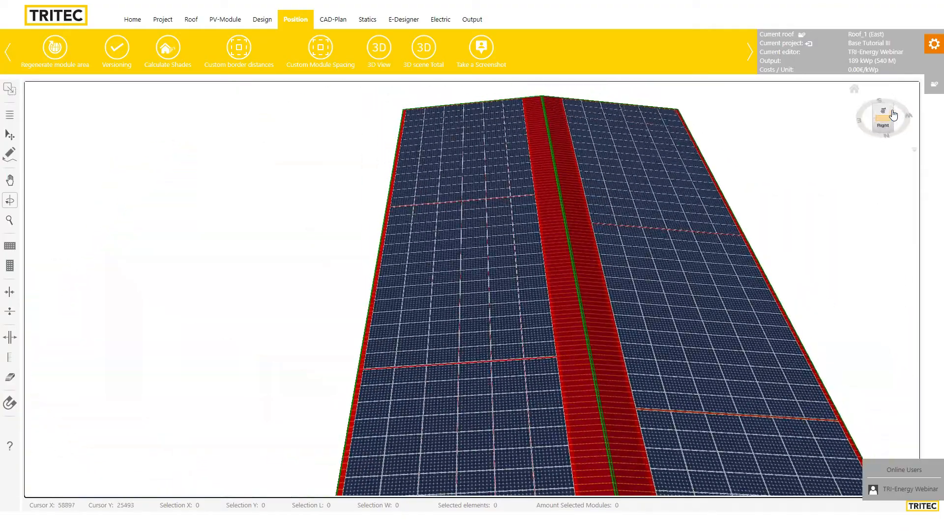
left_click(871, 114)
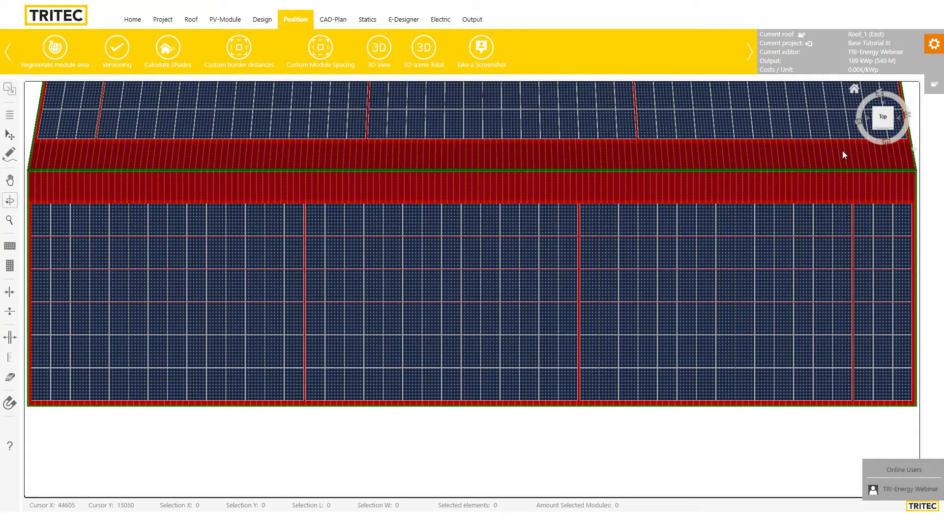
scroll(815, 201, "down", 3)
scroll(857, 188, "up", 2)
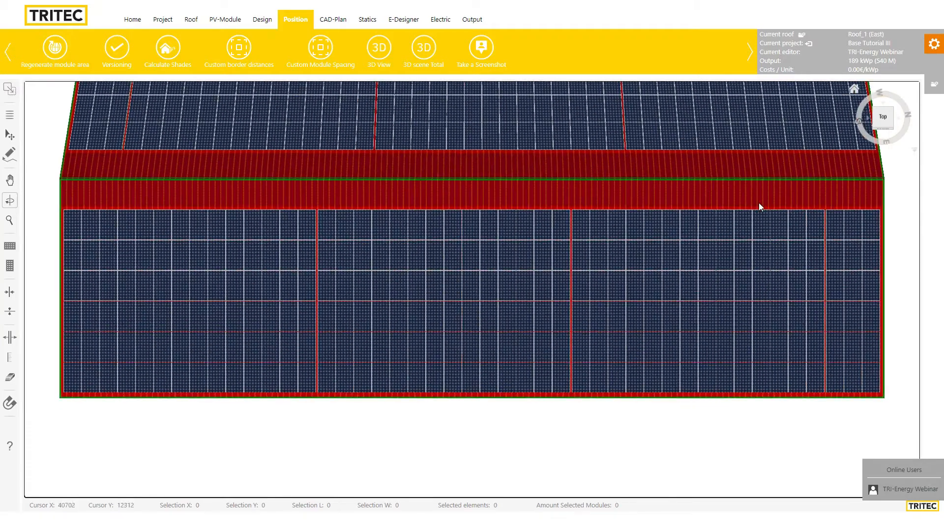
scroll(807, 197, "down", 1)
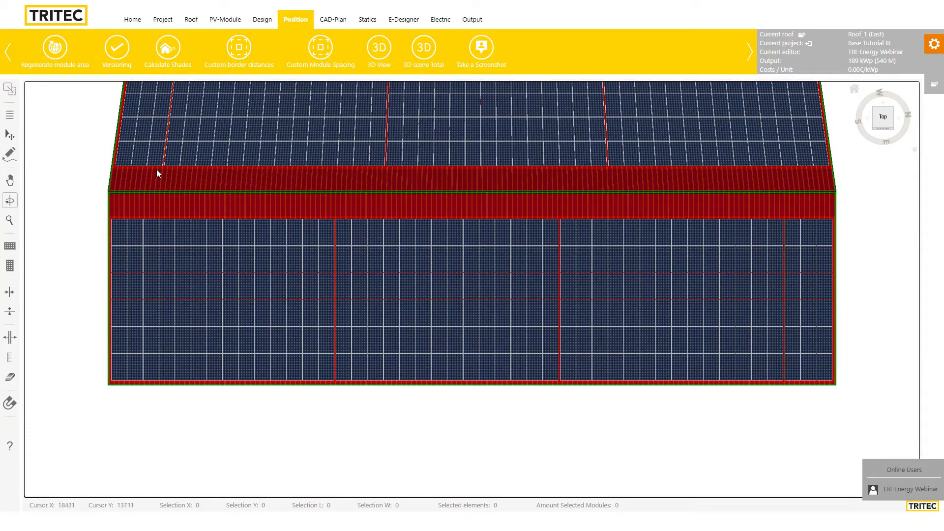
left_click(10, 135)
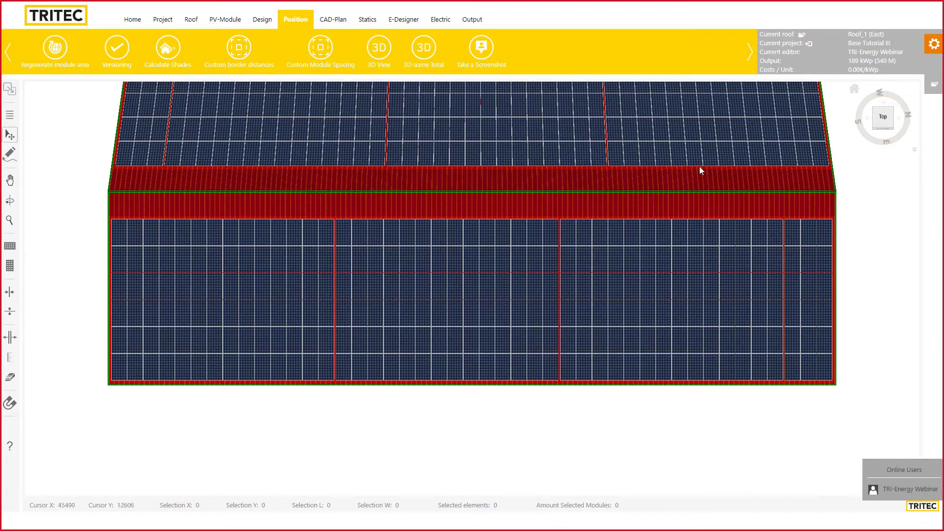
Open the roof manager listing the project's East and West pitched roofs
left_click(802, 37)
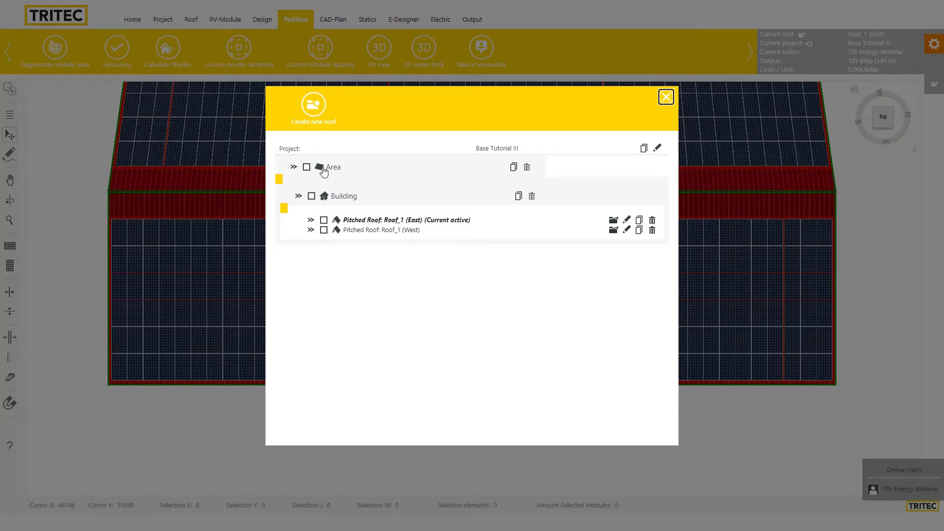
mouse_move(321, 170)
mouse_move(325, 200)
mouse_move(339, 223)
Switch between the East and West roof faces, ending with Roof_1 (West) as the current roof
left_click(613, 232)
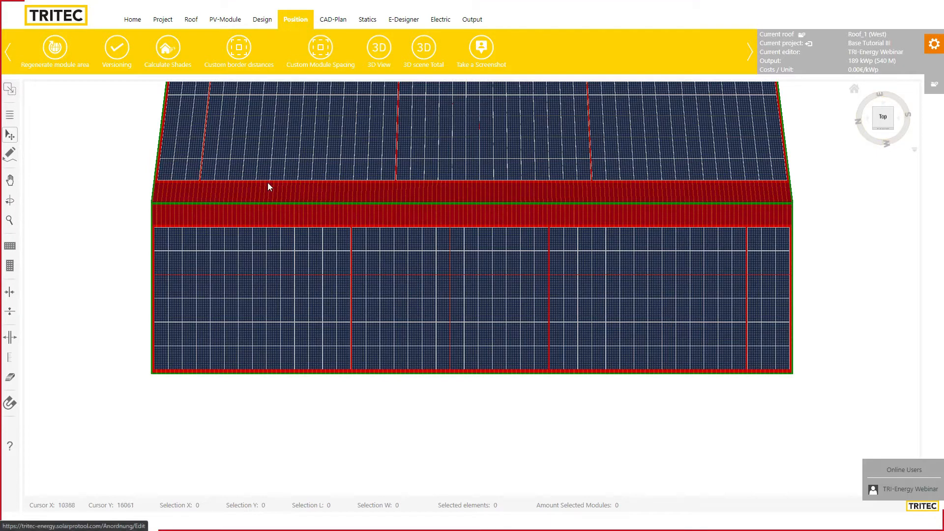
left_click(9, 136)
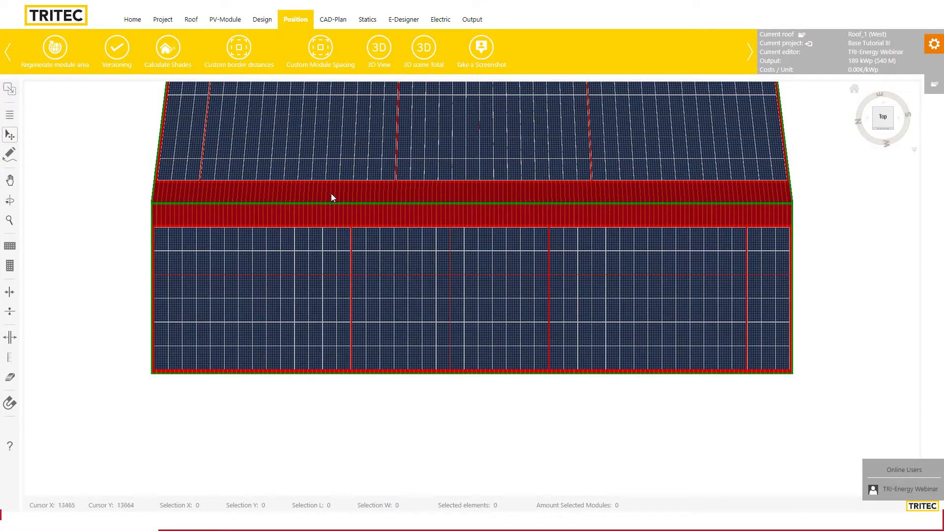
left_click(373, 188)
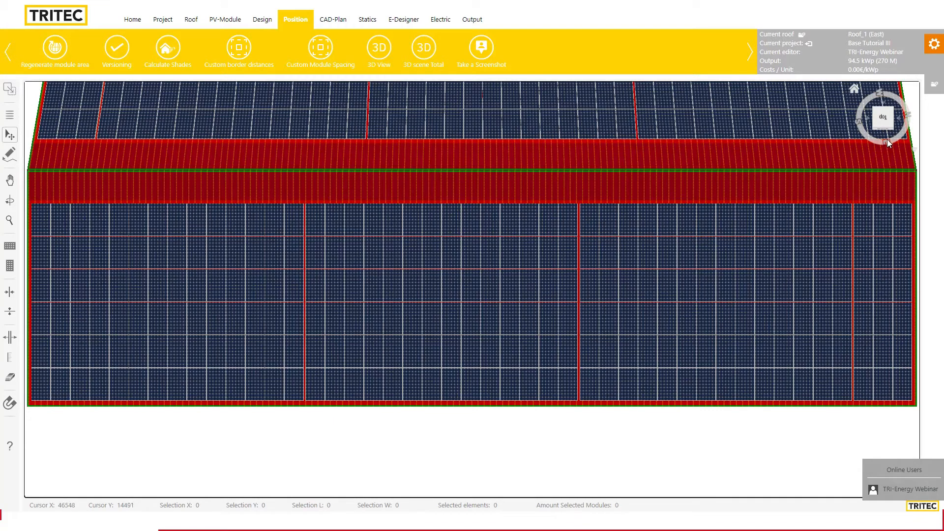
left_click(532, 155)
scroll(590, 238, "down", 4)
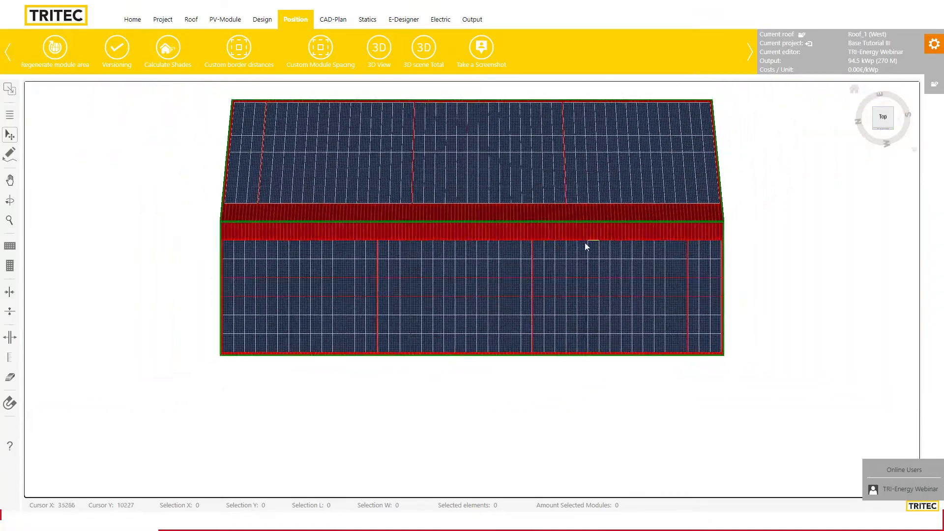
left_click(577, 214)
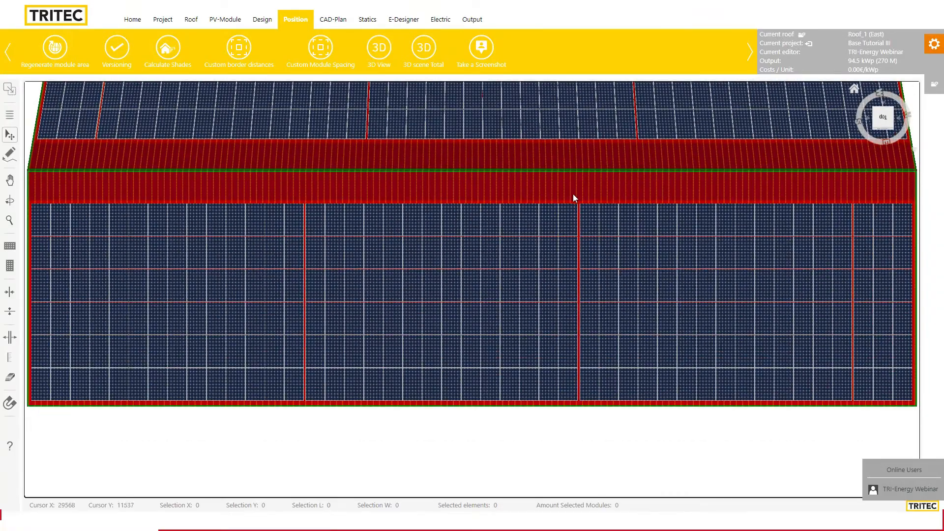
left_click(580, 159)
Zoom in and out on the West roof's modules, then go to its Design page
scroll(574, 215, "down", 3)
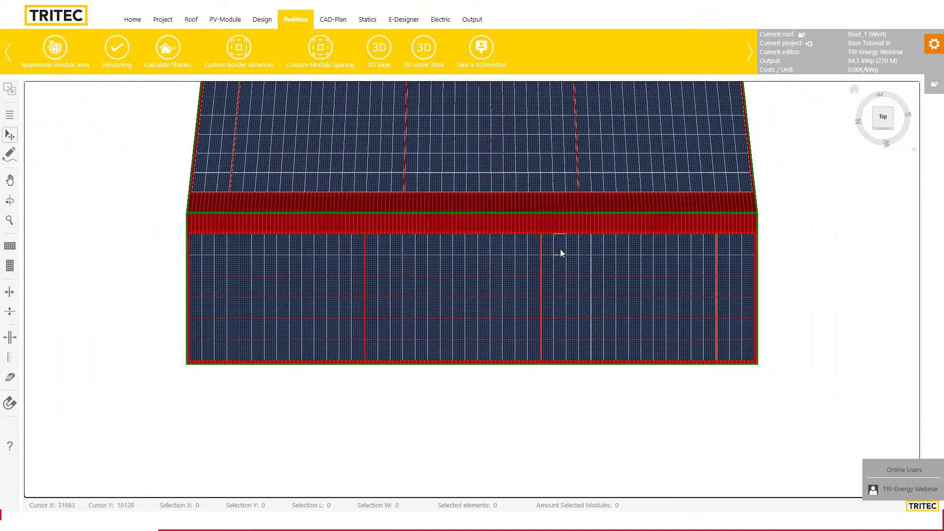
scroll(546, 287, "up", 4)
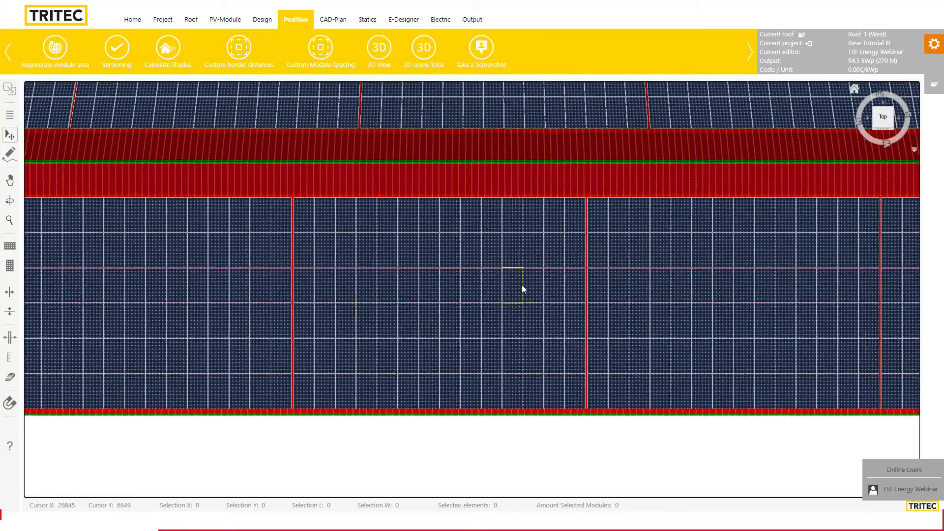
scroll(519, 282, "down", 4)
scroll(523, 287, "up", 4)
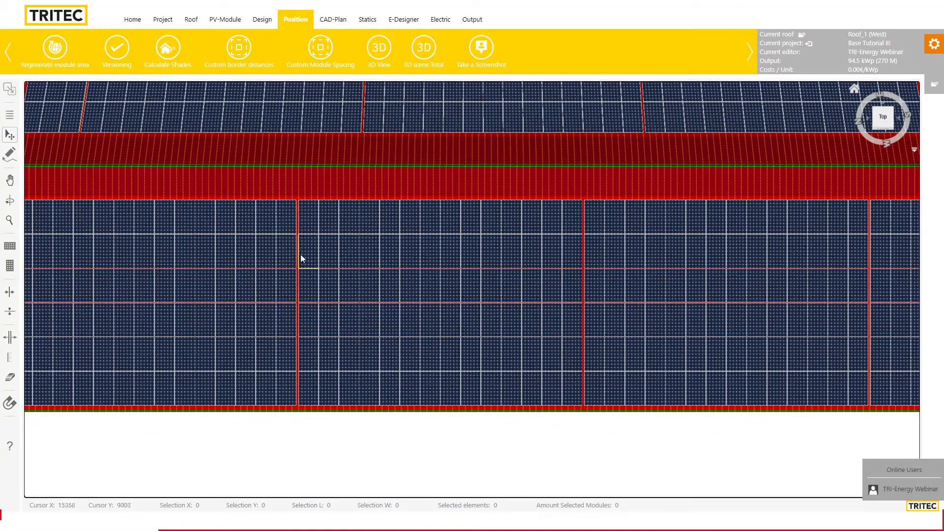
scroll(399, 269, "down", 2)
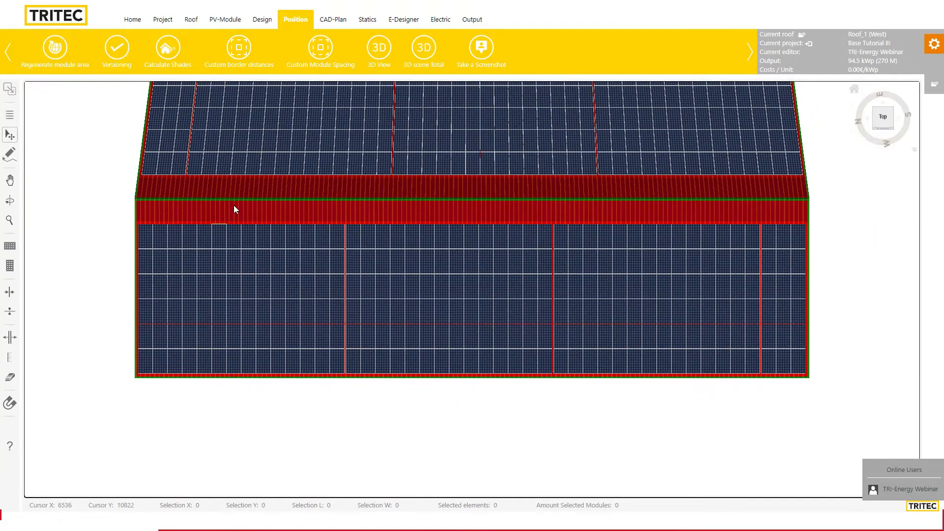
scroll(561, 295, "up", 3)
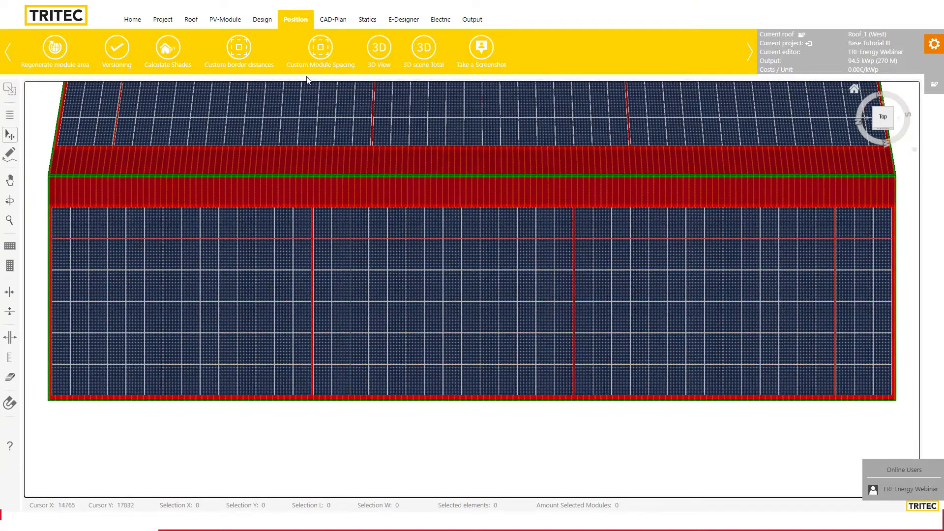
left_click(261, 20)
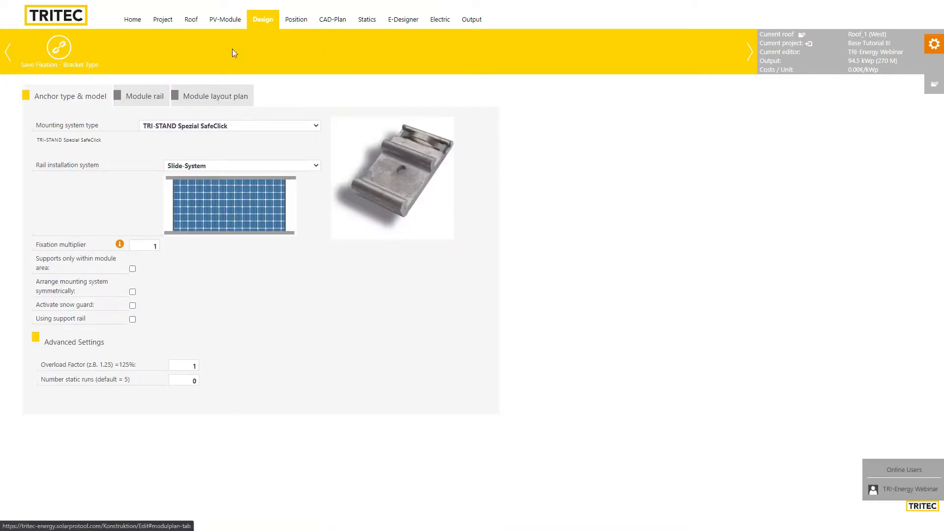
Enable Deactivate standard block distance and save the module plan for all roofs, giving 540 modules and 189 kWp
left_click(219, 98)
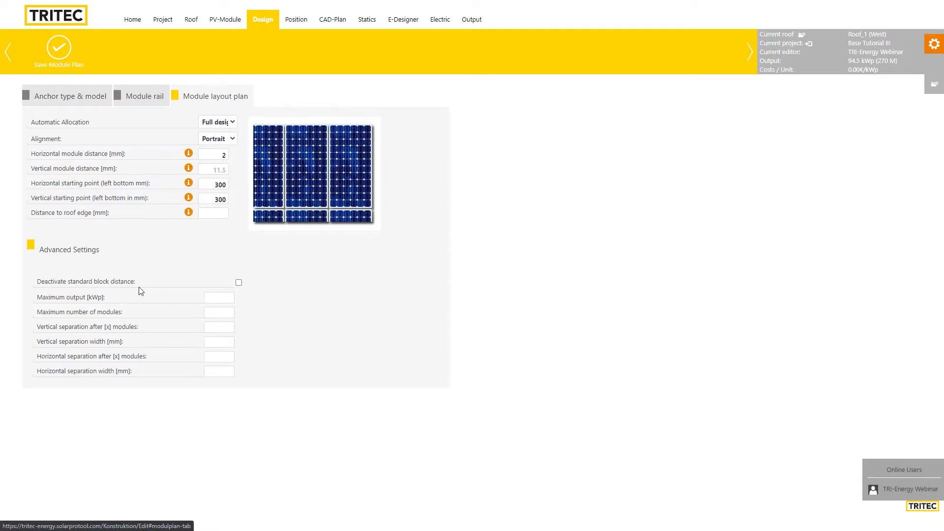
left_click(238, 283)
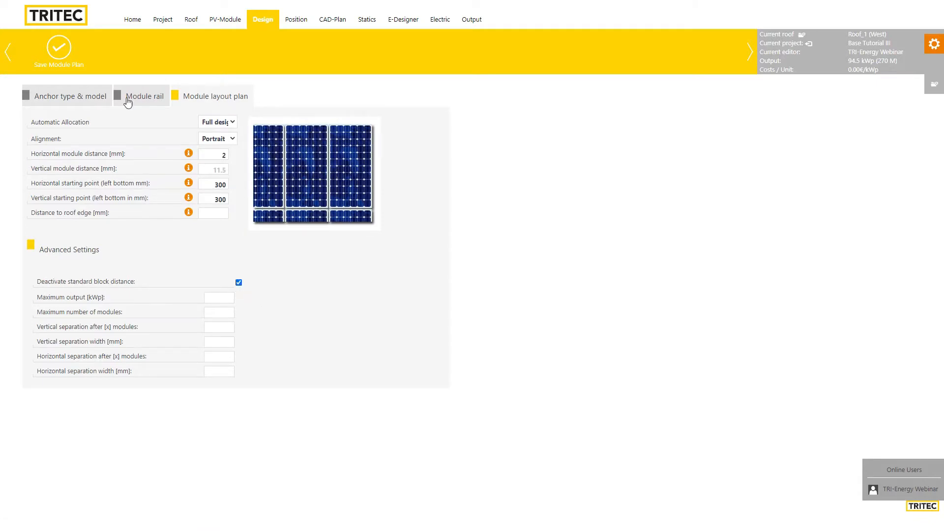
left_click(71, 53)
left_click(525, 290)
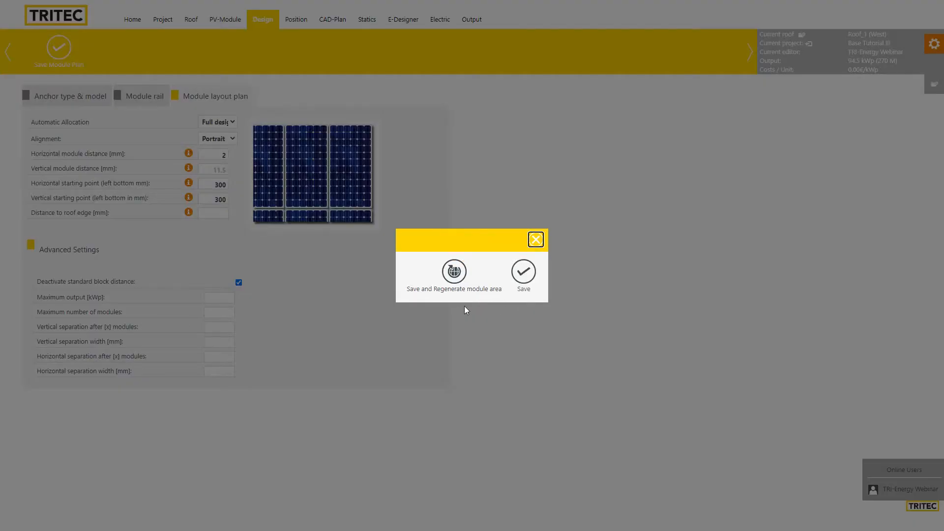
left_click(452, 273)
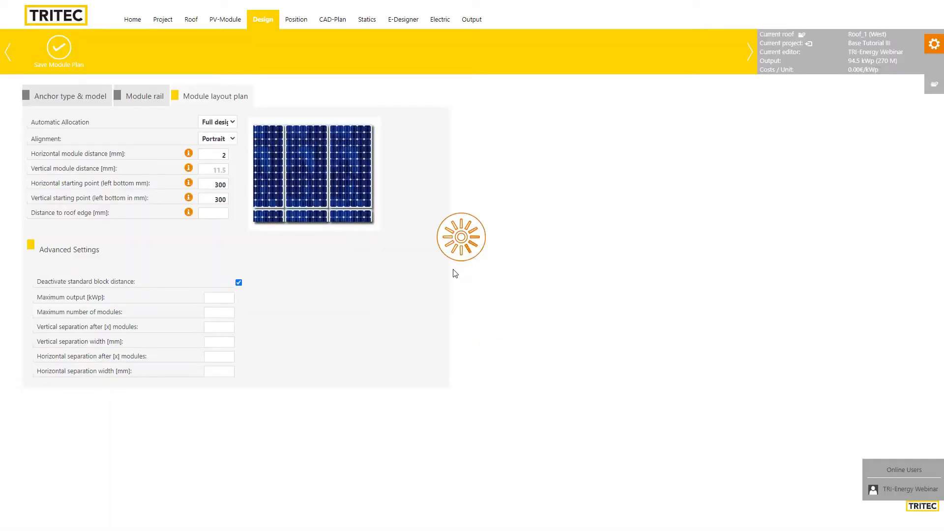
left_click(558, 293)
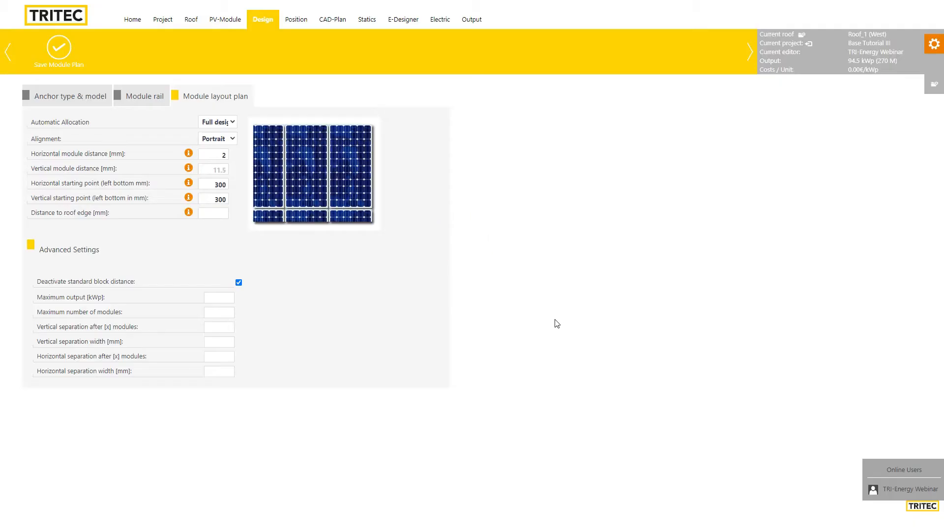
left_click(554, 288)
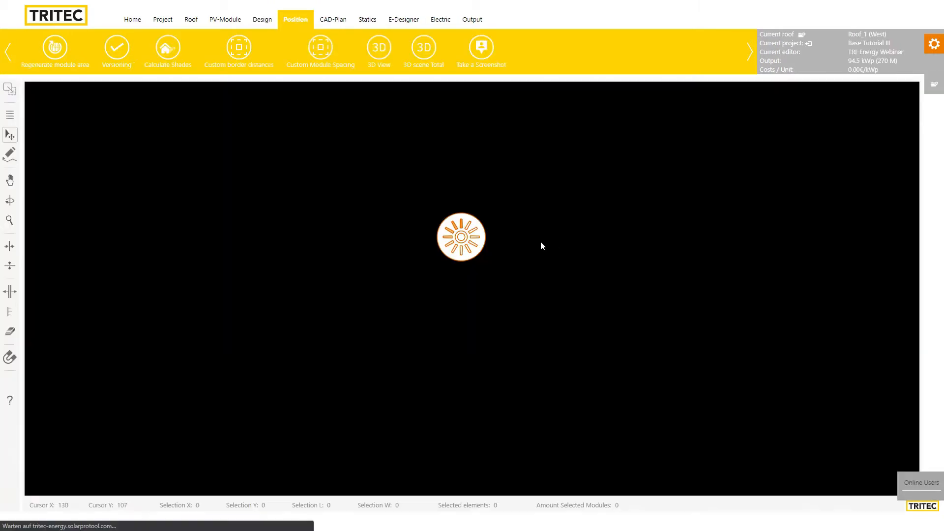
scroll(541, 255, "down", 4)
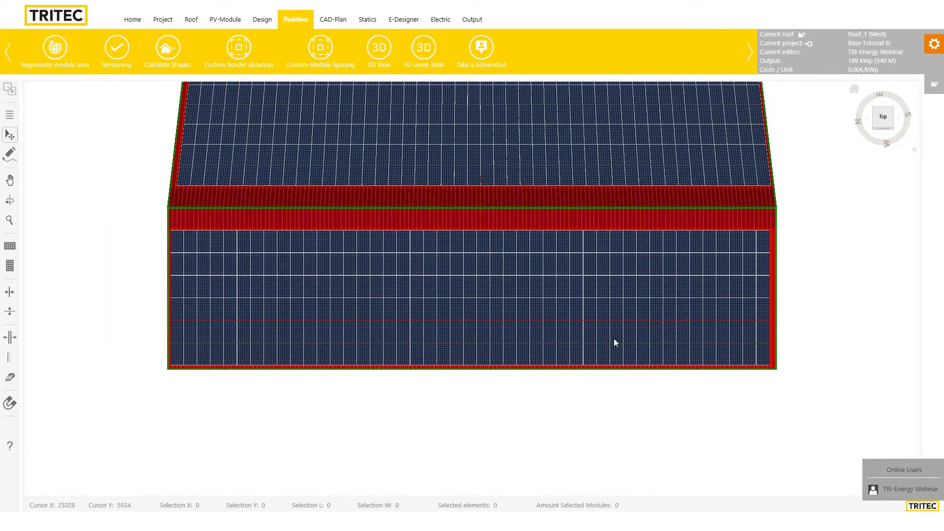
scroll(546, 305, "up", 3)
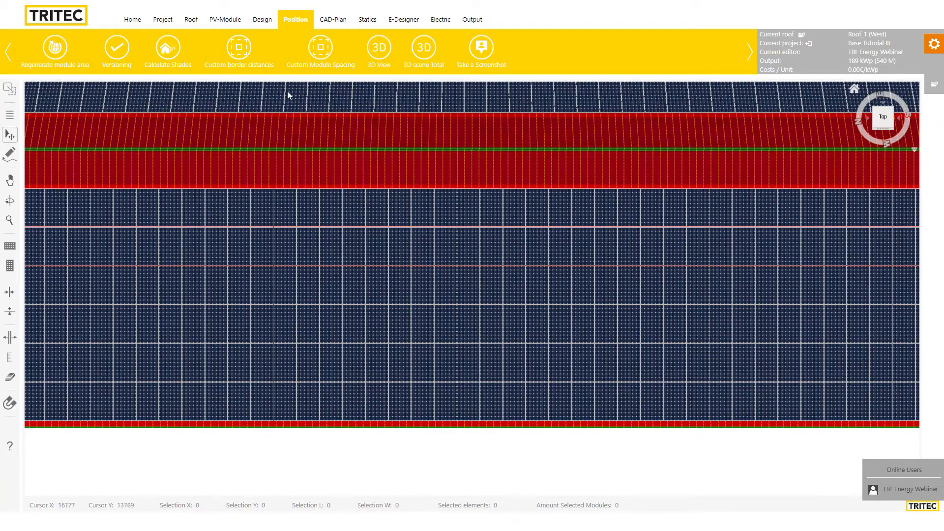
left_click(261, 20)
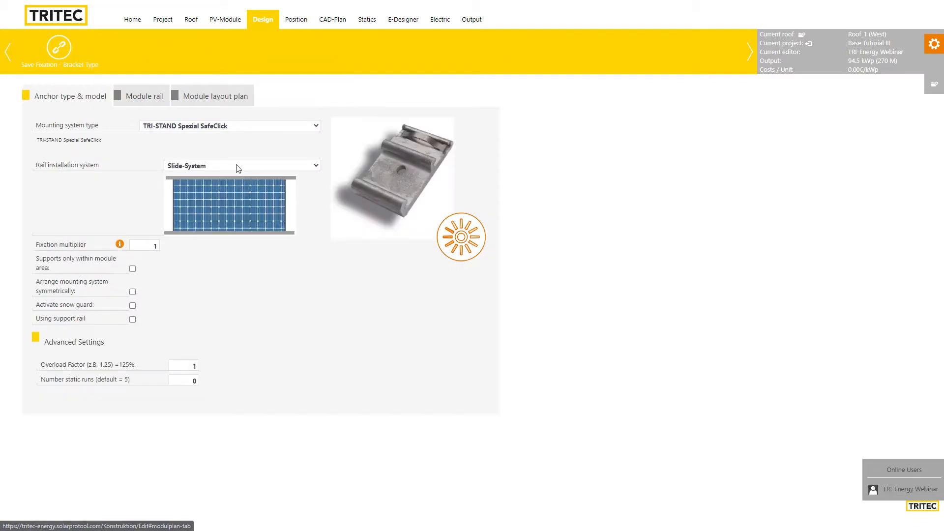
left_click(216, 104)
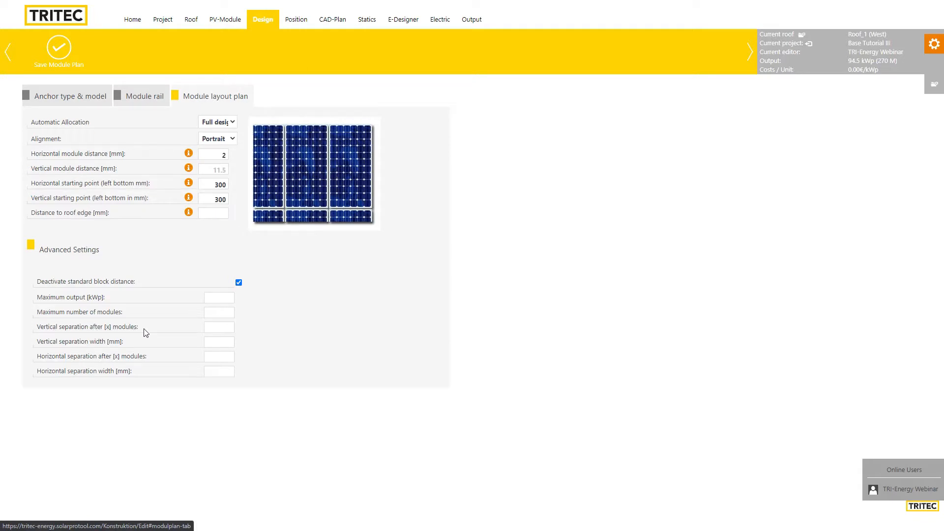
left_click(229, 329)
type("10")
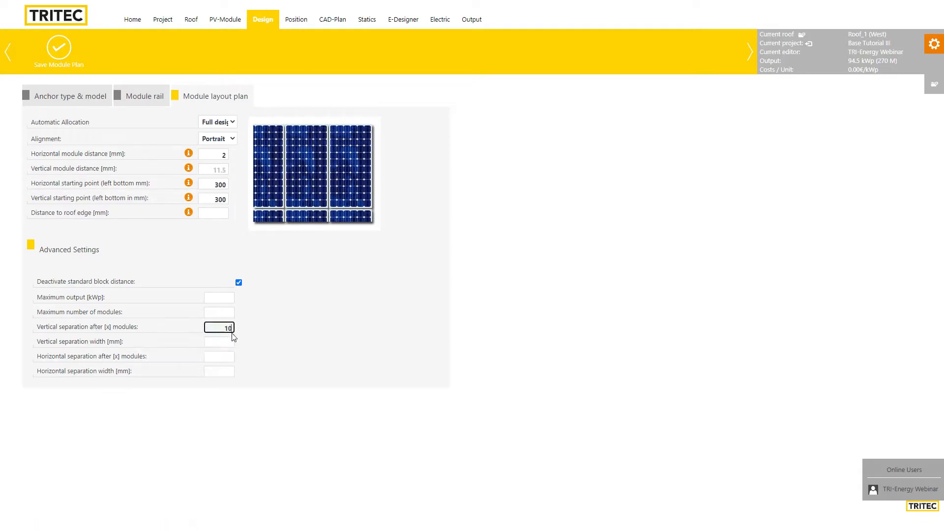
key("Tab")
left_click(295, 19)
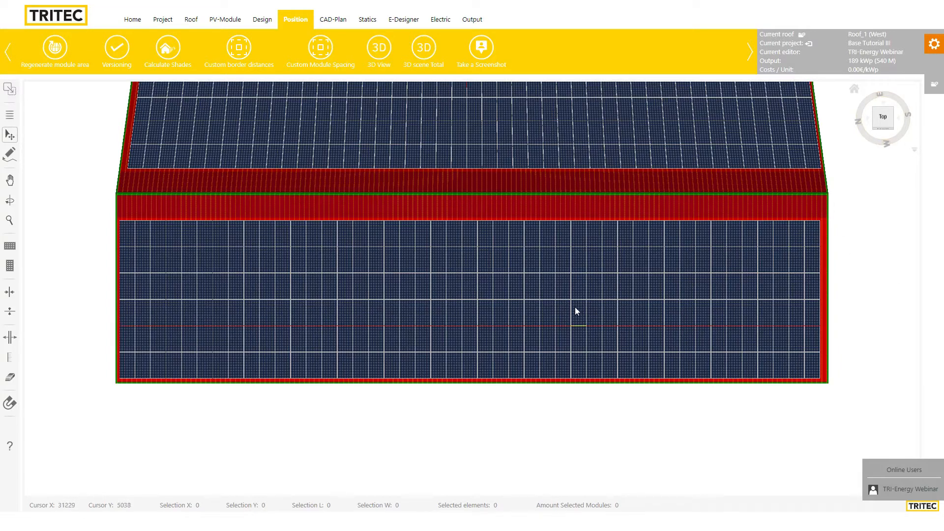
Delete the right half of the lower module field, leaving 390 modules at 136.5 kWp
mouse_move(818, 204)
left_mouse_down()
mouse_move(792, 248)
mouse_move(431, 370)
mouse_move(437, 393)
left_mouse_up()
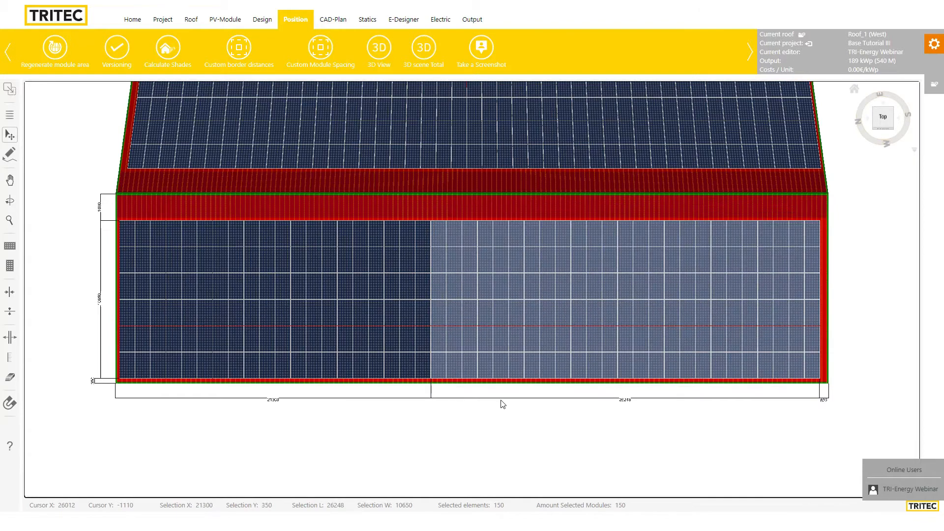
key("Delete")
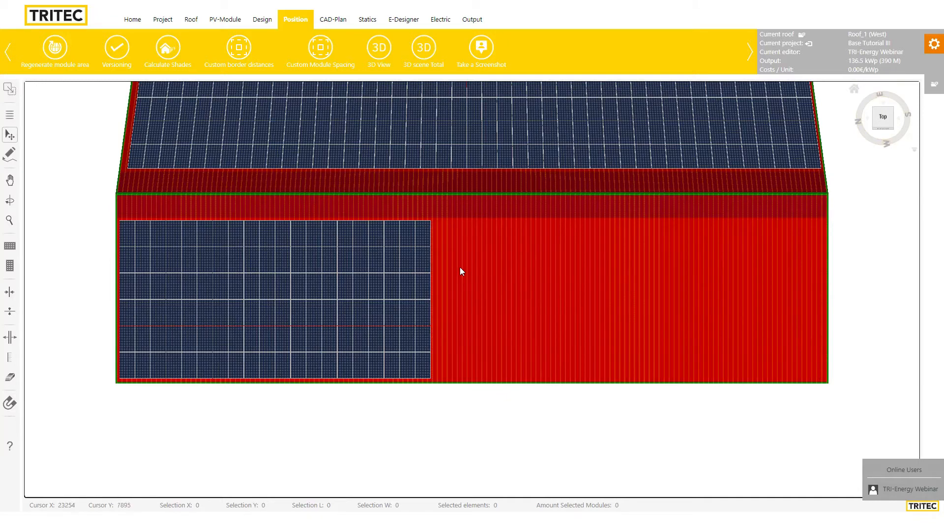
left_click_drag(476, 220, 358, 334)
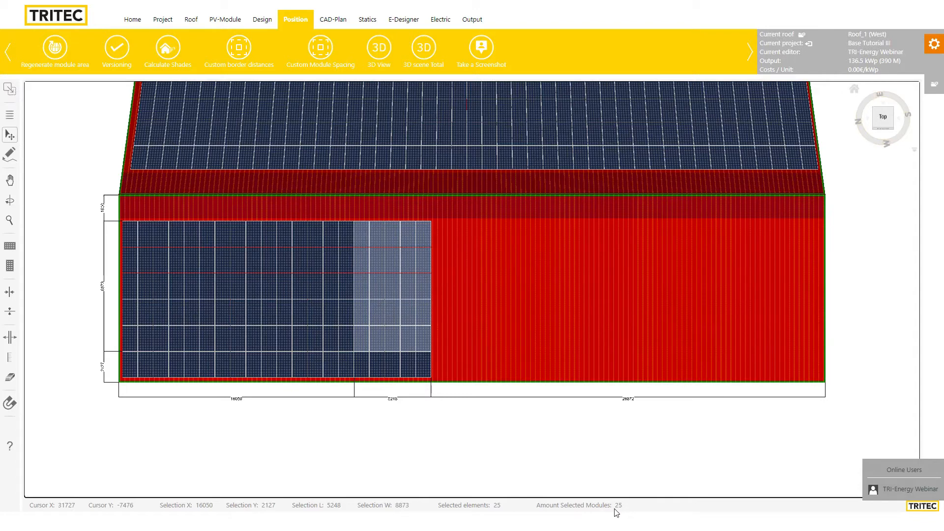
left_click(468, 380)
left_click_drag(460, 218, 357, 278)
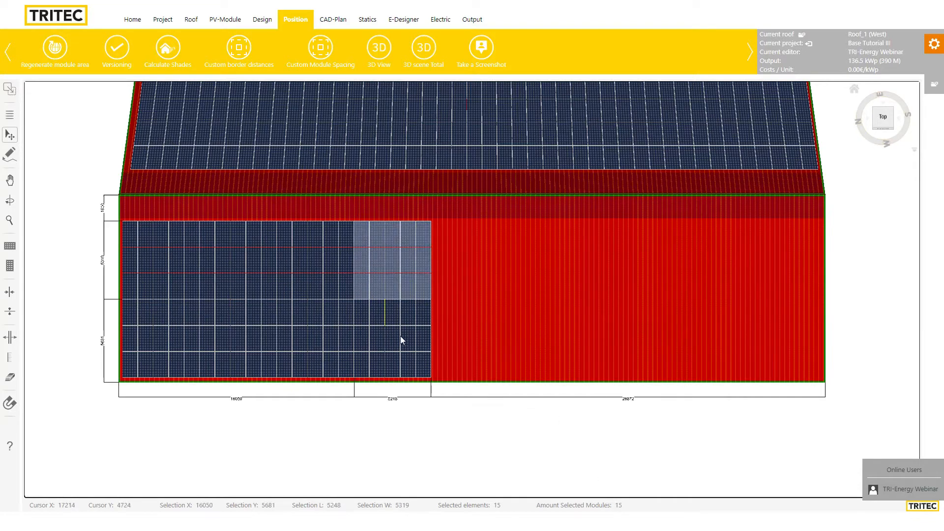
left_click(489, 311)
Zoom in on the remaining field and box-select its right-hand module columns
scroll(475, 312, "up", 1)
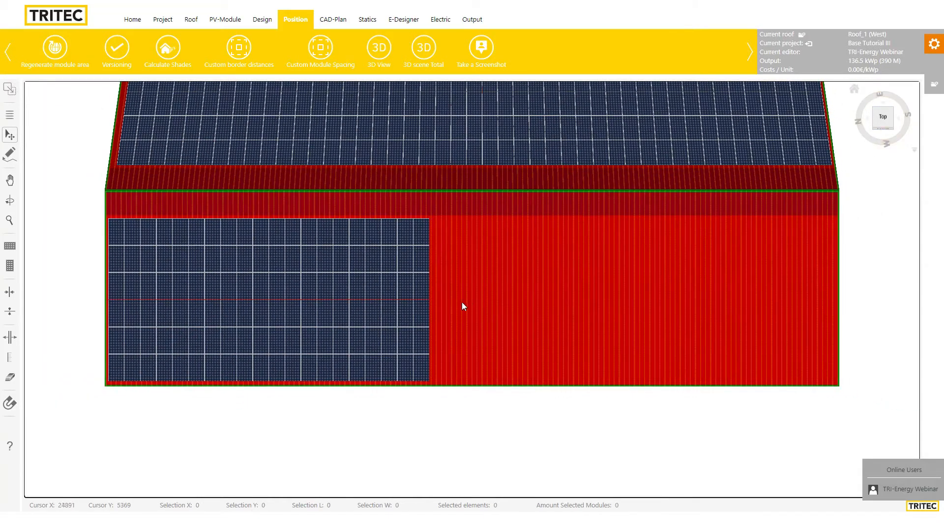
left_click_drag(495, 310, 697, 352)
scroll(472, 357, "up", 4)
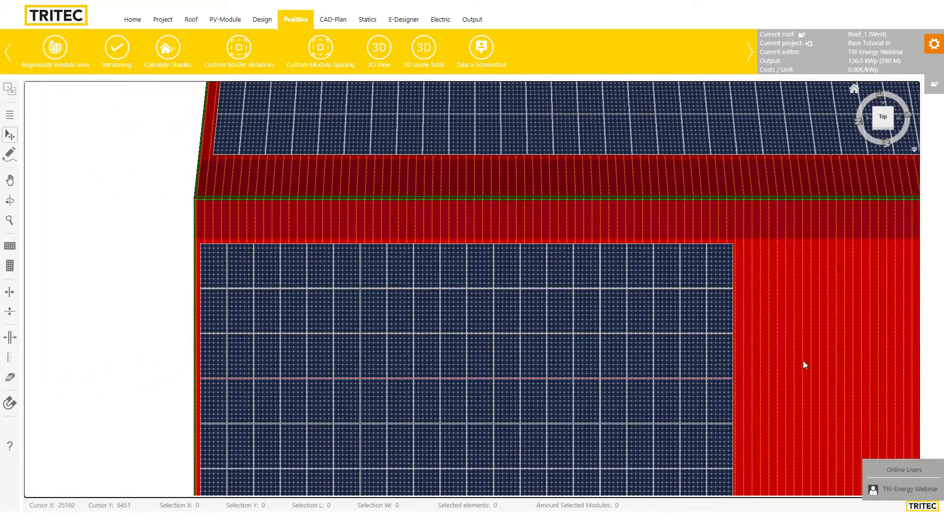
left_click_drag(803, 365, 556, 267)
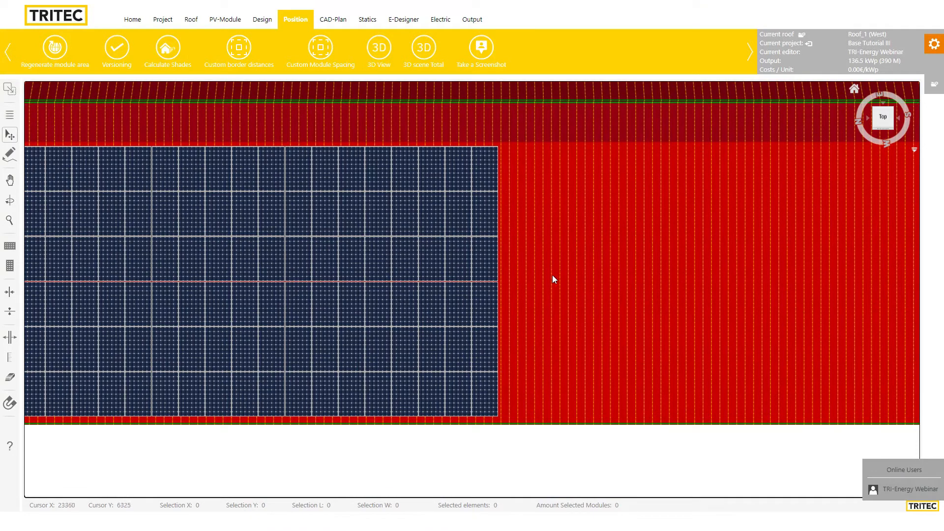
left_click_drag(546, 153, 270, 406)
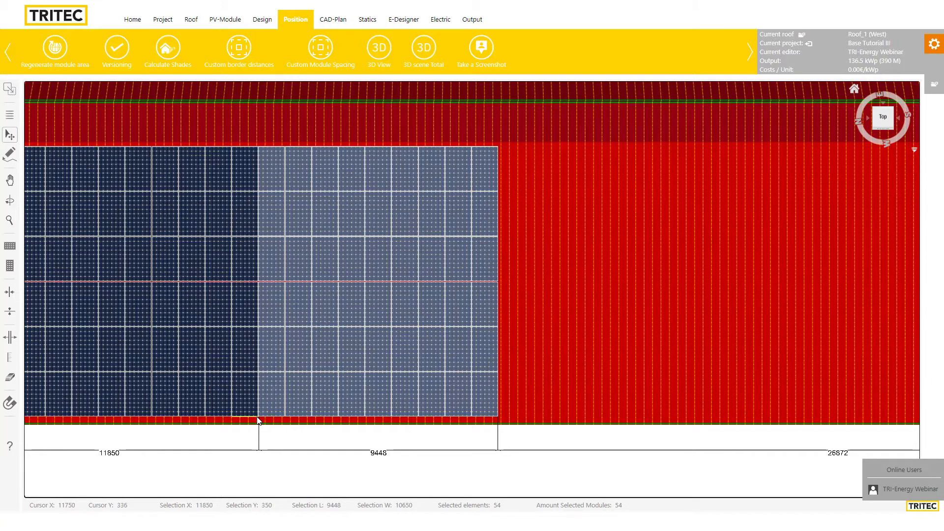
Pan along the array and drag the right module block rightward to open a gap
left_click_drag(233, 434, 467, 429)
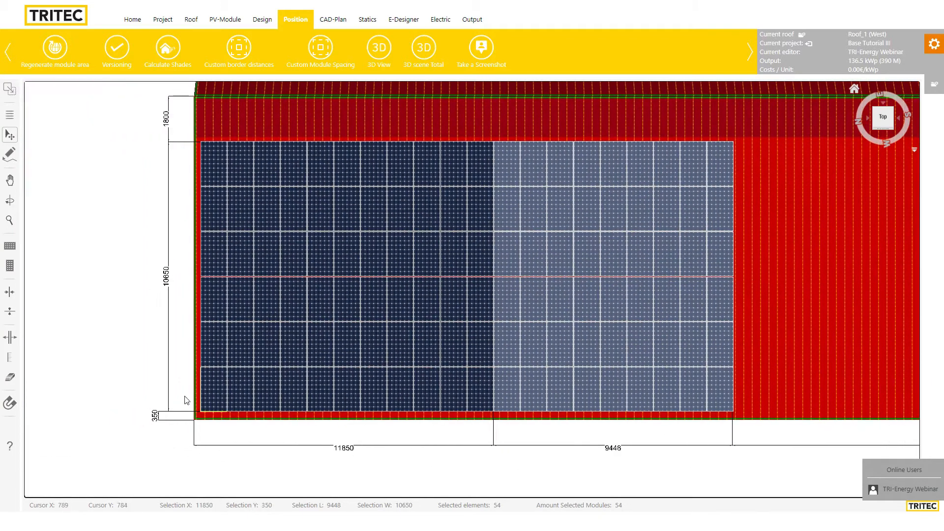
left_click_drag(352, 437, 164, 430)
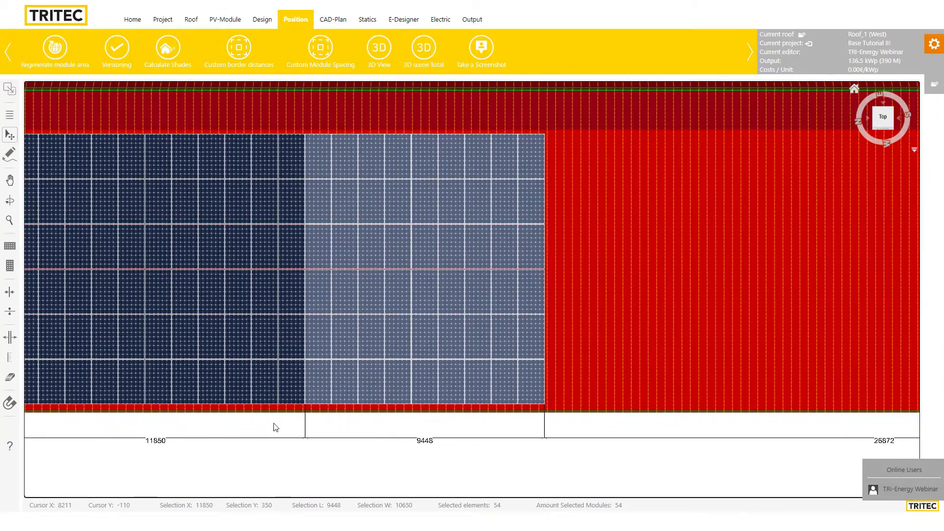
mouse_move(327, 162)
left_mouse_down()
mouse_move(353, 165)
mouse_move(342, 161)
left_mouse_up()
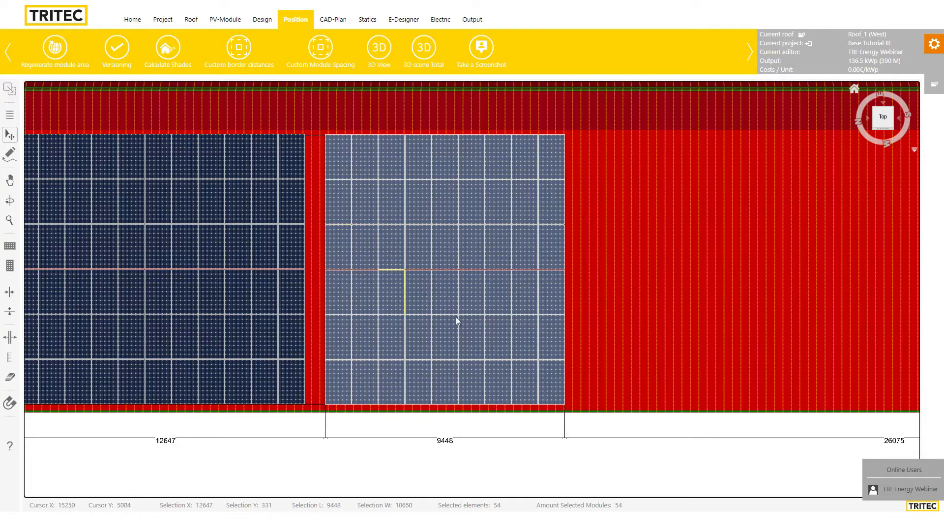
left_click(615, 312)
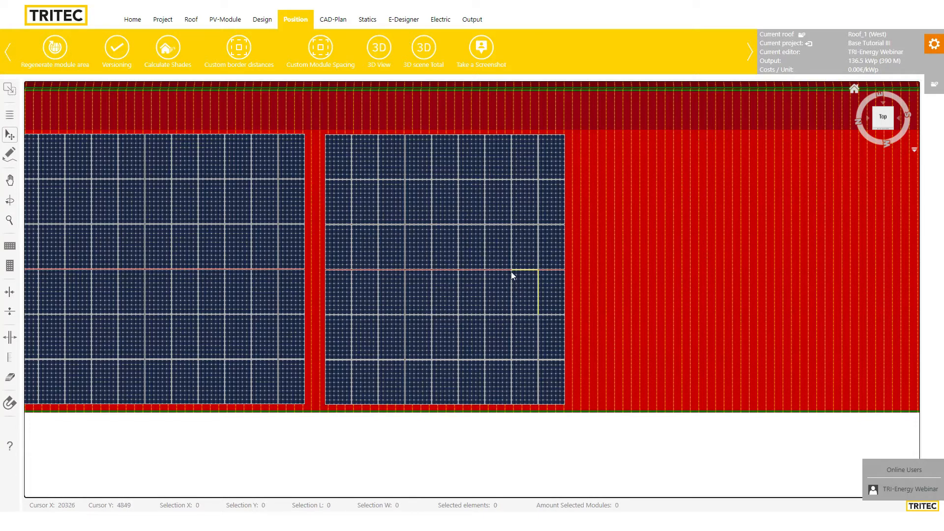
Reselect the right part of the array, undoing an accidental move of the whole array
left_click_drag(331, 119, 533, 388)
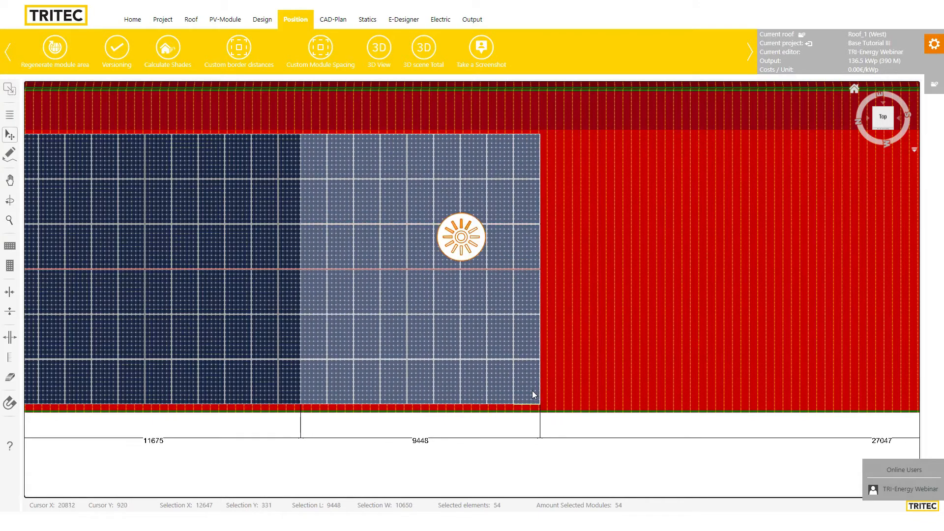
left_click(489, 352)
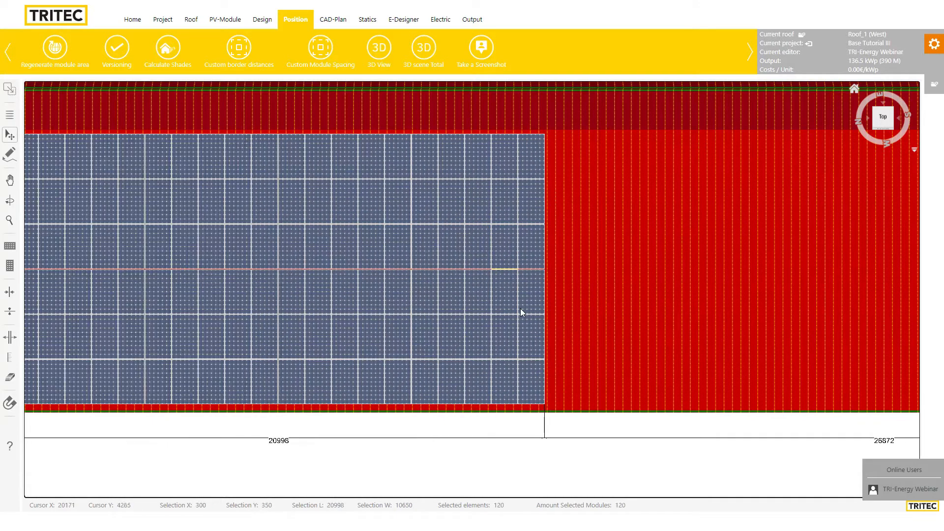
left_click_drag(456, 302, 666, 287)
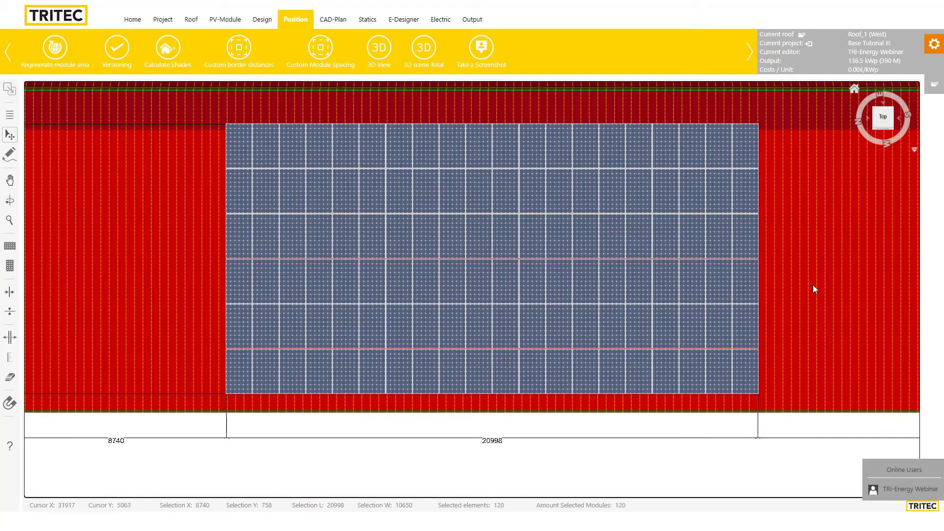
key("ctrl+z")
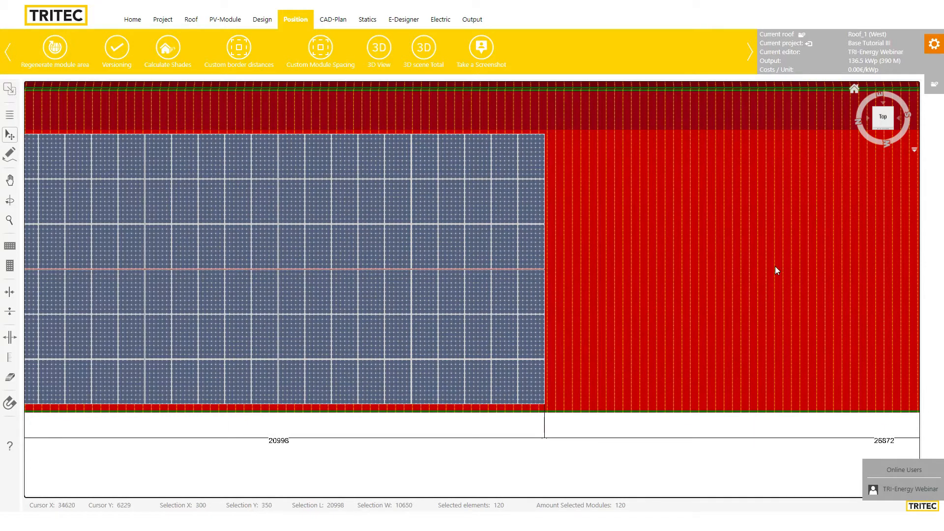
left_click(775, 267)
left_click_drag(571, 140, 294, 376)
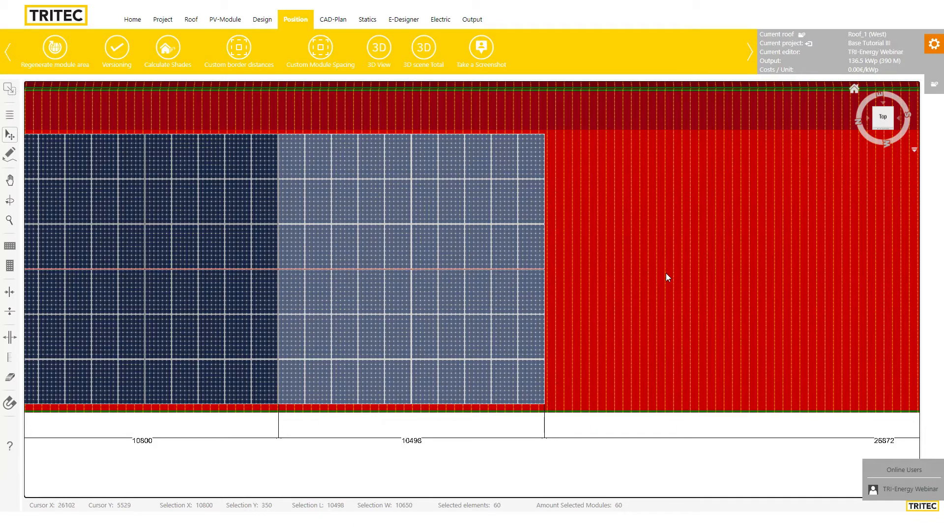
Nudge the right module field rightwards with the arrow key to position 11750
key("Right")
key("Right")
key("Right")
key("Right")
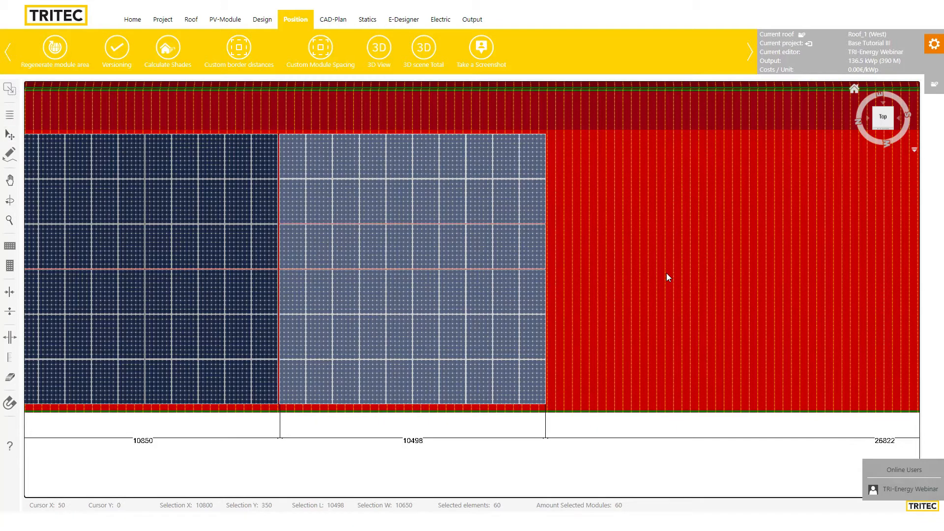
key("Right")
key("Right")
key("Right")
key("Right")
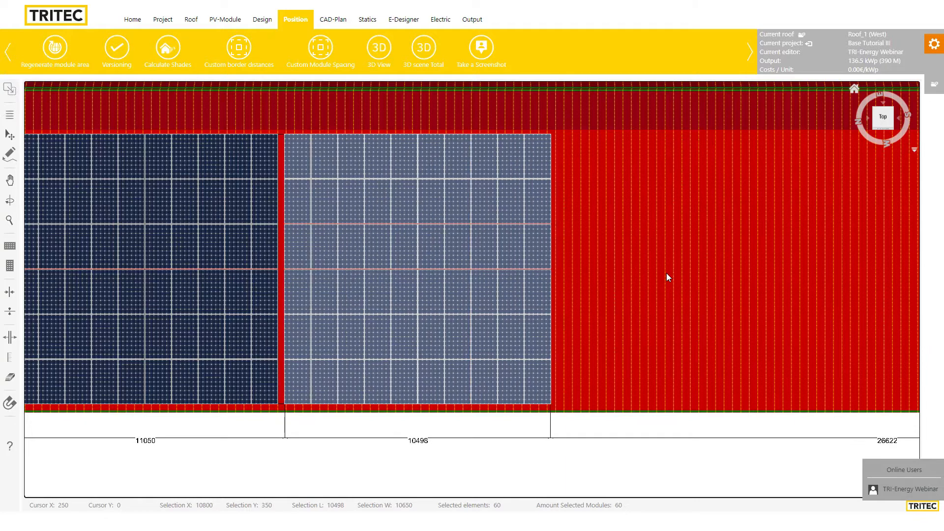
key("Right")
key("Right")
key("Right")
key("Right")
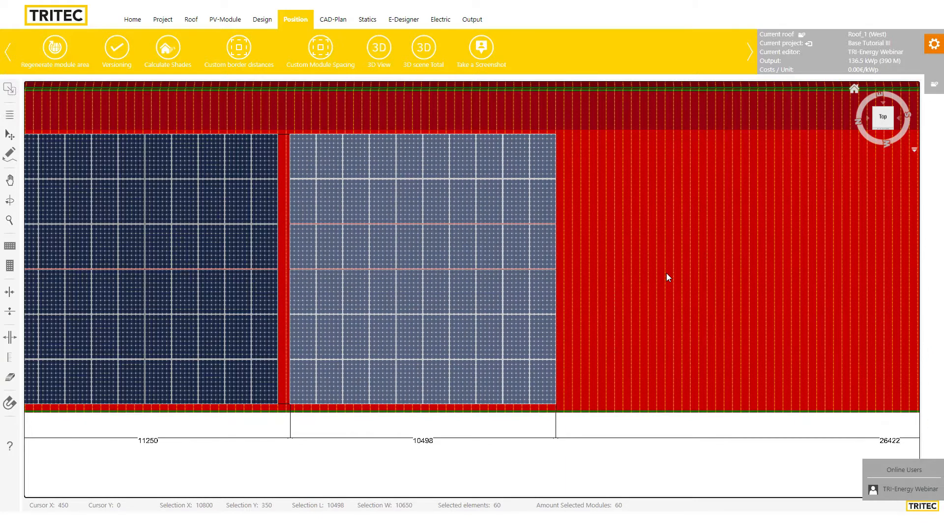
key("Right")
key("Right")
key("Right")
key("Right")
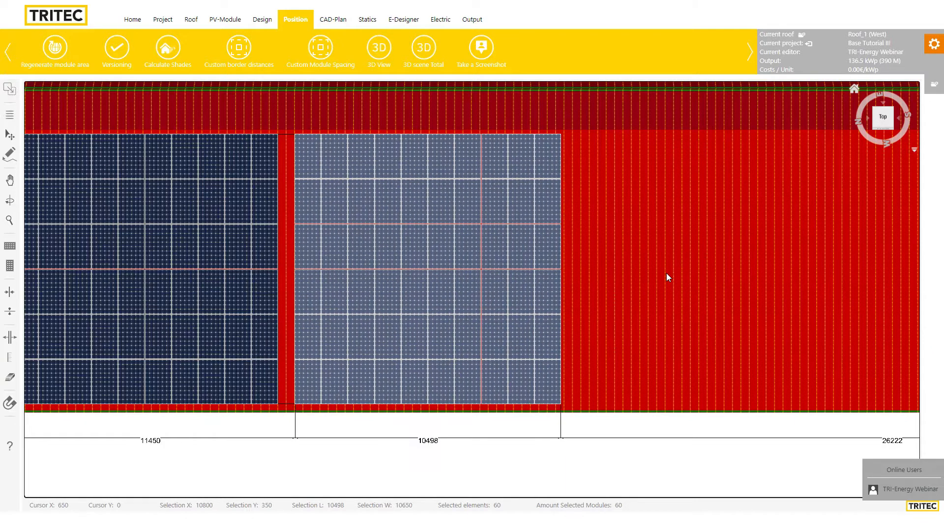
key("Right")
key("Right")
key("Right")
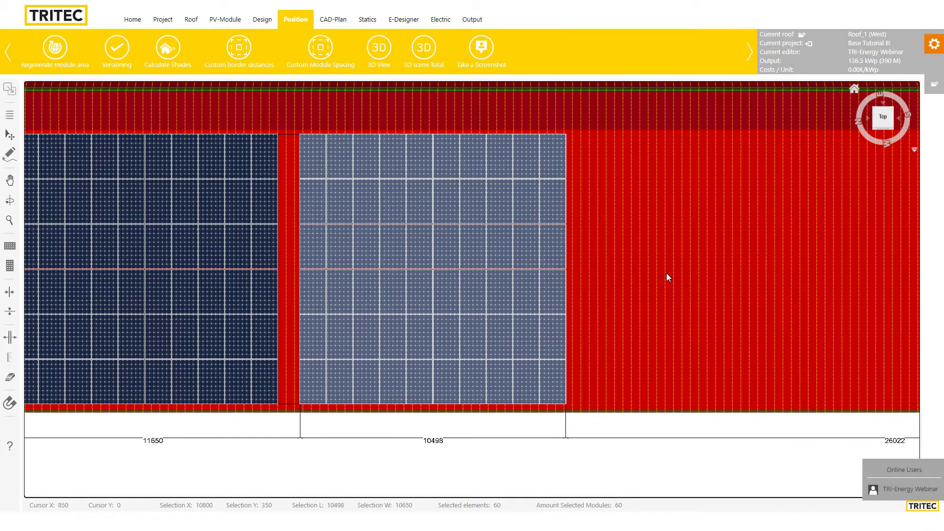
left_click(635, 256)
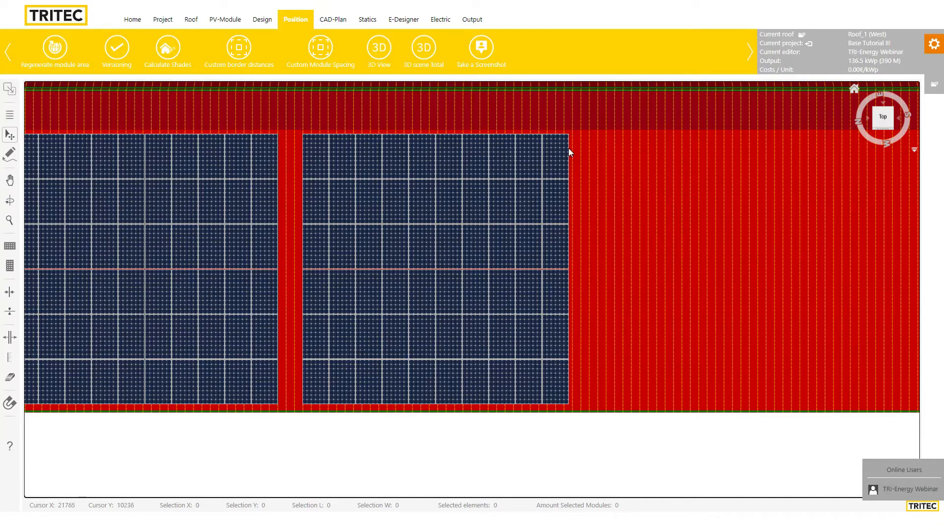
Lift two corner modules onto the top roof strip, then nudge the 60-module field right and up
left_click_drag(589, 129, 562, 117)
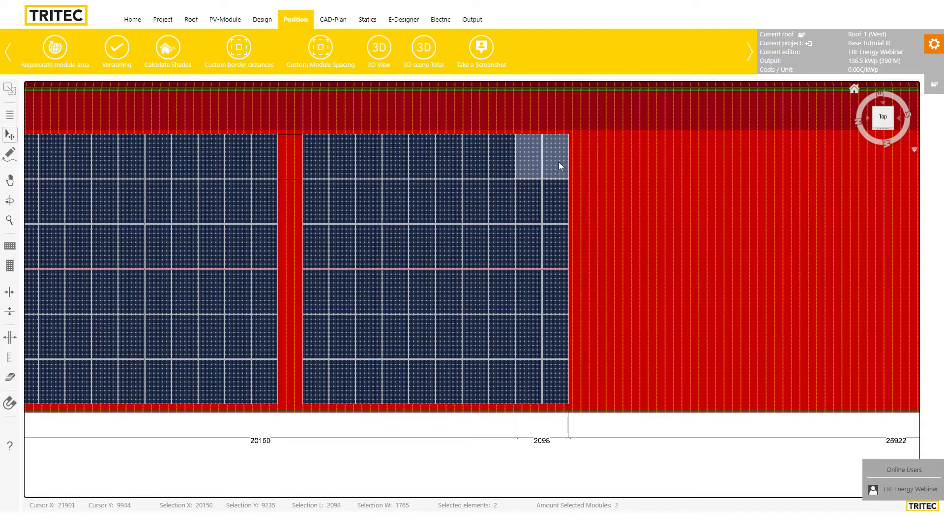
left_click_drag(560, 163, 580, 119)
left_click(605, 221)
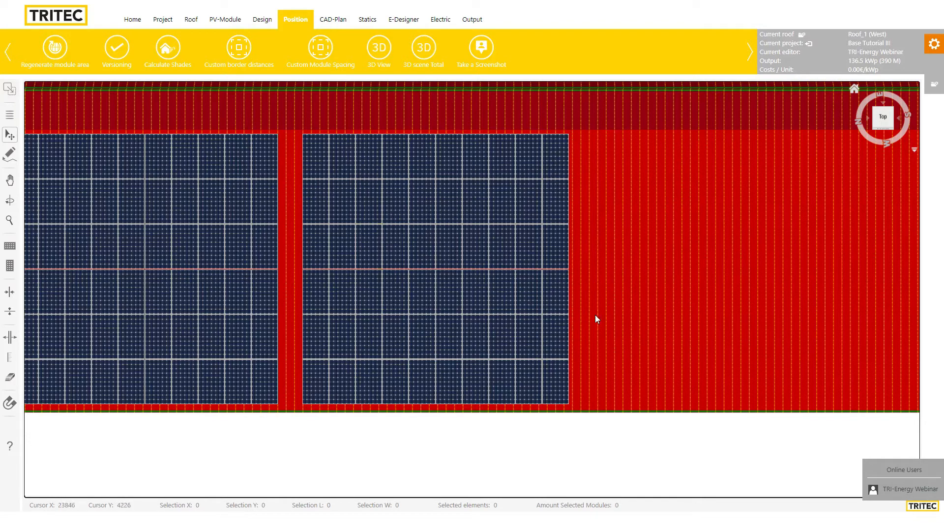
left_click_drag(580, 156, 319, 390)
key("Right")
key("Right")
key("Right")
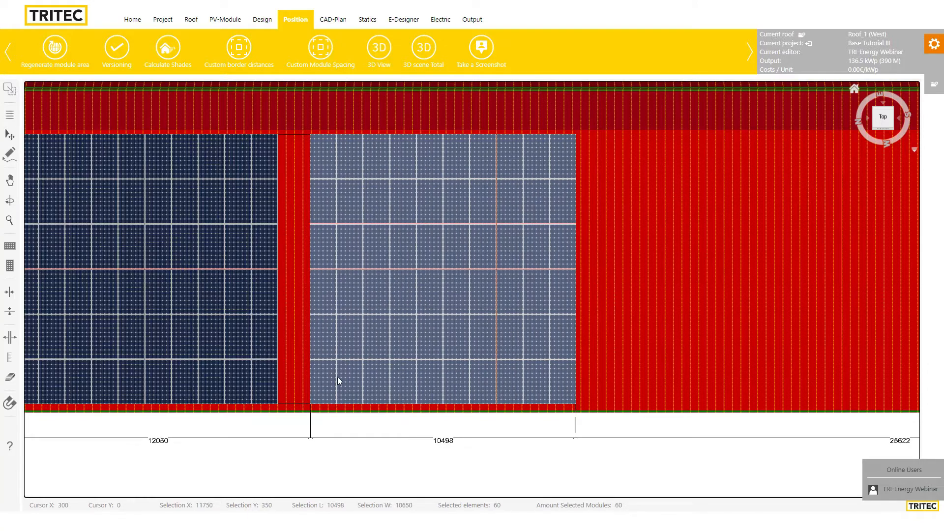
key("Up")
key("Up")
key("Up")
key("Up")
key("Up")
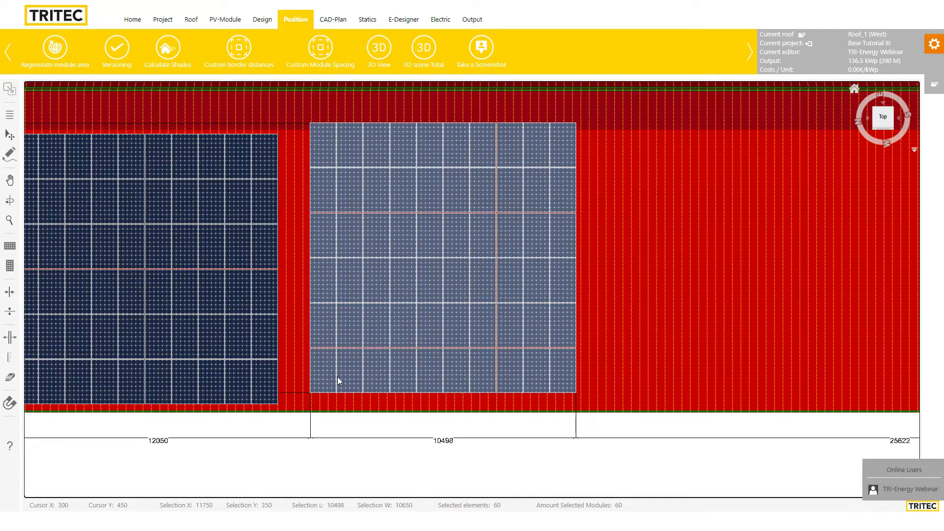
left_click(606, 320)
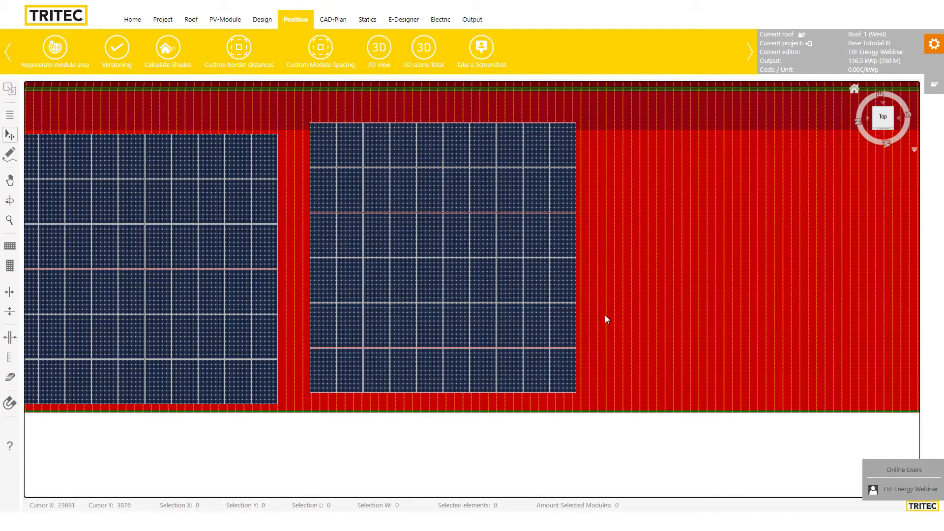
Nudge the four top-right modules right and up in 50 mm steps
left_click(10, 118)
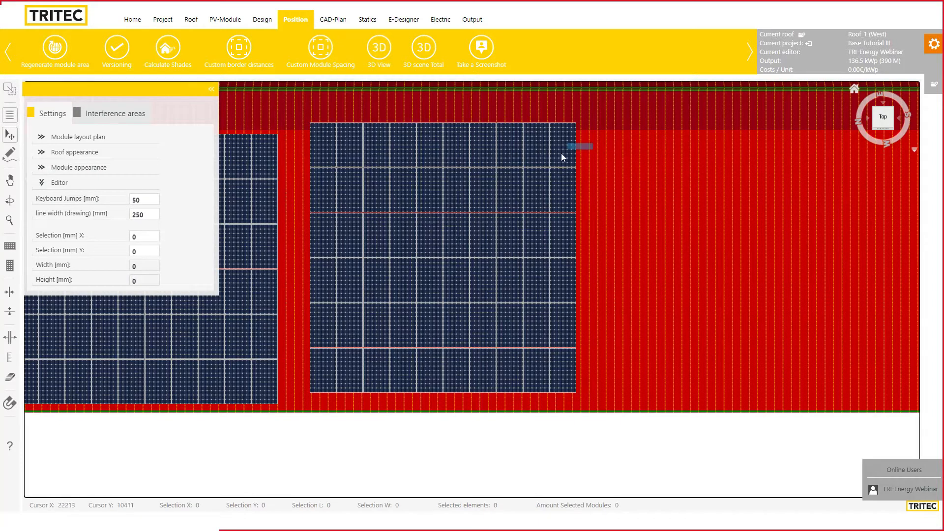
left_click_drag(562, 157, 532, 189)
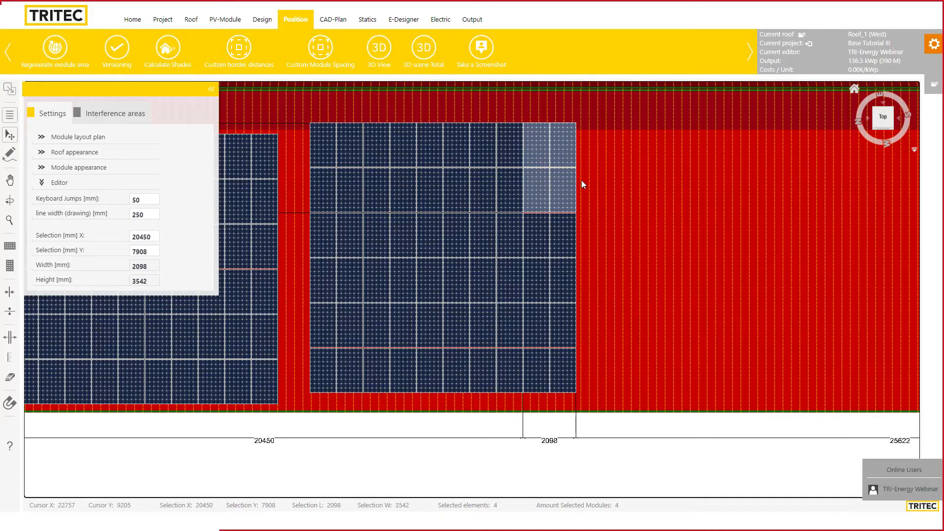
key("Right")
key("Right")
key("Right")
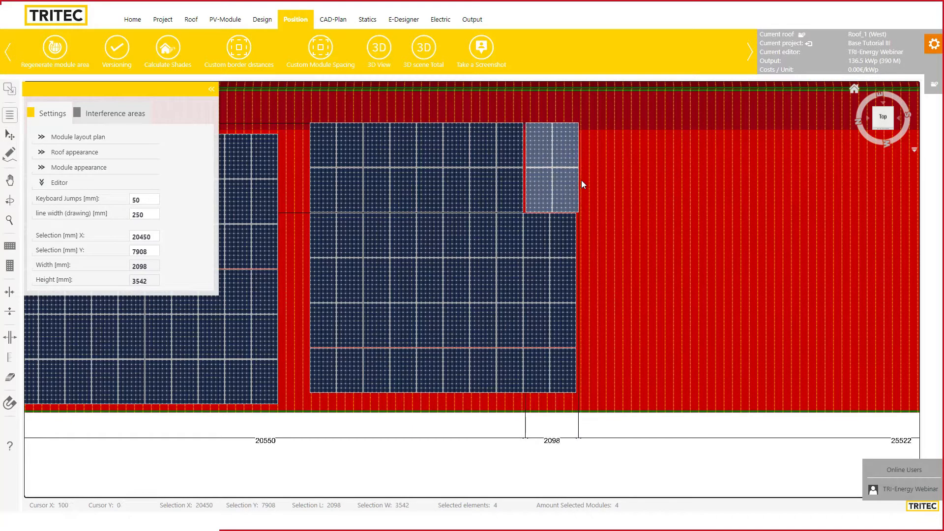
key("Up")
key("Up")
key("Up")
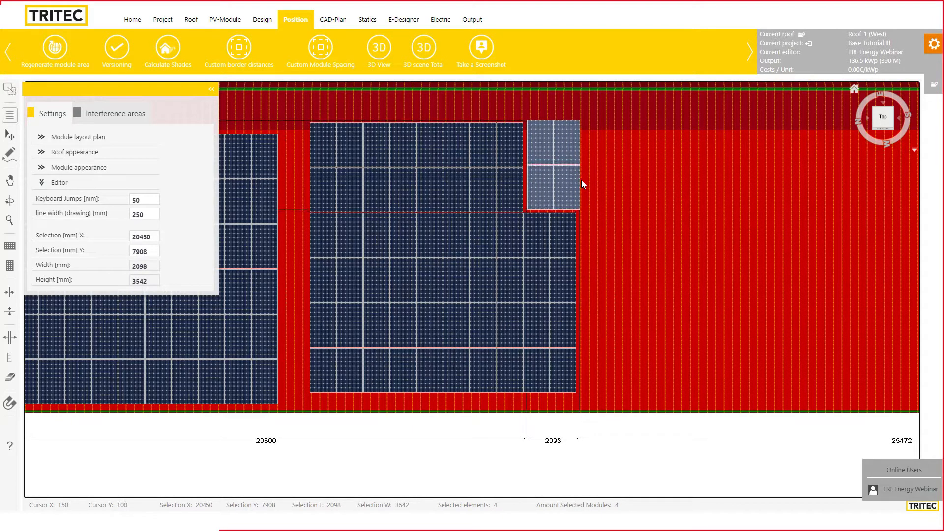
key("Right")
key("Right")
key("Up")
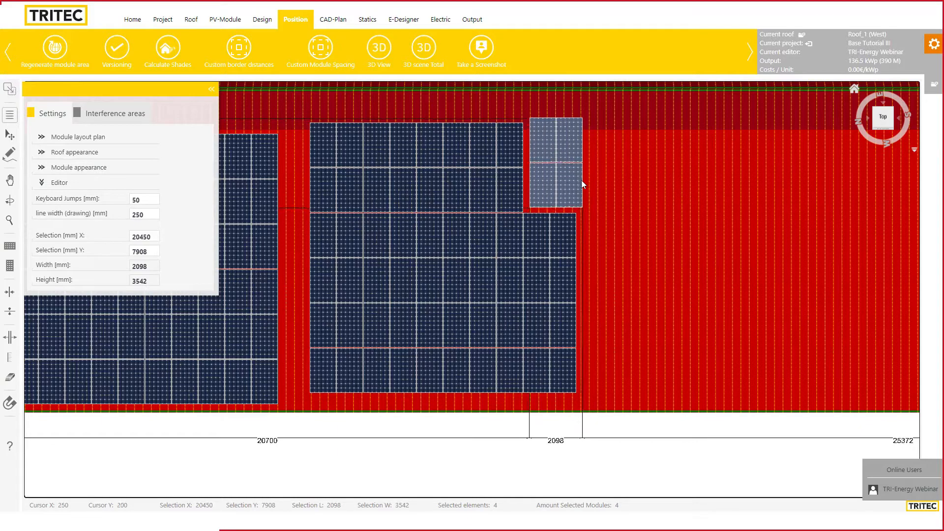
left_click(612, 185)
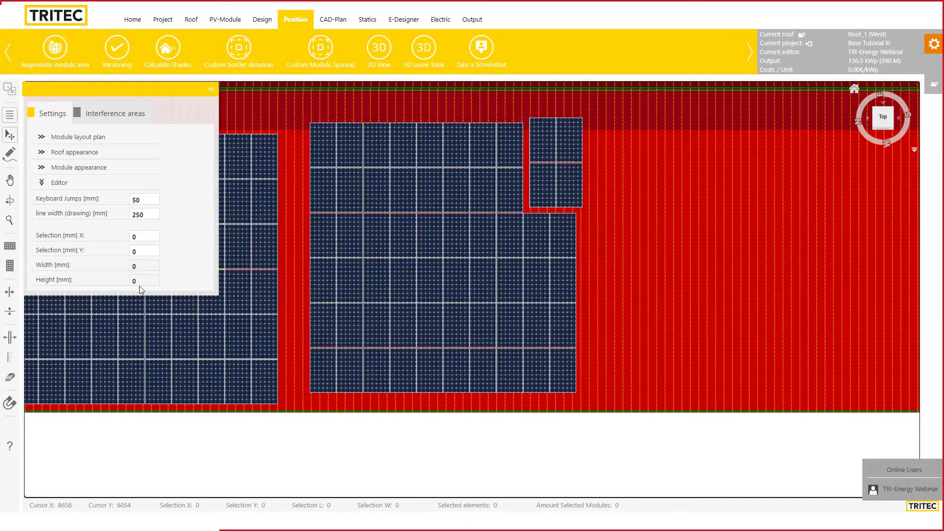
Set the keyboard jump step to 641 mm and shift the single top-right module with it
left_click(149, 200)
type("6")
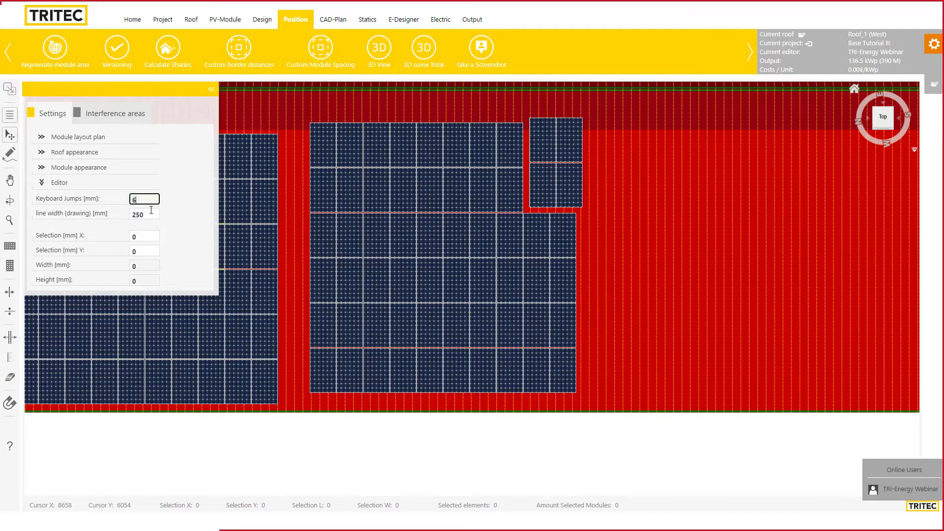
type("41")
left_click(198, 210)
left_click(573, 149)
key("Right")
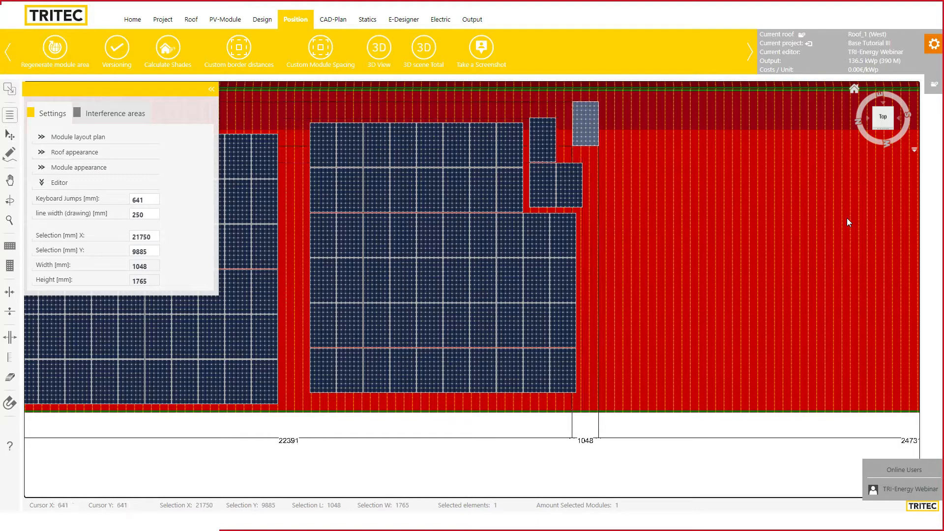
key("Right")
key("Right")
key("Down")
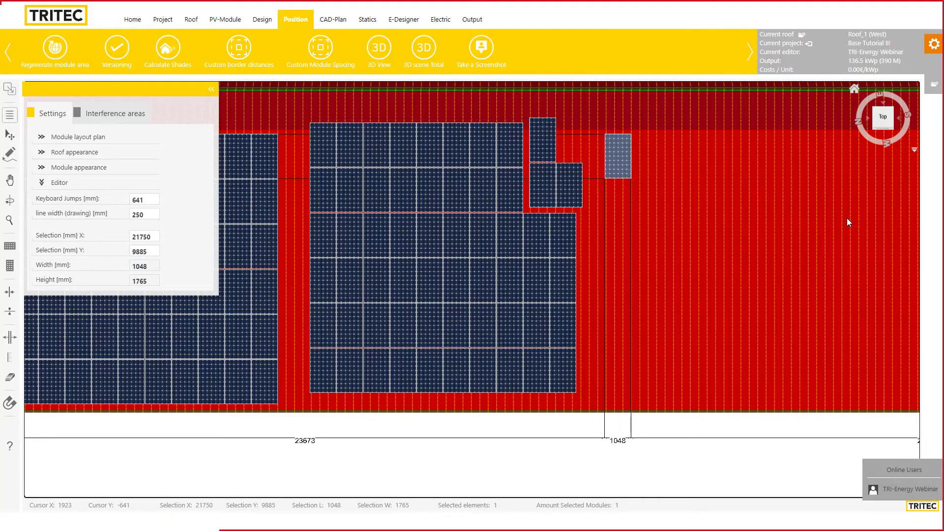
key("Right")
key("Down")
key("Left")
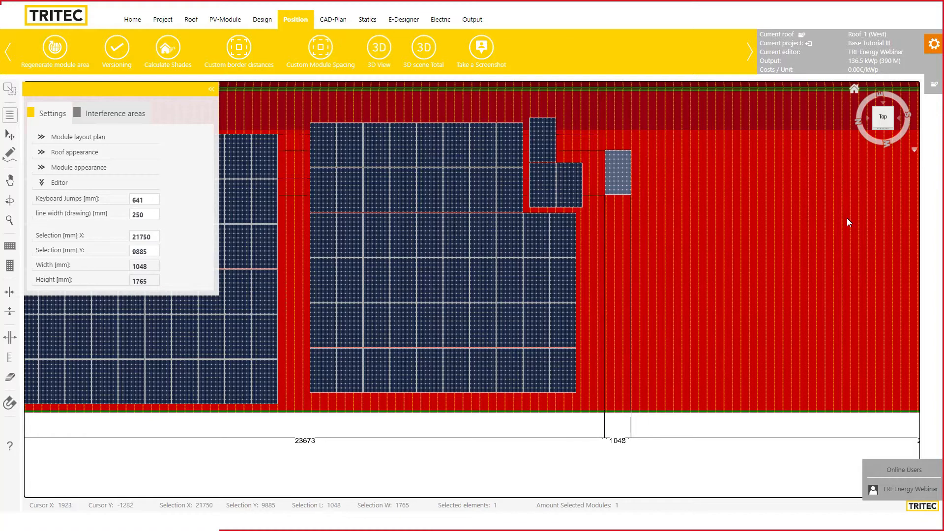
key("Up")
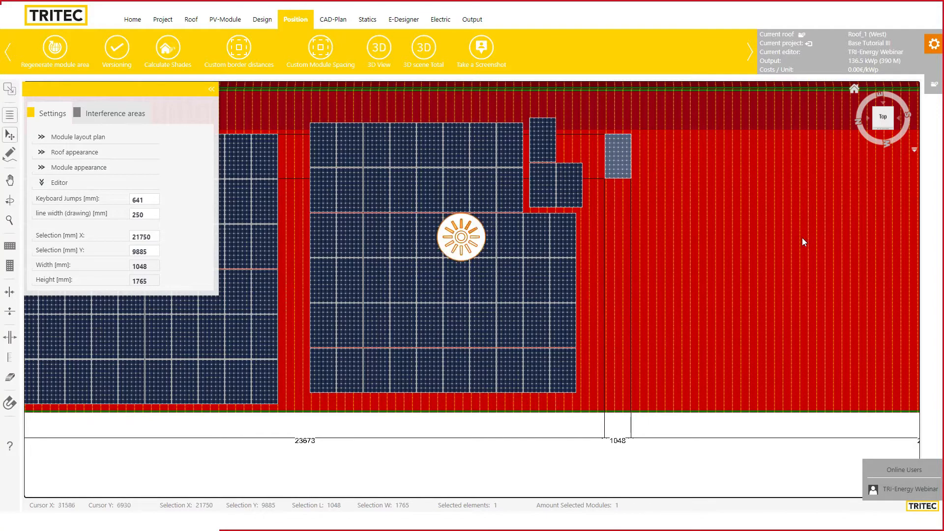
Drag the single module into the top gap and push the 2x2 block flush against the array
left_click_drag(618, 158, 558, 141)
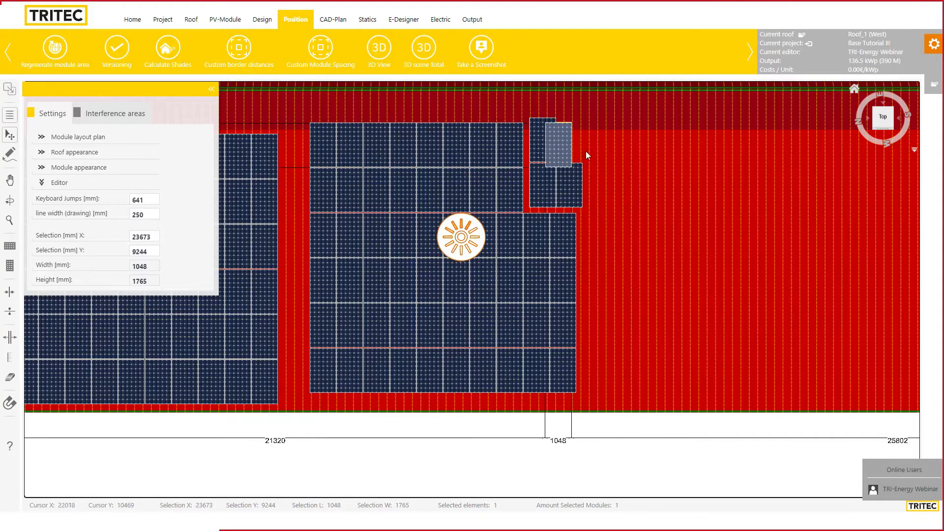
left_click(630, 143)
mouse_move(541, 184)
left_mouse_down()
mouse_move(535, 196)
mouse_move(529, 189)
left_mouse_up()
left_click(640, 198)
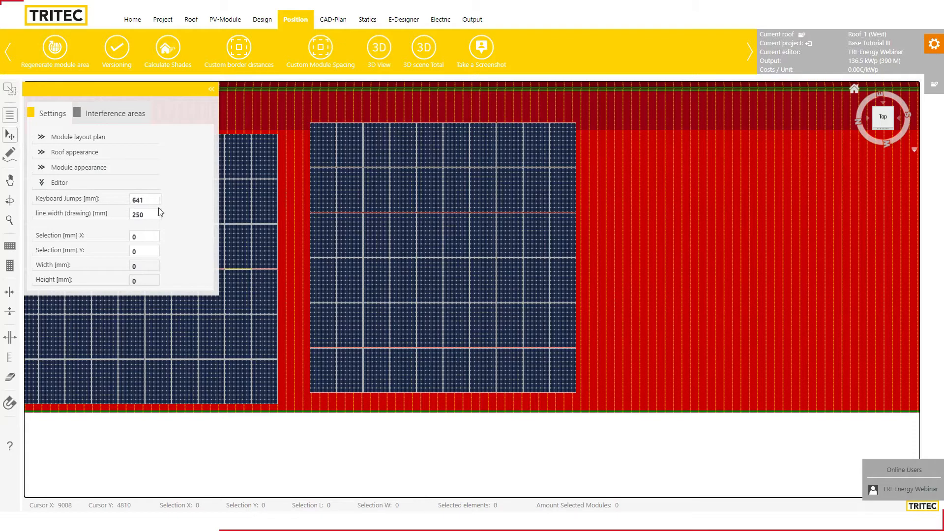
Drag the right 60-module field left against the left field at 10800/350 mm, then reselect it
left_click_drag(310, 106, 542, 359)
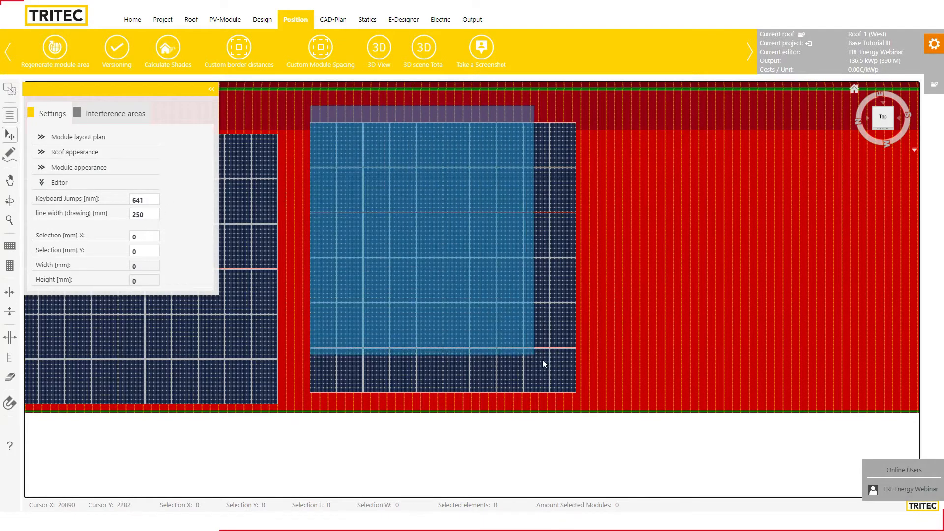
left_click_drag(322, 378, 281, 382)
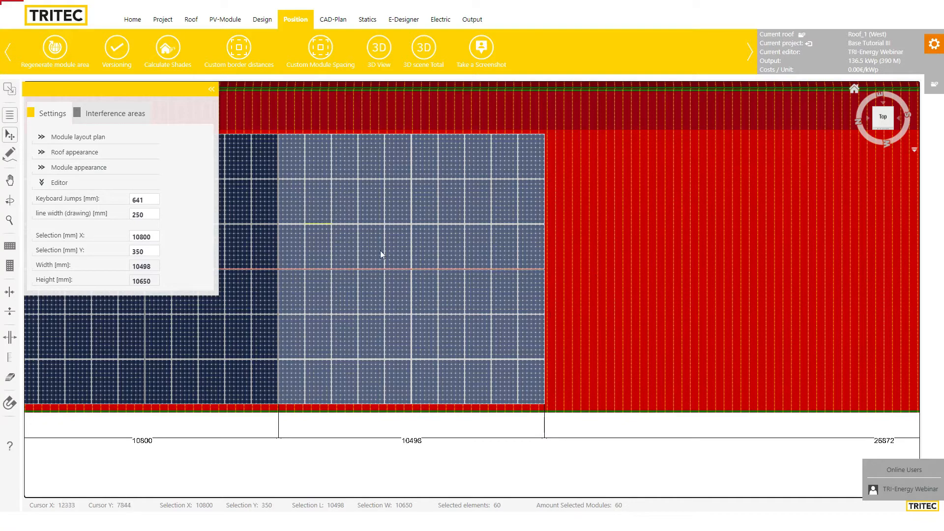
left_click(581, 283)
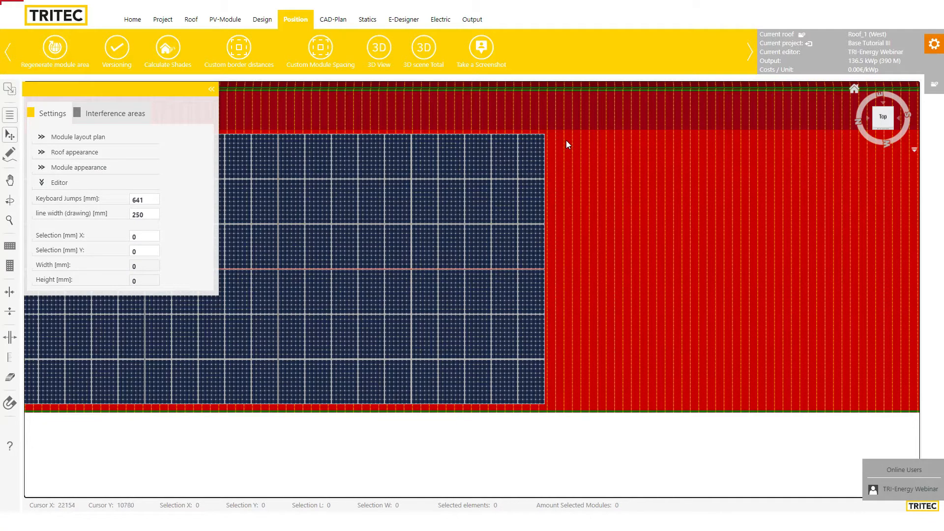
left_click_drag(567, 142, 287, 386)
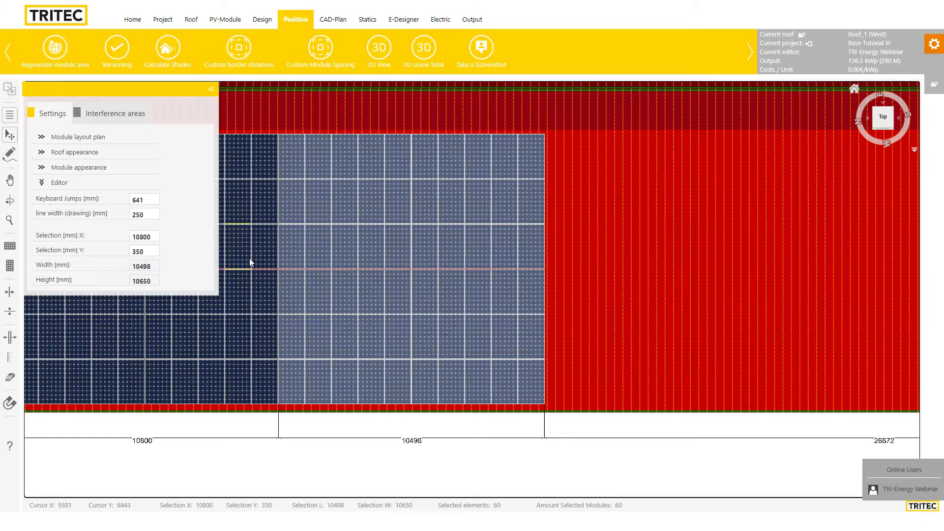
Add +533 to the selection's X position, shifting the right field 533 mm right
left_click(155, 237)
type("+533")
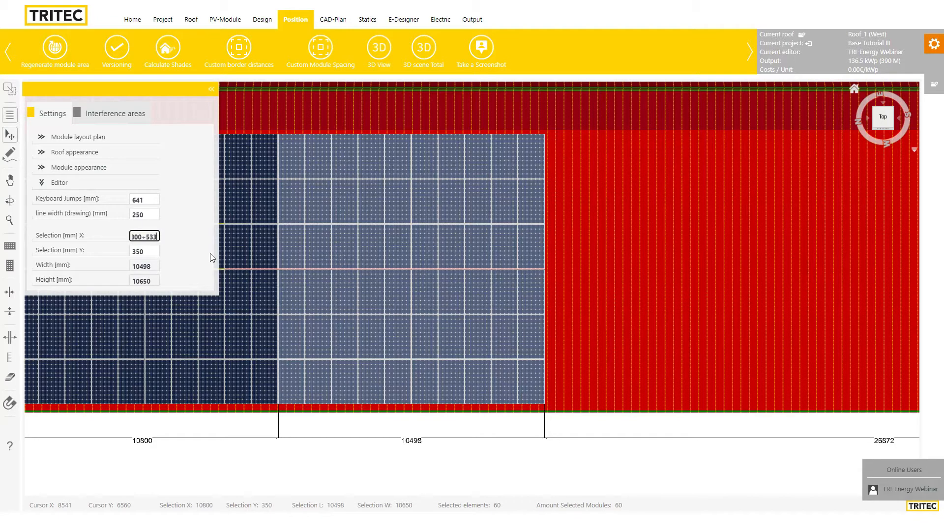
key("Return")
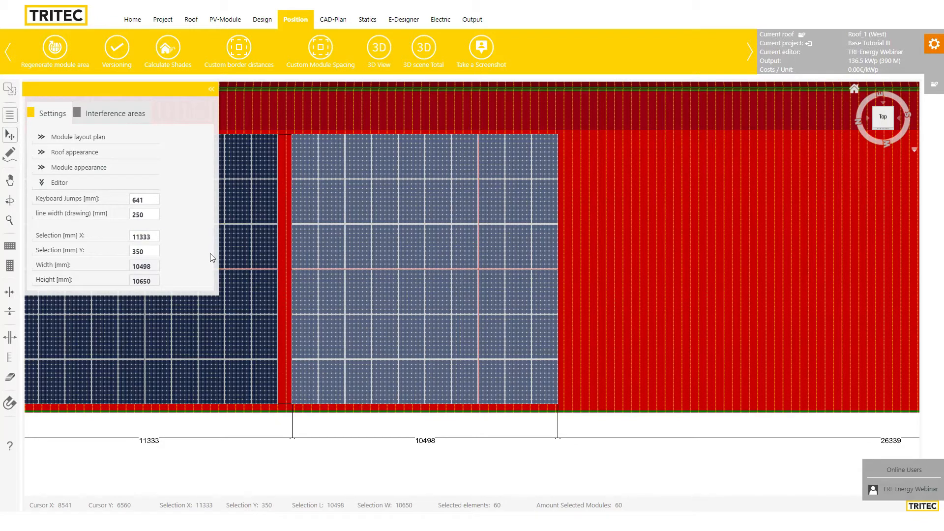
left_click(575, 244)
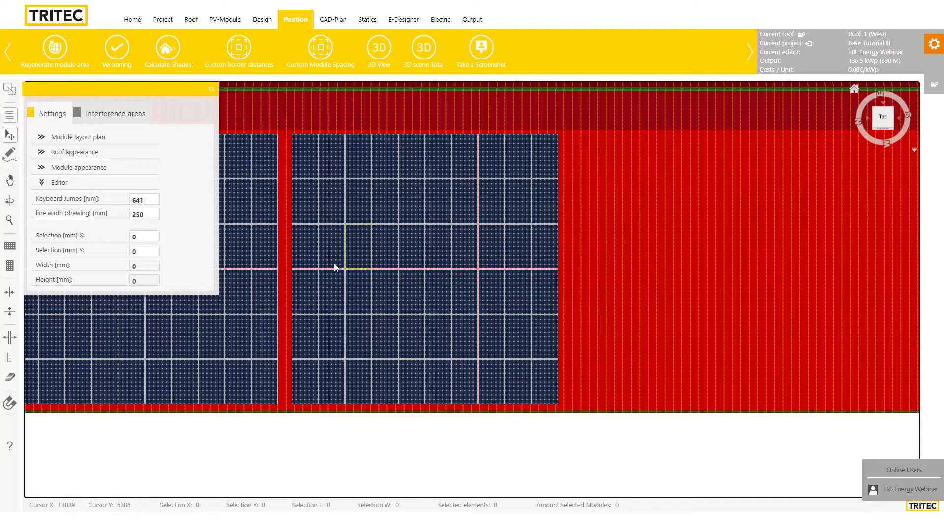
Hide the settings panel and check the saved versions list holding 'layout 0'
left_click(211, 89)
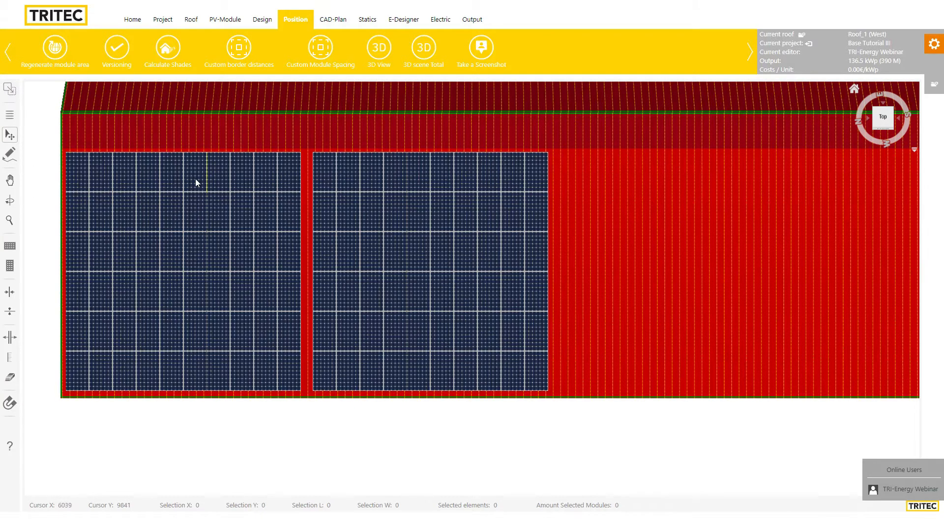
left_click(117, 57)
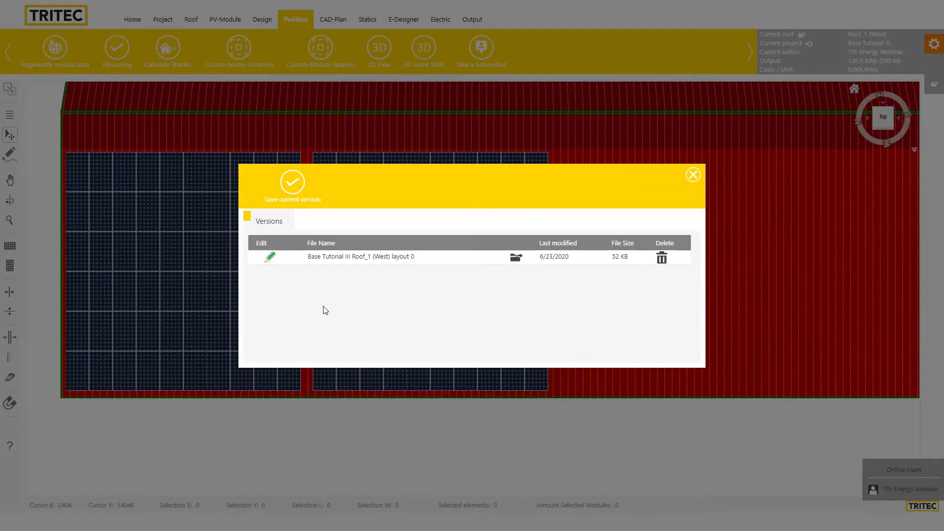
left_click(693, 176)
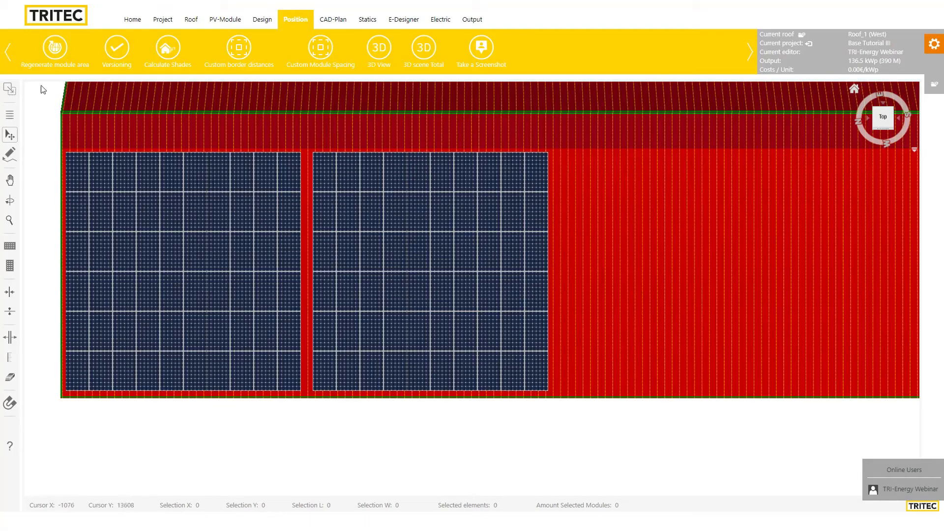
Regenerate the module area, then reload saved version layout 0 and reopen the versions list
left_click(57, 61)
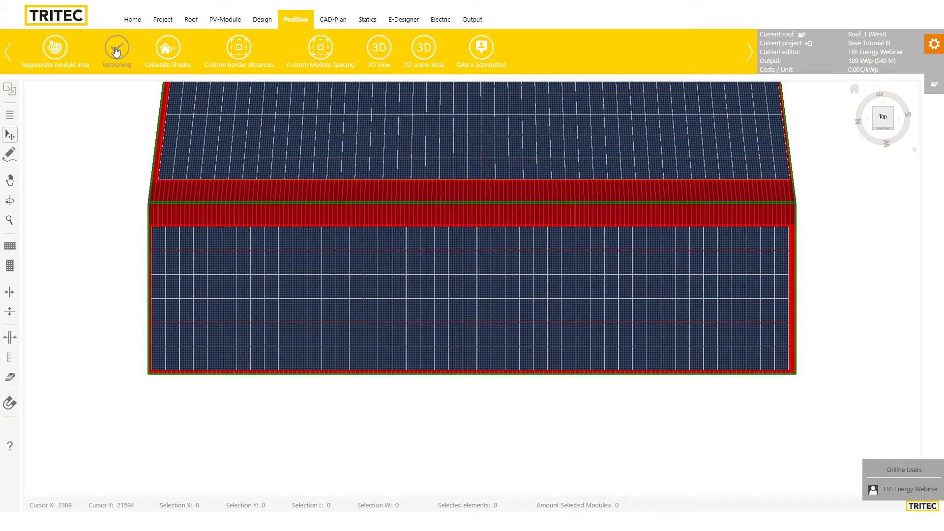
left_click(115, 49)
left_click(516, 256)
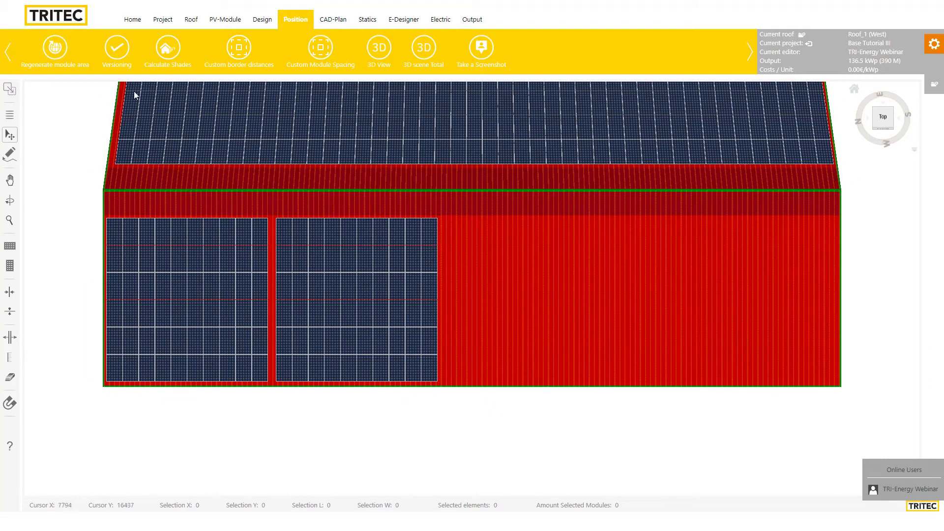
left_click(112, 53)
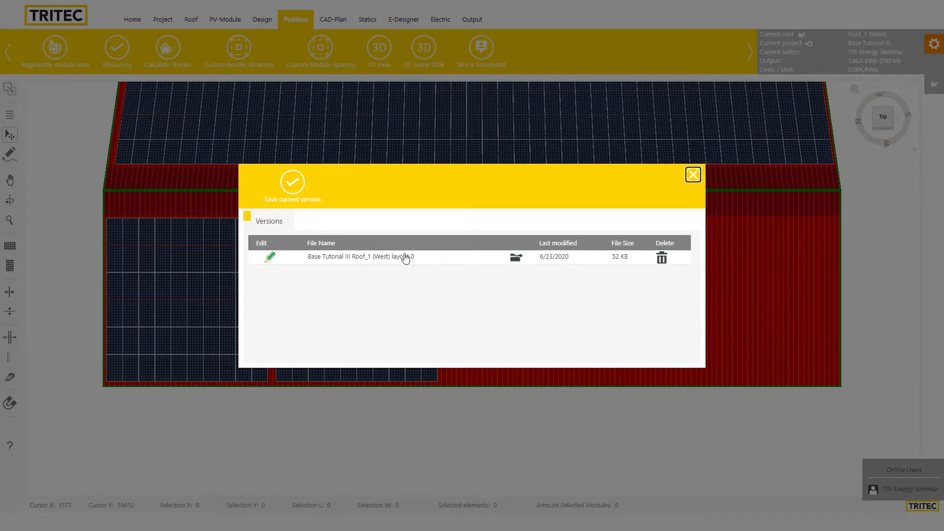
Rename the saved version to 'First Layout'
left_click(268, 260)
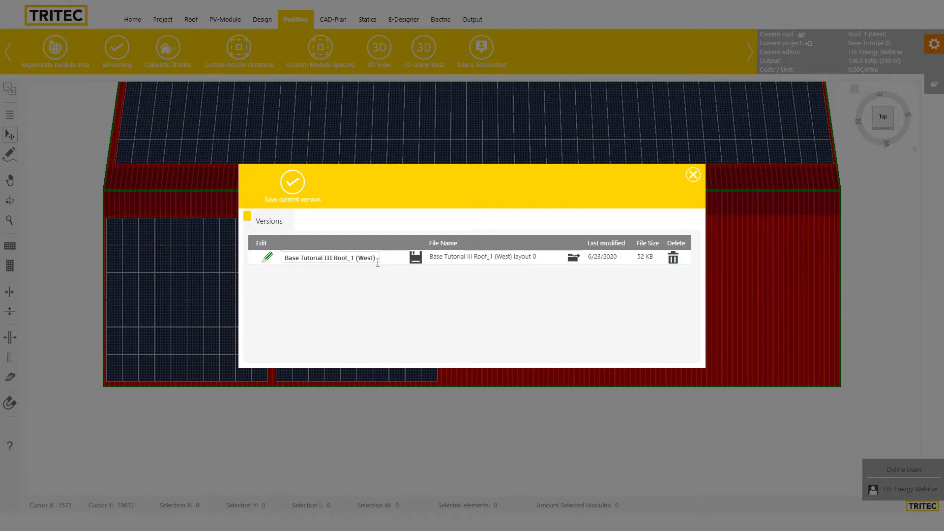
left_click(377, 257)
type("lay")
left_click(269, 258)
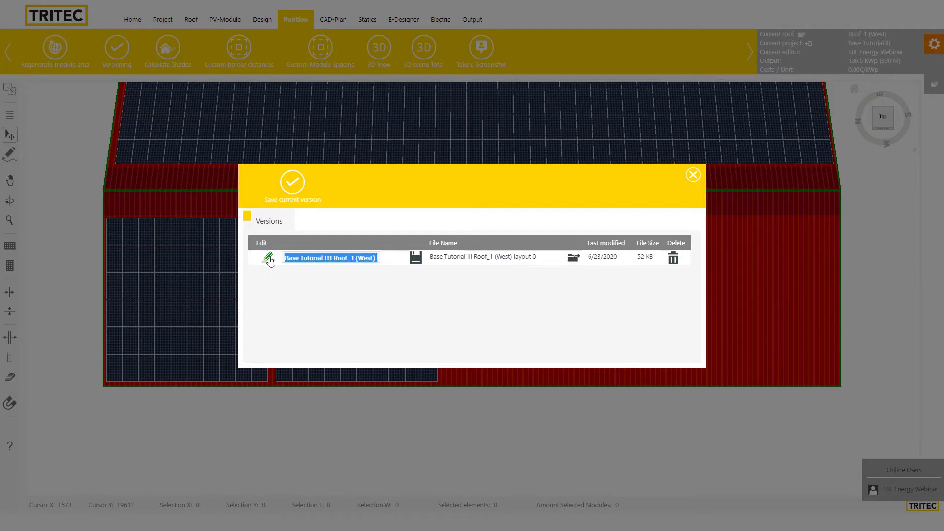
type("First Layoutayout 0")
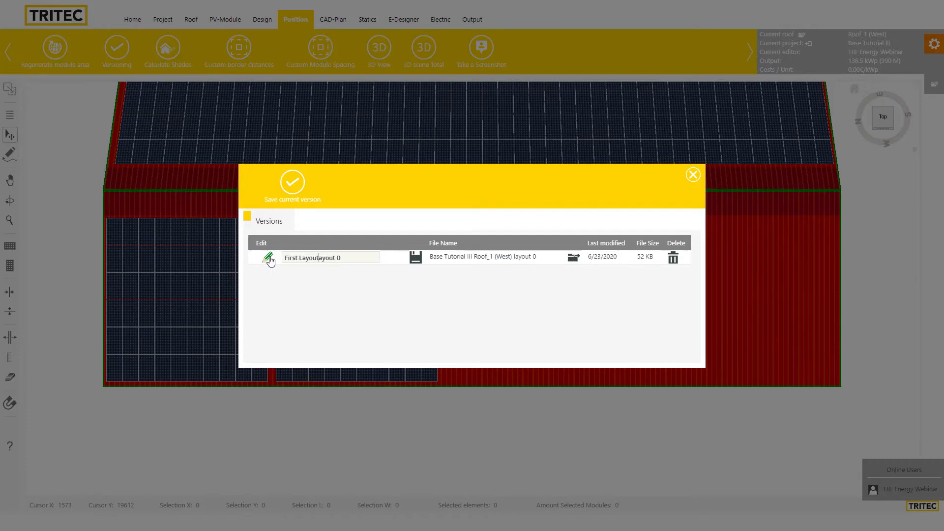
key("shift+End")
key("Delete")
left_click(416, 258)
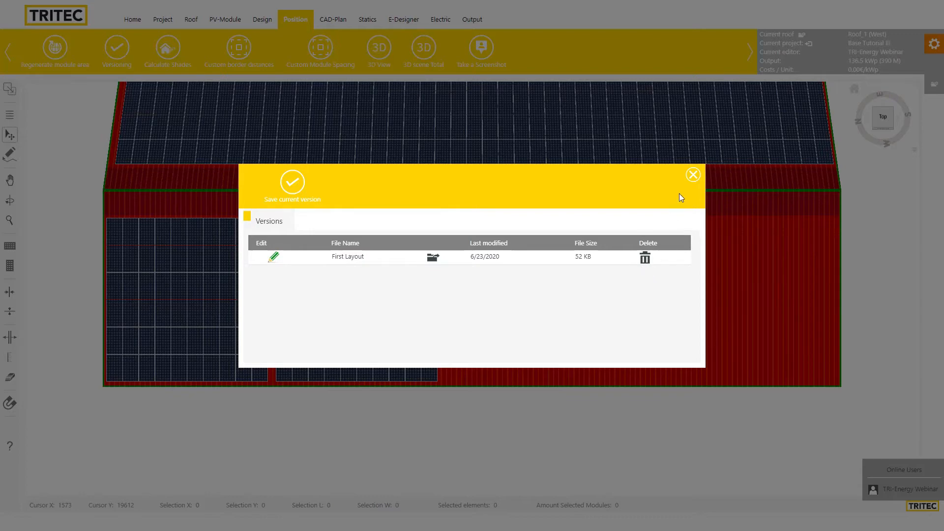
Delete First Layout, save the current layout as layout 1, then delete that version too
left_click(645, 258)
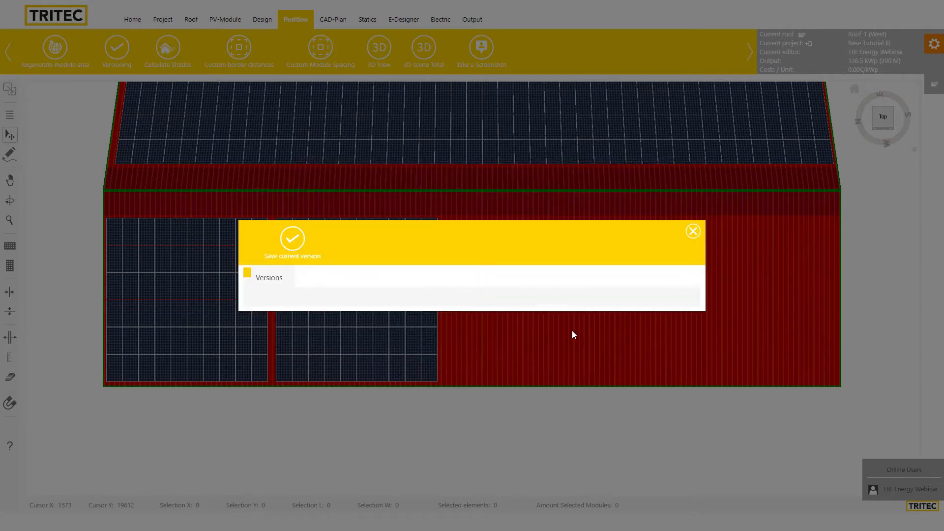
left_click(693, 232)
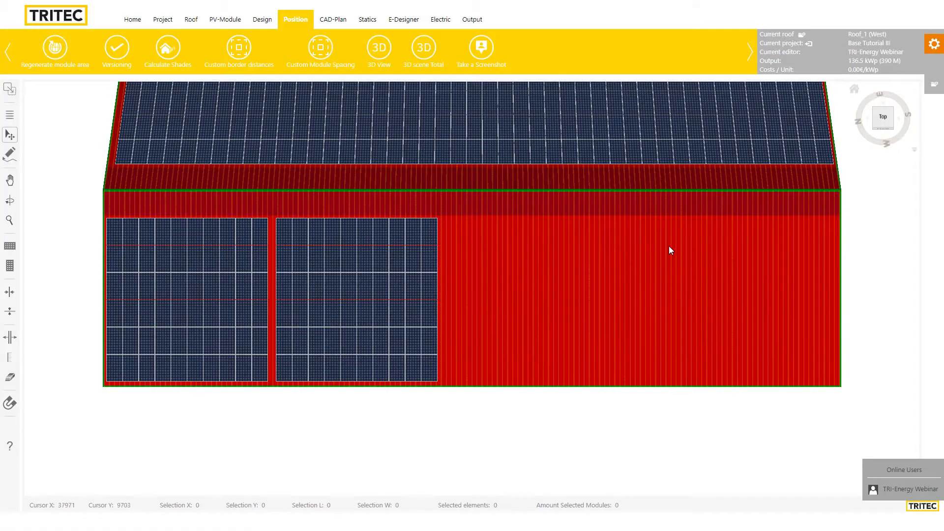
left_click(127, 66)
left_click(291, 239)
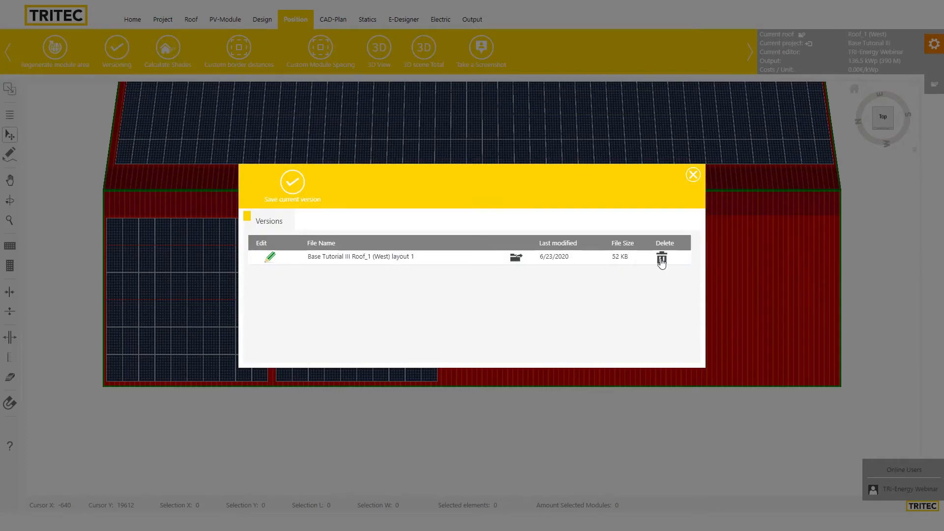
left_click(661, 259)
left_click(694, 234)
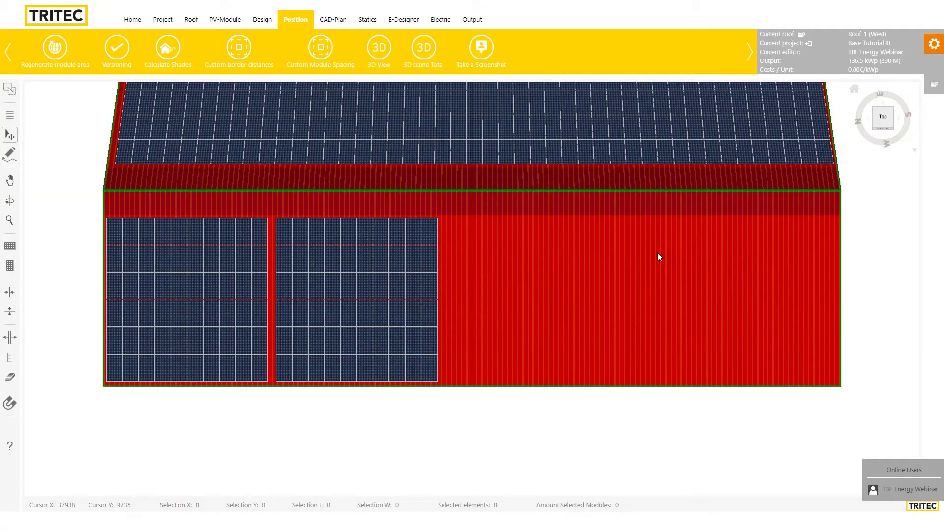
Place a row of three single modules on the empty upper right of the west roof
scroll(583, 294, "down", 6)
scroll(589, 294, "up", 4)
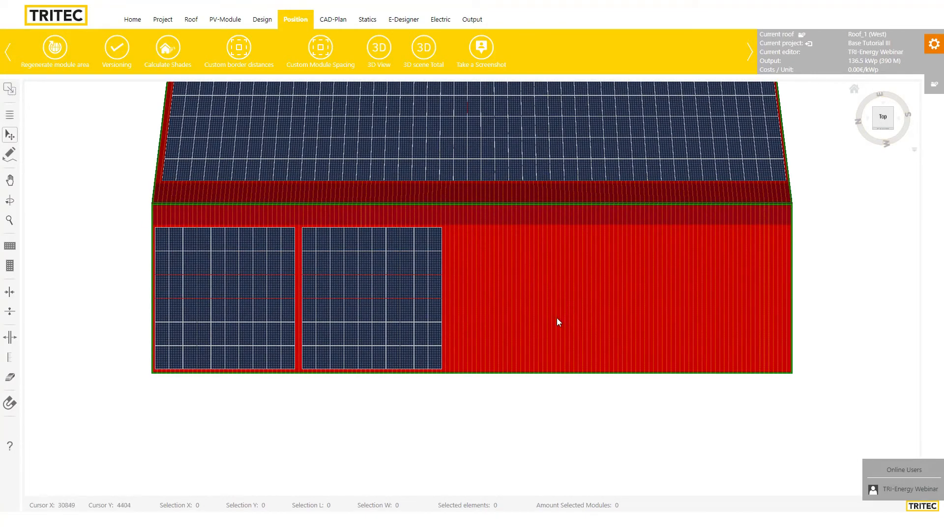
scroll(556, 318, "up", 3)
scroll(574, 300, "up", 5)
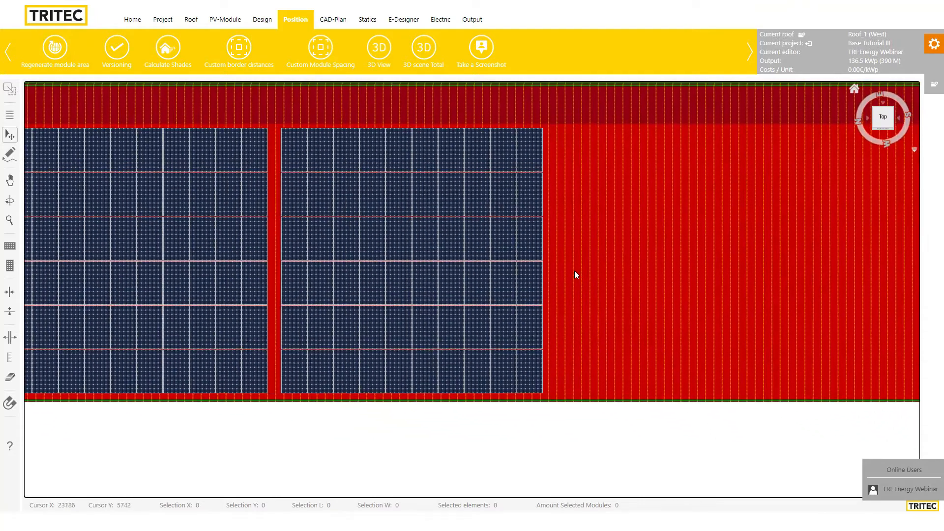
left_click_drag(576, 274, 641, 281)
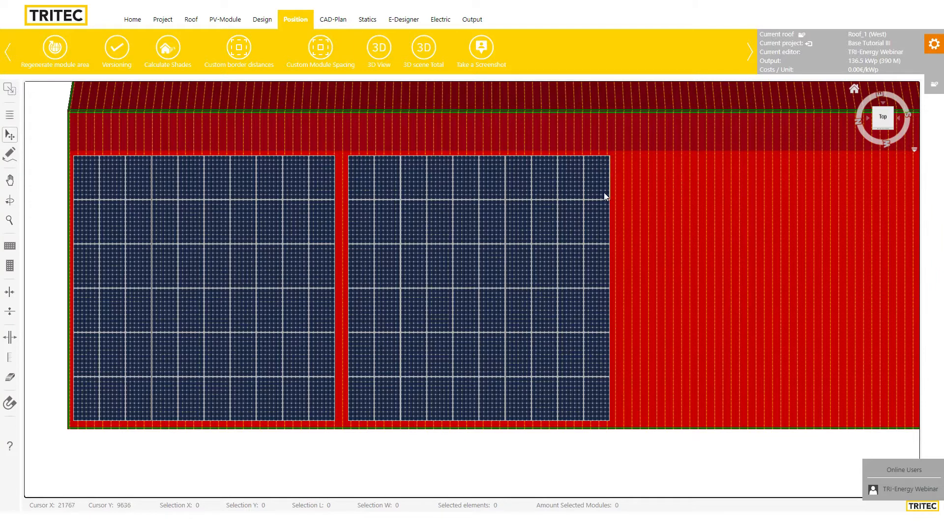
left_click(12, 248)
left_click(712, 170)
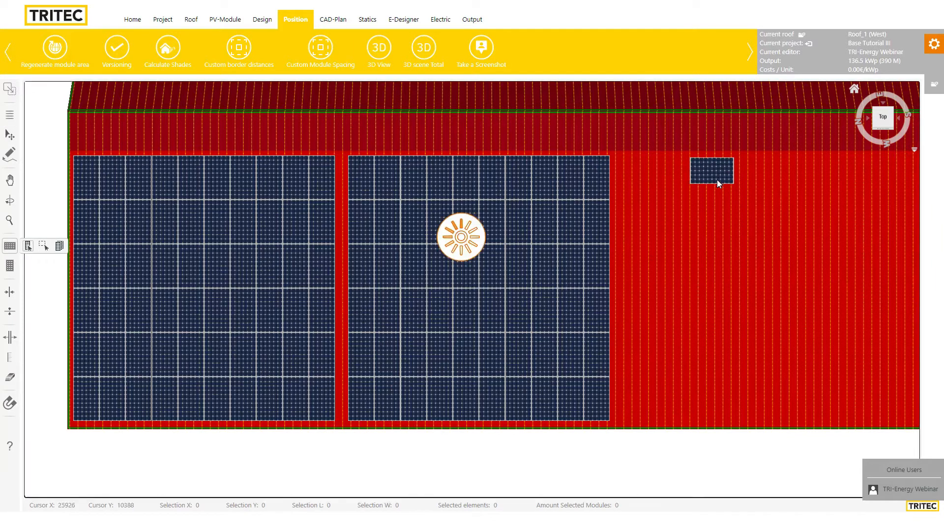
left_click(753, 185)
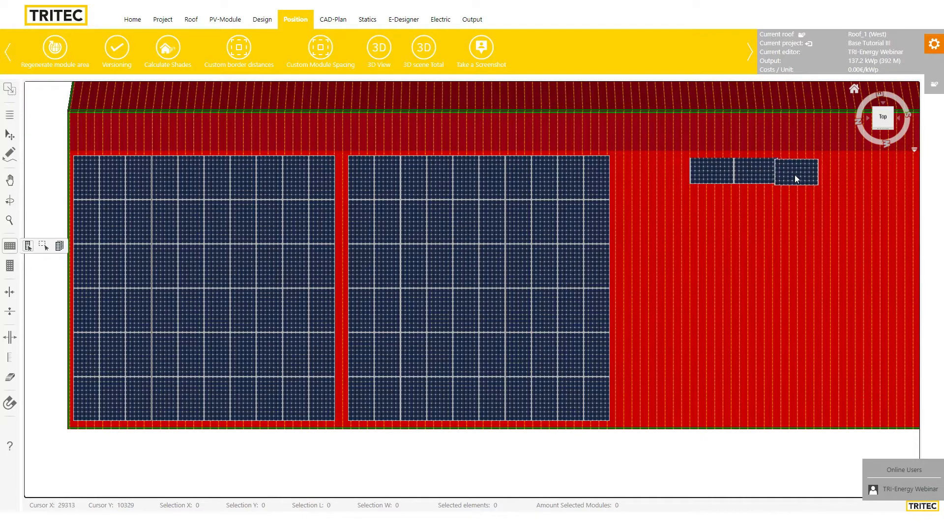
left_click(794, 175)
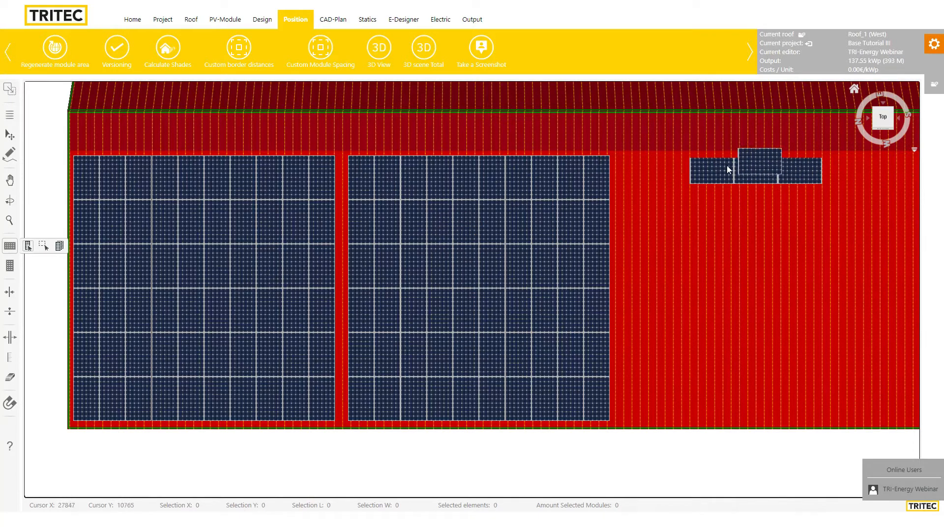
Box-select the three new modules and delete them
left_click(10, 135)
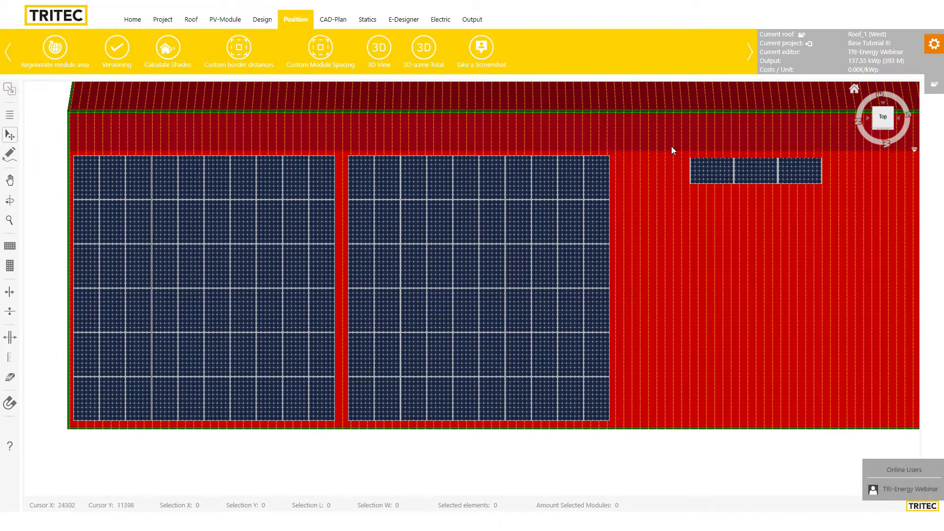
left_click_drag(672, 150, 863, 196)
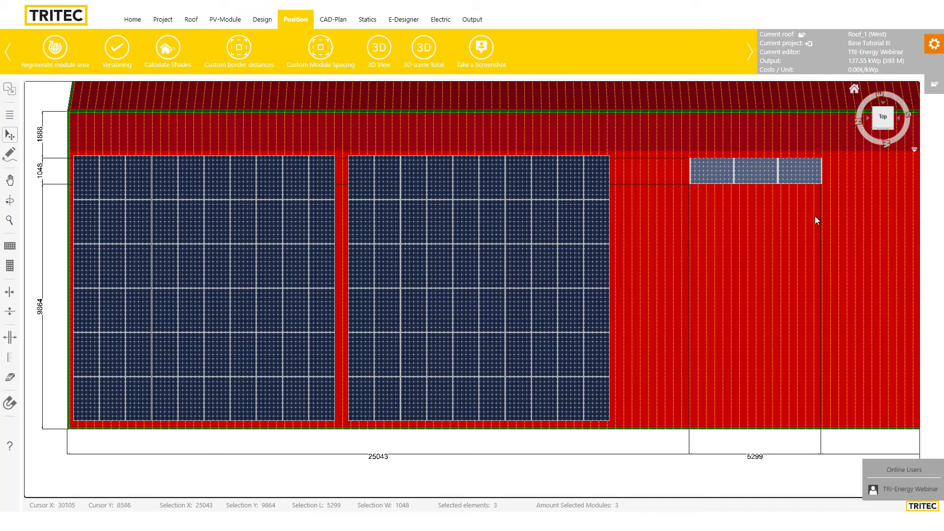
key("Delete")
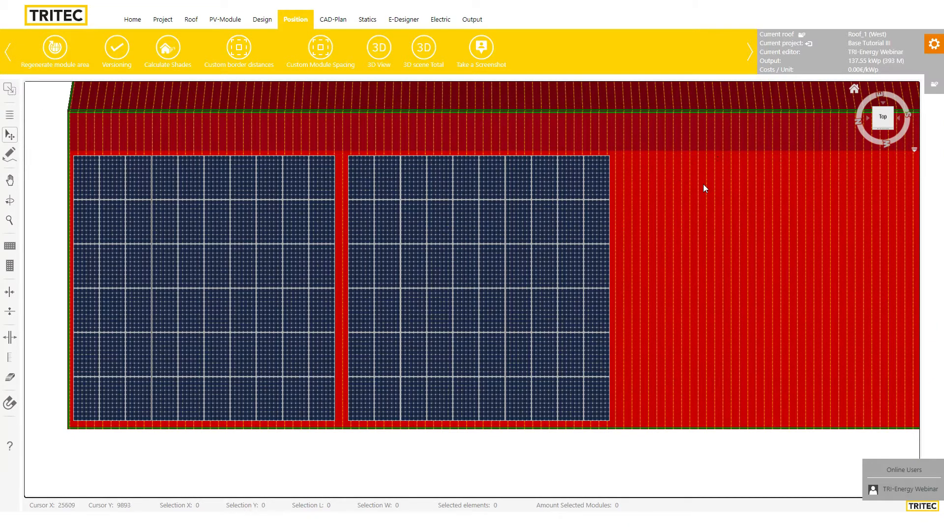
scroll(731, 221, "down", 3)
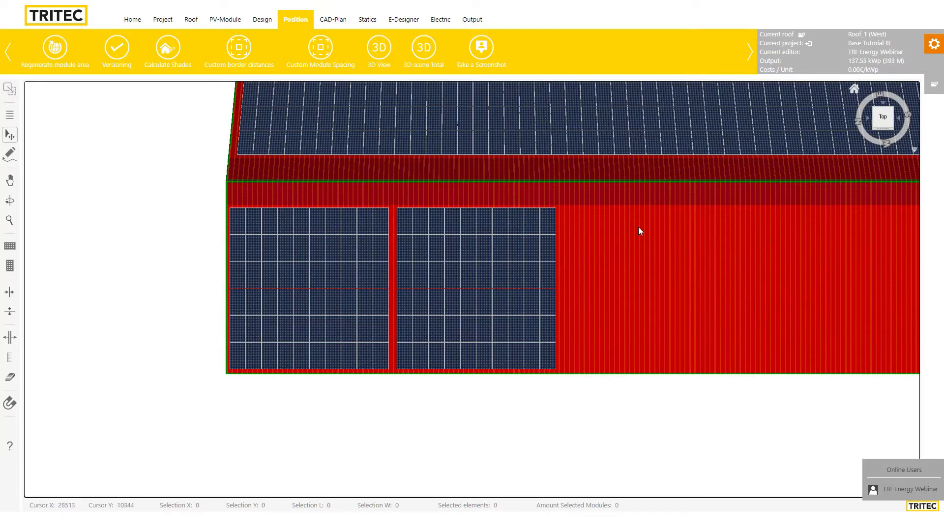
scroll(676, 264, "up", 2)
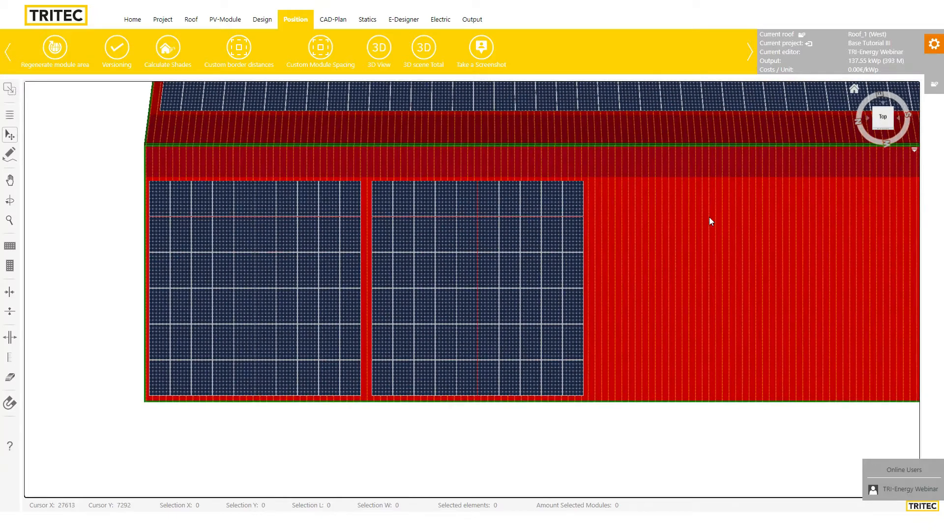
scroll(700, 231, "down", 1)
scroll(453, 185, "down", 1)
scroll(660, 254, "up", 1)
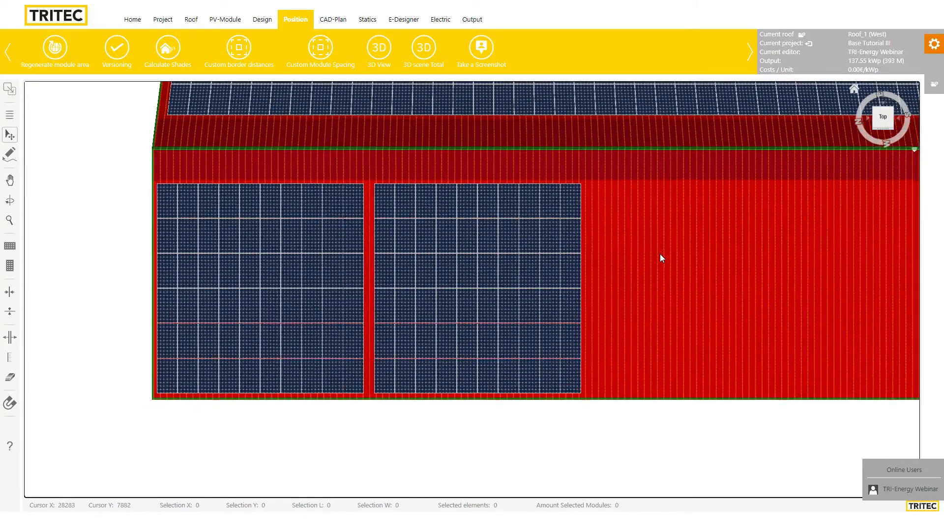
scroll(660, 251, "up", 1)
scroll(661, 251, "down", 1)
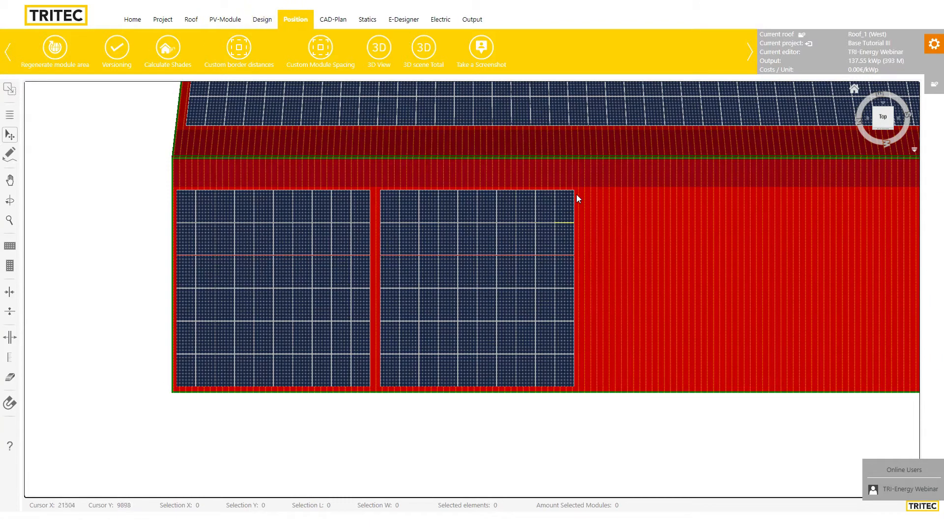
left_click(9, 267)
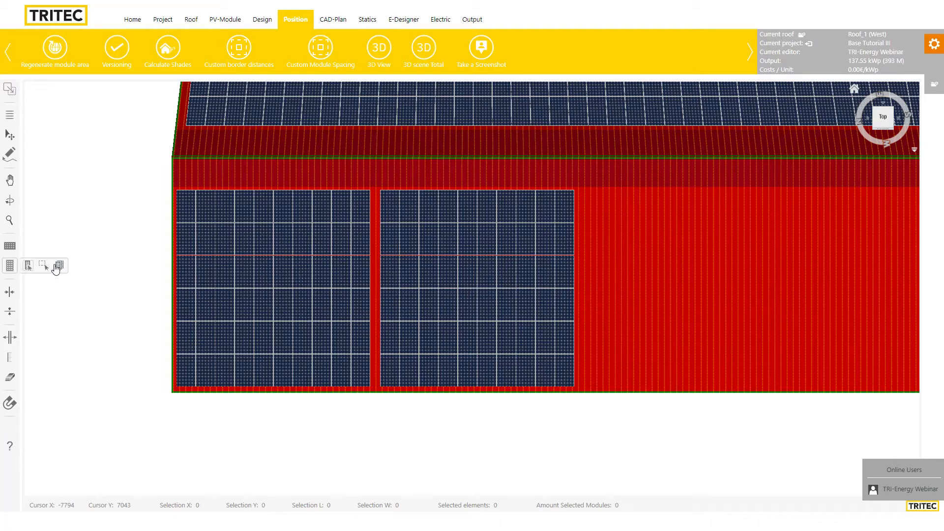
left_click(28, 269)
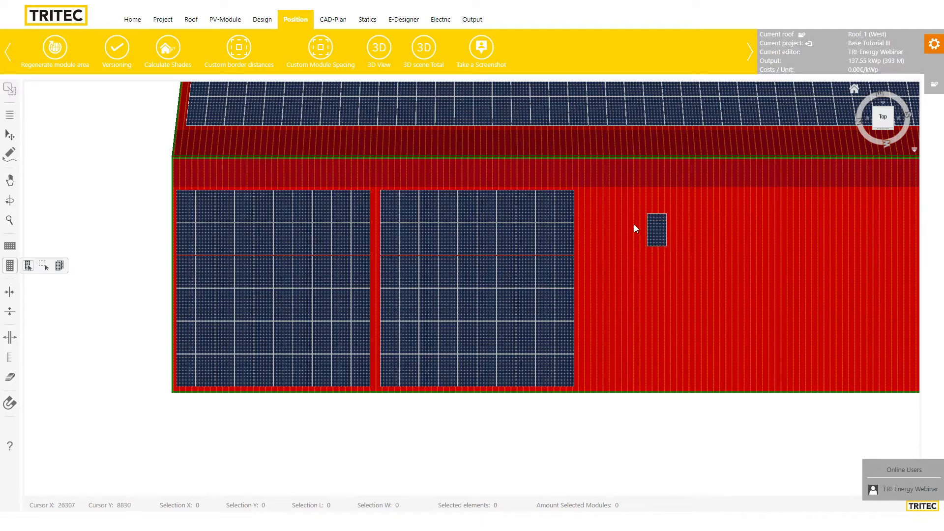
left_click(577, 206)
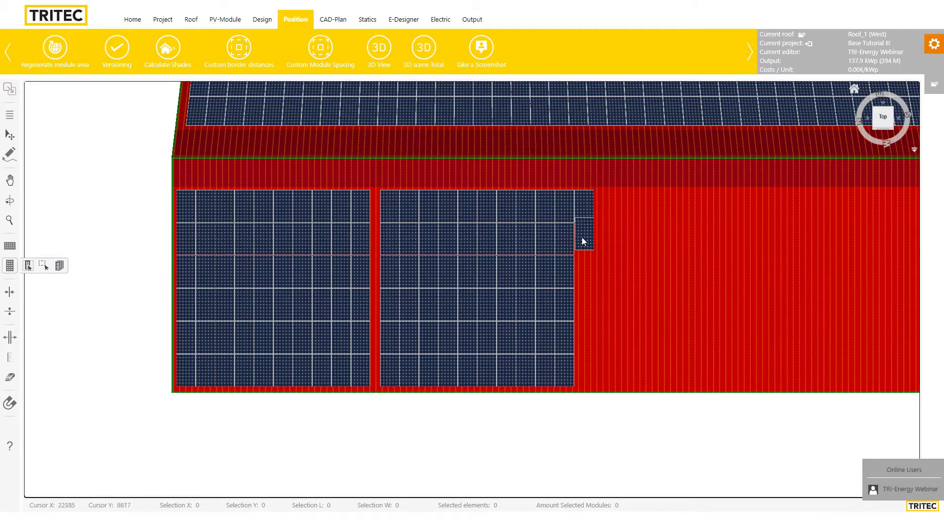
left_click(583, 238)
left_click(586, 271)
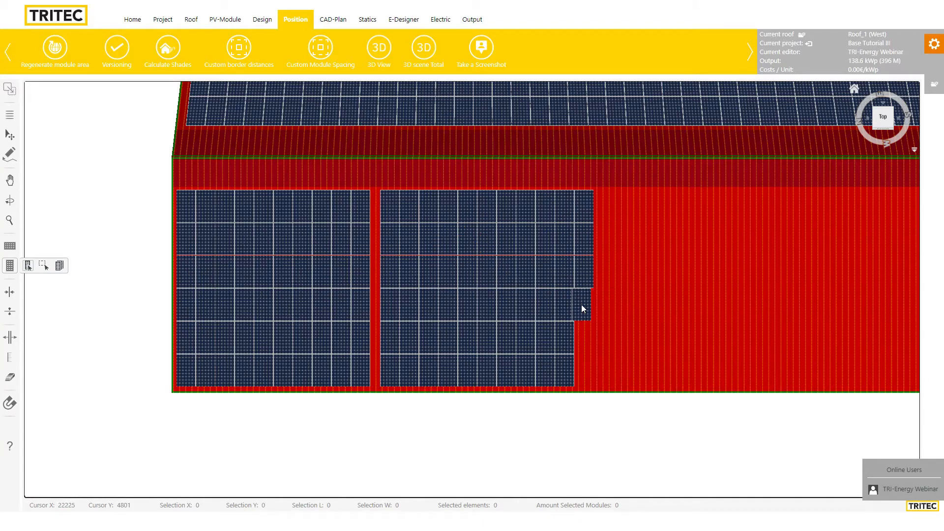
left_click(581, 305)
left_click(603, 272)
left_click(623, 274)
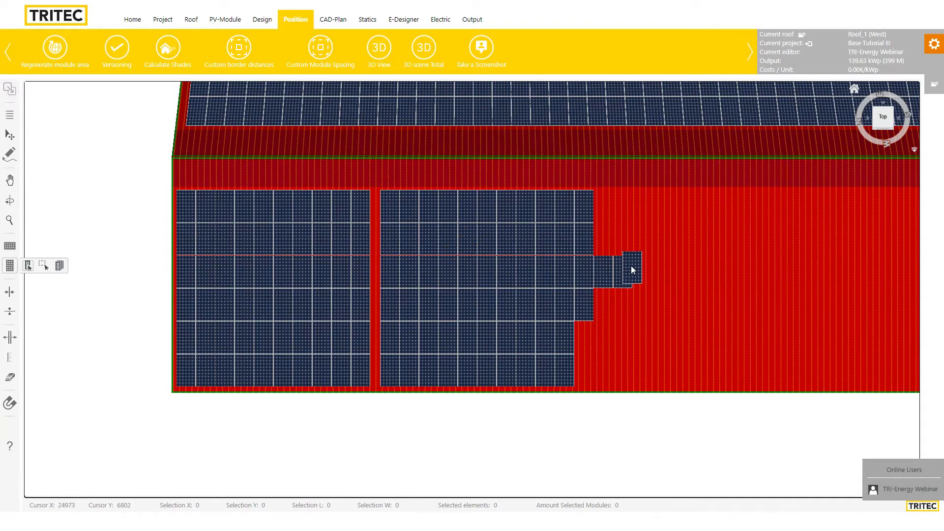
left_click(623, 241)
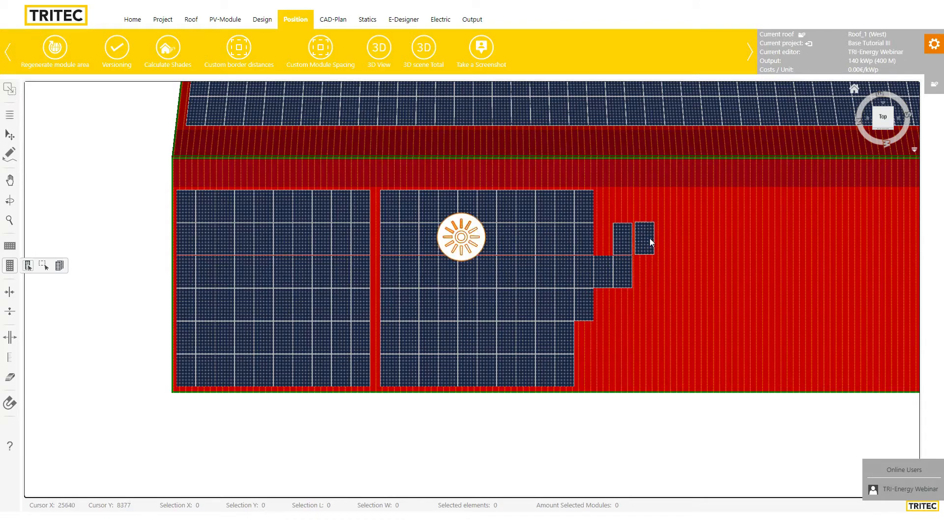
left_click(653, 239)
left_click(668, 237)
left_click(680, 236)
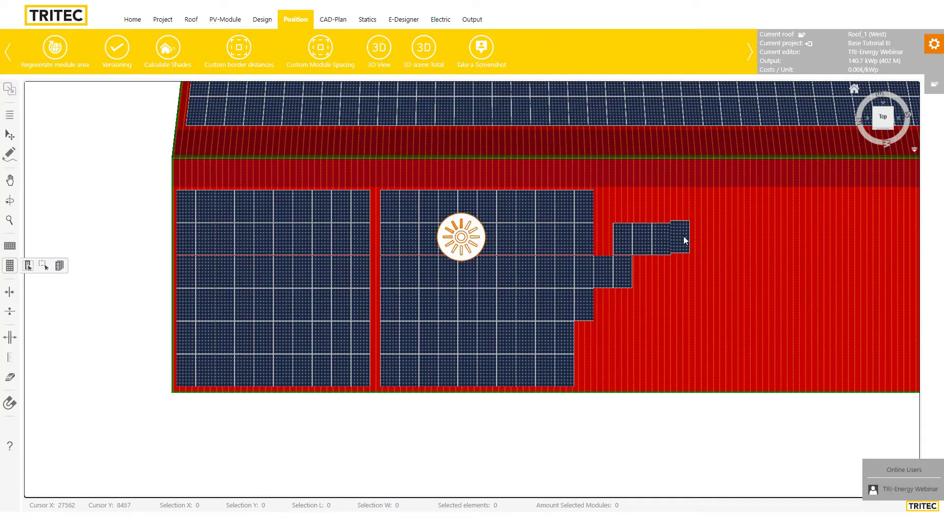
left_click(700, 236)
left_click(692, 206)
left_click(683, 208)
left_click(664, 208)
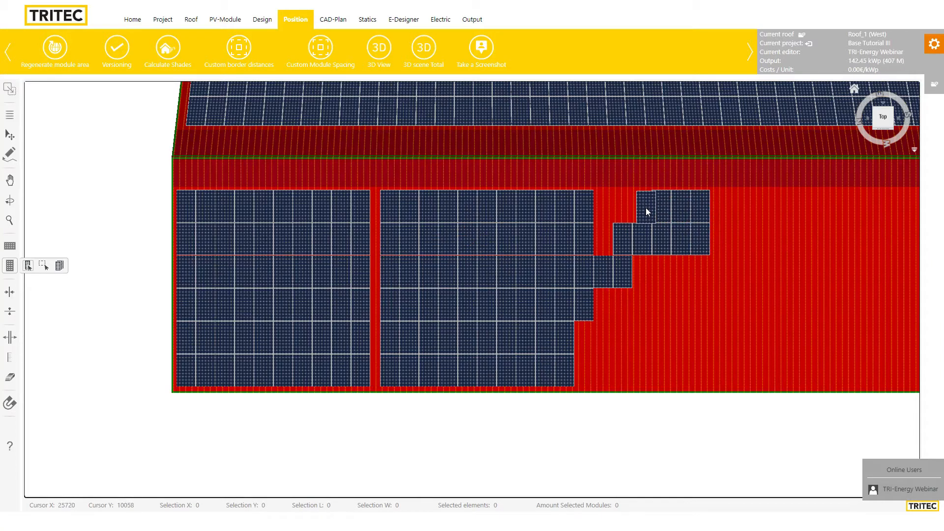
left_click(639, 206)
left_click(623, 207)
left_click(604, 212)
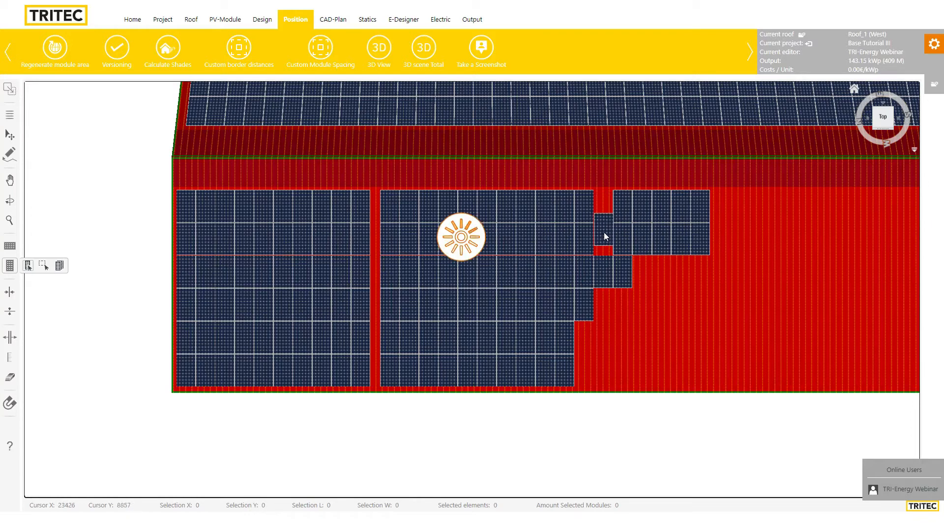
left_click(604, 241)
left_click(642, 273)
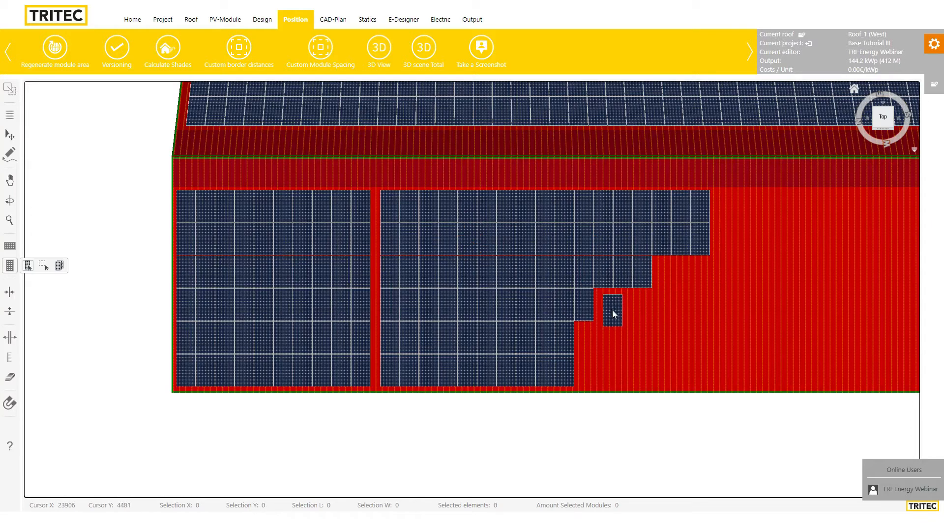
left_click(602, 303)
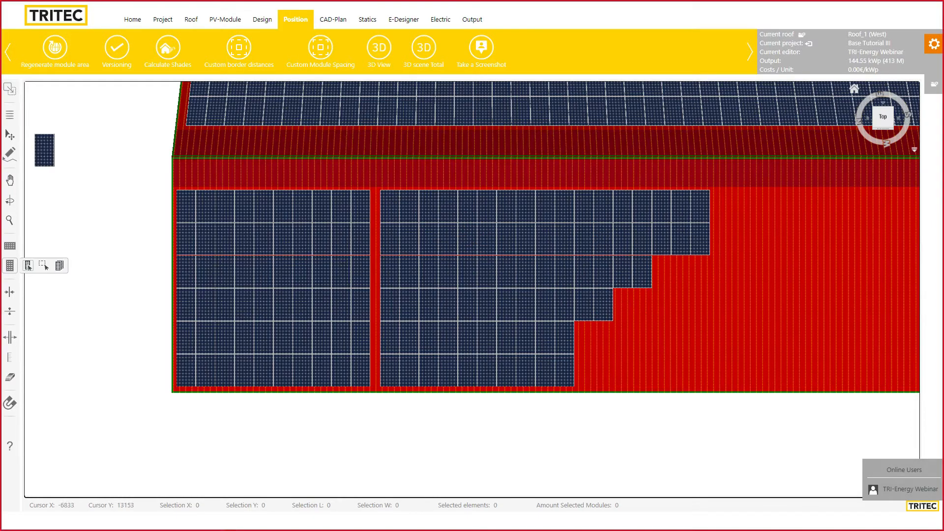
left_click(8, 137)
left_click_drag(744, 188, 588, 329)
key("Delete")
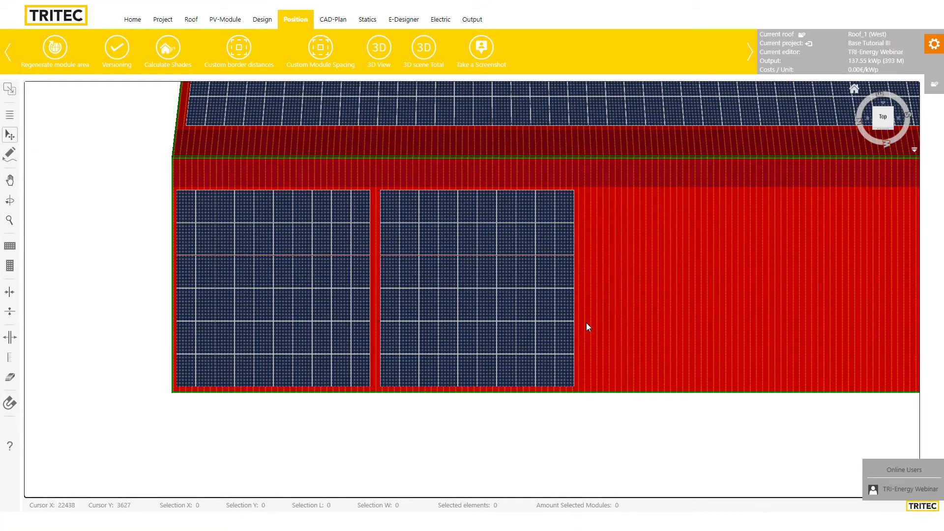
Draw a rectangular module field over the empty right roof area, reaching 468 modules and 163.8 kWp
left_click(19, 267)
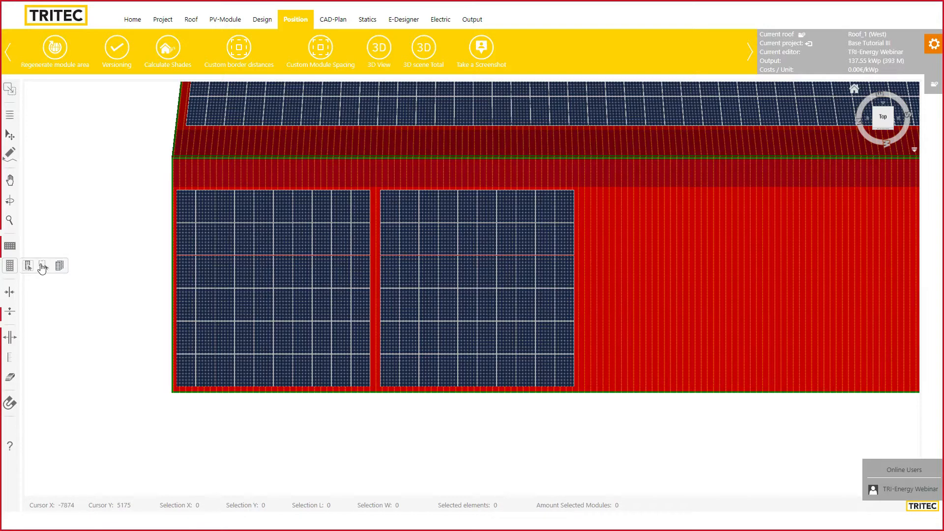
left_click(43, 268)
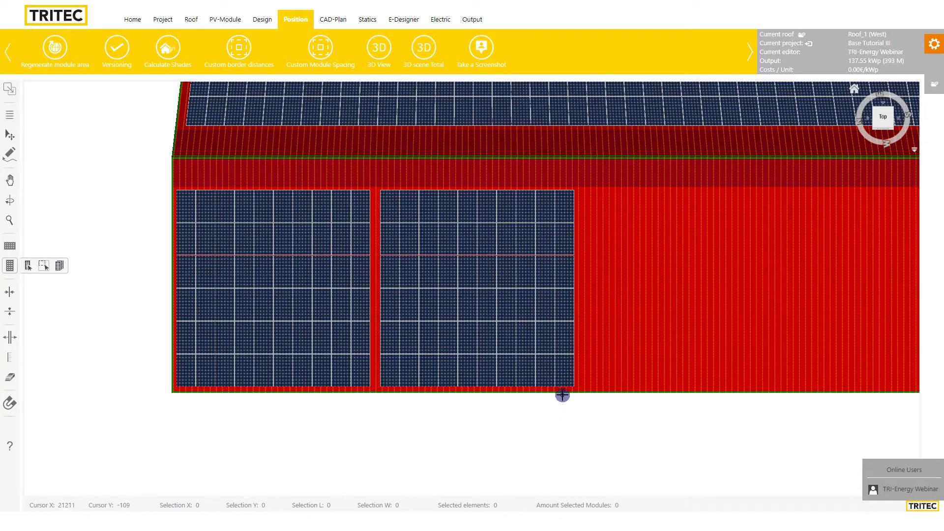
left_click_drag(561, 391, 840, 139)
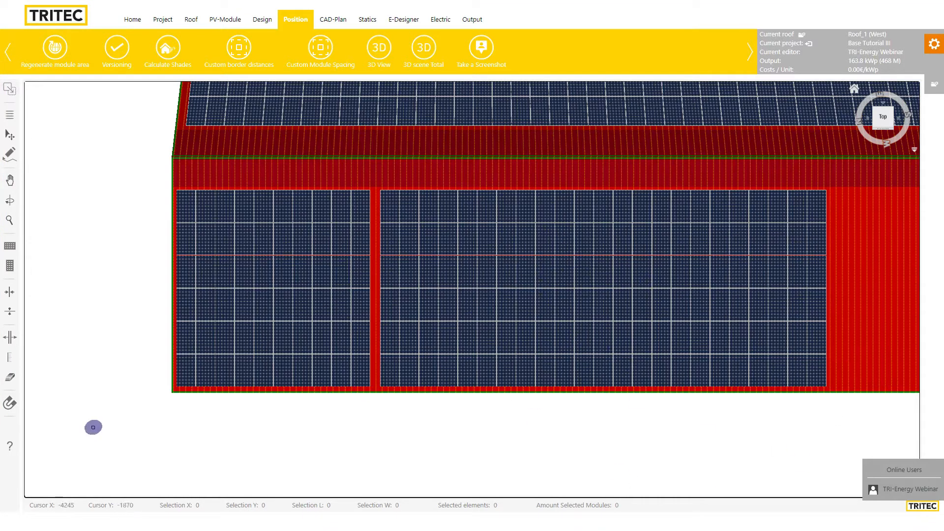
Box-select and delete the 72-module right field (138.6 kWp), then select the 66-module second array
left_click(10, 135)
left_click_drag(861, 191, 605, 402)
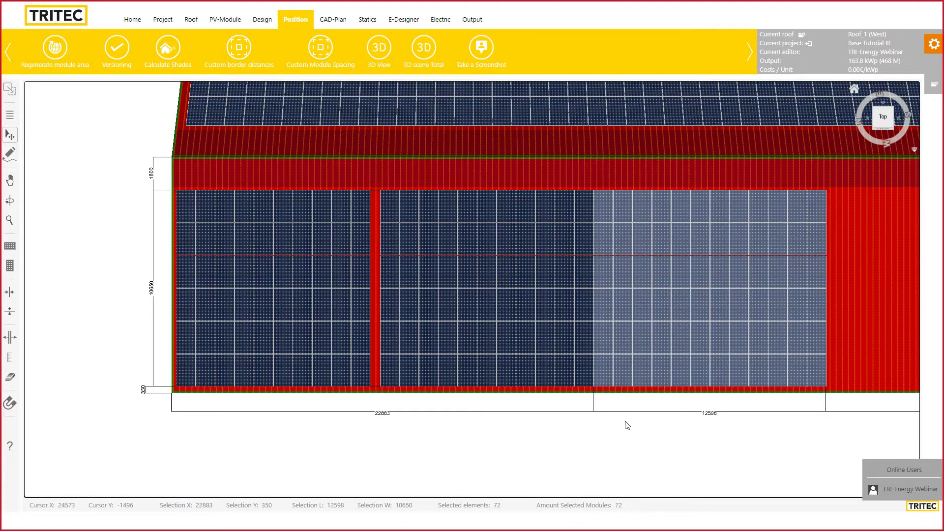
key("Delete")
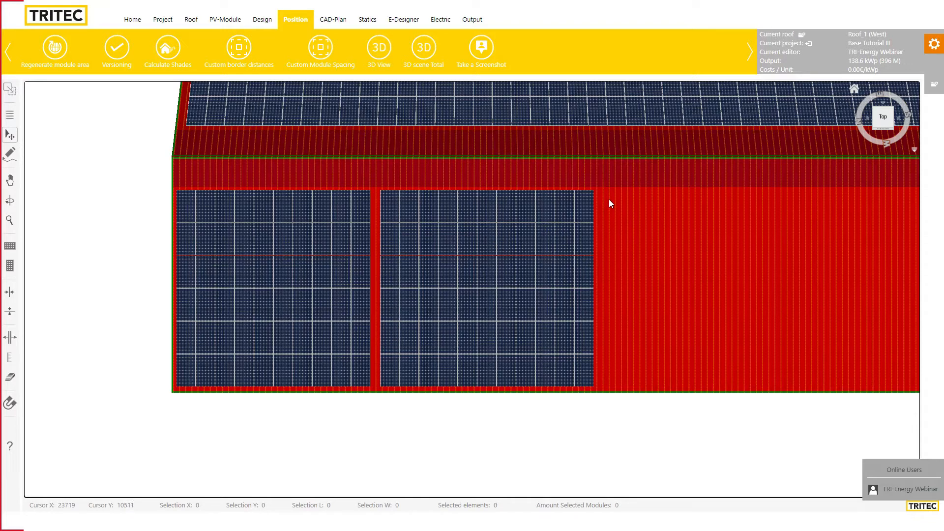
left_click_drag(608, 199, 394, 376)
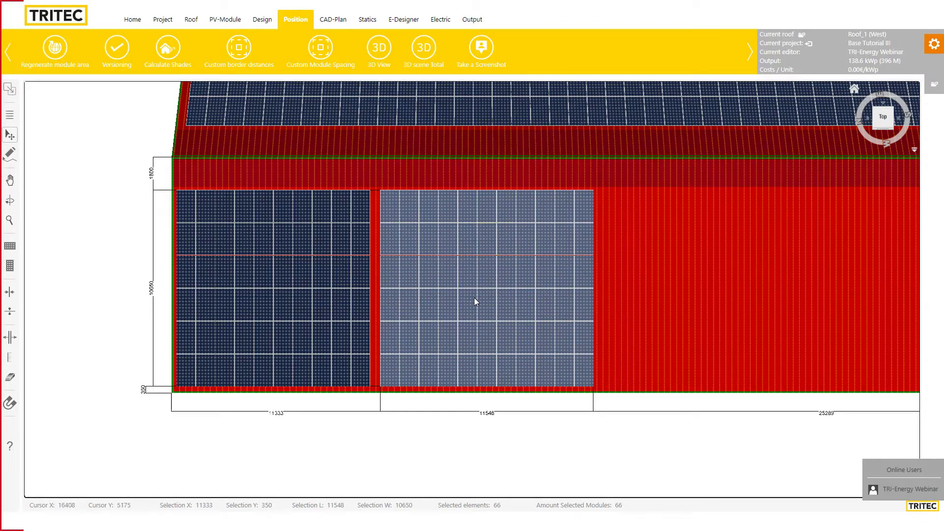
left_click(10, 266)
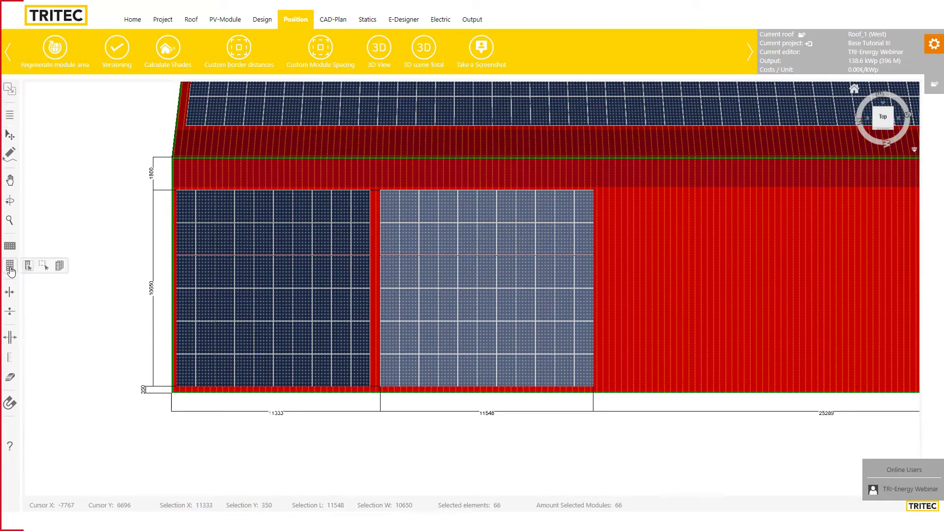
left_click(59, 266)
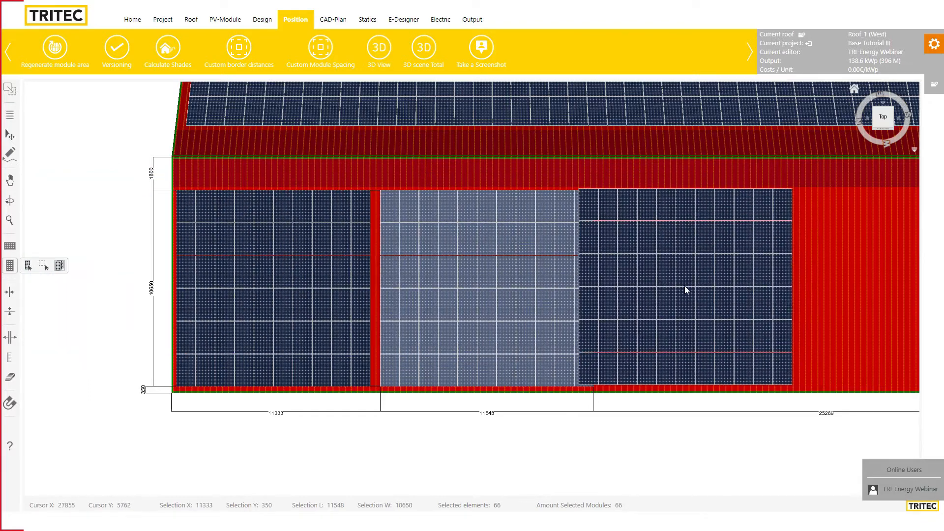
left_click(715, 293)
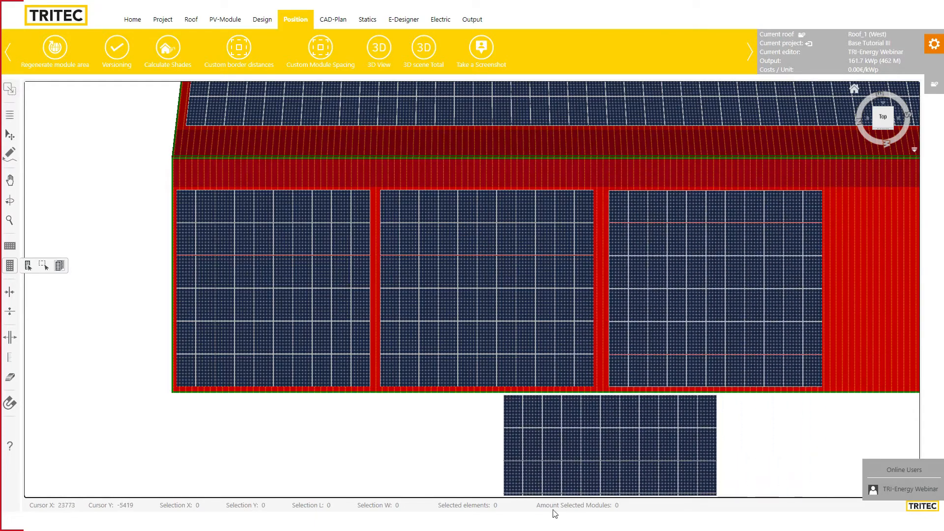
left_click(10, 135)
left_click_drag(861, 196, 613, 382)
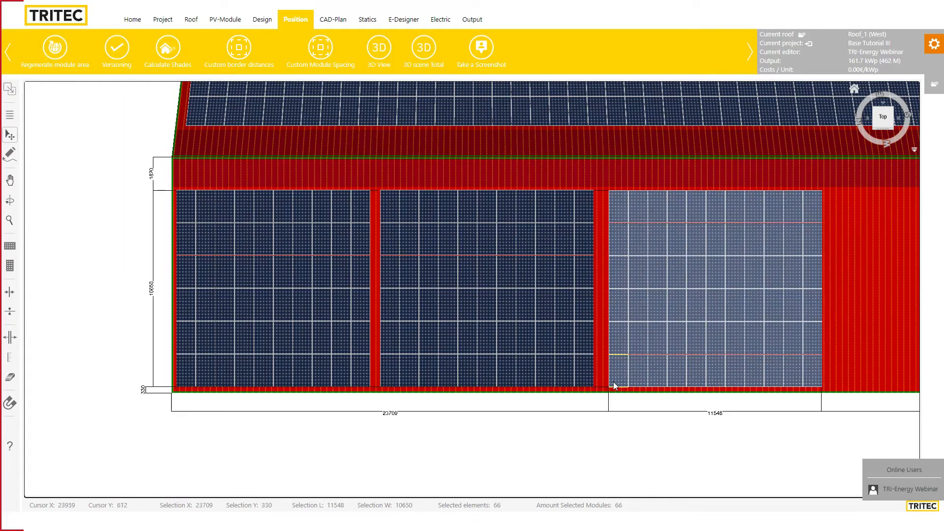
key("Delete")
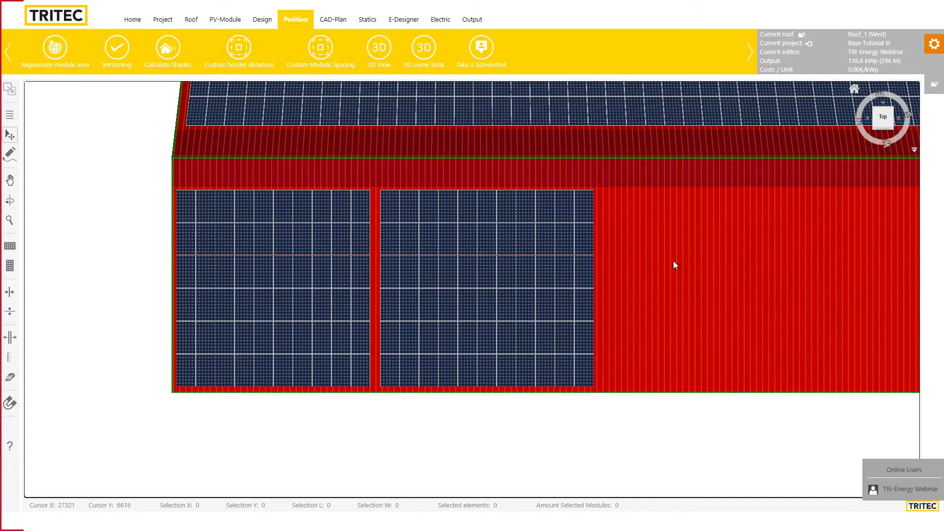
Ctrl-select 15 modules in a checkerboard pattern across the right-hand columns
left_click(580, 205)
left_click(562, 243, "ctrl")
left_click(588, 276, "ctrl")
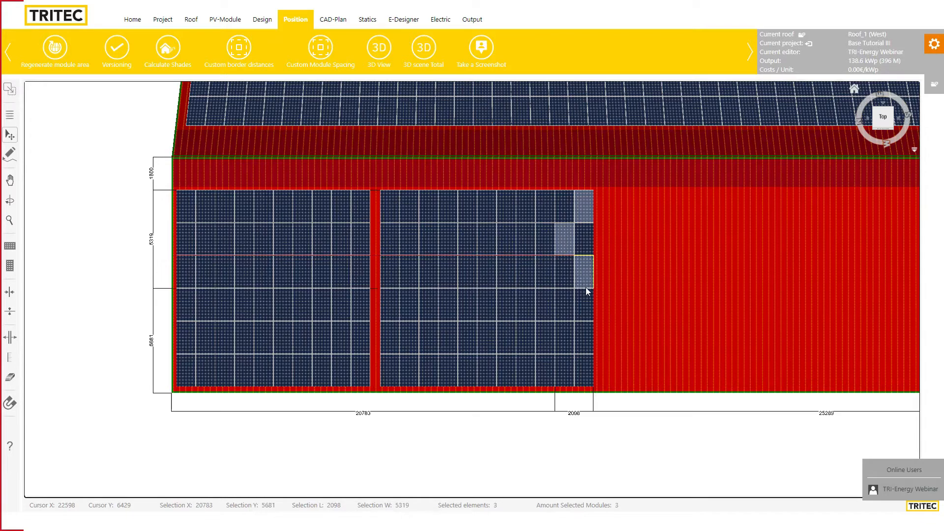
left_click(566, 305, "ctrl")
left_click(581, 339, "ctrl")
left_click(563, 371, "ctrl")
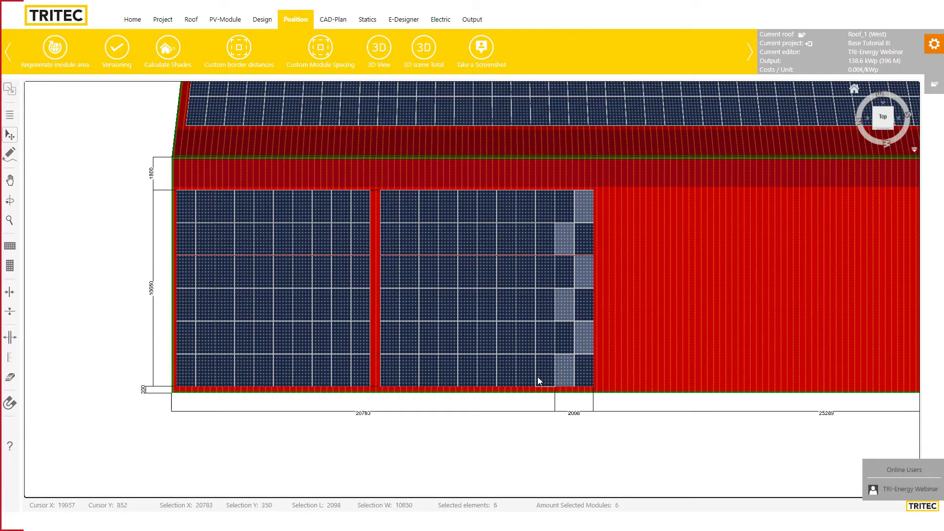
left_click(543, 341, "ctrl")
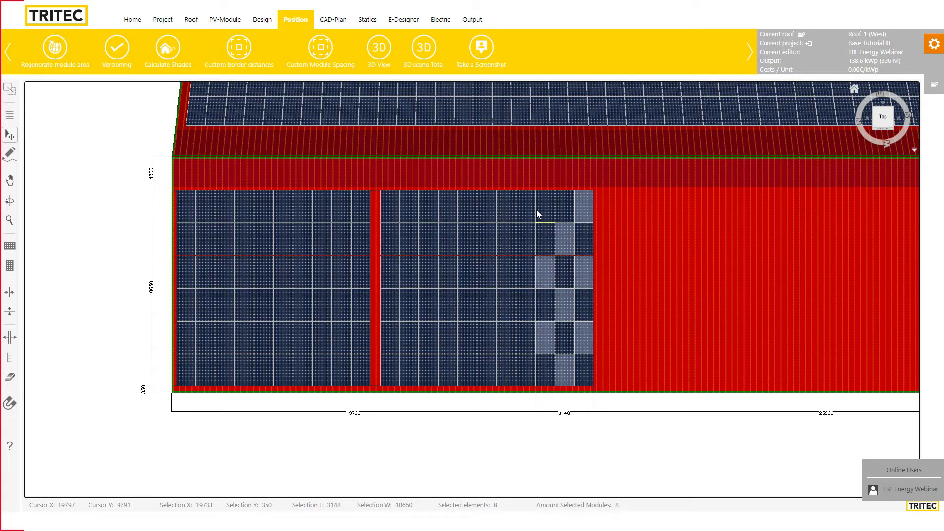
left_click(529, 241, "ctrl")
left_click(524, 311, "ctrl")
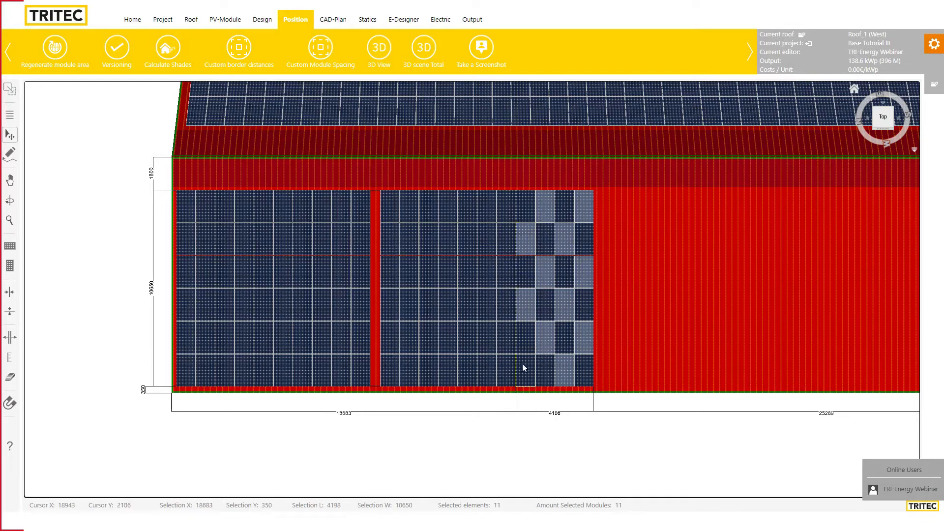
left_click(522, 364, "ctrl")
left_click(506, 345, "ctrl")
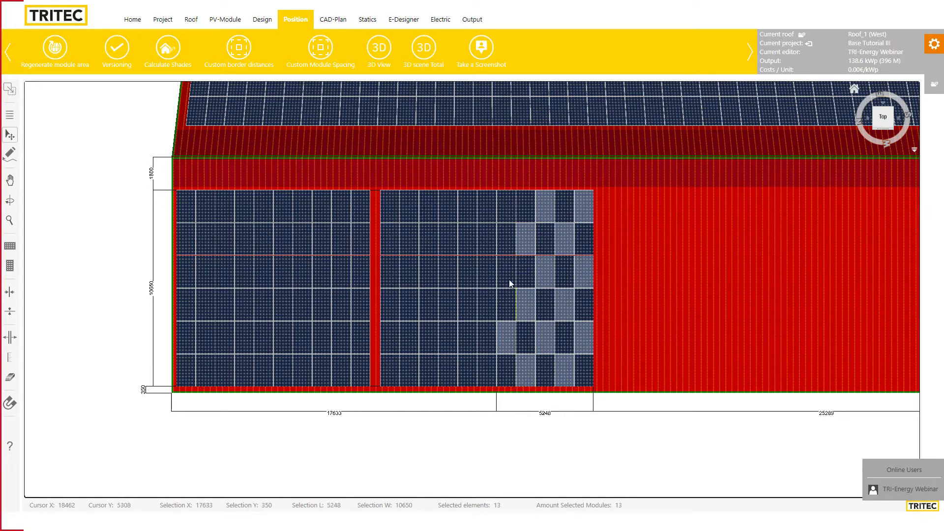
left_click(501, 212, "ctrl")
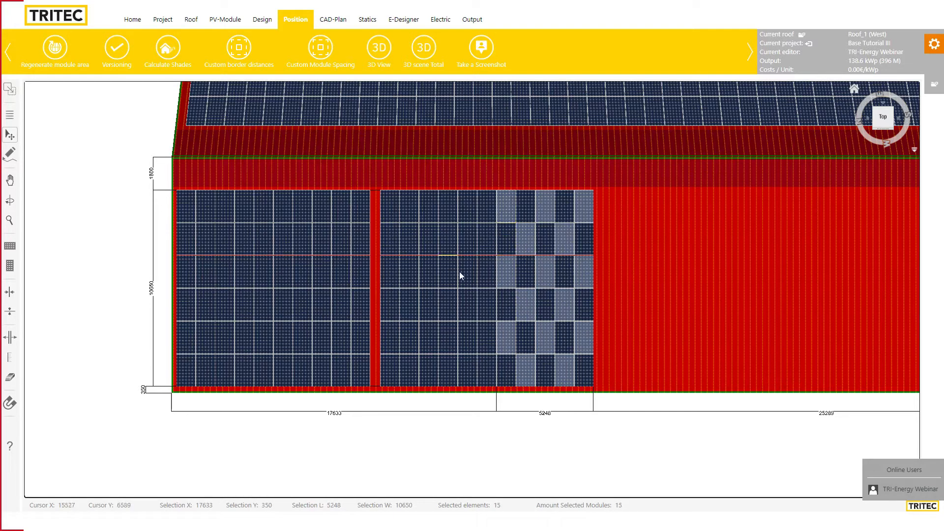
Copy the checkerboard block and place copies along the roof, reaching 441 modules and 154.35 kWp
left_click(10, 266)
left_click(59, 266)
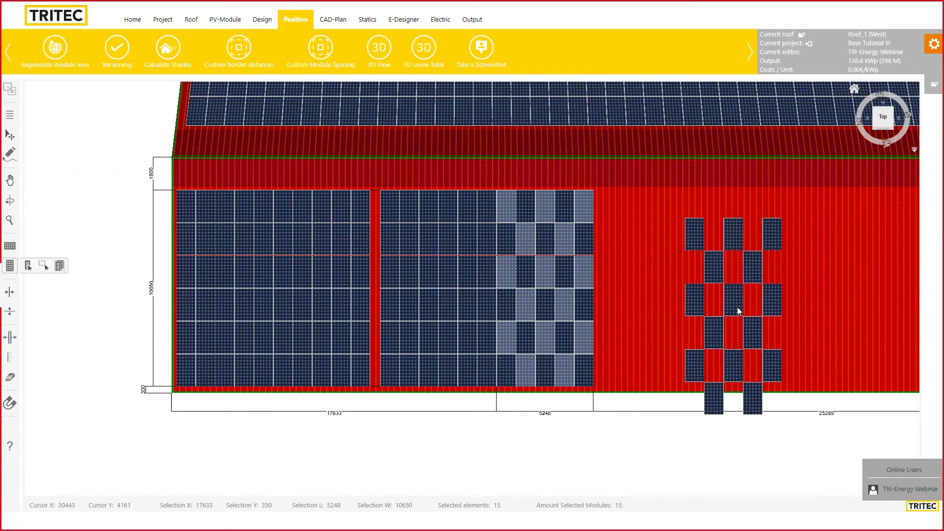
left_click(641, 286)
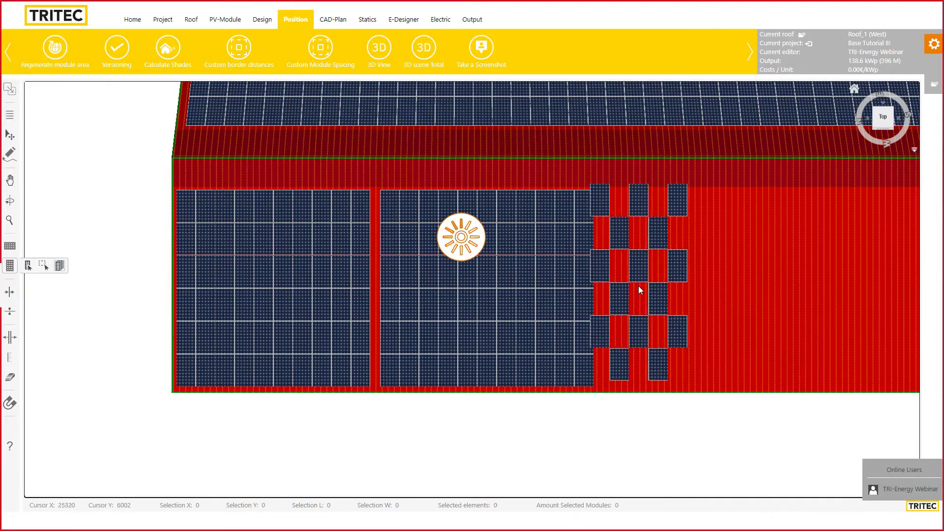
left_click(643, 288)
left_click(734, 284)
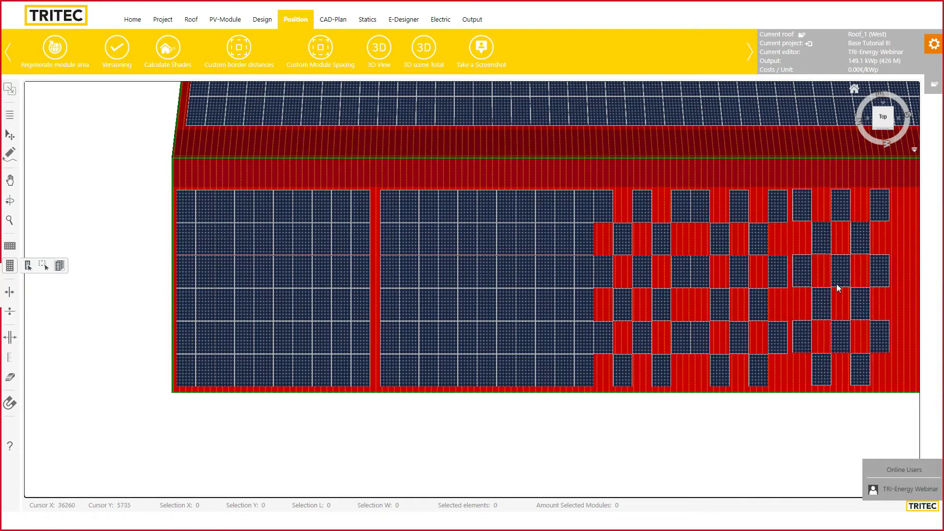
left_click(830, 288)
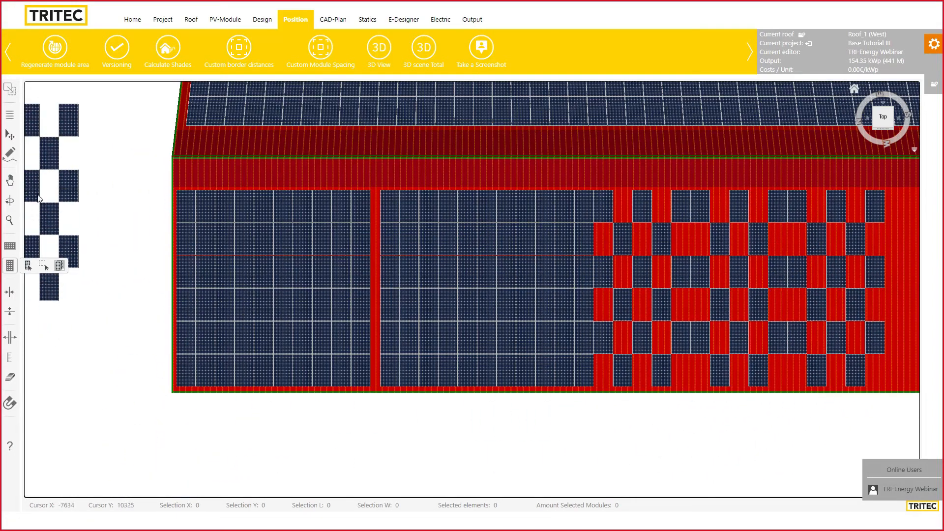
left_click(9, 134)
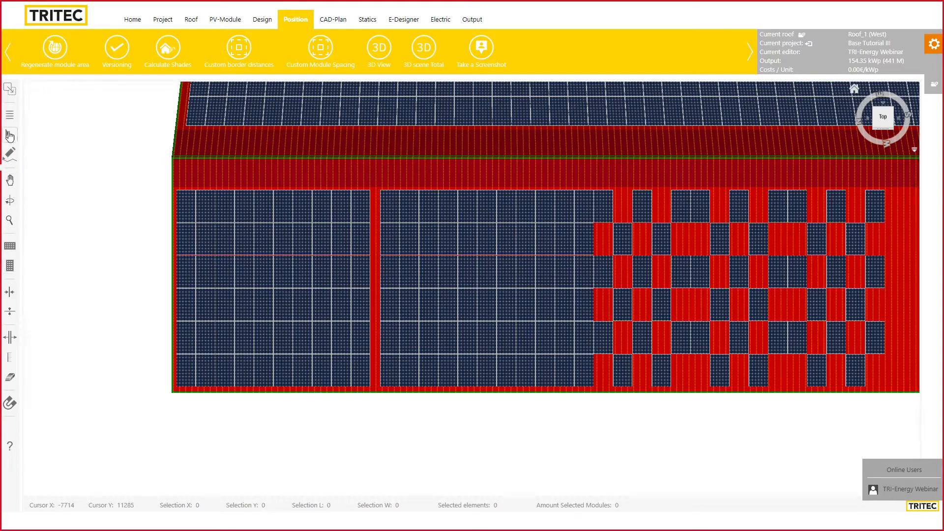
Regenerate the module area to fill the whole west roof and review the resulting layout
left_click(54, 48)
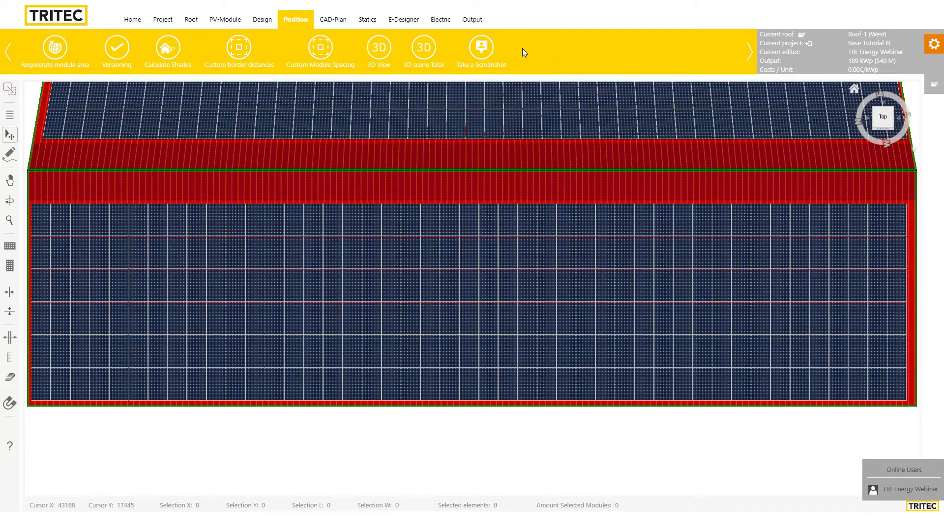
scroll(567, 267, "down", 3)
scroll(567, 268, "up", 2)
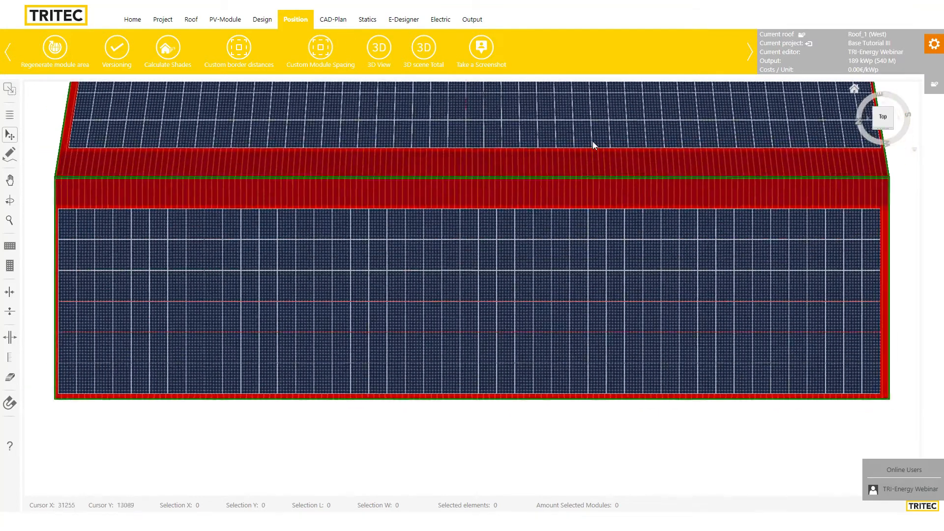
scroll(565, 197, "down", 3)
scroll(580, 167, "up", 3)
scroll(465, 205, "up", 1)
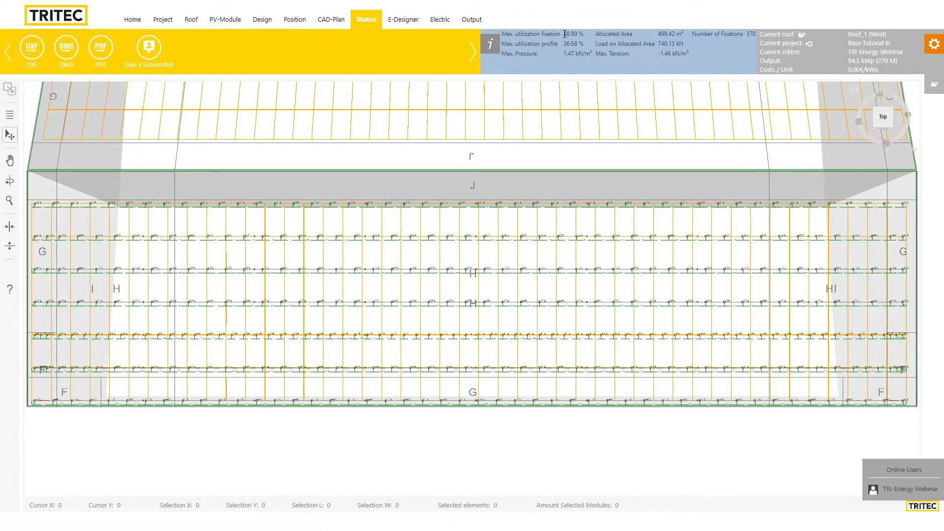
left_click_drag(564, 34, 585, 43)
left_click(568, 35)
scroll(585, 236, "up", 6)
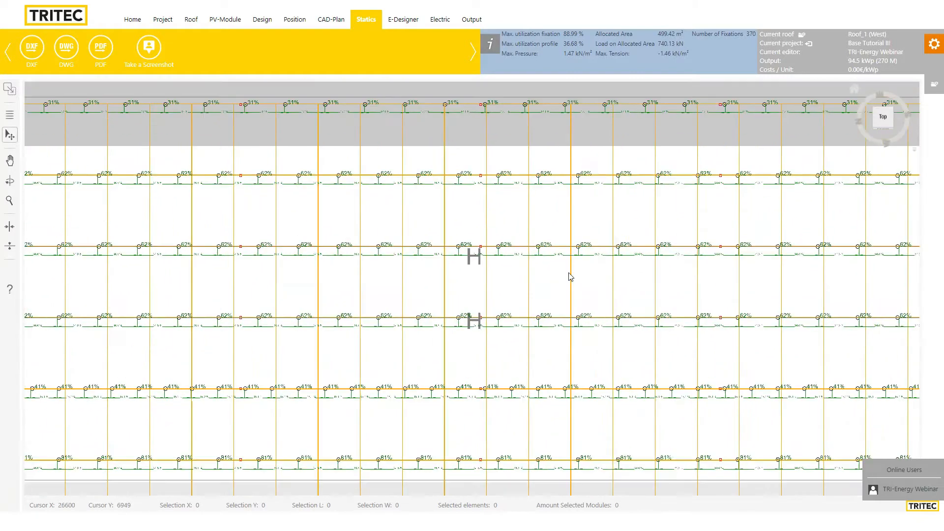
scroll(552, 249, "down", 5)
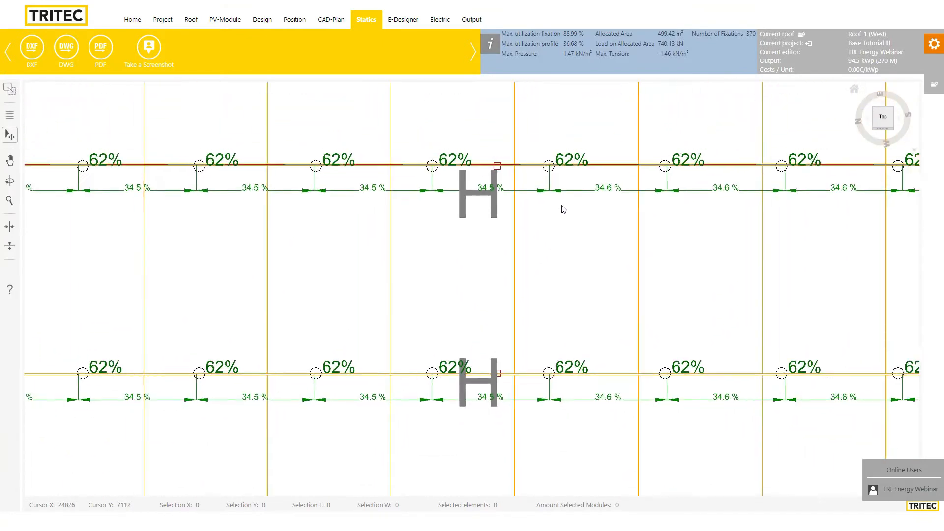
left_click_drag(637, 311, 633, 378)
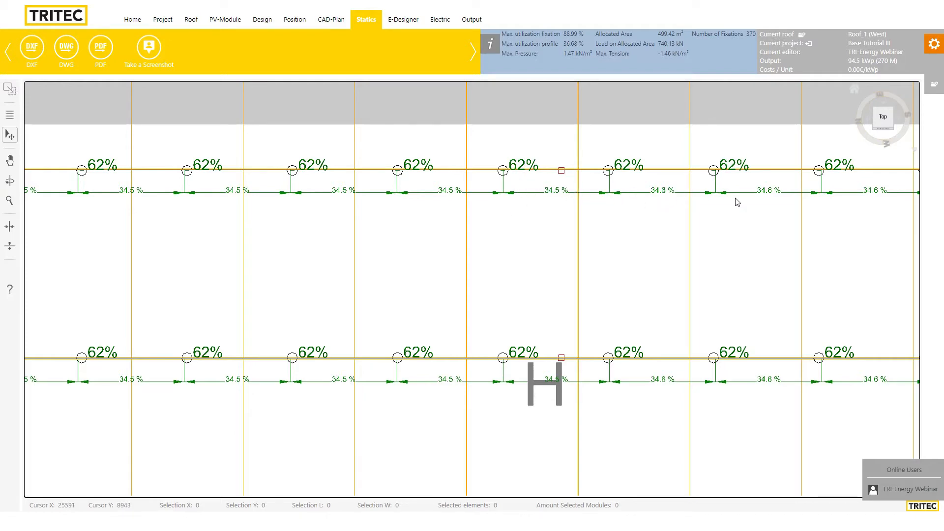
scroll(719, 215, "down", 3)
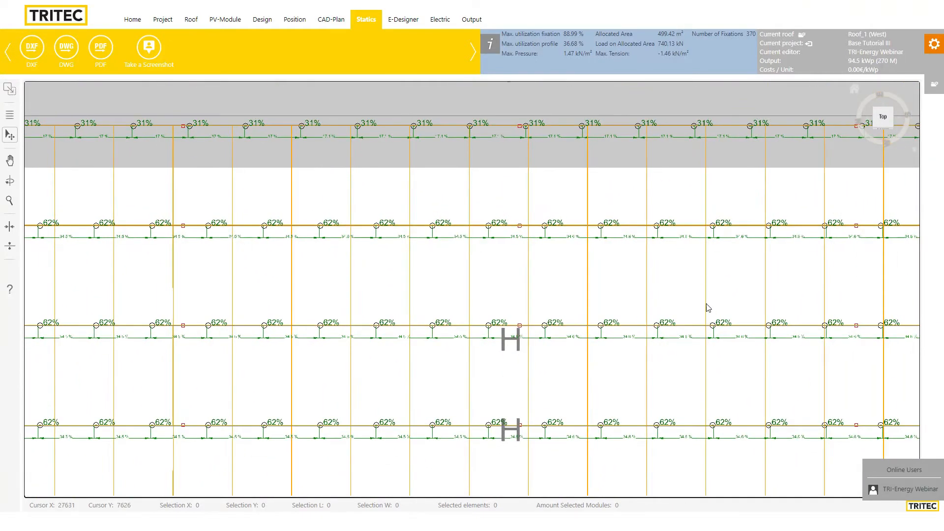
scroll(652, 148, "up", 1)
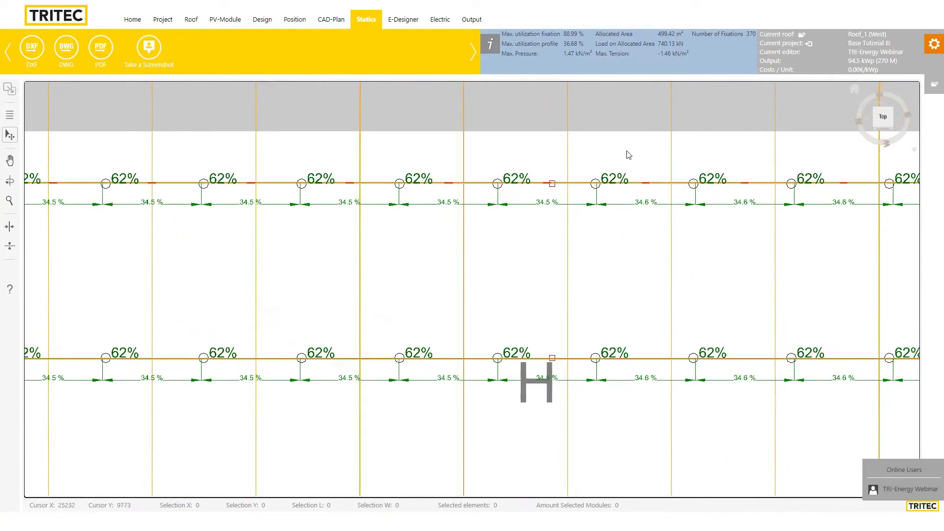
scroll(625, 153, "up", 3)
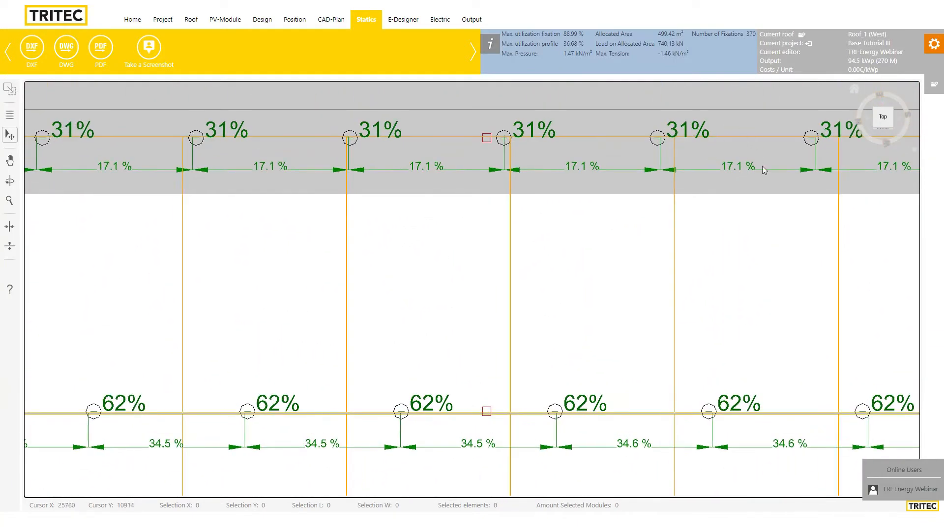
scroll(763, 167, "down", 5)
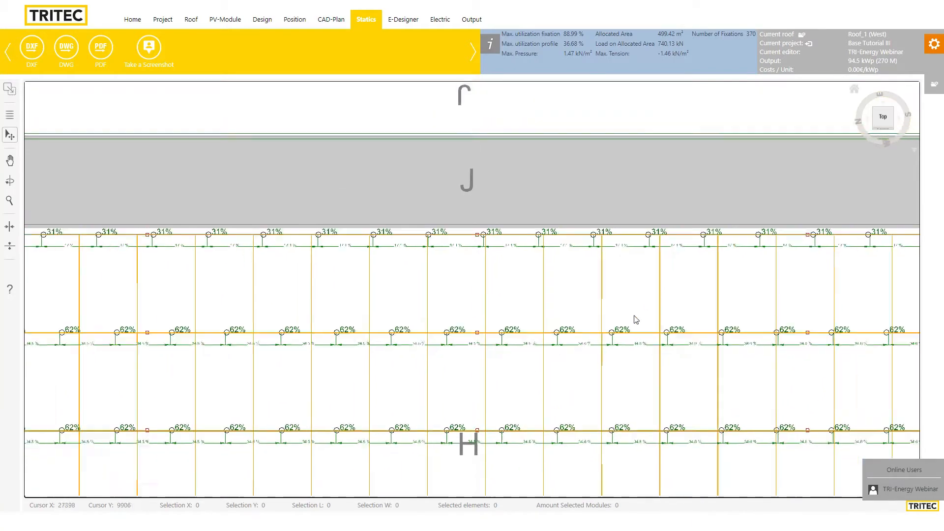
scroll(482, 281, "up", 1)
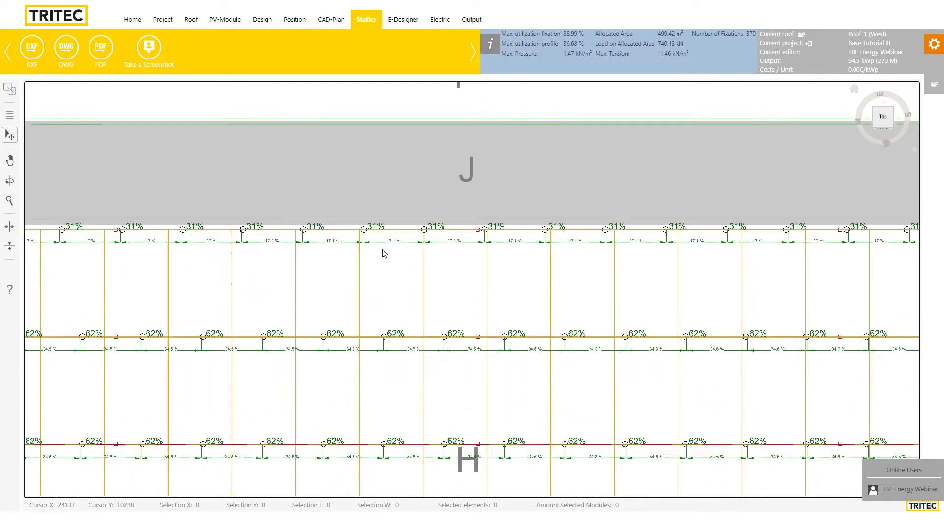
Turn on the Structural details - extended layer in the statics layer list
left_click(9, 116)
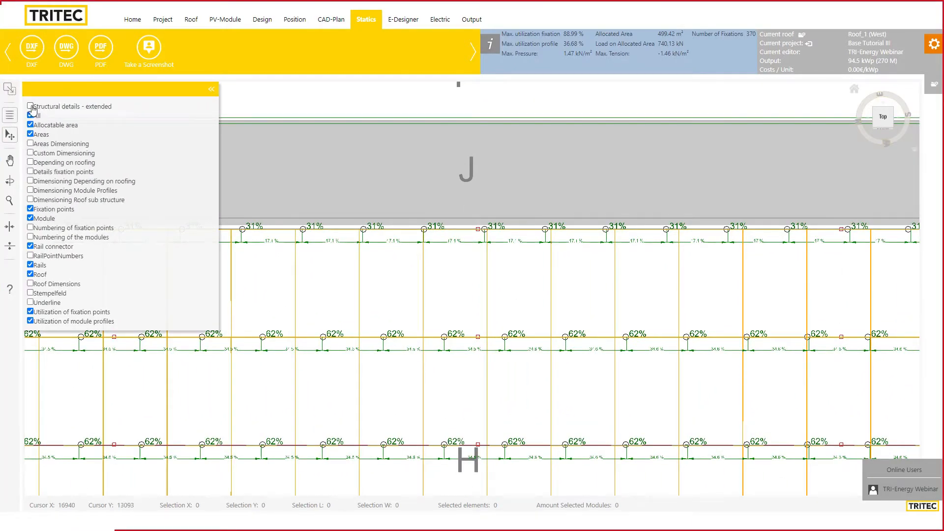
left_click(31, 107)
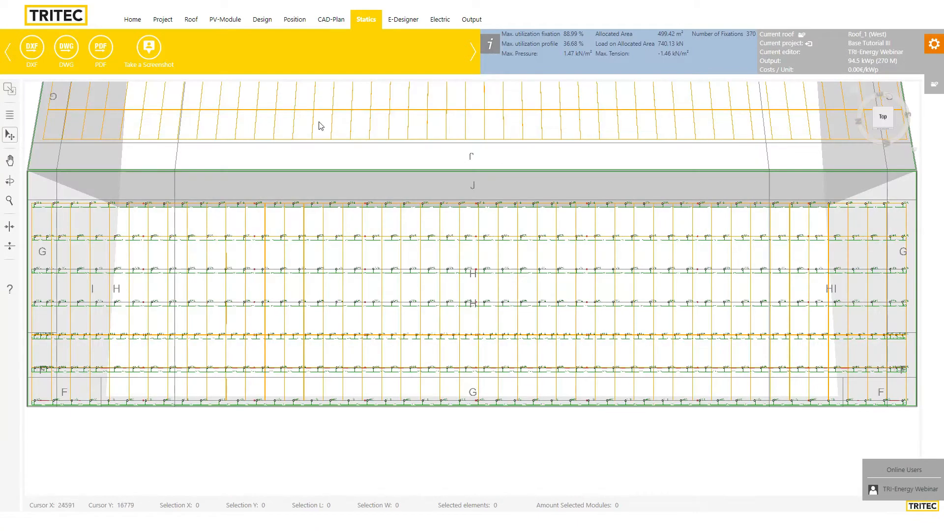
left_click(10, 114)
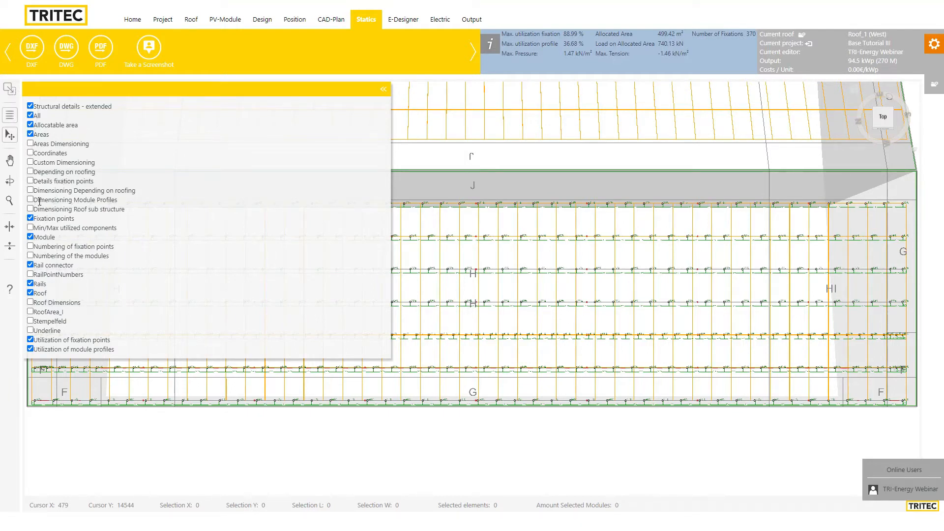
left_click(30, 237)
left_click(31, 237)
Enable the Min/Max utilized components and Details fixation points layers
left_click(30, 237)
left_click(30, 227)
left_click(30, 237)
scroll(583, 235, "up", 3)
scroll(578, 231, "up", 2)
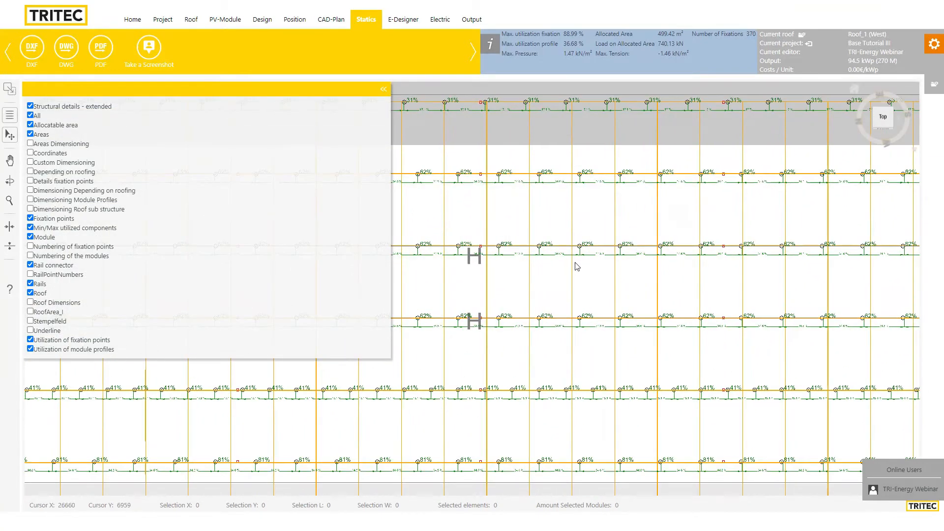
left_click(30, 181)
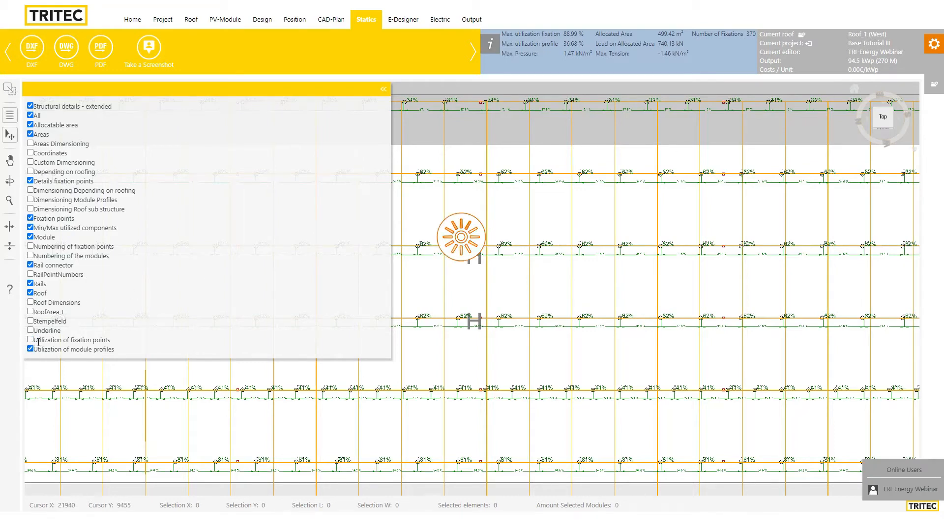
Zoom around the statics drawing to inspect the fixation loads and close the layer list
scroll(569, 231, "up", 5)
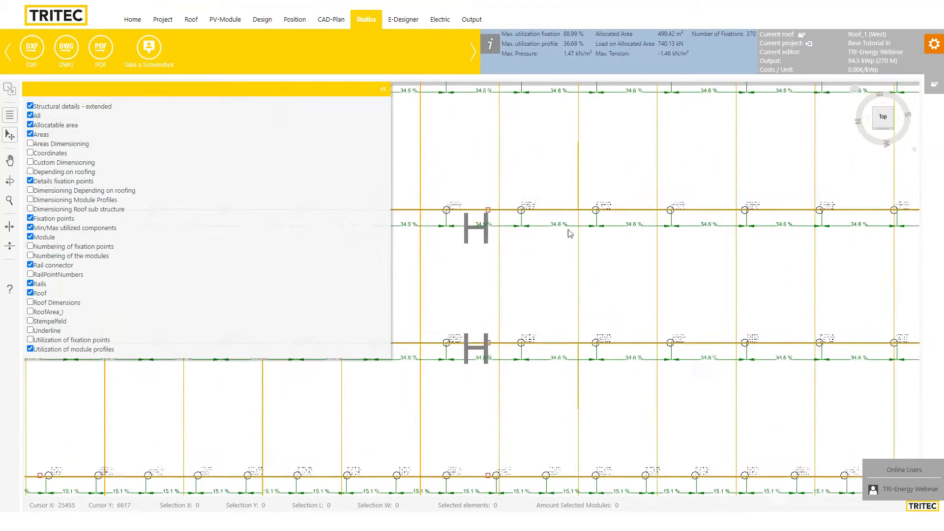
scroll(578, 318, "up", 5)
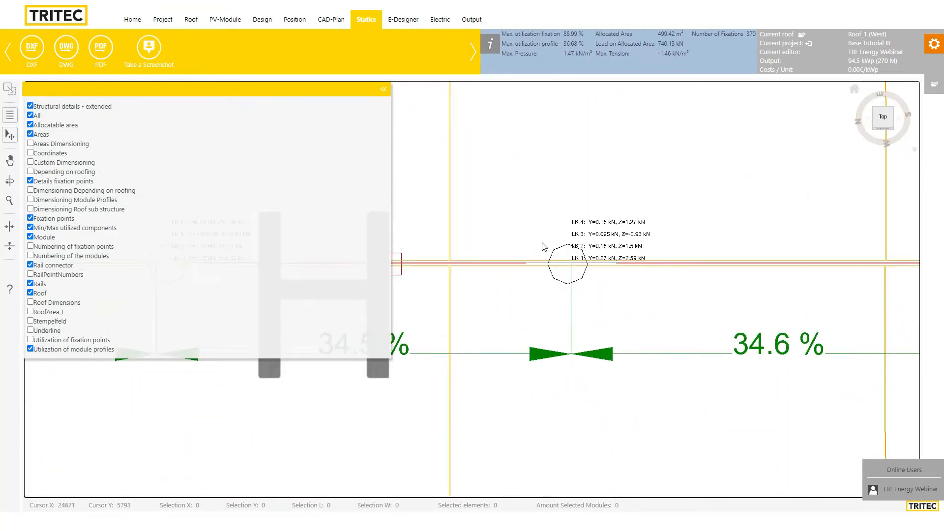
scroll(634, 234, "up", 3)
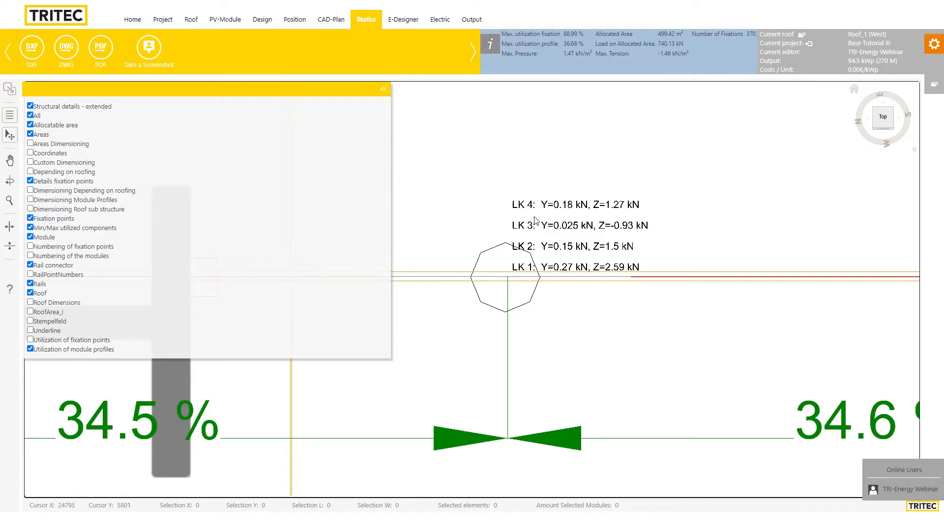
scroll(536, 192, "down", 1)
scroll(521, 279, "down", 1)
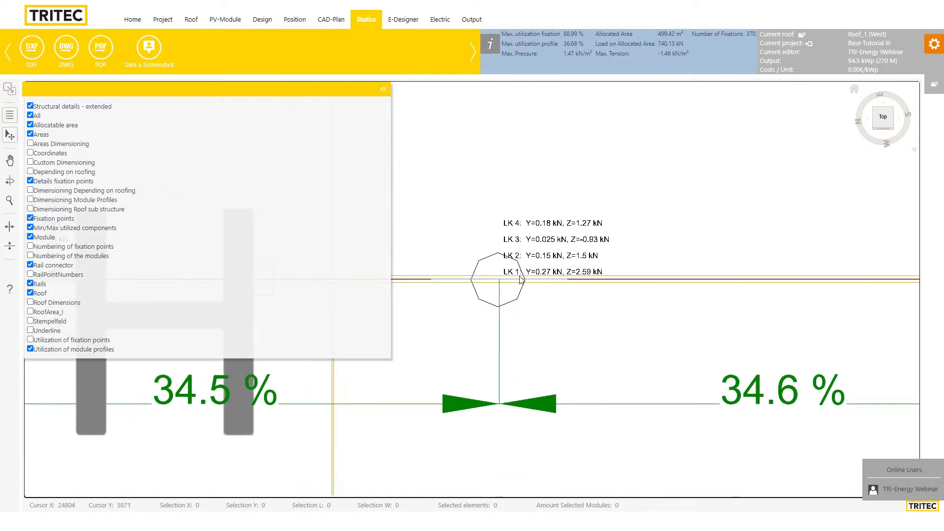
scroll(511, 243, "down", 2)
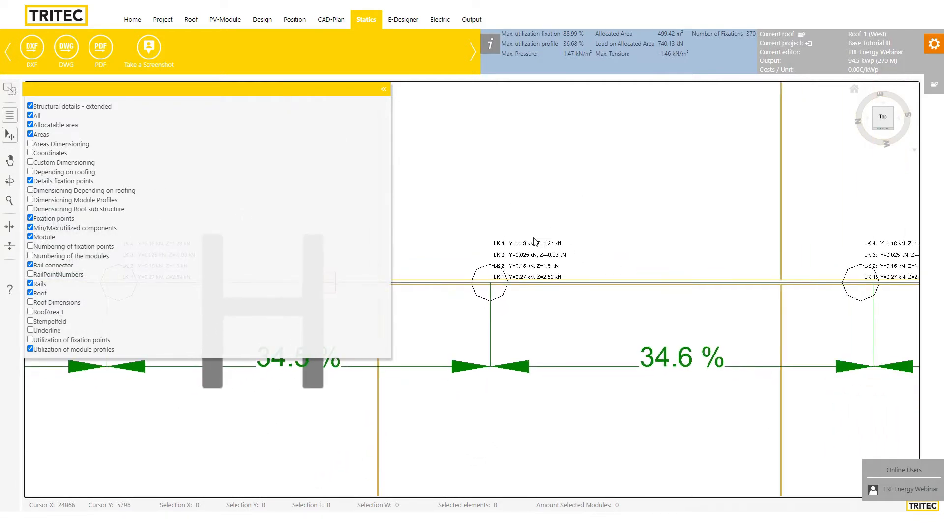
left_click(384, 91)
scroll(543, 231, "up", 3)
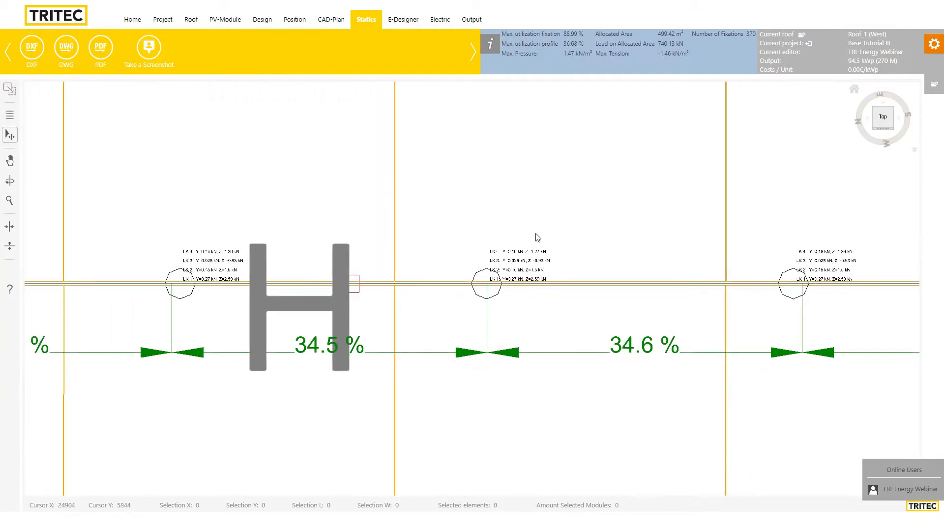
scroll(524, 244, "up", 1)
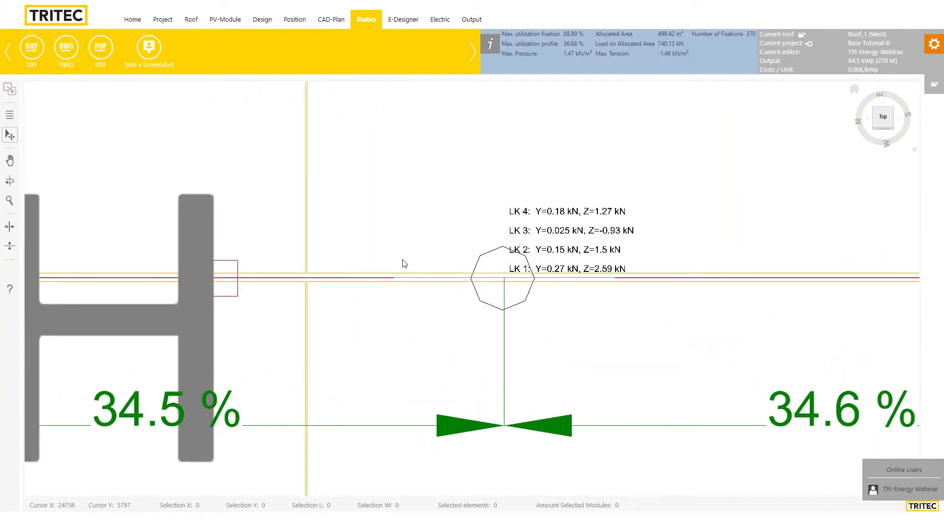
Zoom out of the statics plan and return to the west roof's Position layout
left_click(9, 114)
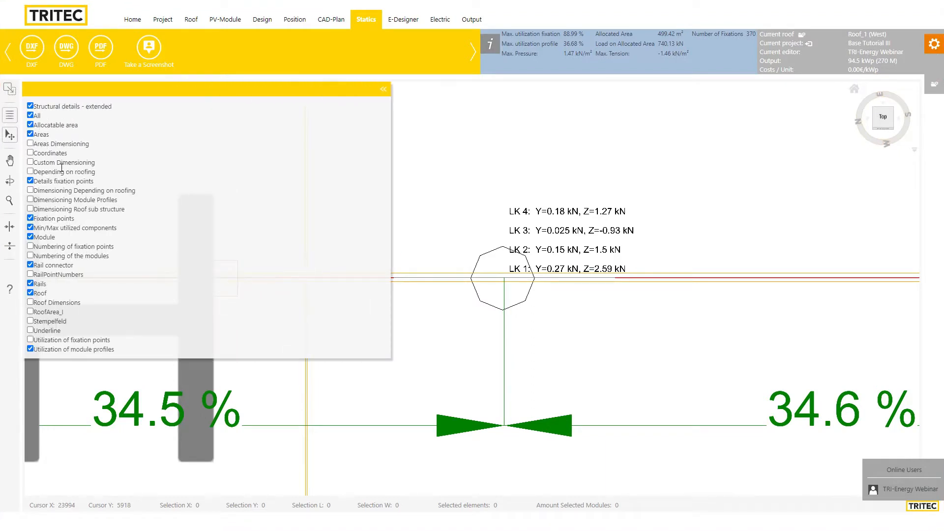
left_click(383, 89)
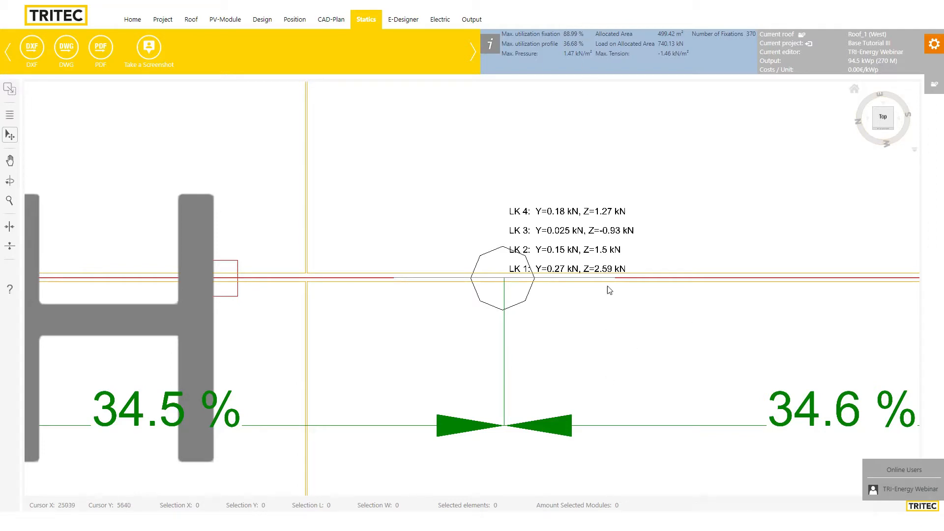
scroll(609, 290, "down", 3)
scroll(659, 263, "down", 6)
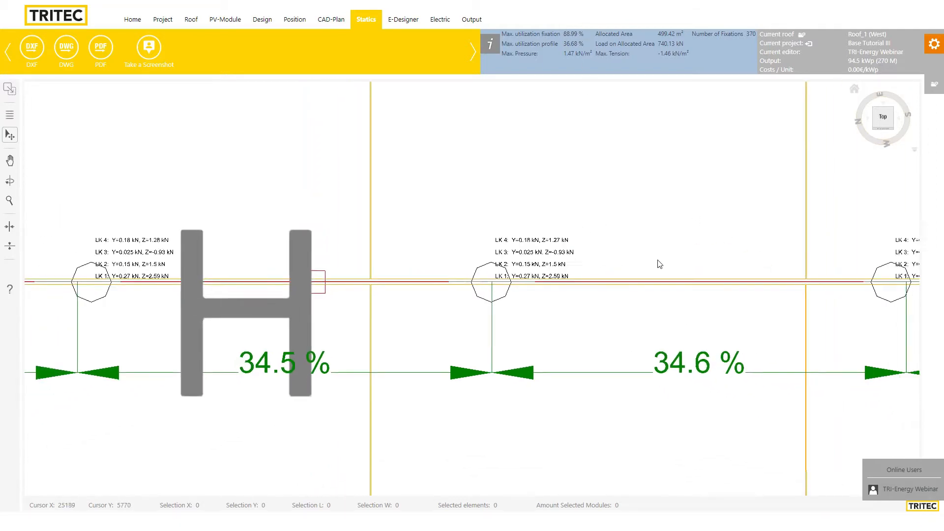
scroll(597, 295, "down", 3)
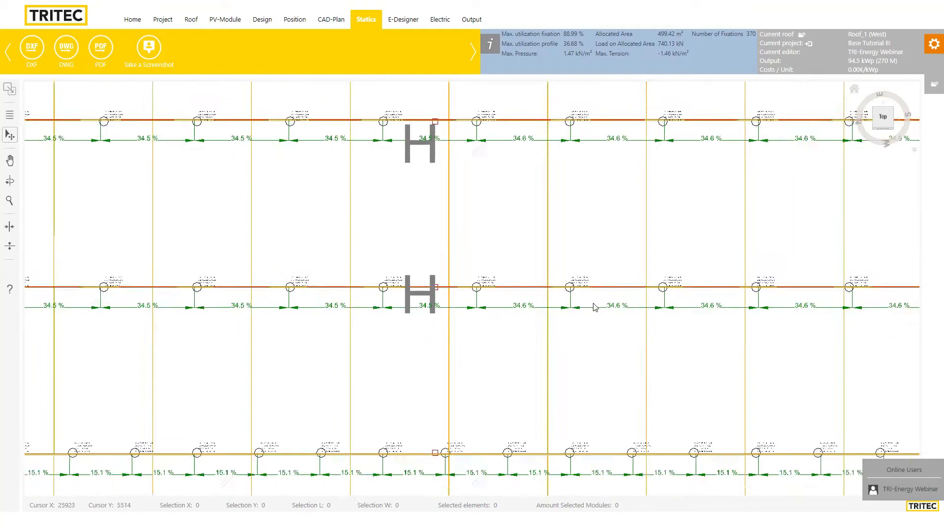
left_click(296, 22)
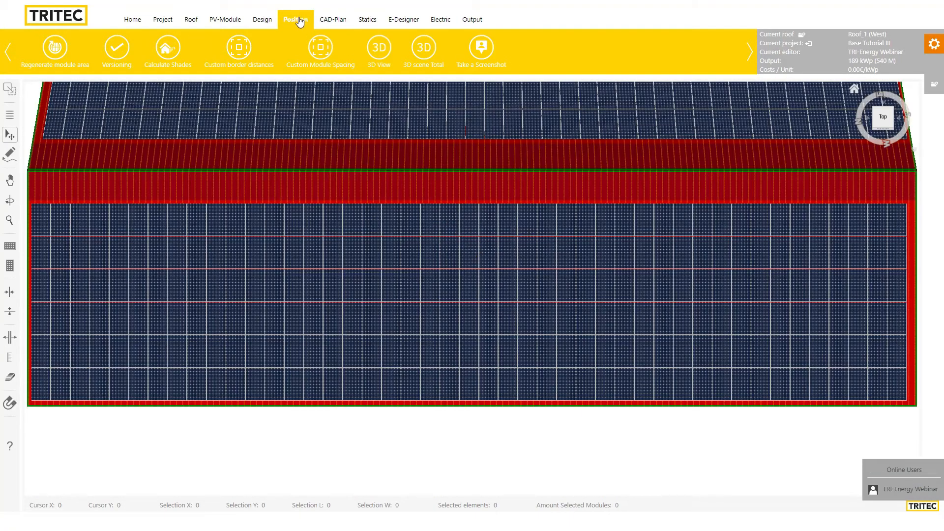
Pan to the lower roof and open the 3D scene Total of the module-covered building
scroll(482, 209, "down", 4)
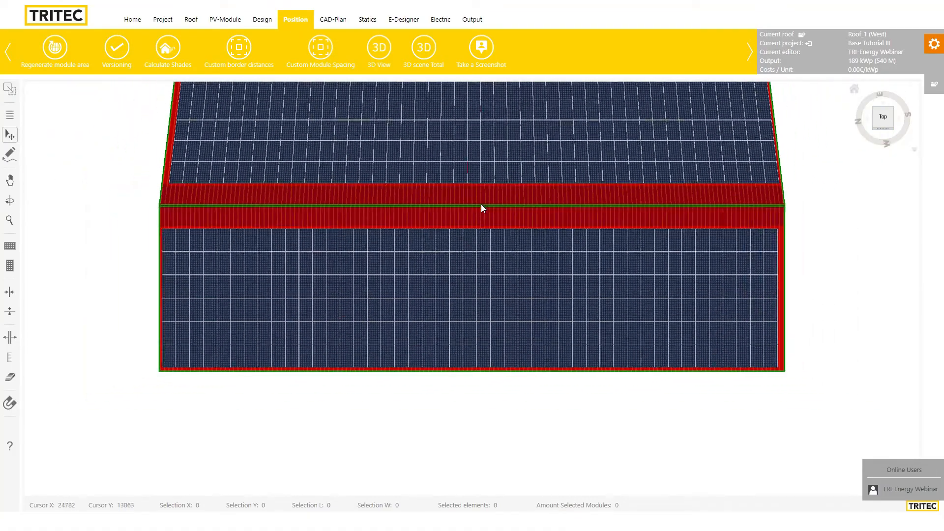
scroll(481, 205, "up", 3)
left_click_drag(468, 203, 453, 269)
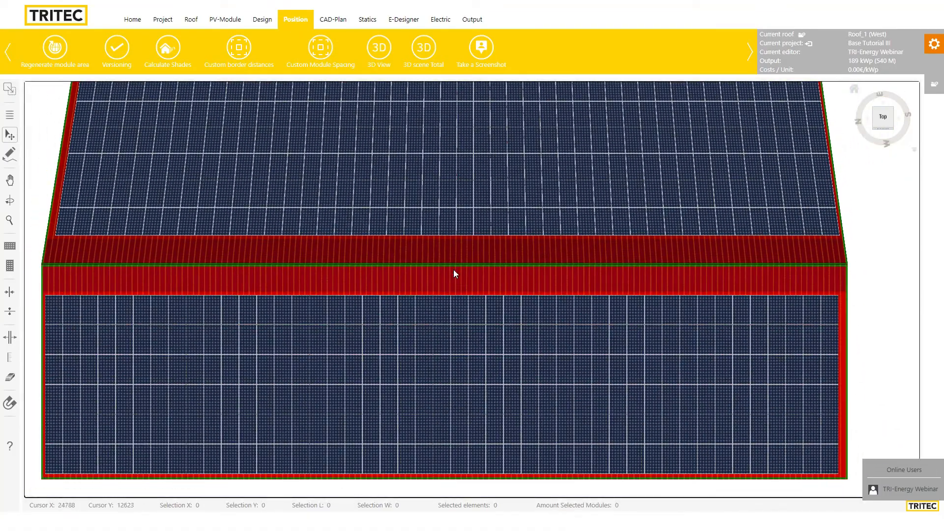
scroll(393, 264, "down", 3)
scroll(526, 301, "up", 1)
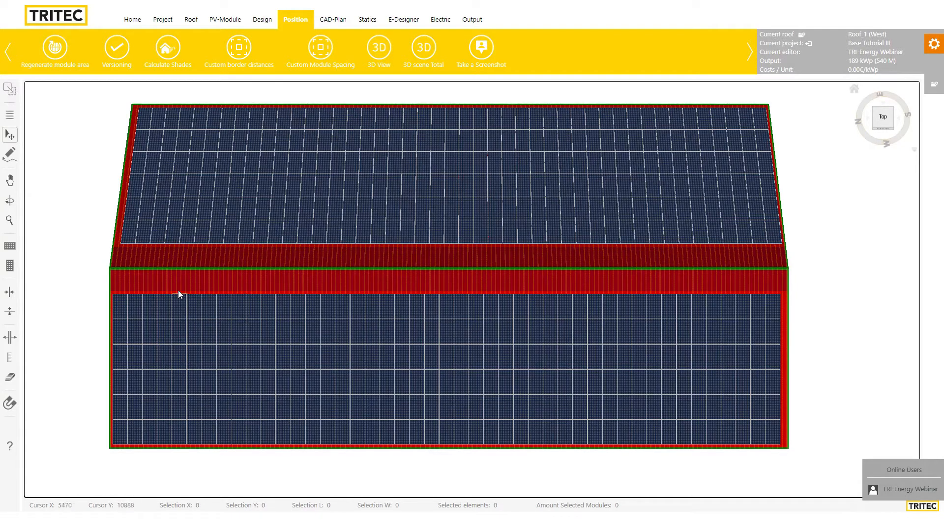
left_click(424, 49)
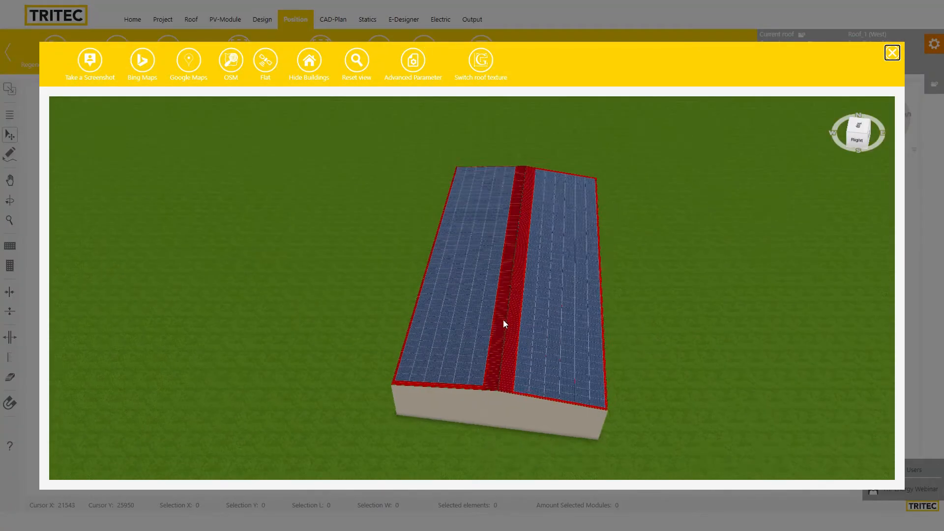
Place the building on Google Maps aerial imagery and orbit toward its front
scroll(505, 327, "down", 2)
left_click_drag(520, 421, 578, 431)
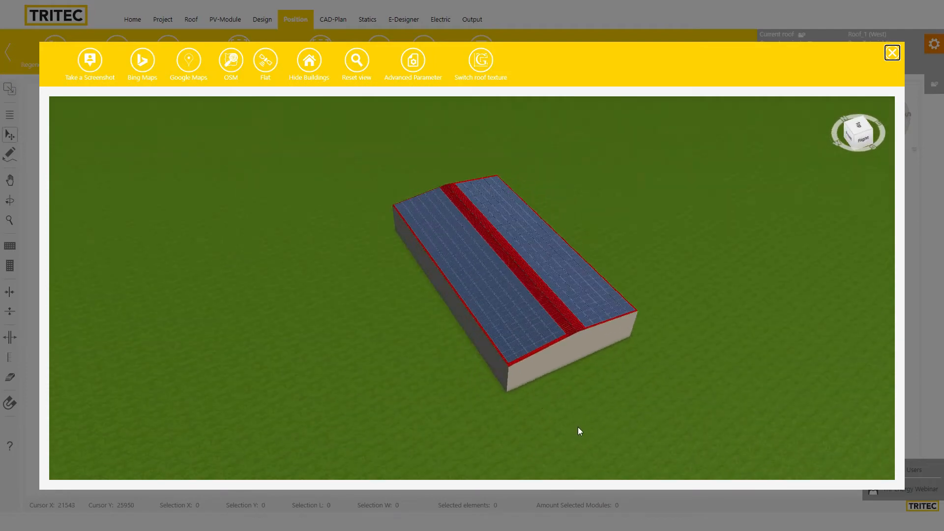
left_click(188, 61)
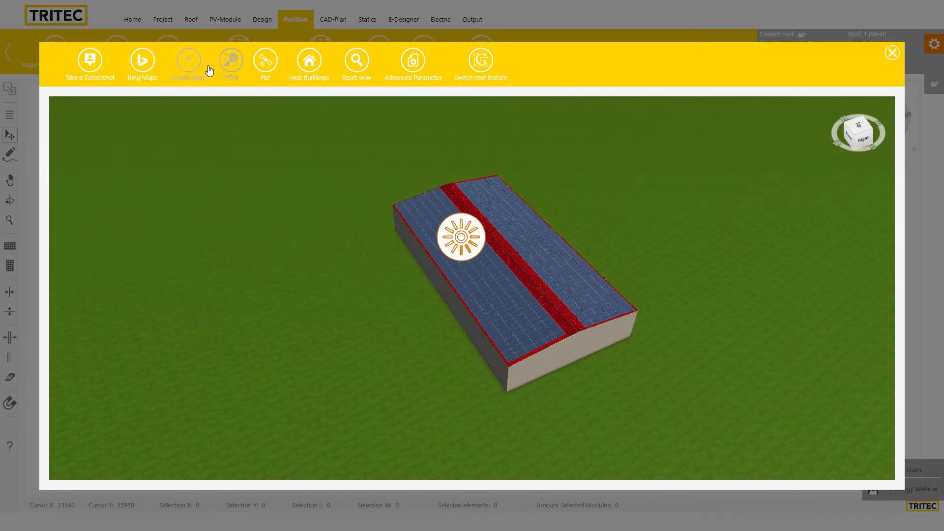
left_click_drag(456, 314, 660, 339)
left_click_drag(566, 273, 441, 372)
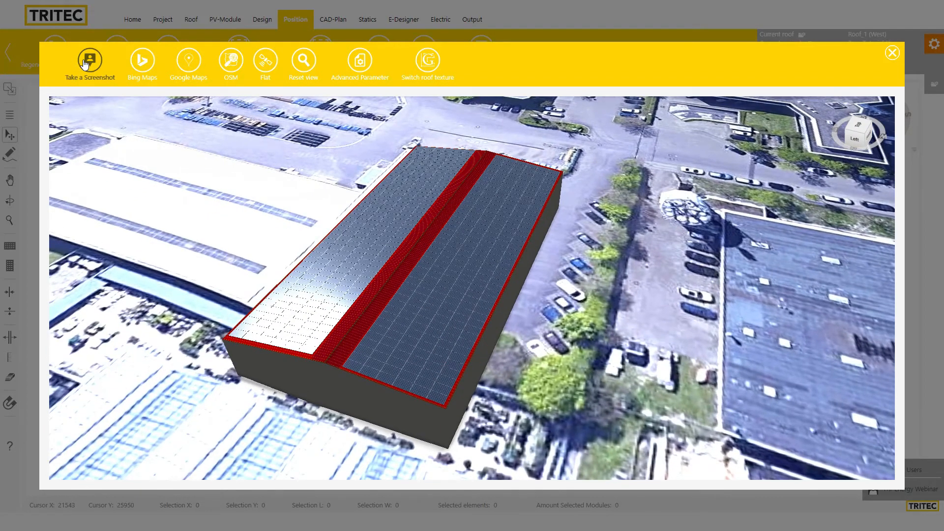
Capture a screenshot of the aerial 3D view and orbit round to the building's right side
left_click(105, 84)
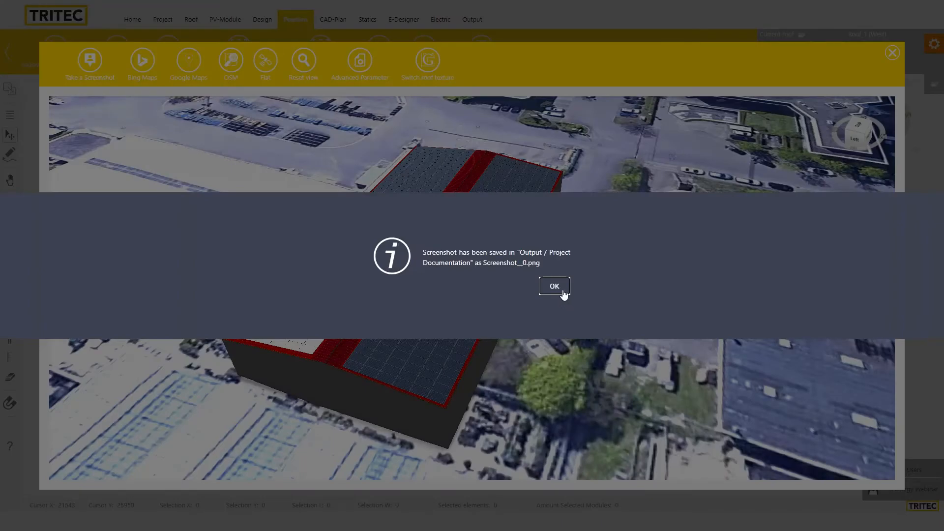
left_click(555, 286)
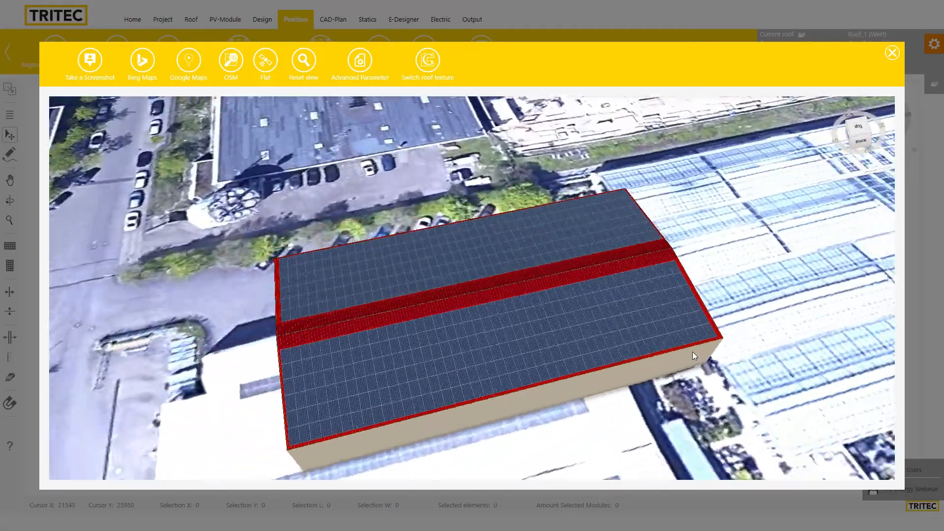
left_click_drag(692, 352, 787, 351)
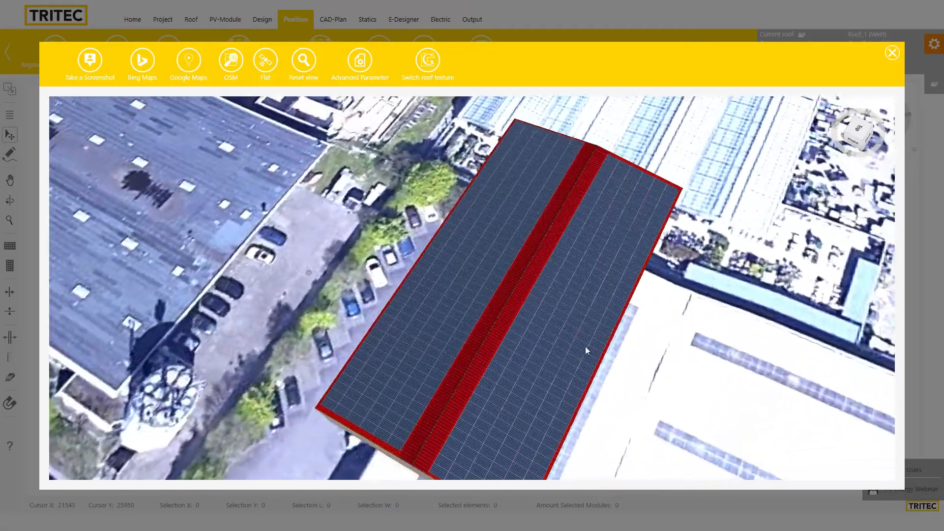
scroll(555, 371, "up", 2)
left_click_drag(532, 392, 494, 357)
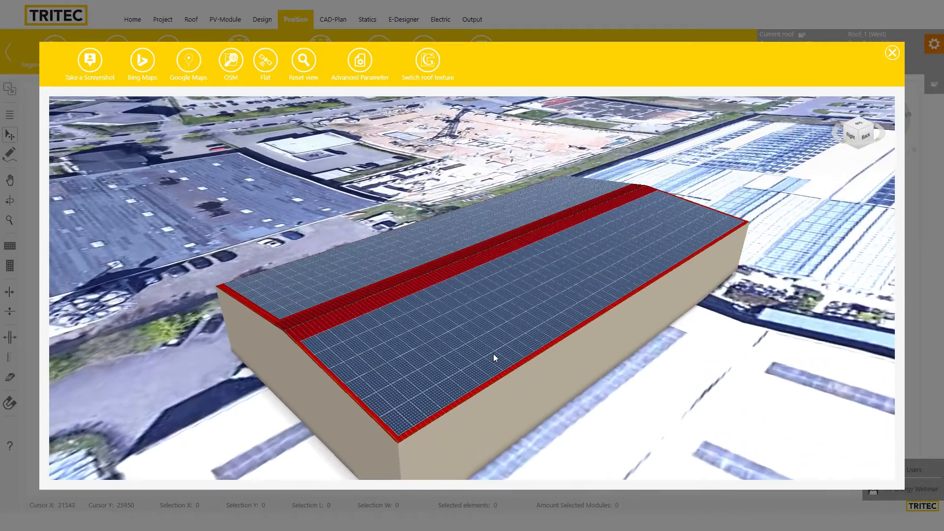
Save Screenshot_1.png of the aerial view and switch the background to Bing Maps
left_click(89, 61)
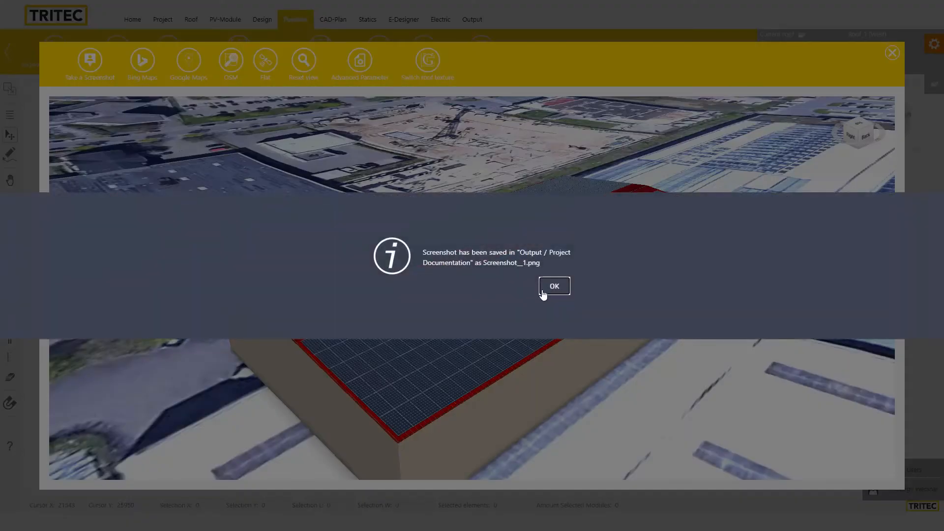
left_click(553, 286)
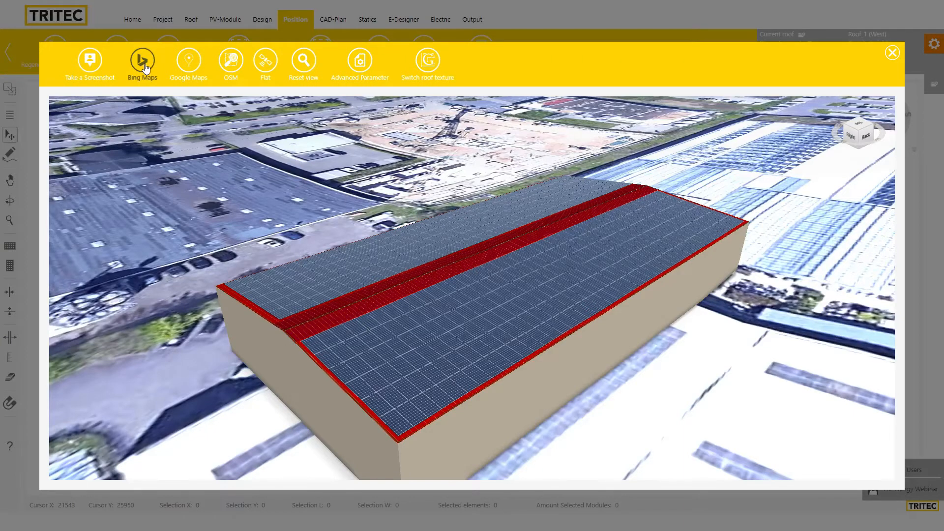
left_click(140, 62)
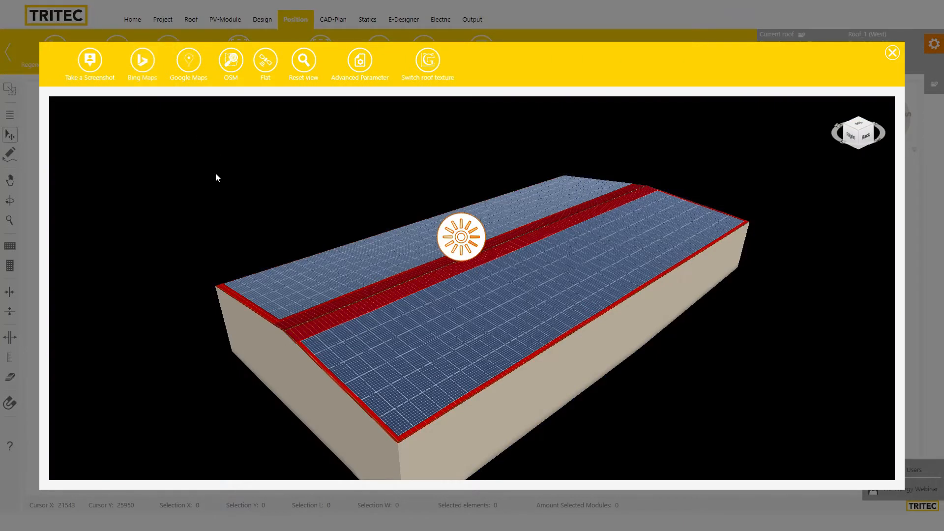
Orbit the building over the Bing imagery and close the 3D scene
left_click_drag(323, 258, 721, 411)
left_click_drag(413, 392, 124, 336)
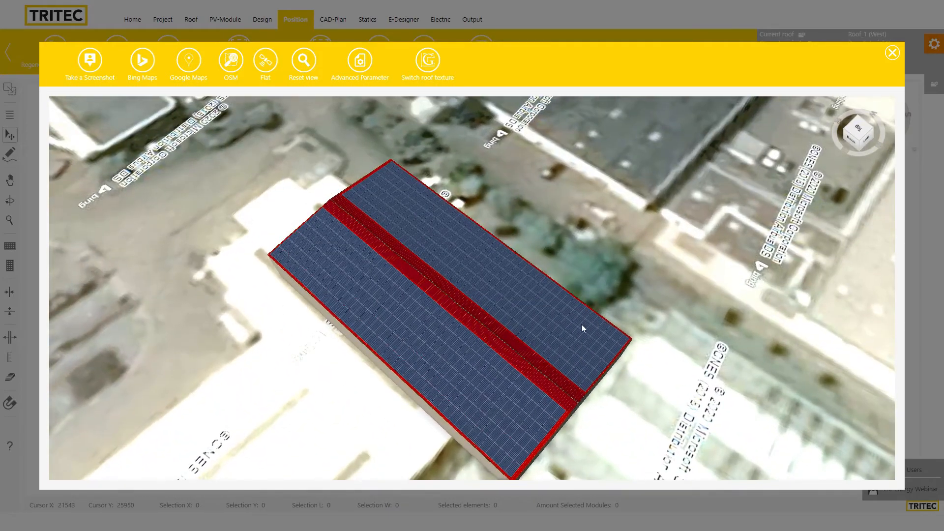
left_click_drag(581, 324, 470, 116)
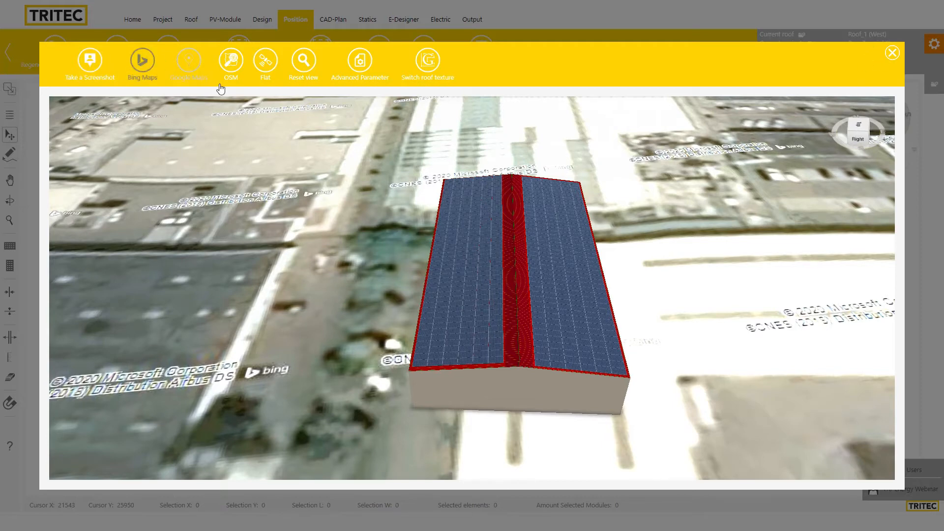
left_click(891, 55)
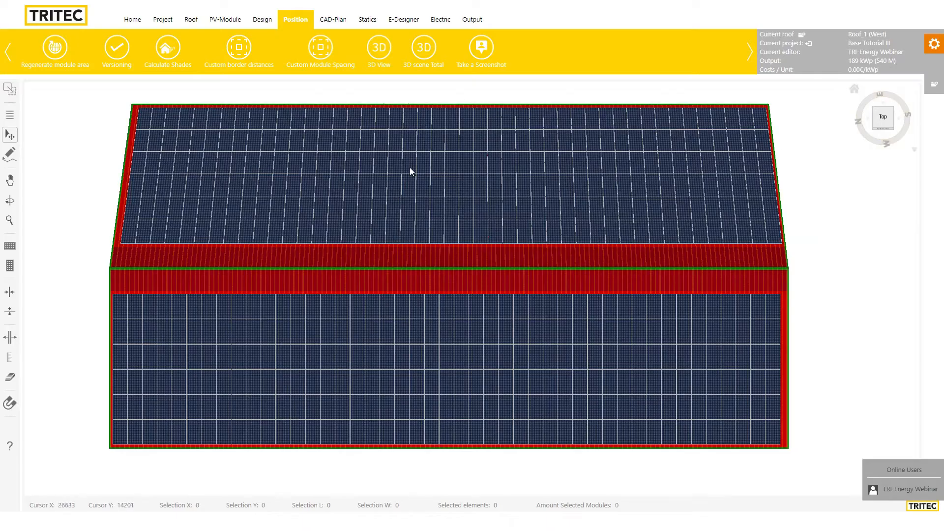
Open the west roof's CAD plan and show the Areas and Coordinates layers
left_click(334, 19)
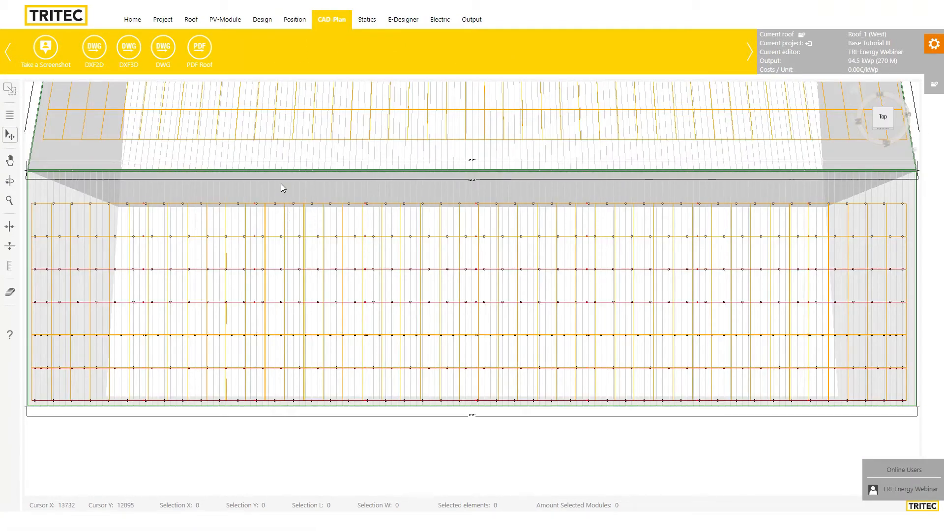
mouse_move(294, 184)
left_mouse_down()
mouse_move(335, 182)
mouse_move(310, 181)
left_mouse_up()
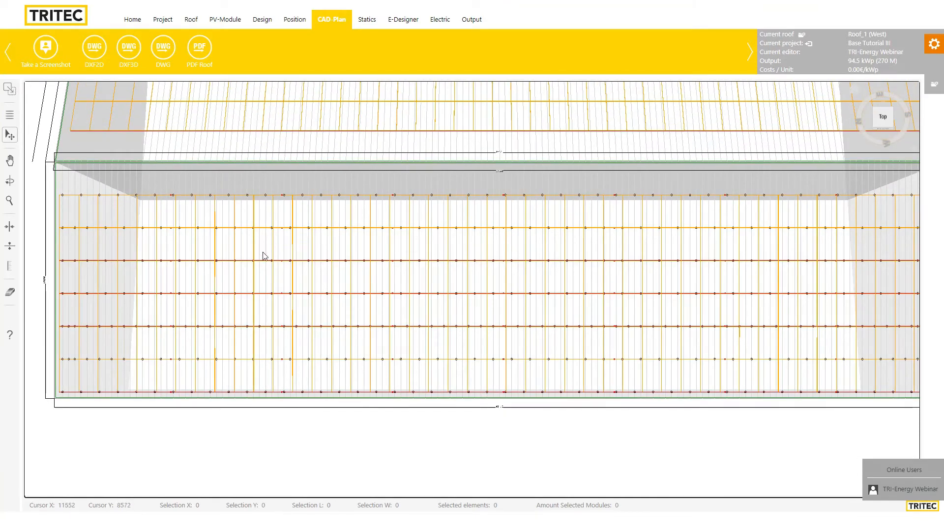
left_click(10, 116)
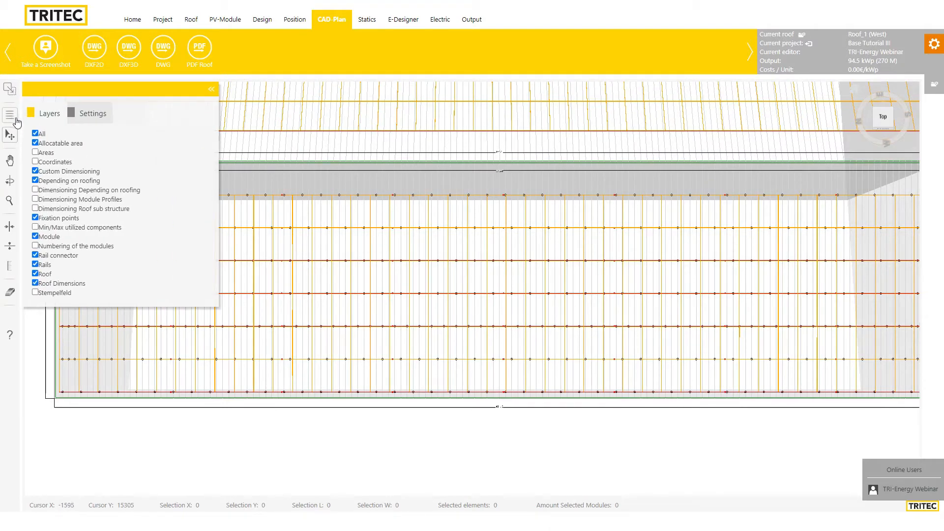
left_click(34, 153)
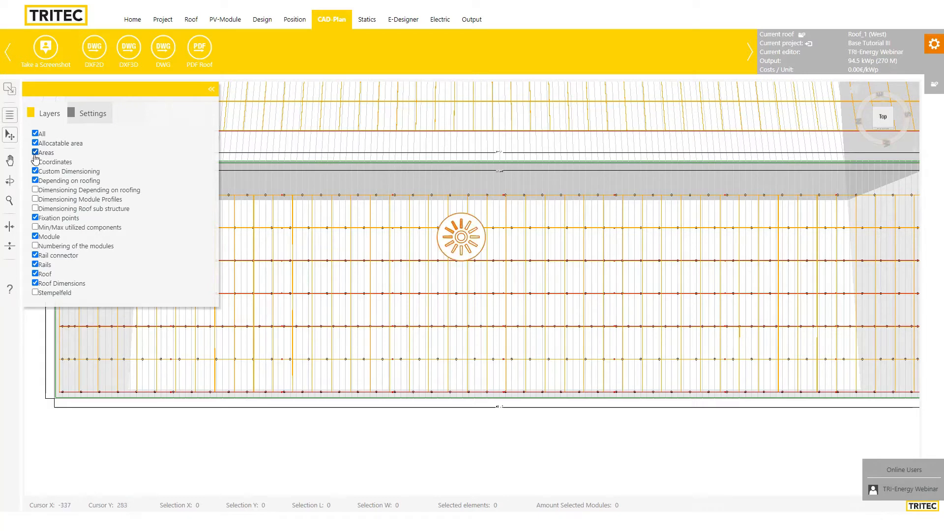
left_click(35, 162)
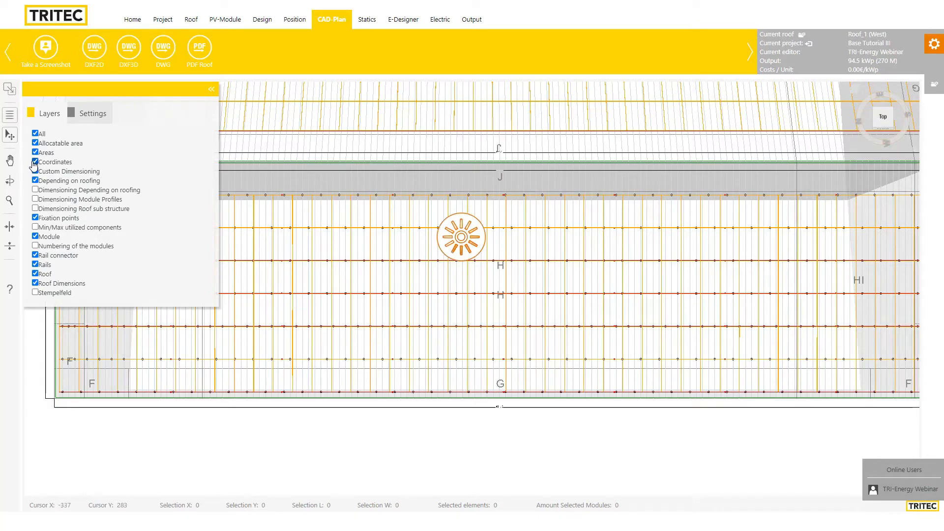
Enable the Dimensioning layers and Numbering of the modules, and close the layer list
left_click(34, 191)
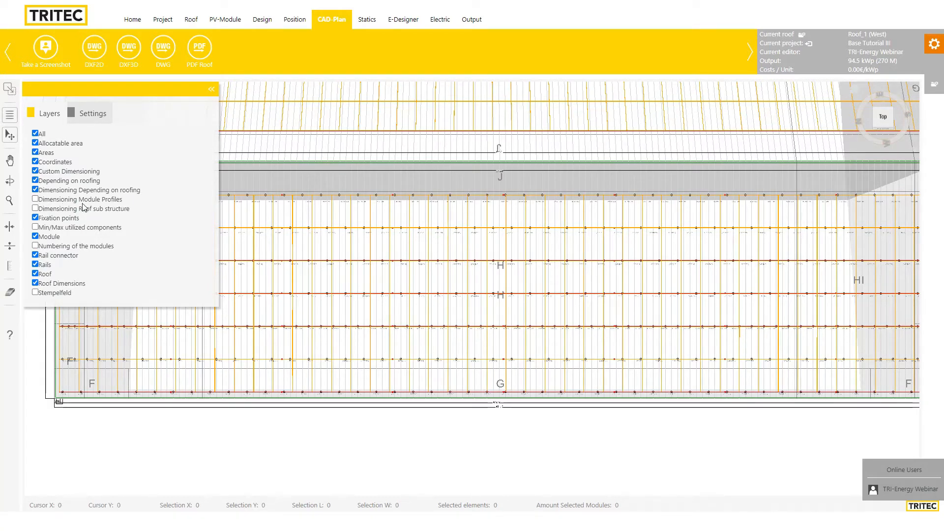
left_click(35, 200)
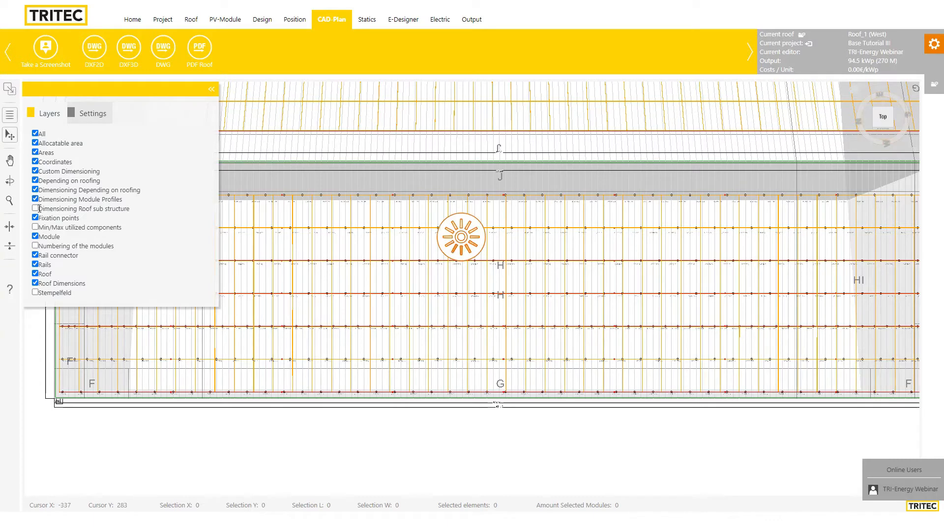
left_click(36, 208)
left_click(35, 217)
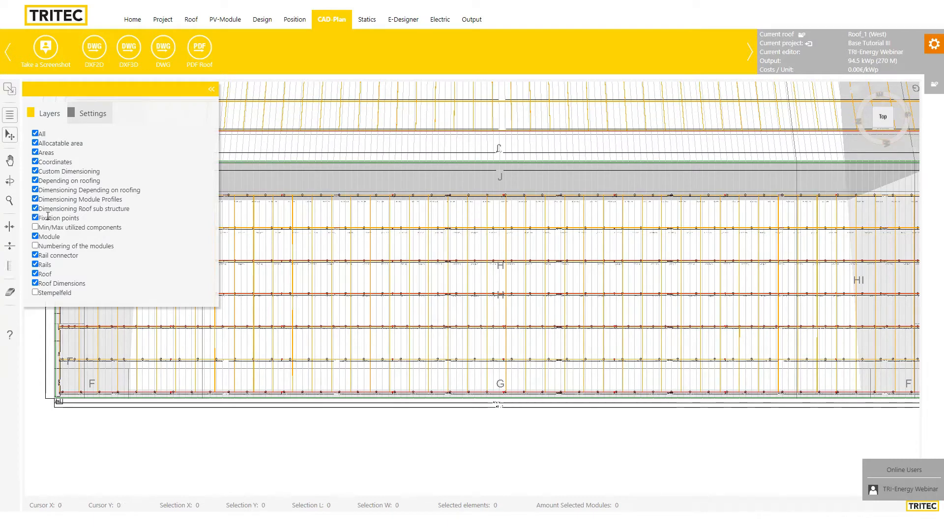
left_click(36, 227)
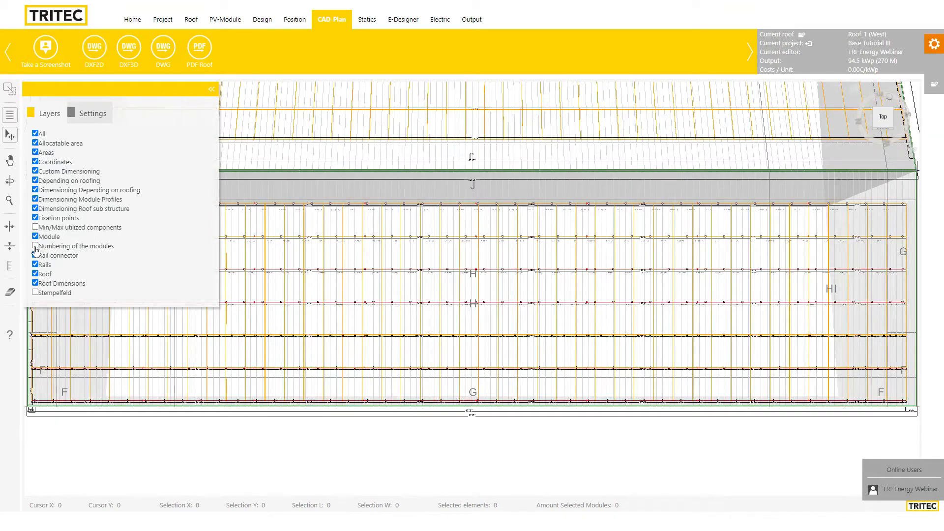
left_click(35, 246)
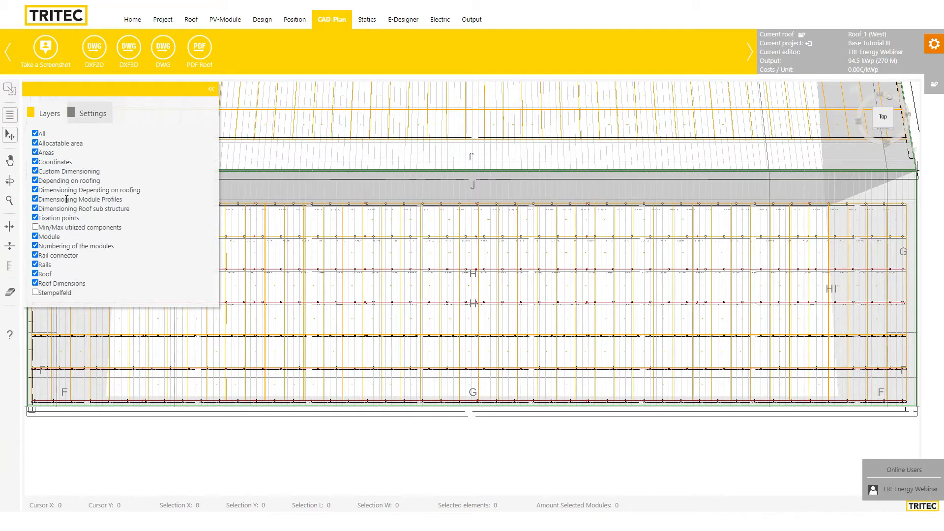
left_click(212, 93)
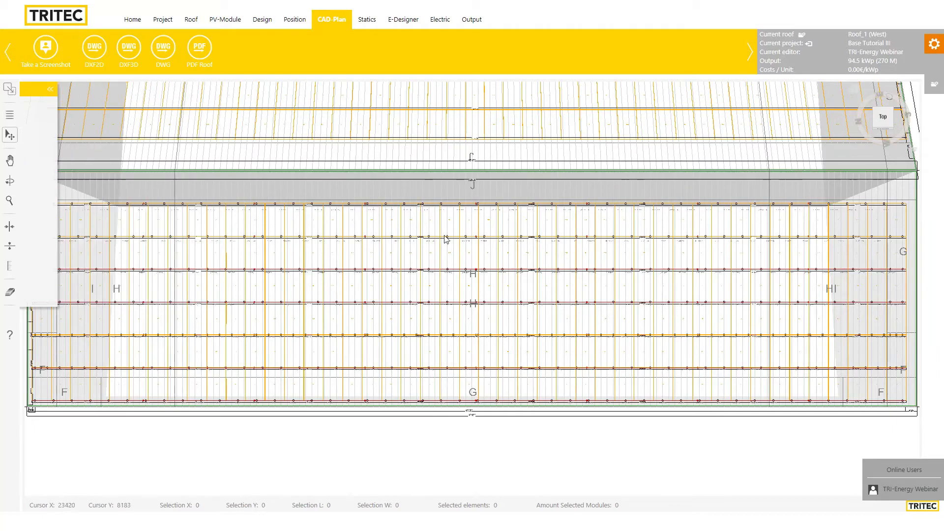
Pan the CAD plan to the roof's left edge above module 226 and open the dimensioning tools
scroll(428, 265, "up", 6)
left_click_drag(445, 234, 631, 376)
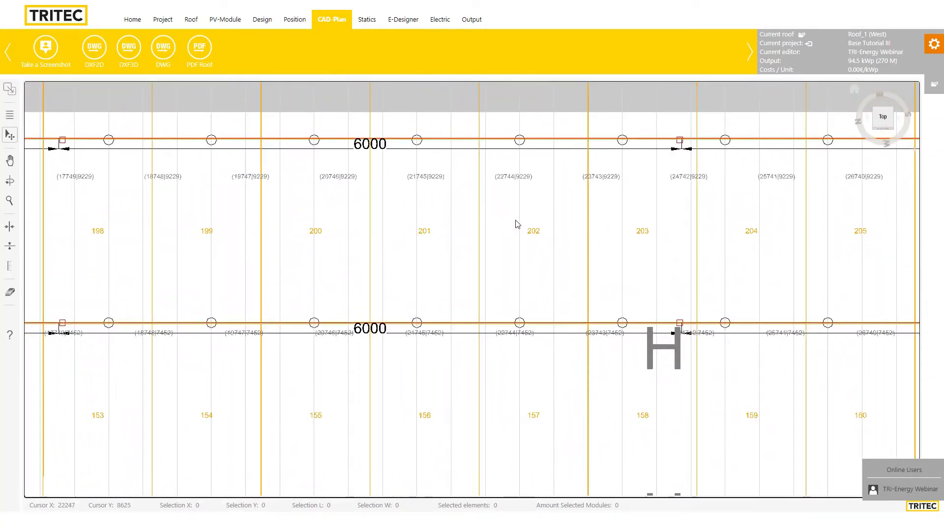
left_click_drag(504, 213, 598, 386)
mouse_move(522, 281)
left_mouse_down()
mouse_move(655, 396)
mouse_move(724, 378)
left_mouse_up()
mouse_move(332, 329)
left_mouse_down()
mouse_move(500, 343)
mouse_move(758, 331)
left_mouse_up()
mouse_move(165, 346)
left_mouse_down()
mouse_move(487, 328)
mouse_move(475, 320)
left_mouse_up()
mouse_move(260, 305)
left_mouse_down()
mouse_move(519, 370)
mouse_move(685, 304)
left_mouse_up()
left_click_drag(123, 301, 418, 344)
left_click_drag(365, 327, 252, 353)
scroll(264, 314, "down", 4)
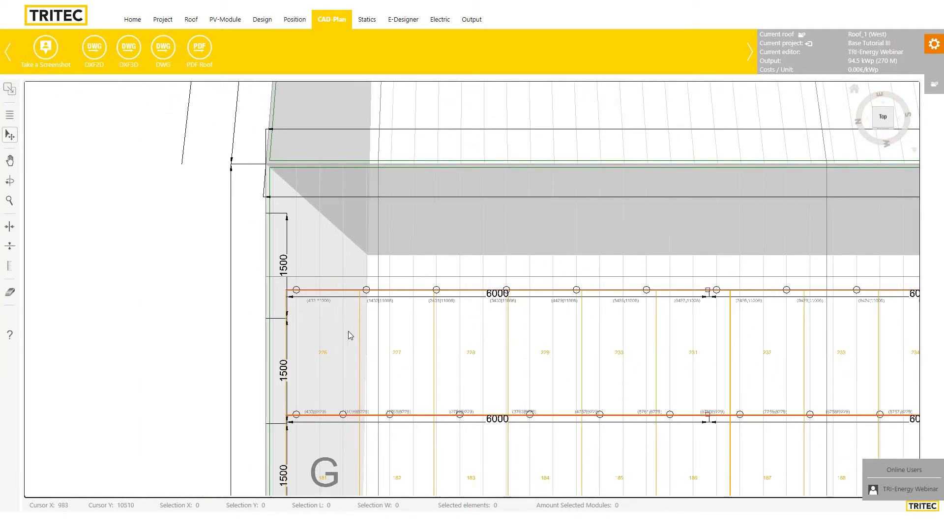
left_click_drag(353, 330, 302, 346)
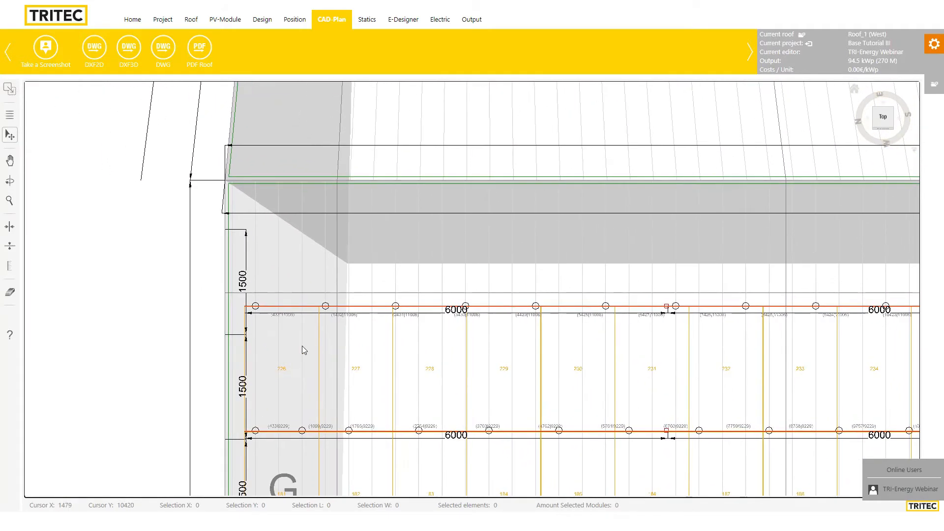
left_click(9, 270)
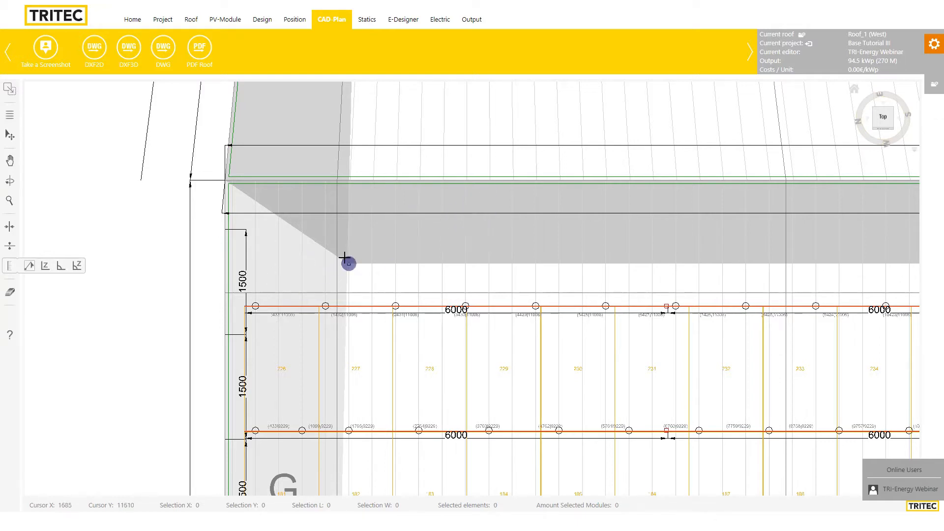
Dimension 1795 mm from the top module rail near module 227 up to the roof edge
scroll(314, 271, "down", 1)
scroll(312, 272, "up", 1)
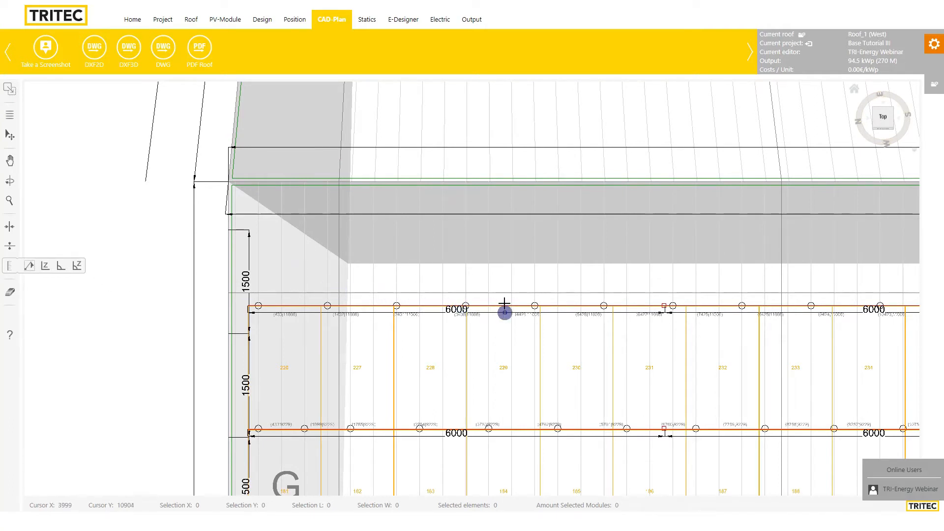
scroll(501, 310, "up", 2)
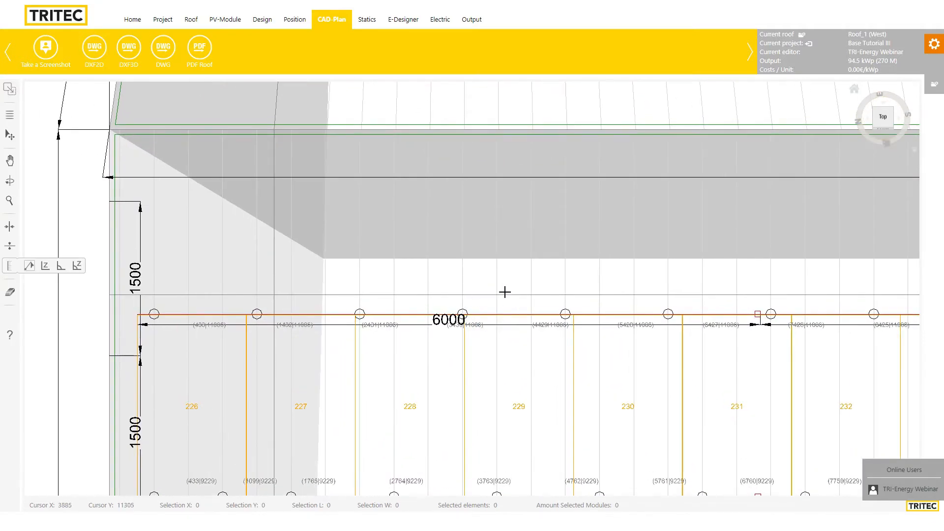
scroll(503, 291, "down", 2)
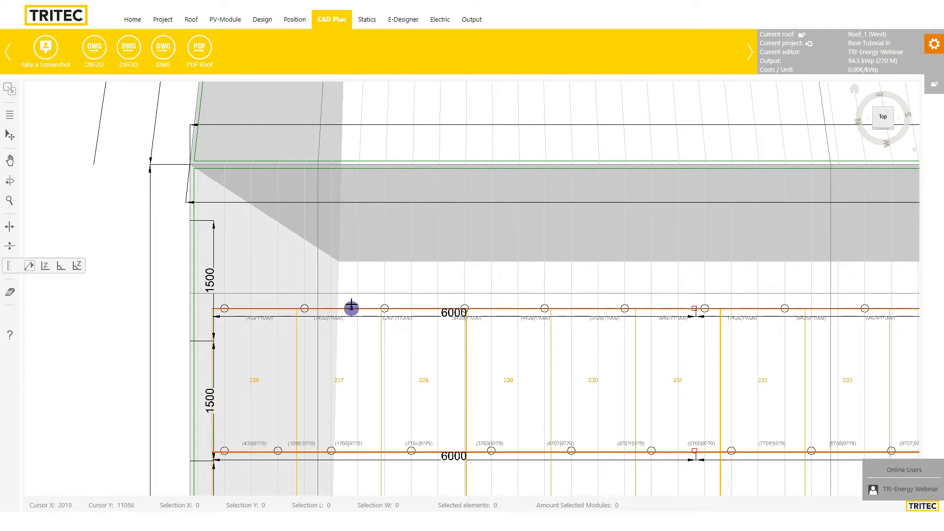
left_click(351, 308)
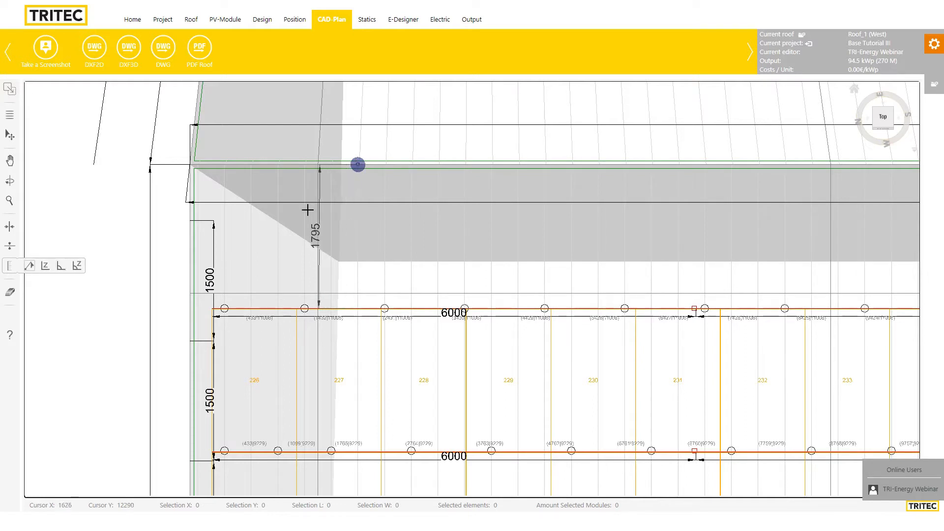
left_click(165, 250)
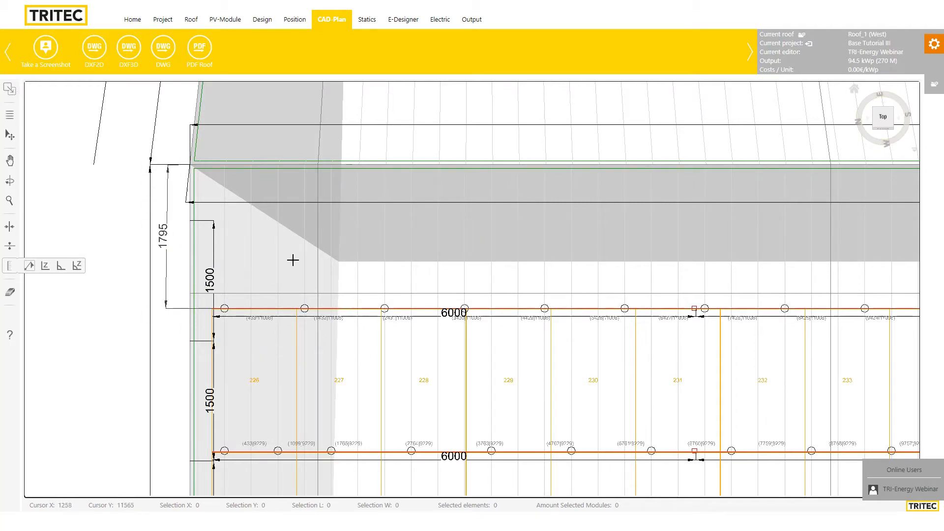
scroll(426, 289, "down", 2)
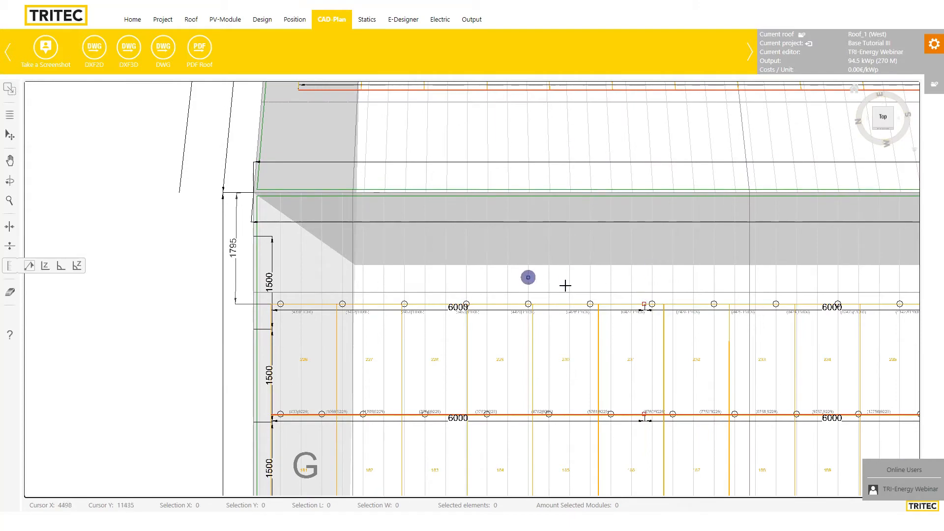
Return to the select tool, export a 2D DXF, and open PDF Roof settings (A0, 1:45)
scroll(549, 308, "down", 2)
scroll(550, 308, "down", 4)
scroll(426, 347, "up", 5)
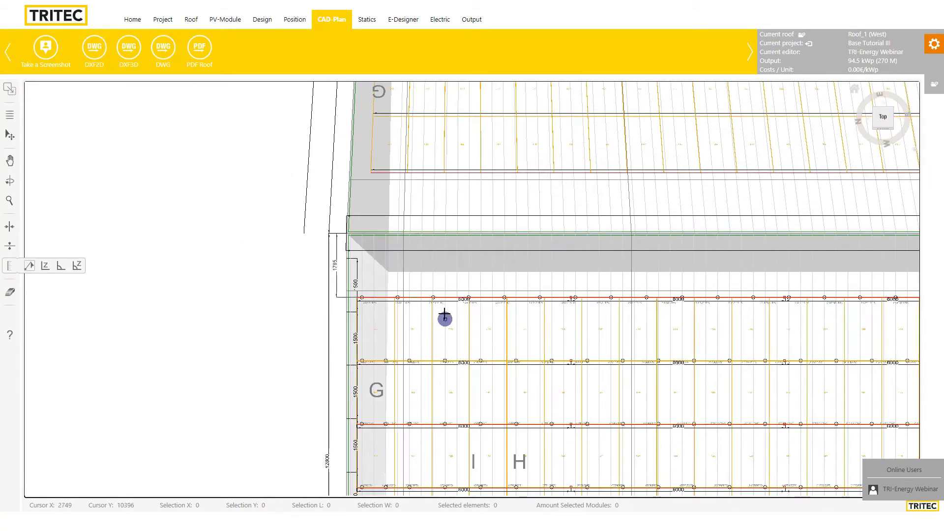
left_click(10, 133)
scroll(488, 360, "down", 2)
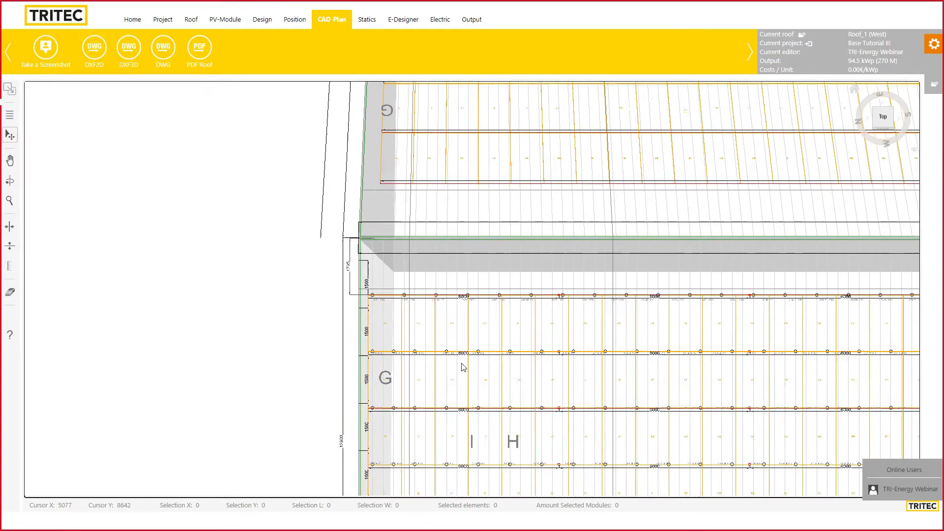
mouse_move(519, 384)
left_mouse_down()
mouse_move(294, 323)
mouse_move(311, 404)
left_mouse_up()
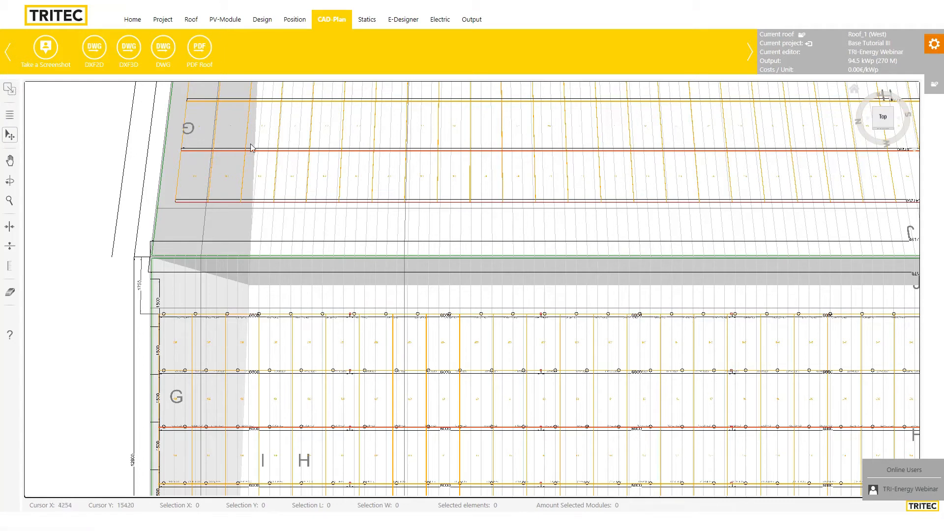
left_click(93, 54)
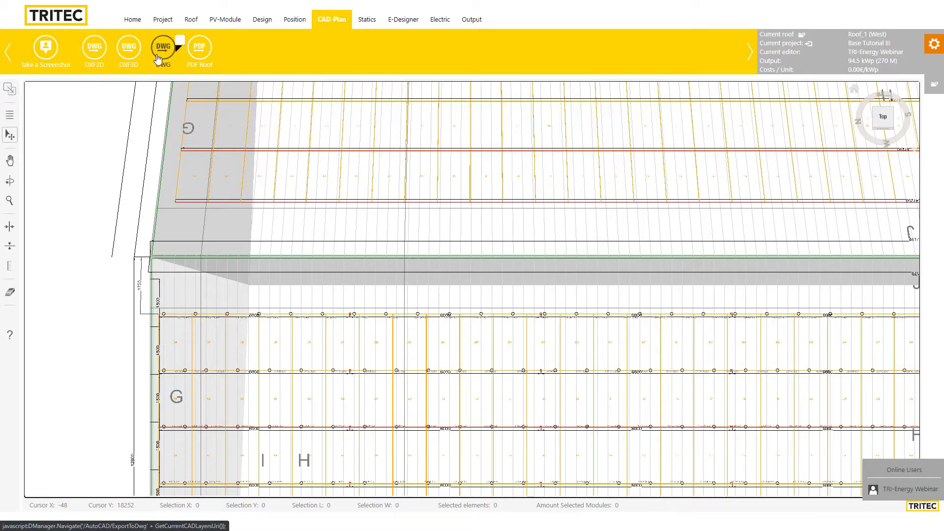
left_click(204, 51)
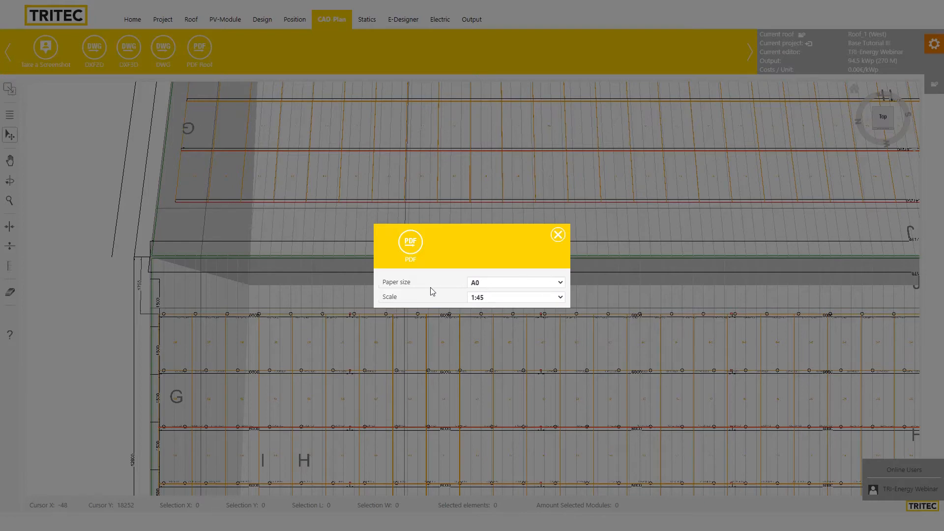
Try A0 and A3 quer paper sizes and scales 1:50 and 1:100 in the PDF dialog
left_click_drag(491, 226, 481, 239)
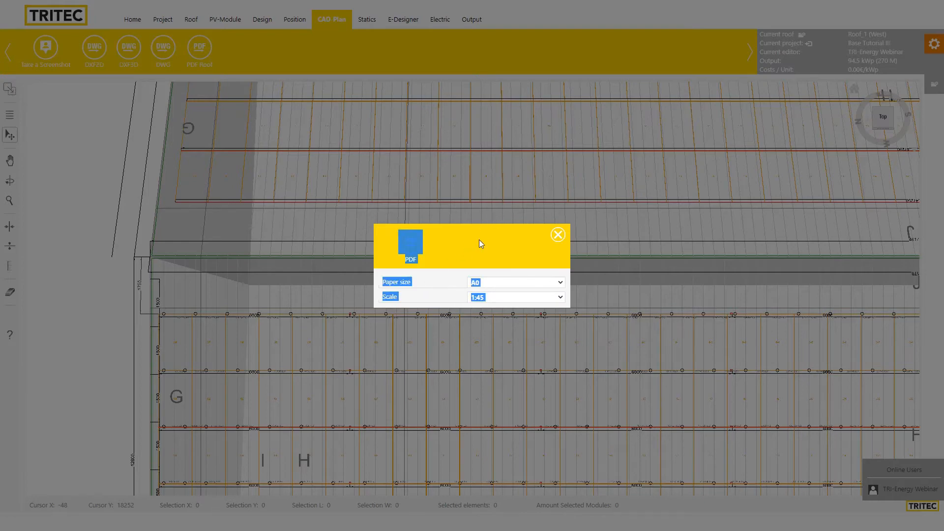
left_click(481, 239)
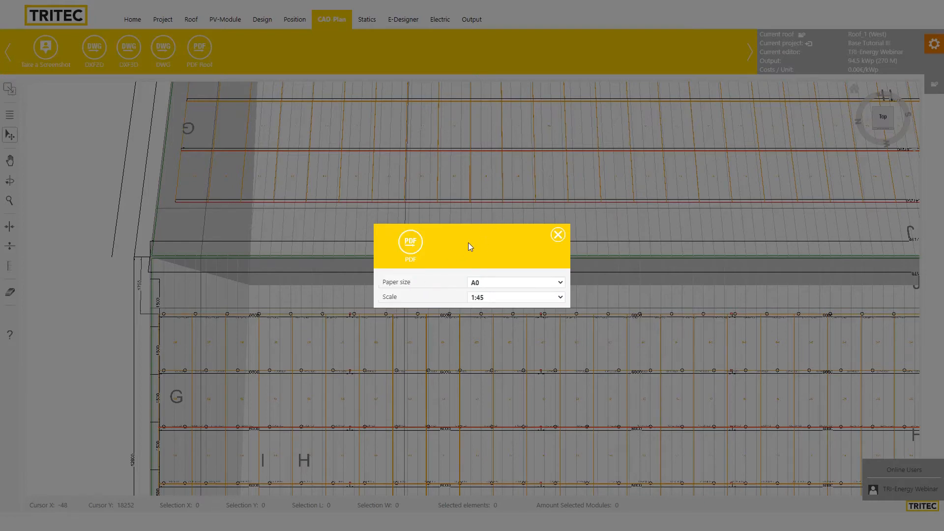
left_click(503, 283)
left_click(499, 275)
left_click(499, 285)
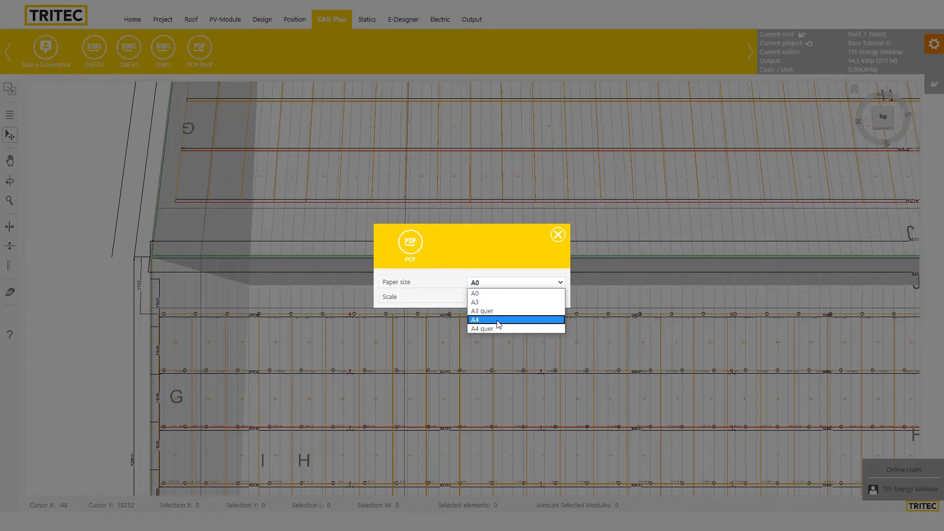
left_click(499, 311)
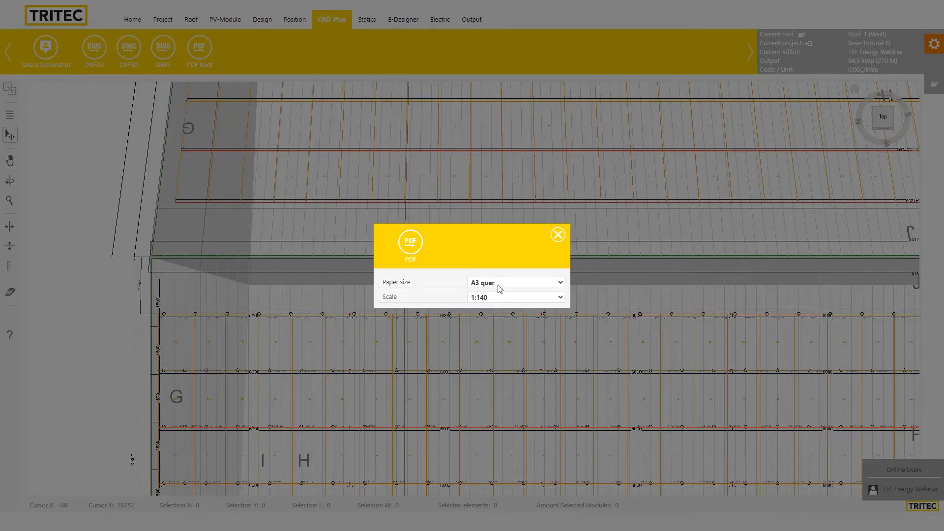
left_click(499, 284)
left_click(497, 293)
left_click(487, 298)
left_click(488, 312)
left_click(490, 301)
left_click(490, 333)
Set paper size to A3 quer and scale to 1:200, then generate the PDF
left_click(495, 285)
left_click(493, 313)
left_click(494, 298)
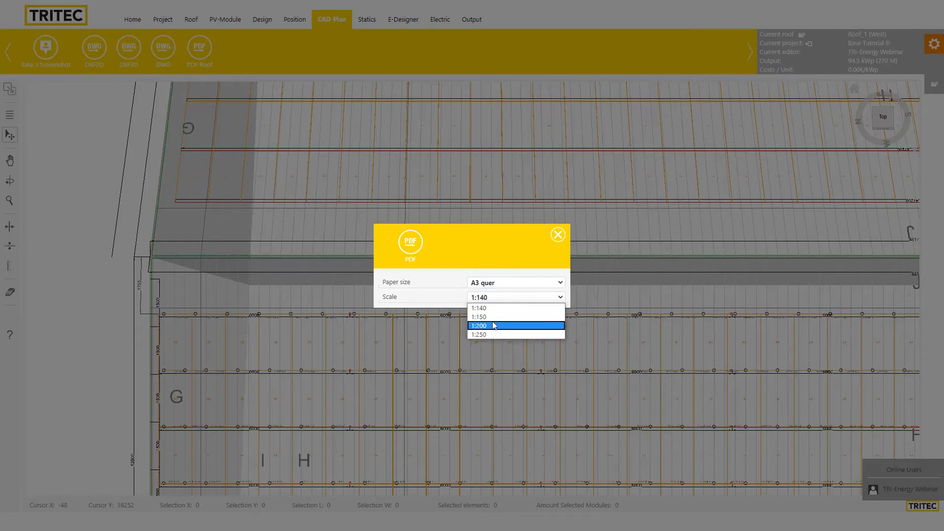
left_click(495, 322)
left_click(486, 301)
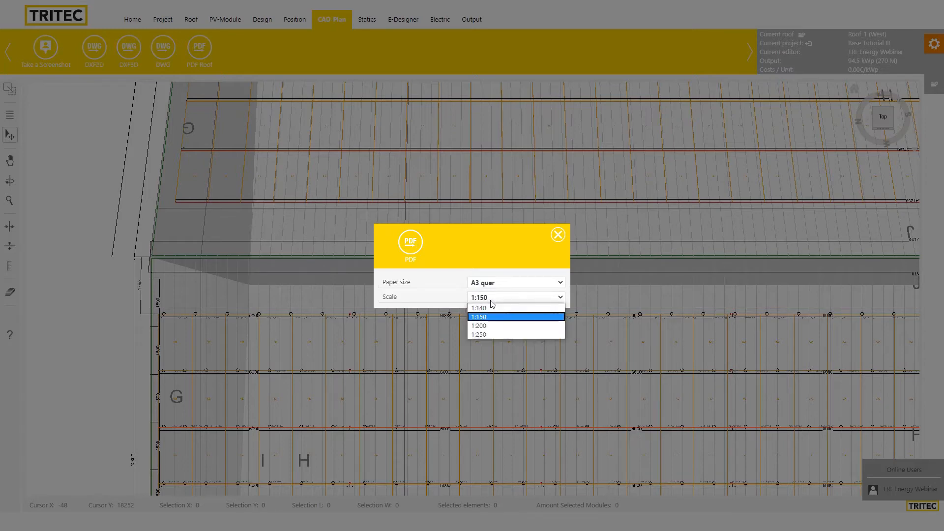
left_click(489, 328)
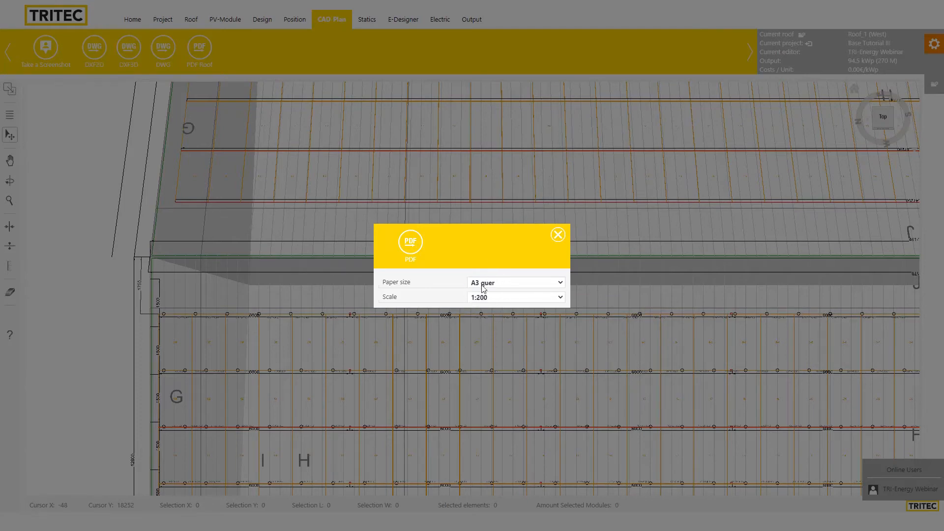
left_click(410, 243)
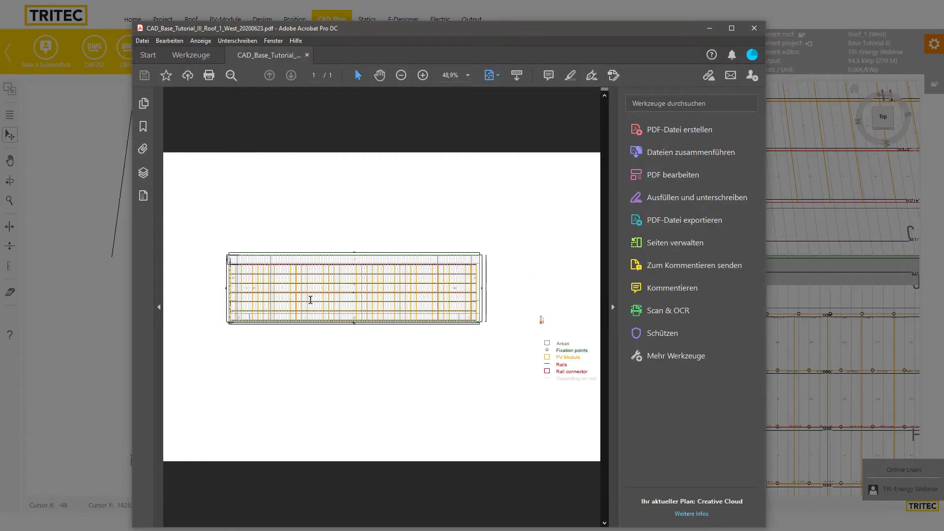
Zoom to 6400% on a 47250 dimension label, then back out to 200%
scroll(339, 295, "up", 5)
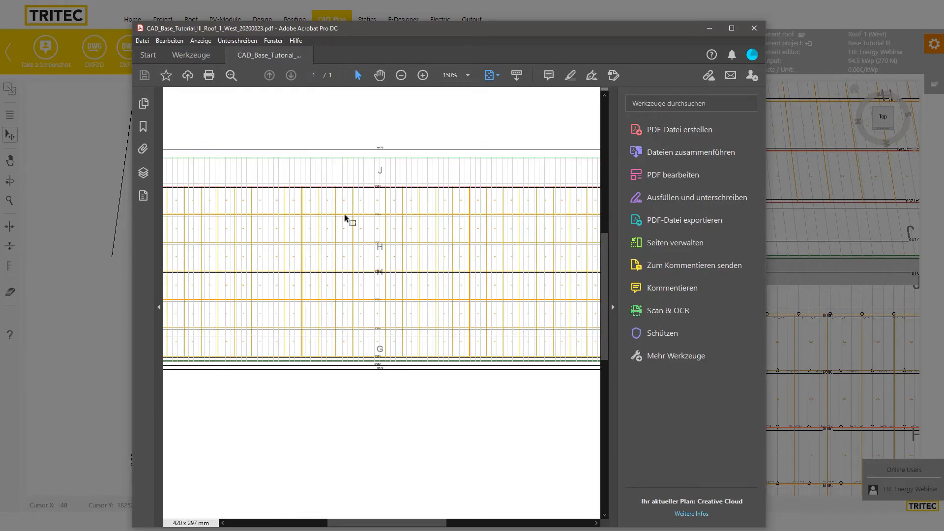
scroll(398, 315, "up", 3)
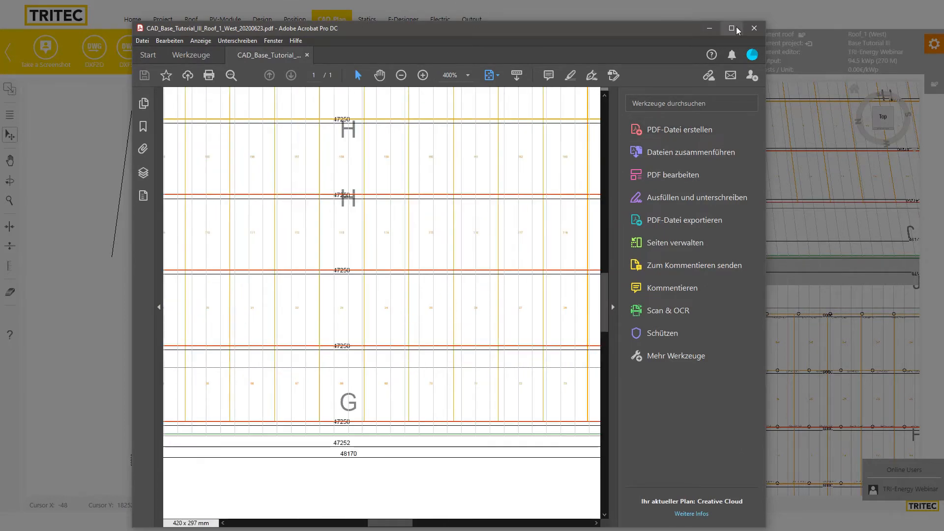
scroll(407, 274, "up", 1)
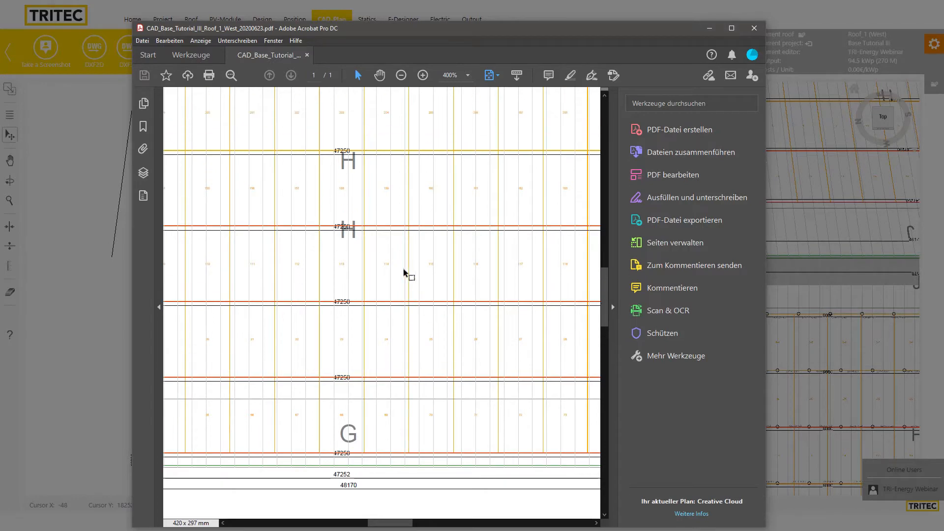
scroll(353, 241, "up", 3)
scroll(352, 240, "up", 3)
scroll(312, 224, "down", 4)
scroll(261, 165, "up", 4)
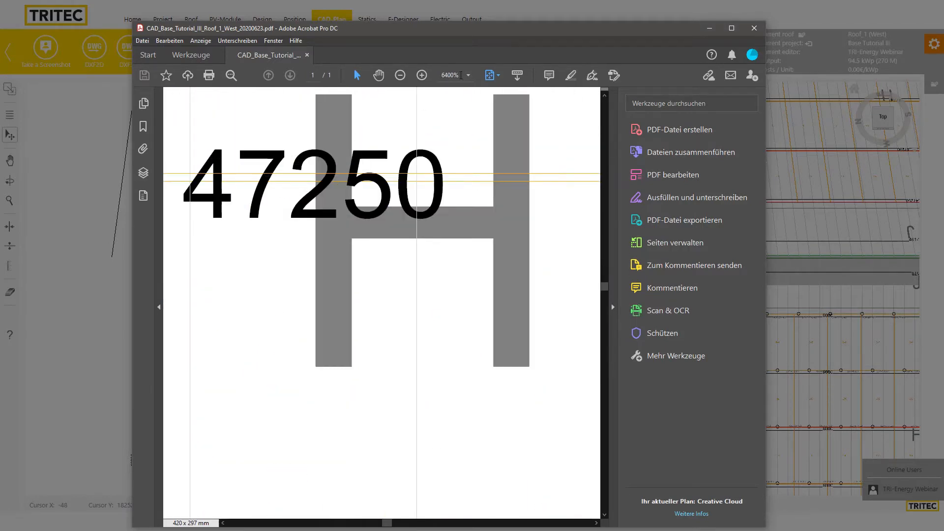
scroll(334, 196, "down", 4)
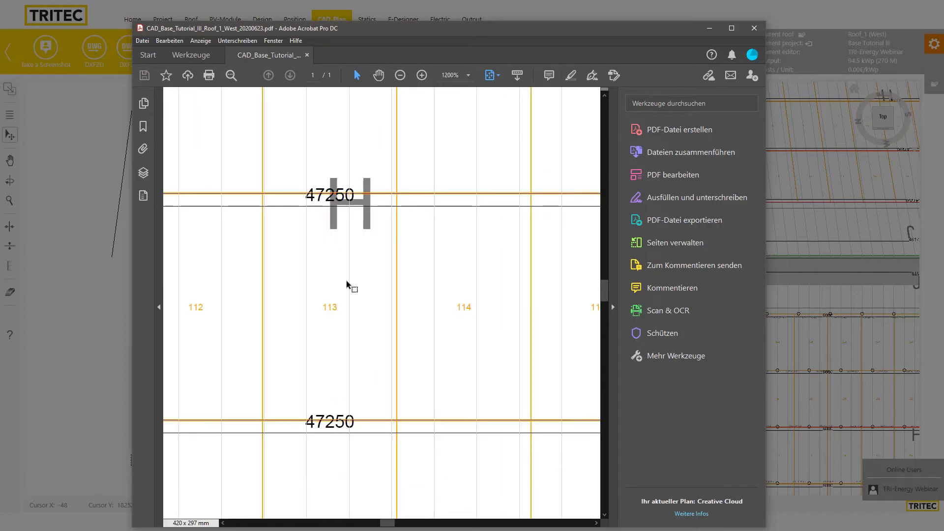
scroll(327, 206, "up", 4)
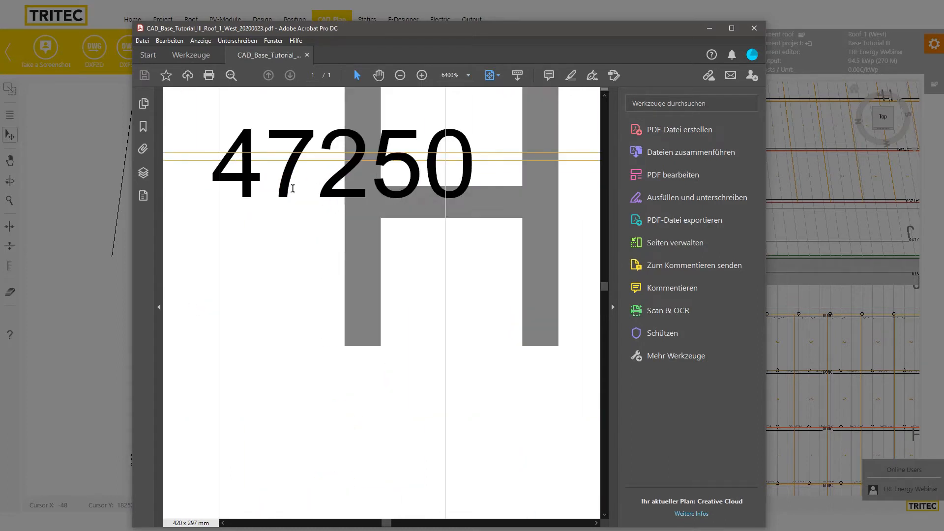
scroll(367, 268, "down", 5)
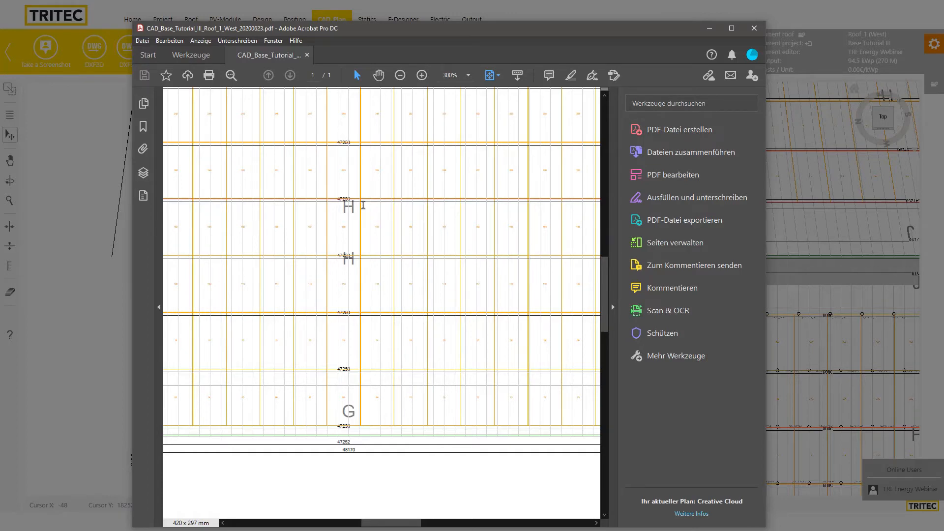
scroll(319, 282, "up", 8)
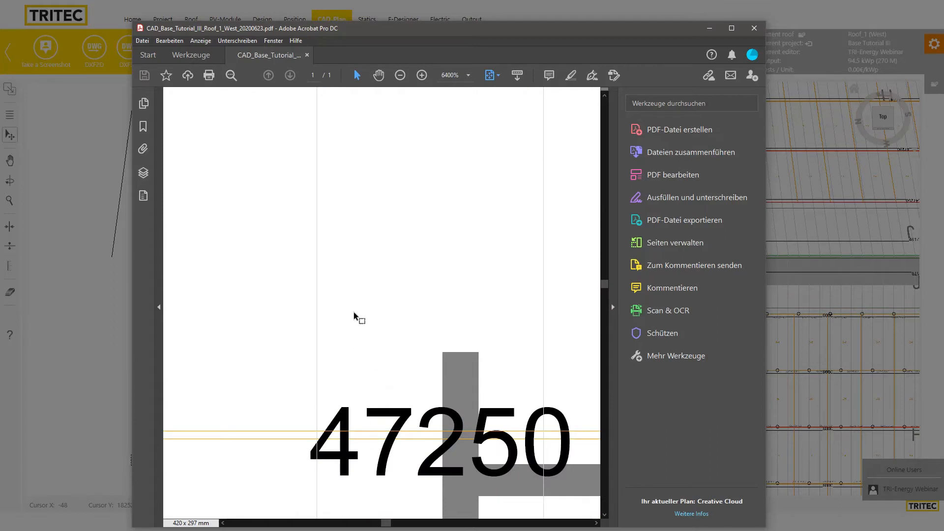
scroll(354, 314, "down", 3)
scroll(344, 277, "down", 3)
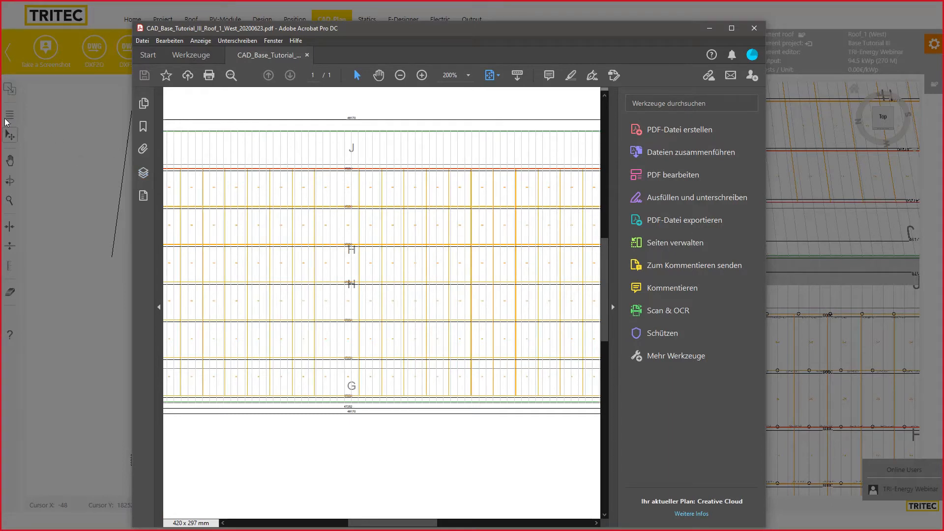
Hide the Modules and Areas layers under Page 1 in the Ebenen panel
left_click(144, 173)
left_click(164, 140)
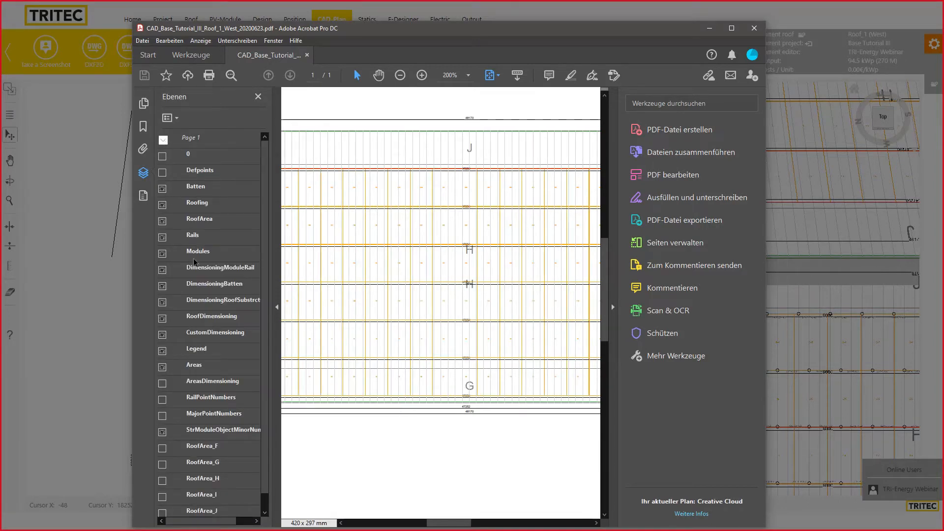
left_click(163, 253)
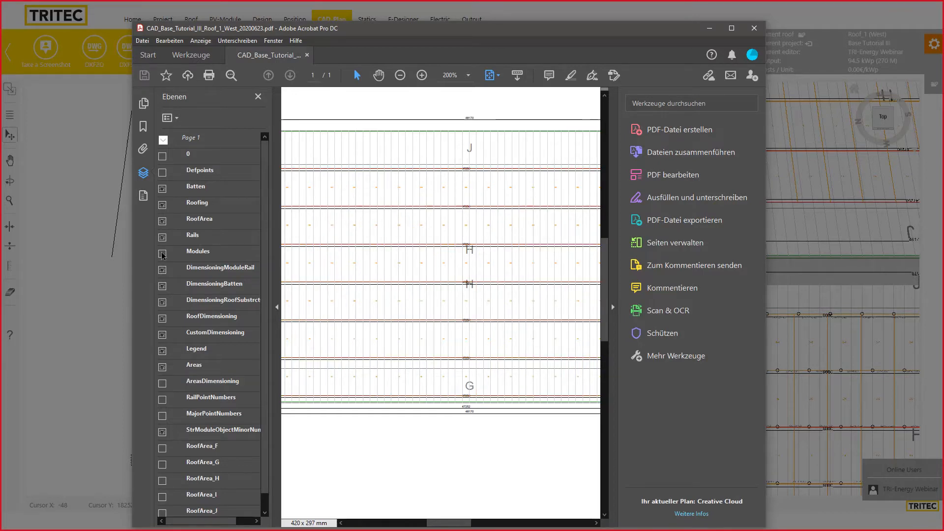
left_click(162, 254)
left_click(163, 254)
scroll(195, 251, "down", 1)
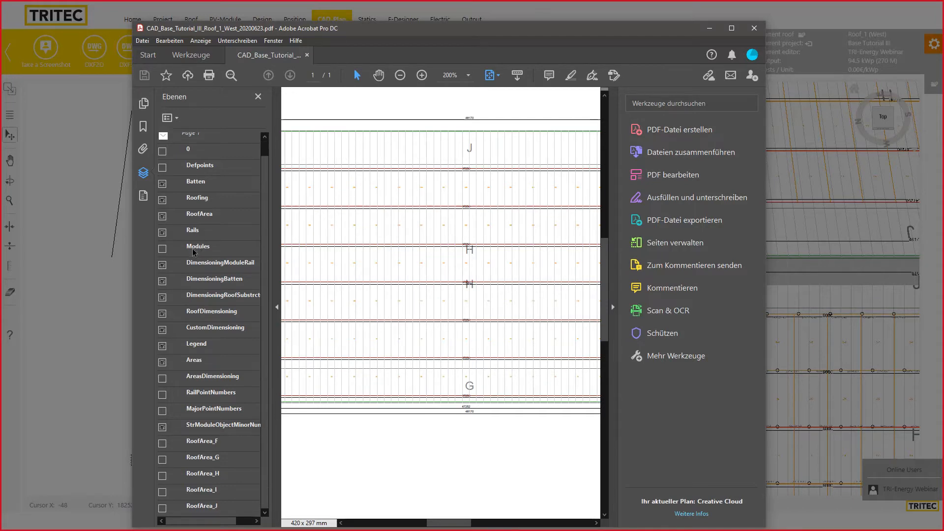
left_click(162, 363)
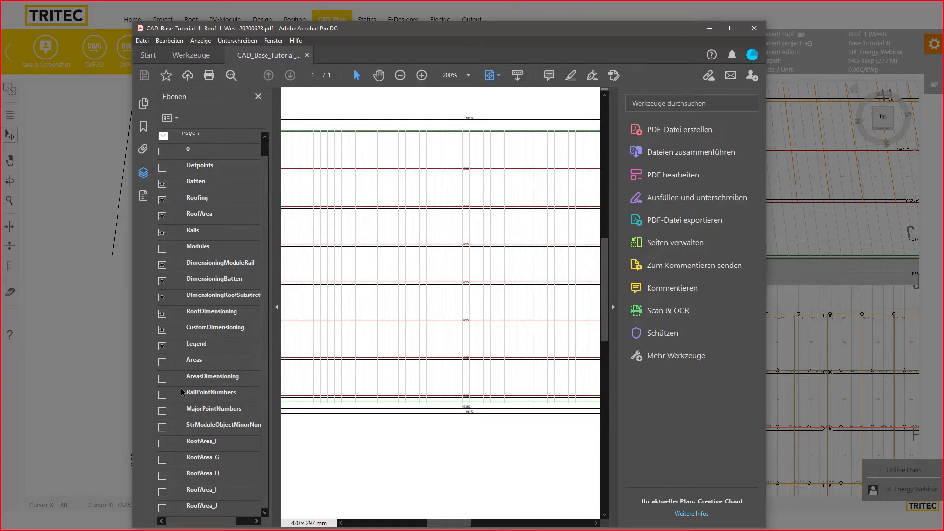
Zoom out on the plan and close Acrobat to return to the planner
scroll(193, 389, "up", 1)
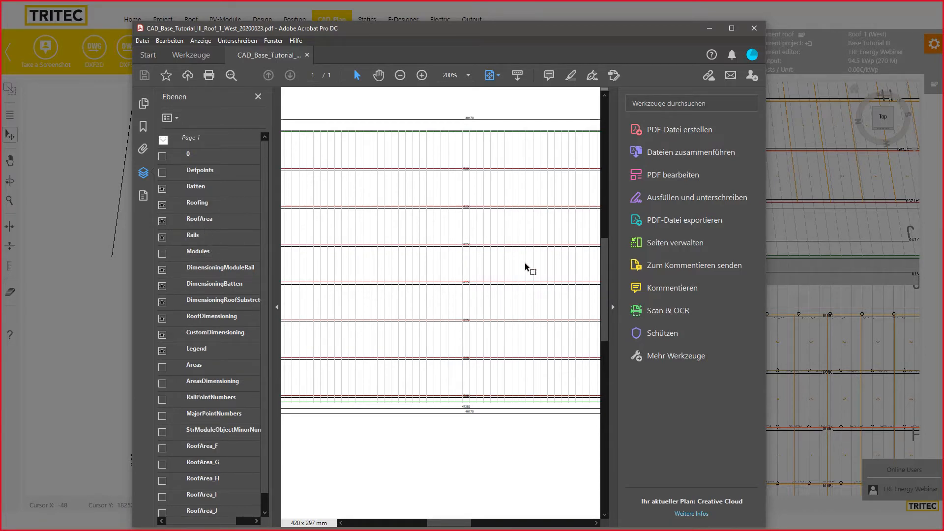
scroll(491, 279, "down", 6)
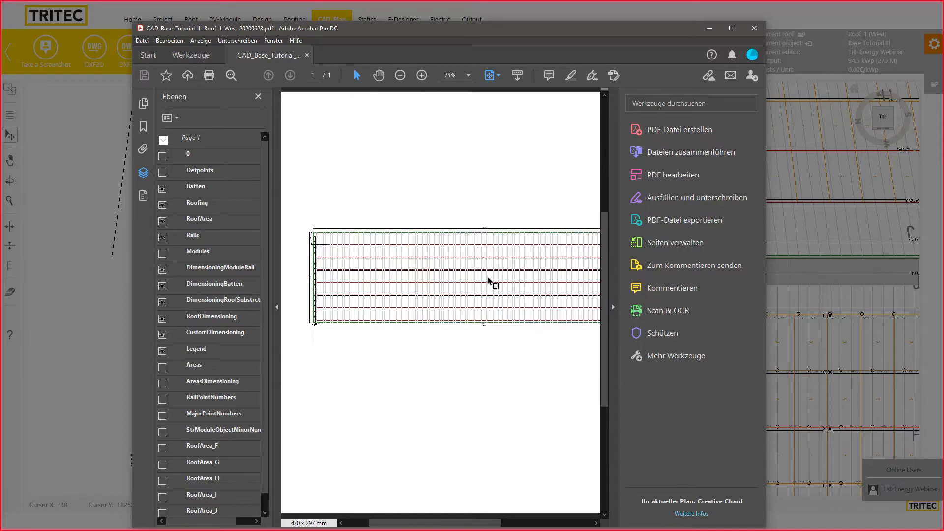
scroll(486, 289, "up", 4)
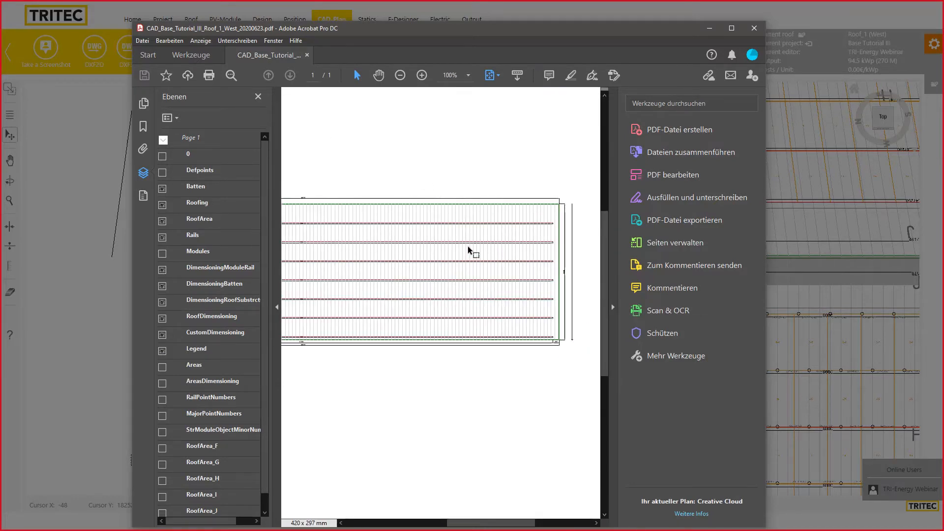
scroll(468, 249, "down", 1)
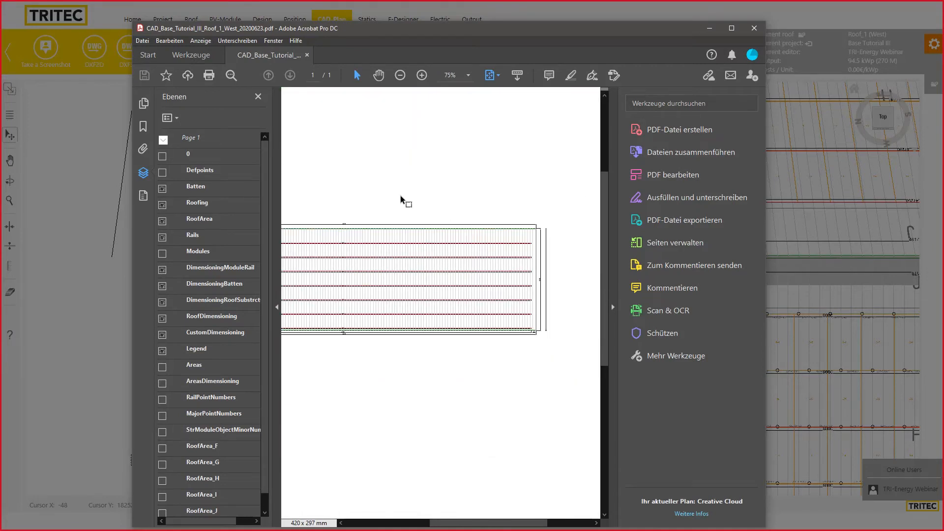
left_click(754, 28)
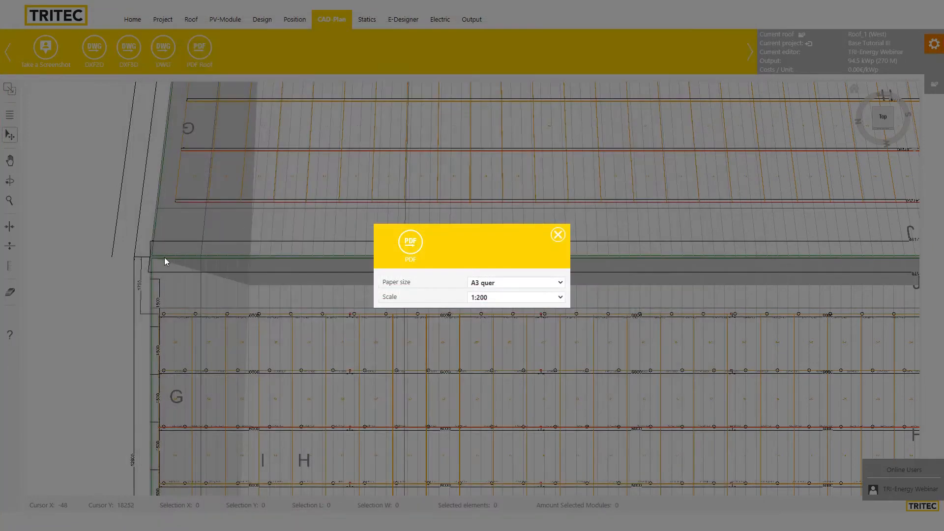
Dismiss the PDF export settings dialog to reach the Output material list
left_click(558, 235)
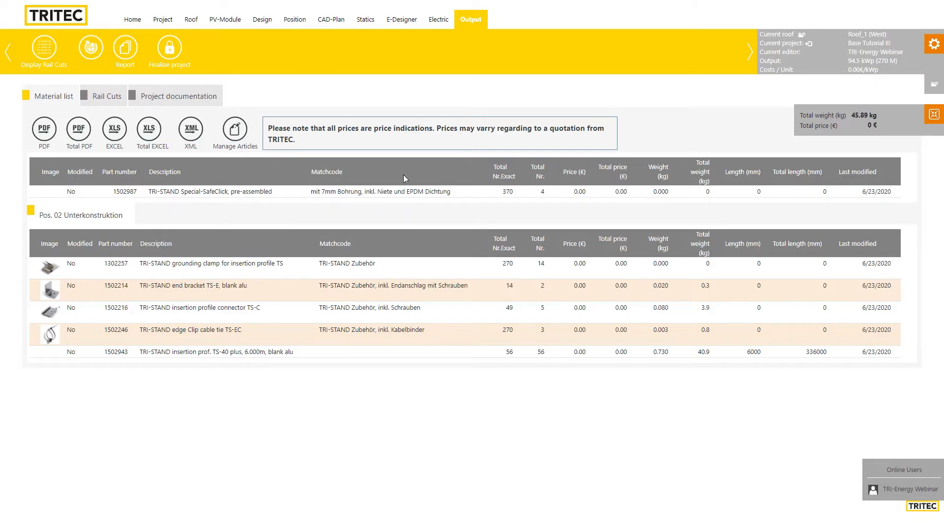
left_click(231, 136)
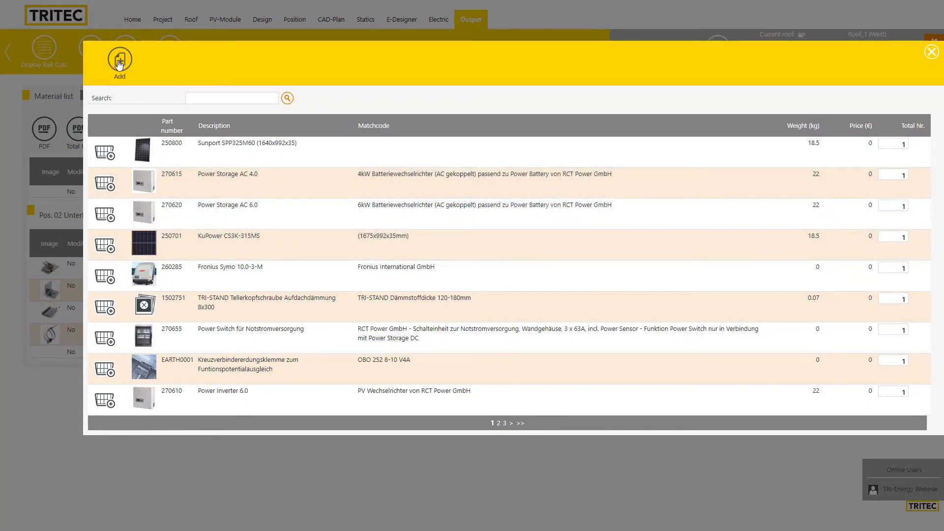
left_click(119, 65)
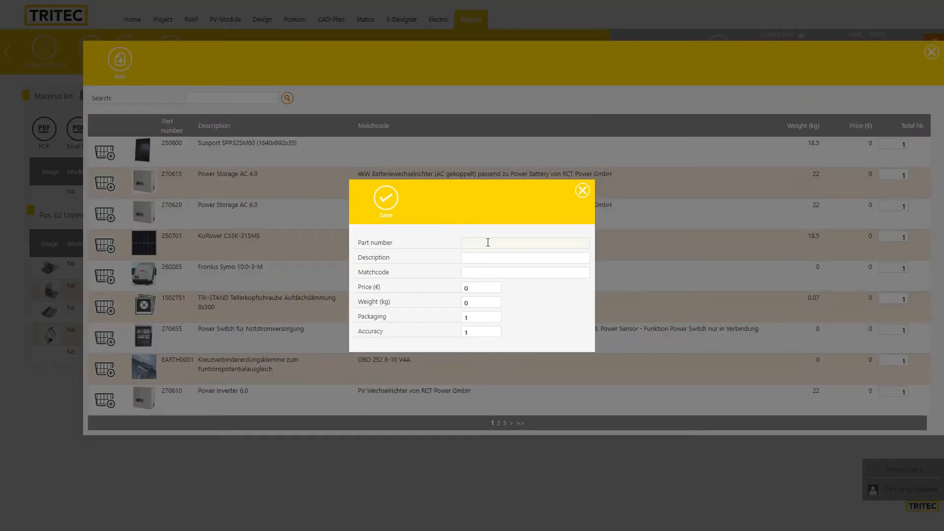
left_click(485, 258)
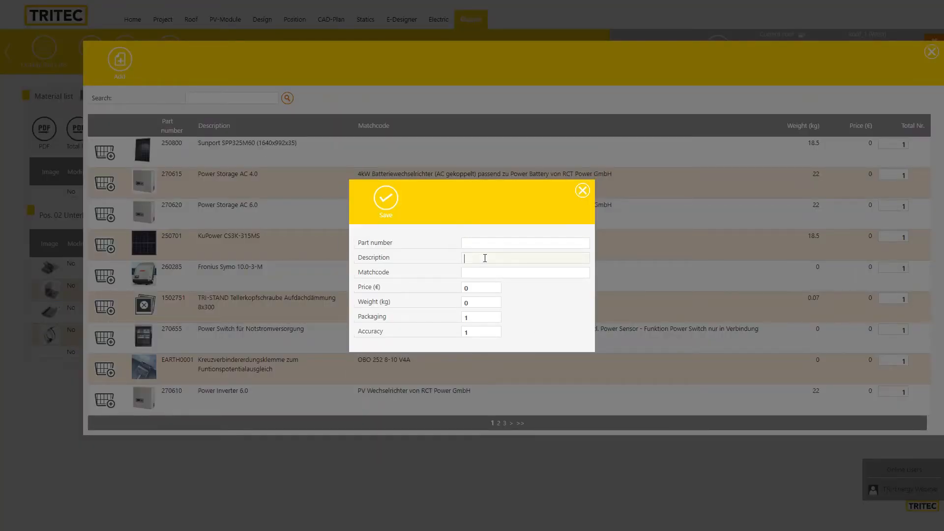
left_click(478, 274)
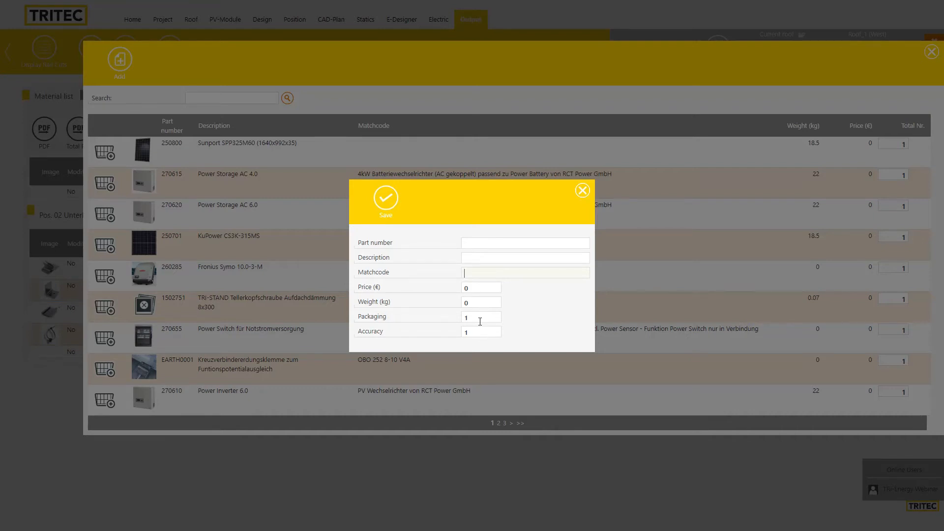
left_click(582, 192)
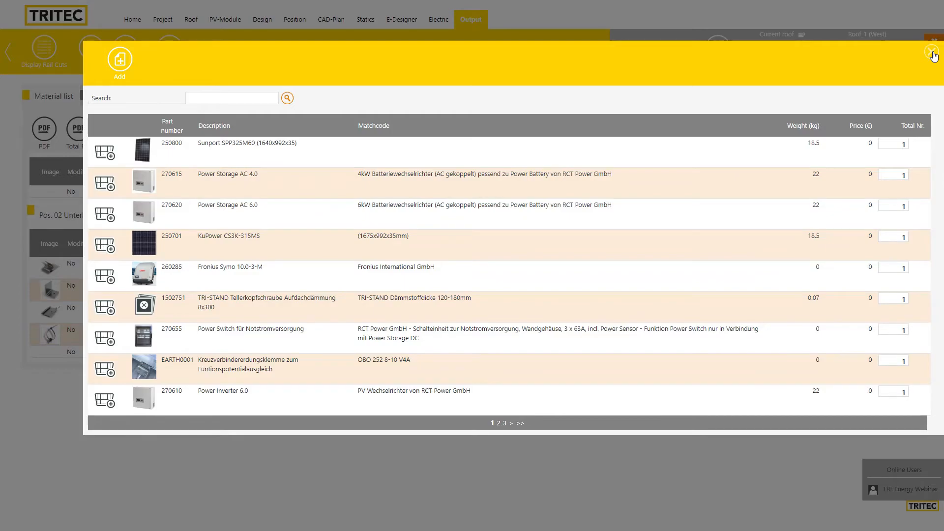
left_click(932, 52)
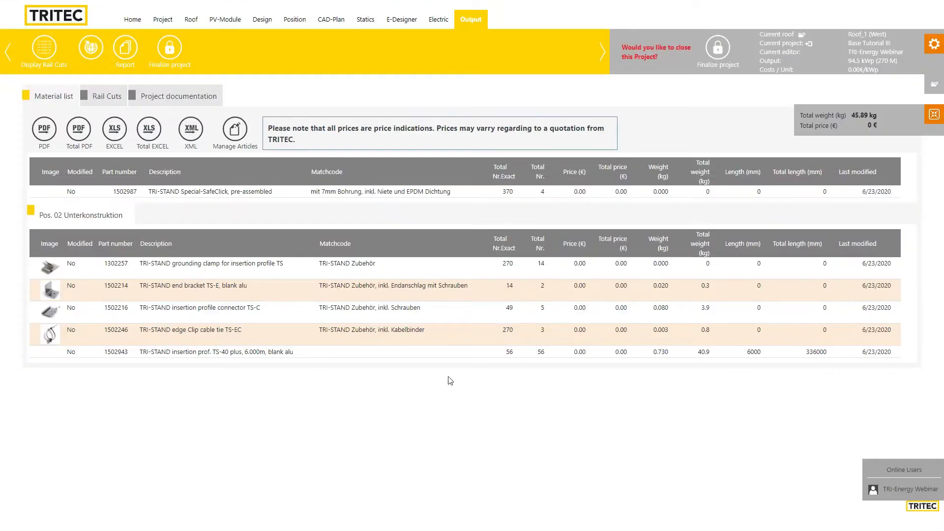
Delete the TS-E end bracket from the material list, leaving the grounding clamp unchanged
left_click(409, 270)
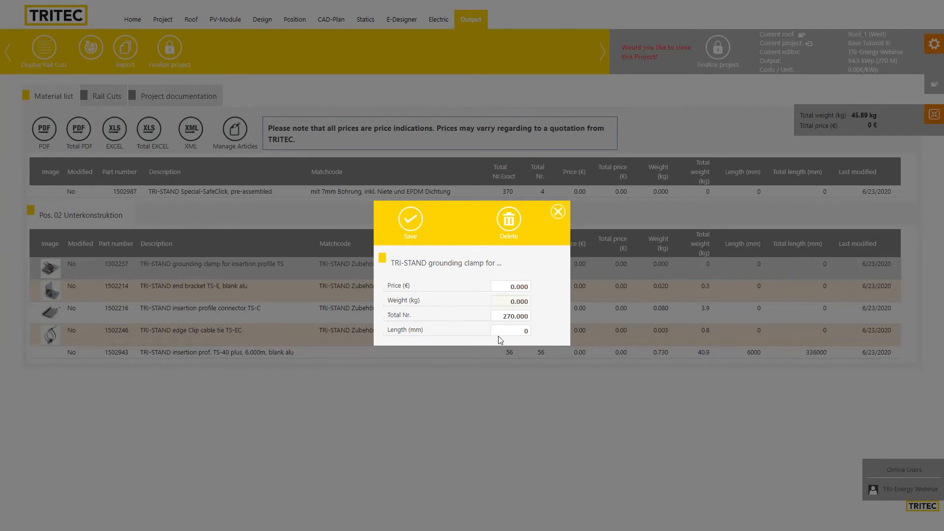
left_click(559, 212)
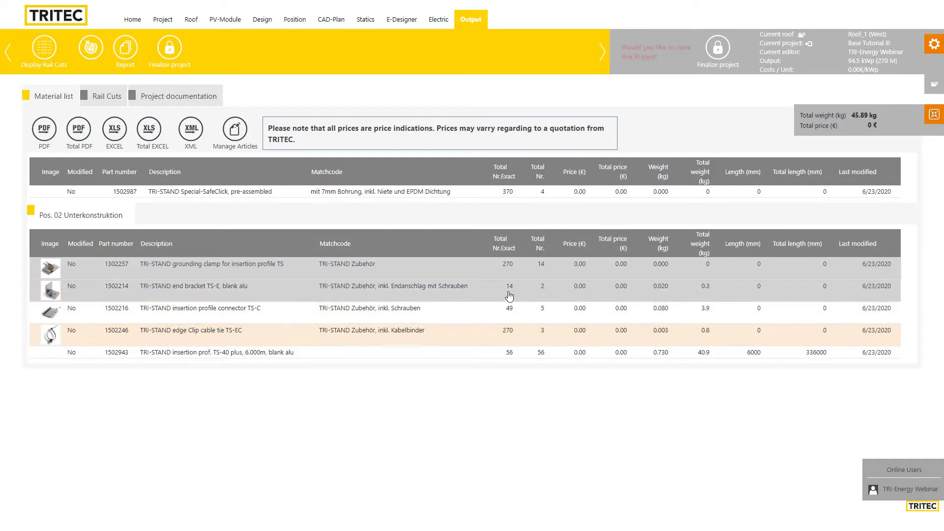
left_click(482, 293)
left_click(509, 216)
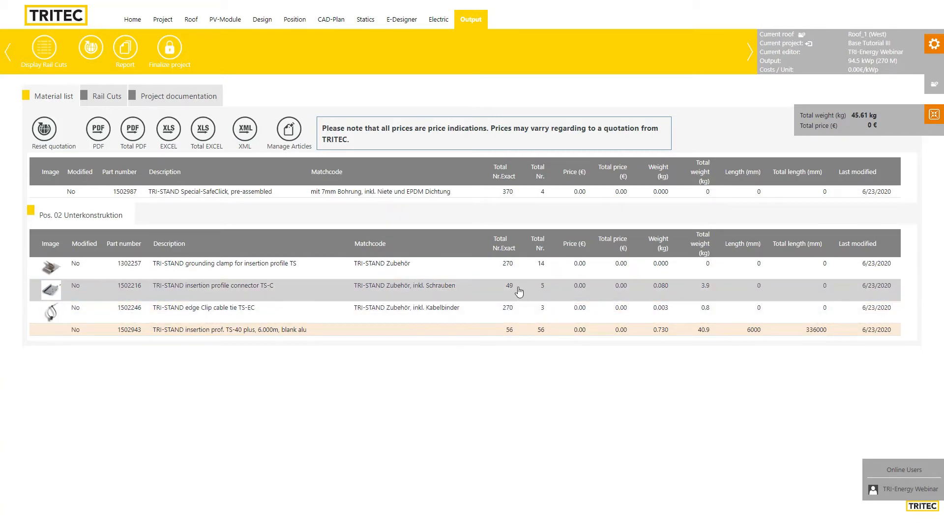
Change the TS-C insertion profile connector's Total Nr. from 49 to 50
left_click(497, 291)
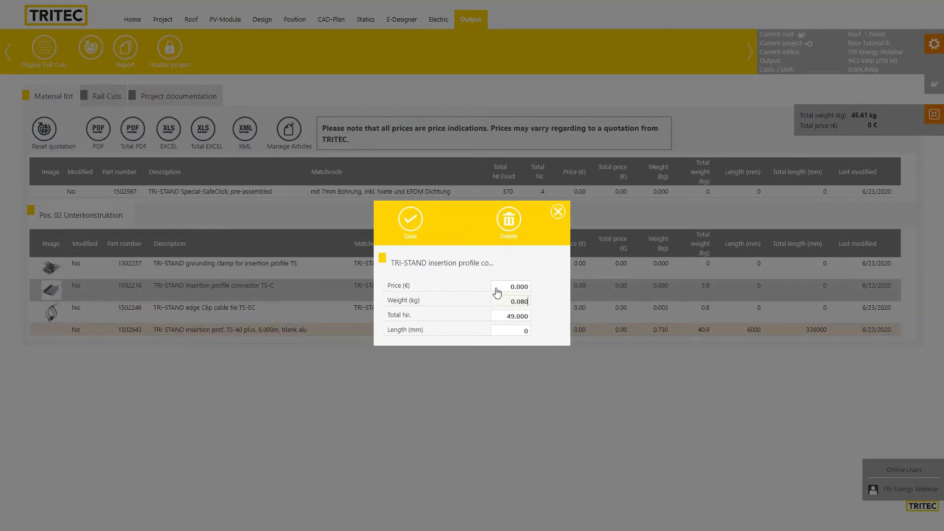
left_click_drag(504, 318, 511, 316)
type("50")
key("Return")
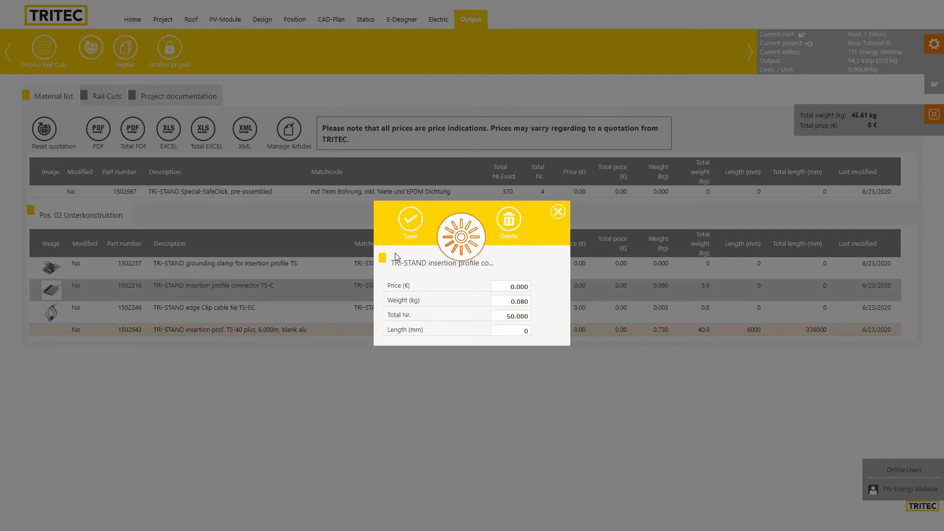
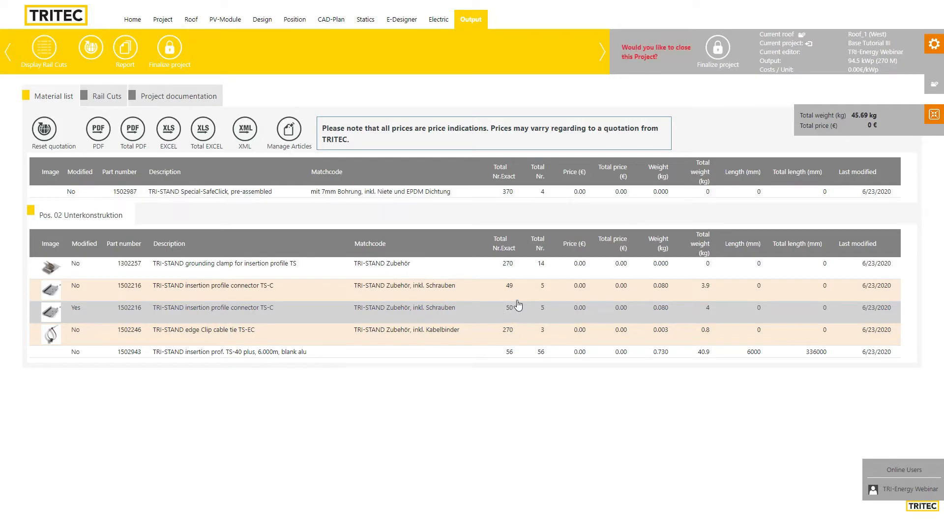
Delete the unmodified duplicate TS-C insertion profile connector (1502216) entry from the material list
left_click(479, 296)
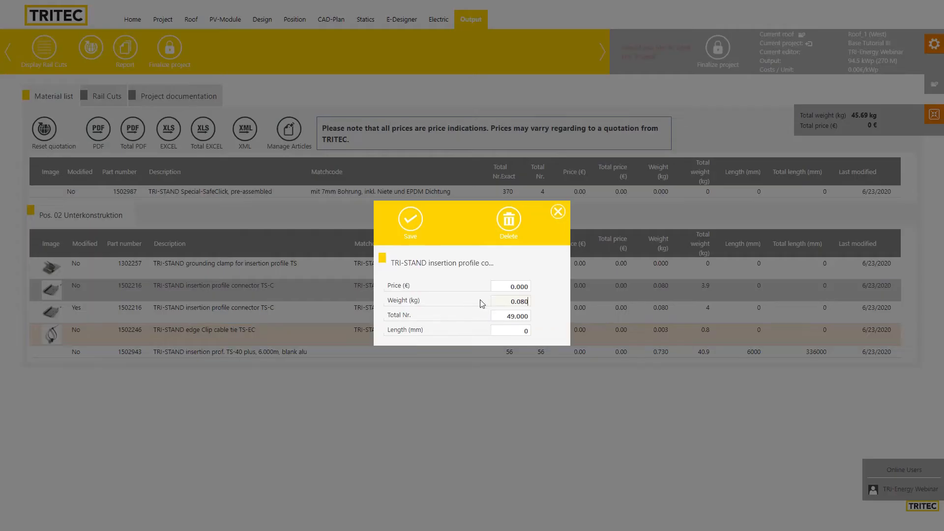
left_click(509, 224)
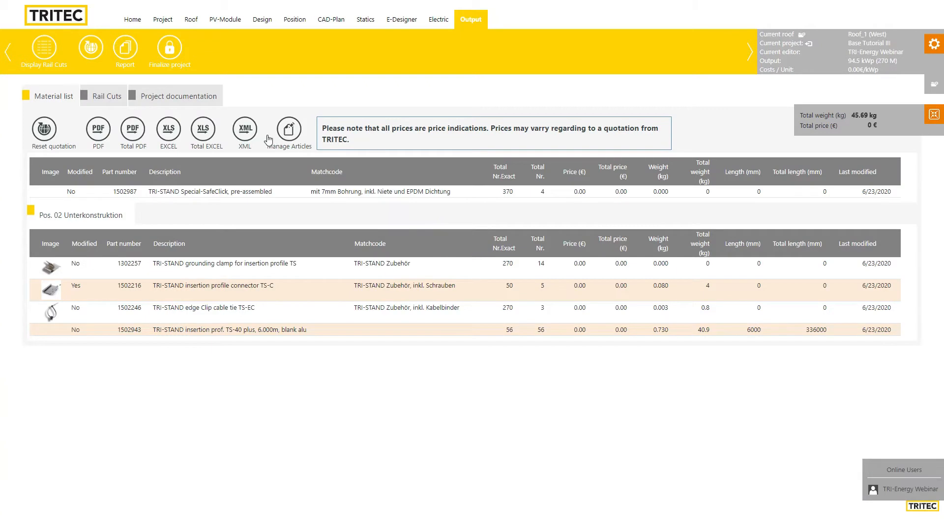
left_click(191, 20)
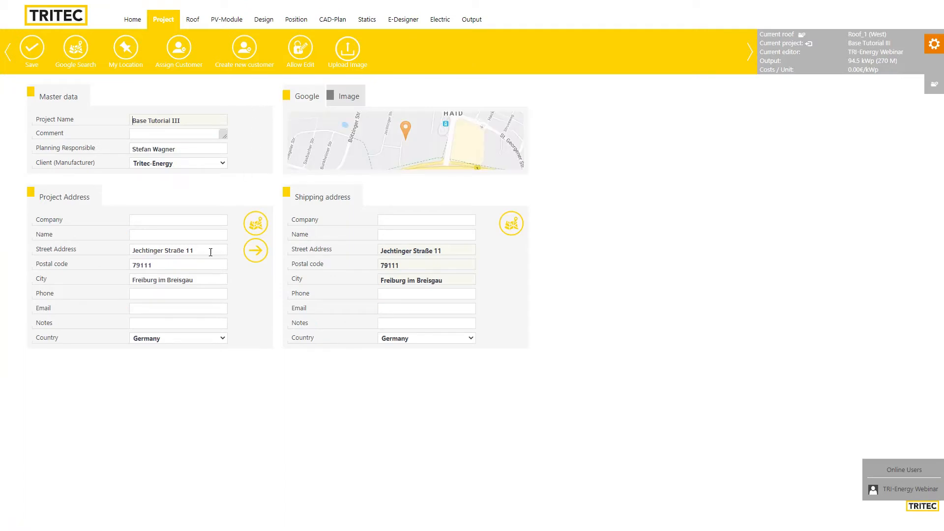
Select the project's street address text, then go back to the Home page's recent projects list
left_click_drag(207, 252, 110, 253)
key("ctrl+c")
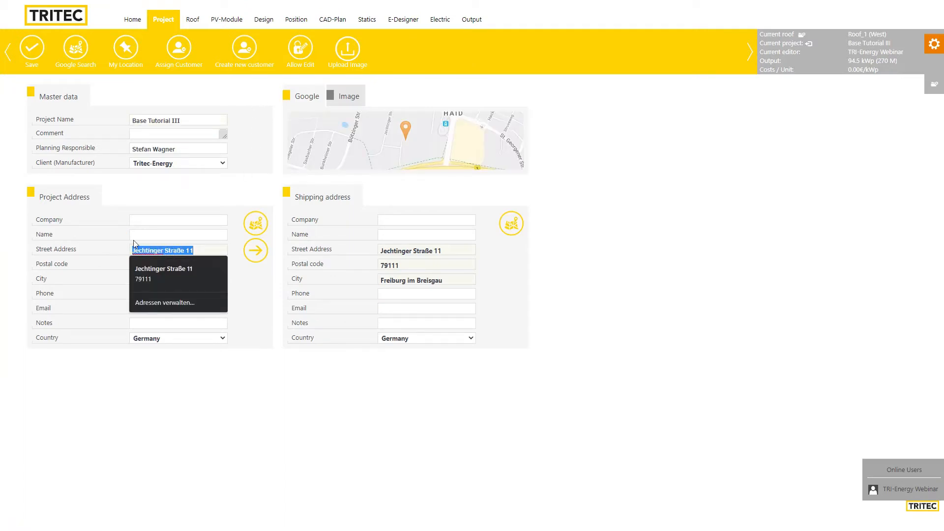
left_click(130, 26)
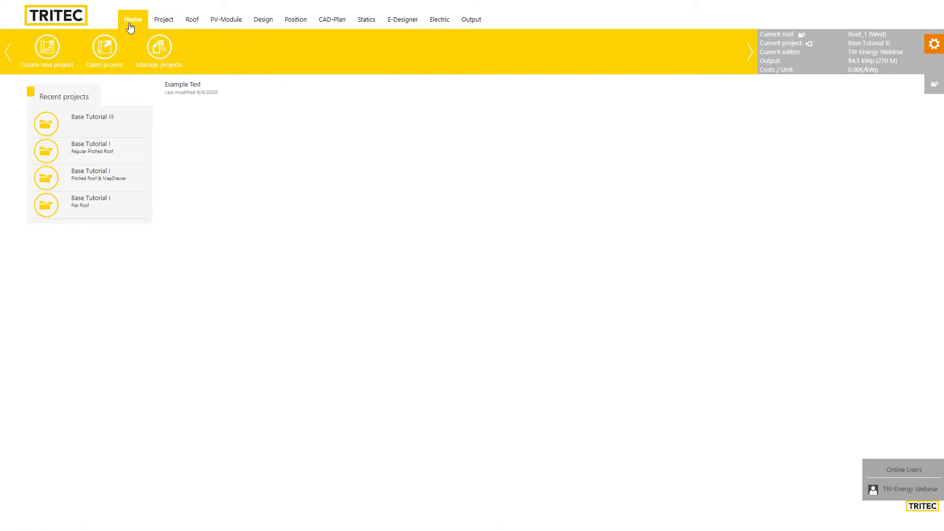
Start a new project named Base Tutorial with comment MapDrawer, locating its address on the map
left_click(48, 49)
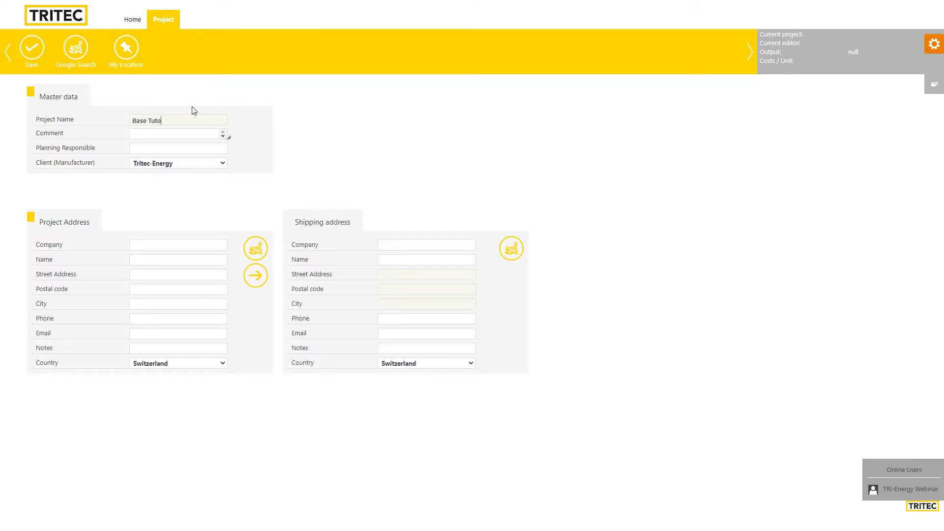
key("Tab")
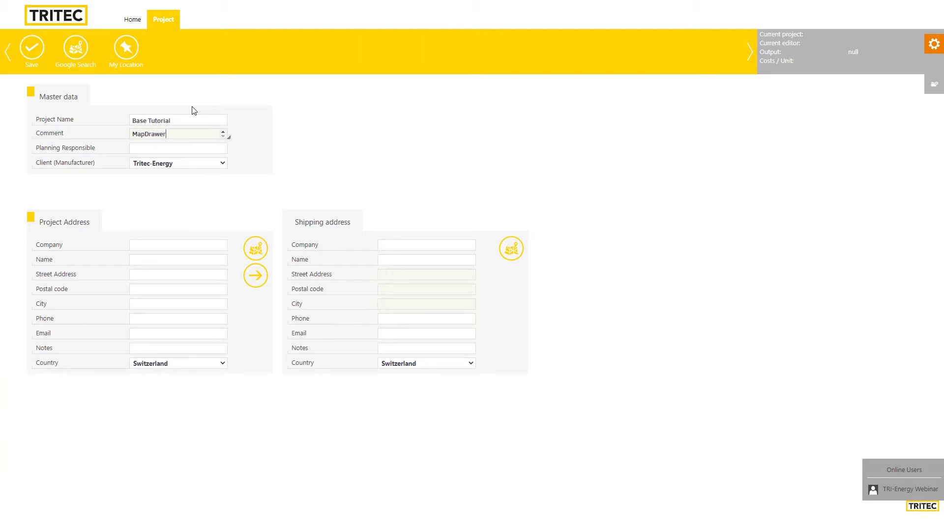
left_click(255, 250)
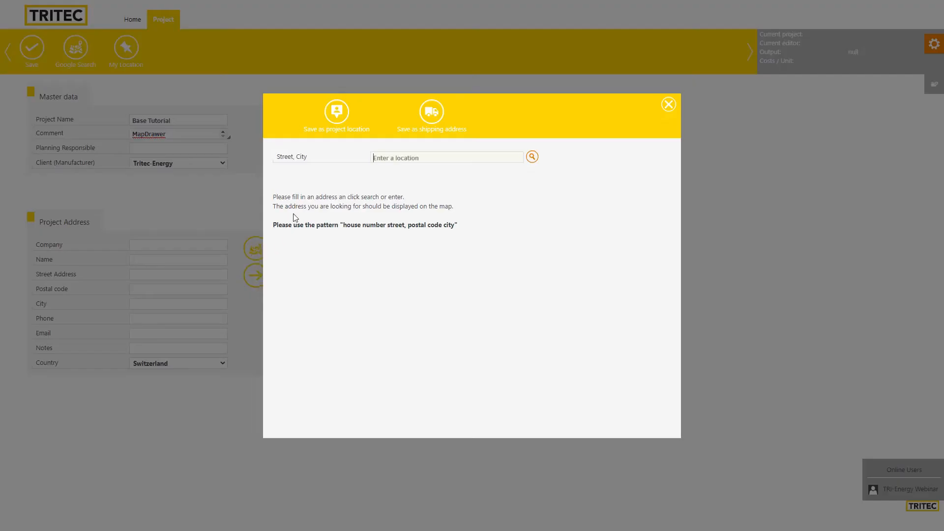
key("ctrl+v")
key("Down")
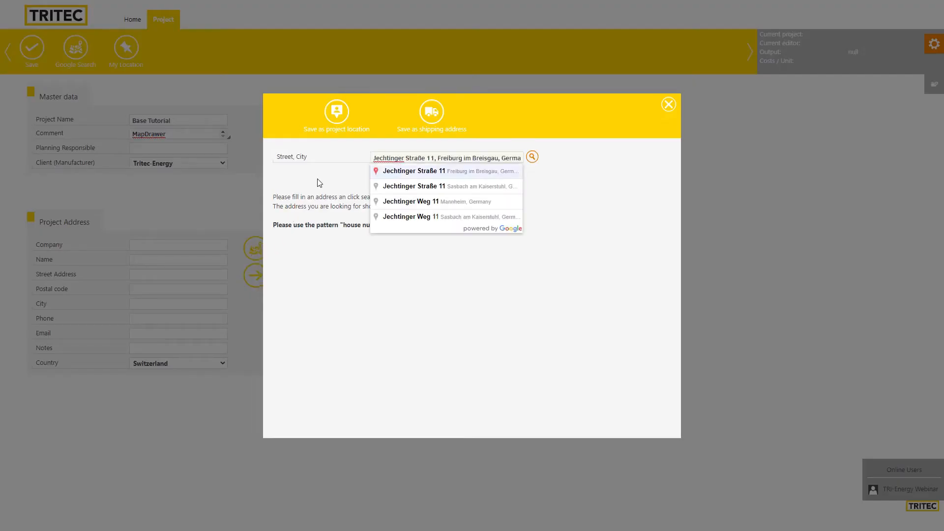
key("Return")
left_click(337, 112)
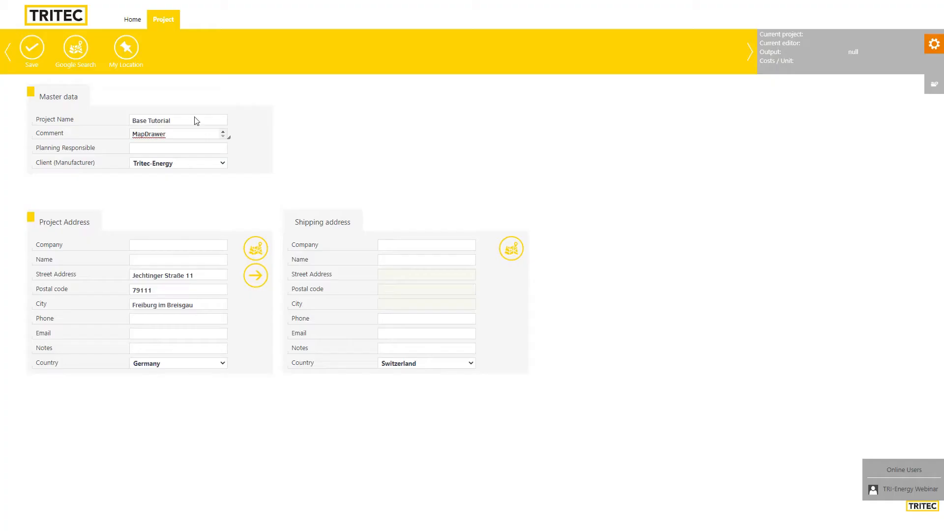
Save the new Base Tutorial project and acknowledge the creation message
left_click(23, 45)
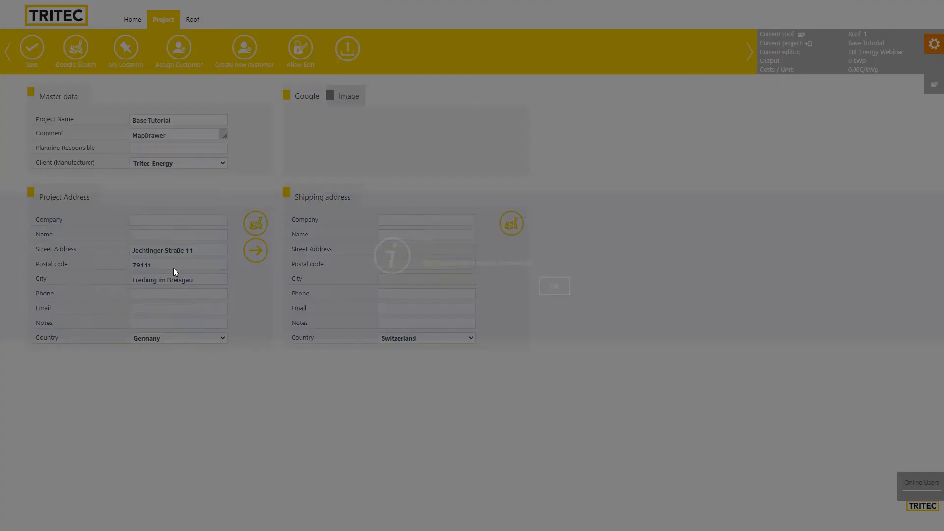
left_click(561, 285)
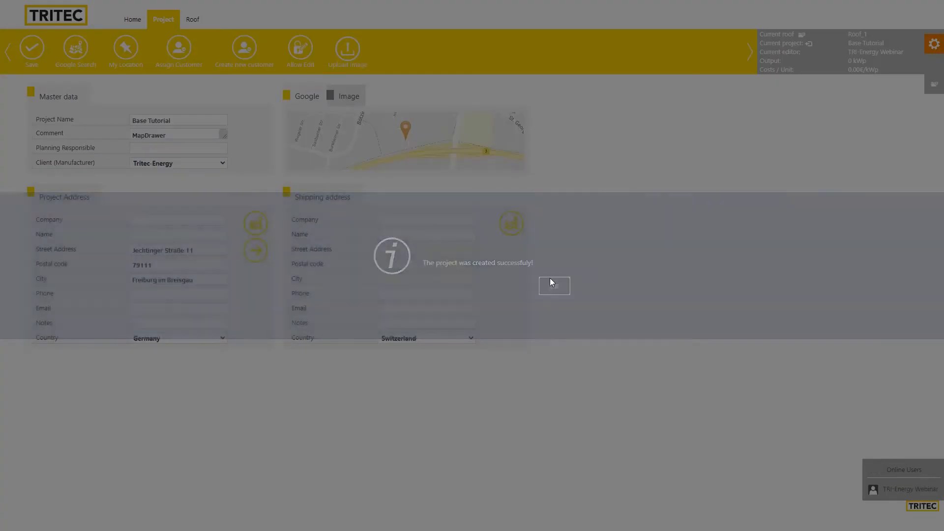
left_click(193, 19)
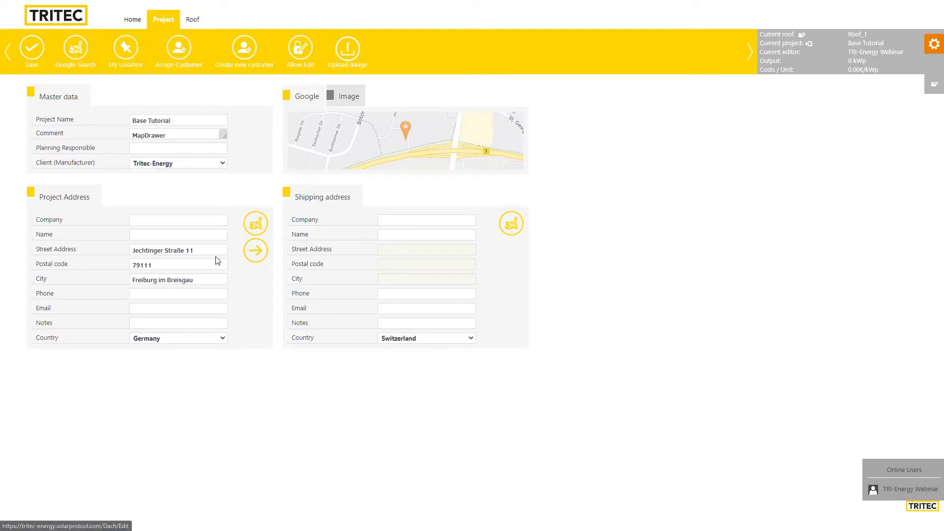
Set Roof_1 to the Customized roof form and bring up the Map Drawer
left_click(404, 133)
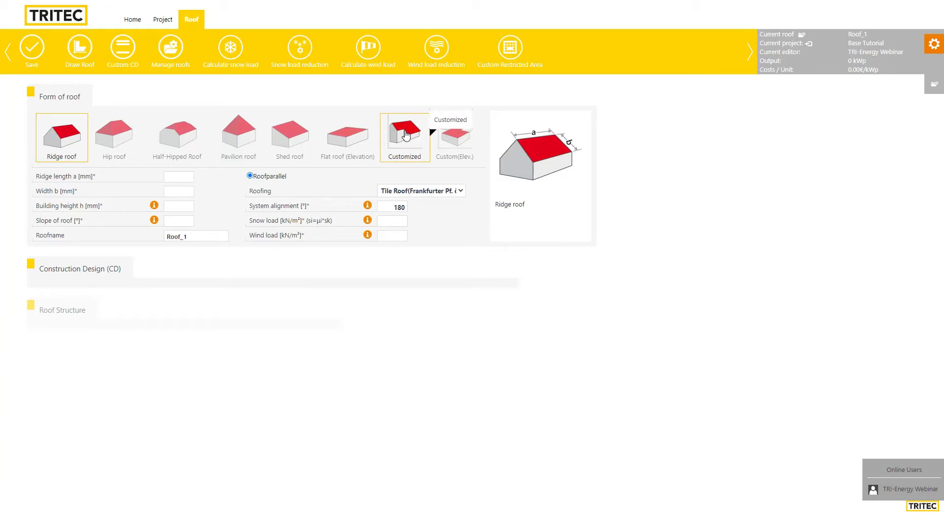
left_click(408, 131)
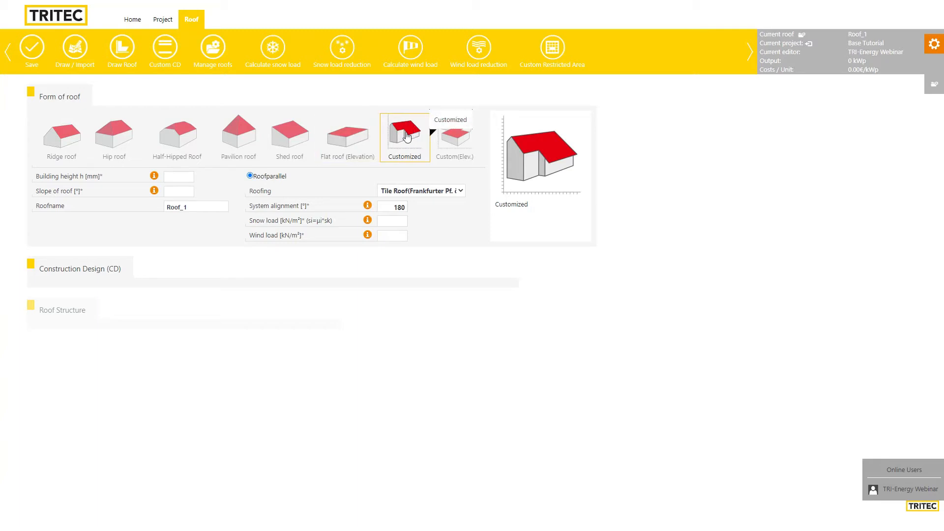
left_click(75, 49)
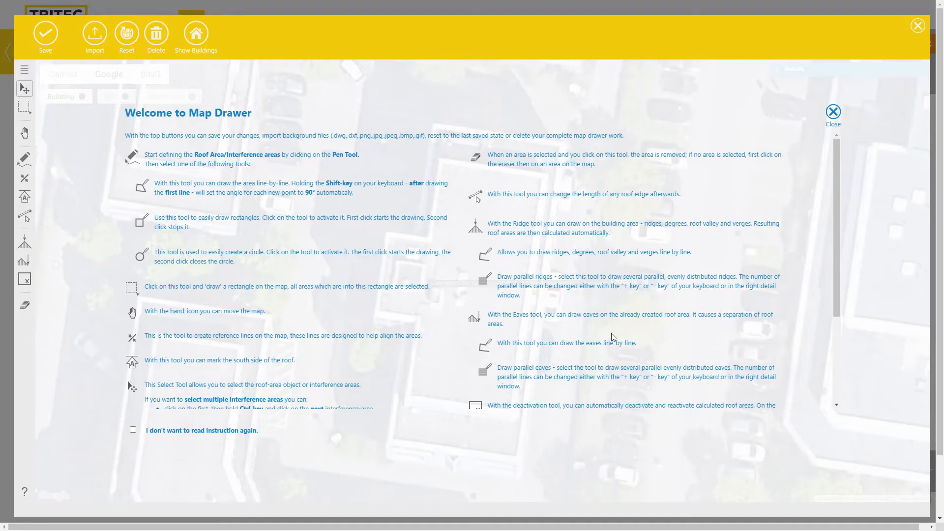
Dismiss the Map Drawer welcome and roof installation instruction overlays
left_click(134, 432)
left_click(833, 113)
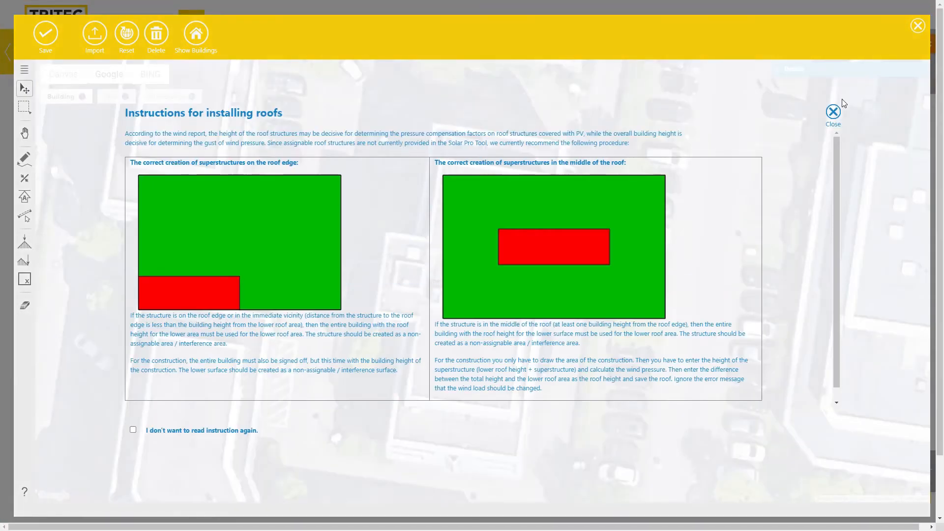
left_click(834, 114)
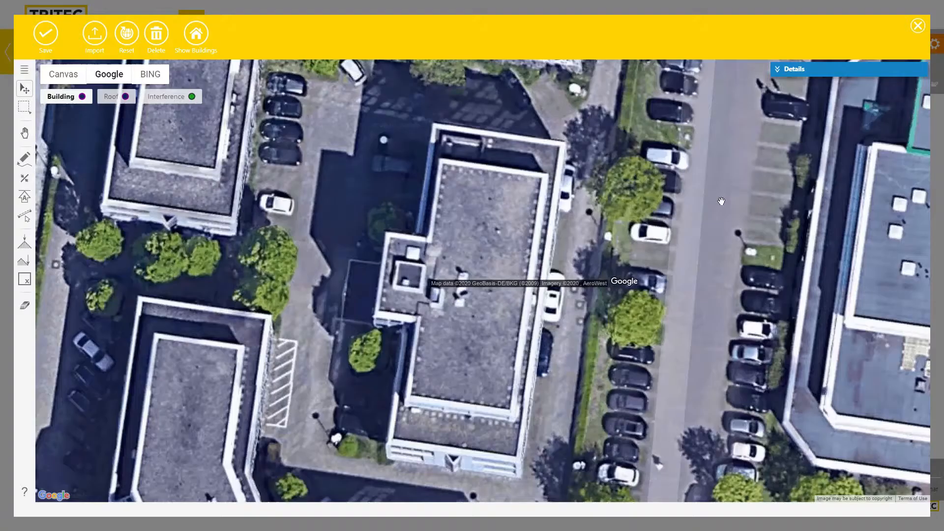
left_click(24, 493)
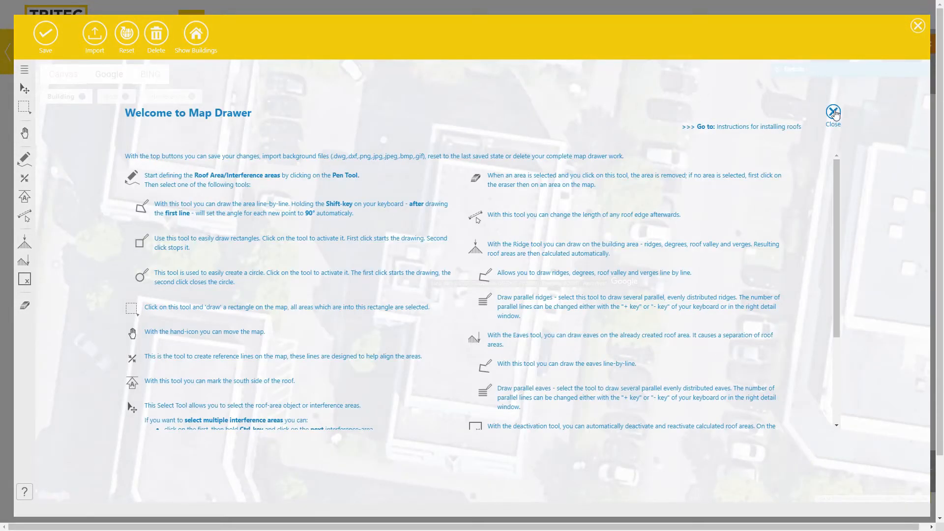
left_click(833, 113)
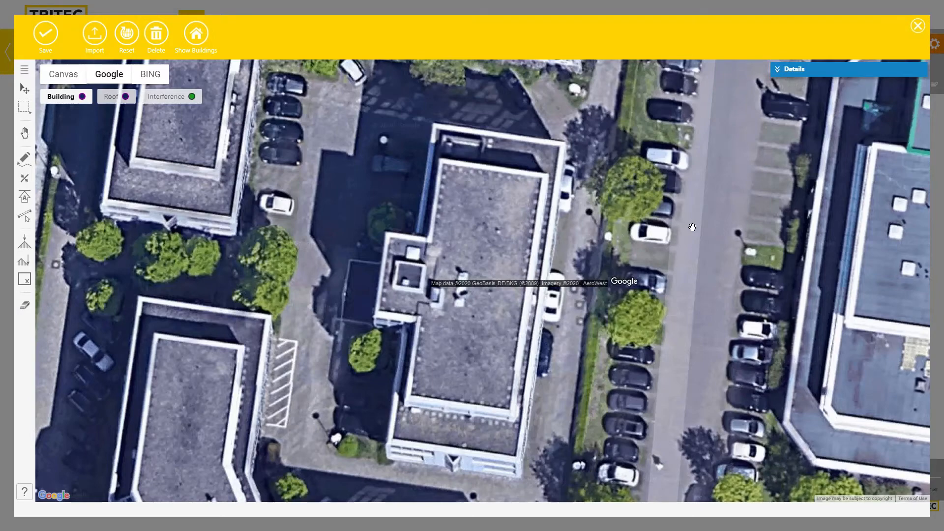
Frame the flat-roofed building and white hall on the map, comparing Bing imagery before returning to Google
left_click_drag(692, 227, 523, 255)
scroll(523, 255, "down", 1)
left_click_drag(703, 150, 572, 217)
left_click_drag(665, 163, 545, 410)
left_click_drag(538, 186, 692, 288)
scroll(649, 350, "down", 1)
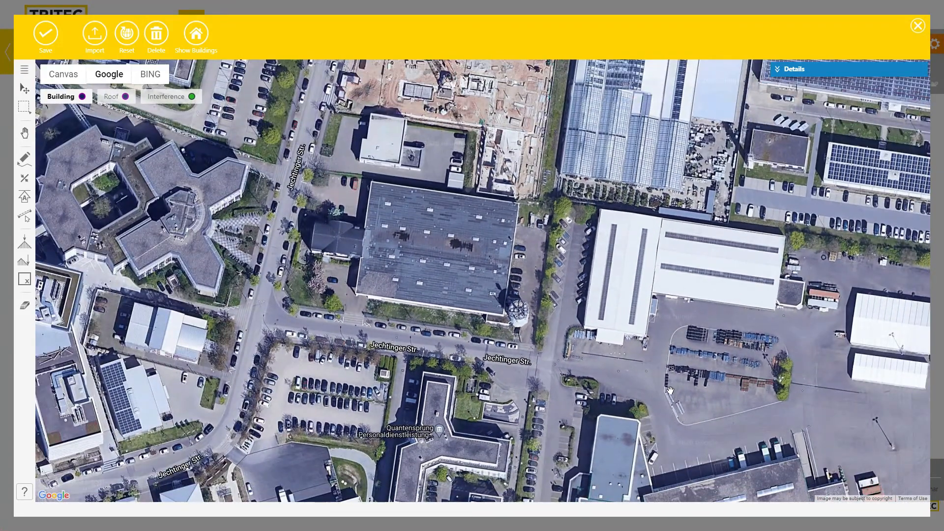
left_click_drag(565, 475, 585, 352)
left_click_drag(689, 186, 658, 378)
scroll(606, 346, "up", 2)
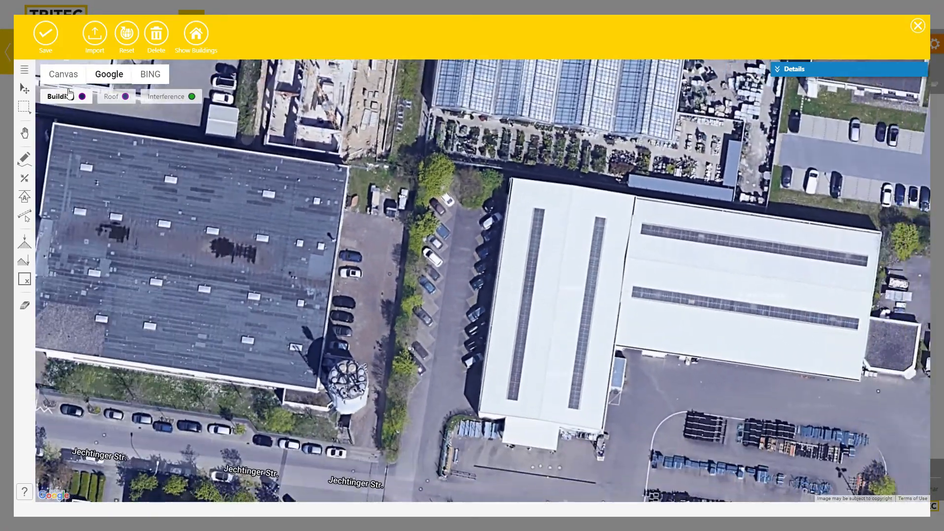
left_click(147, 75)
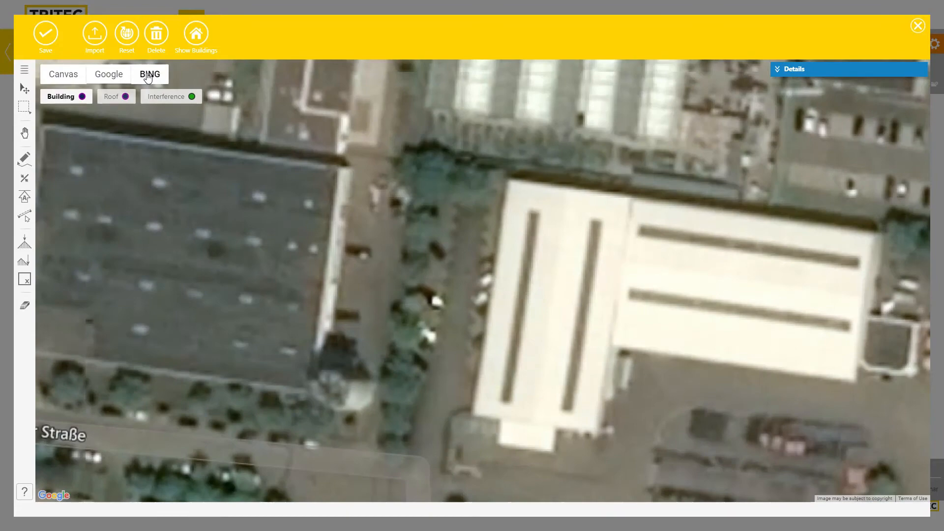
left_click(115, 77)
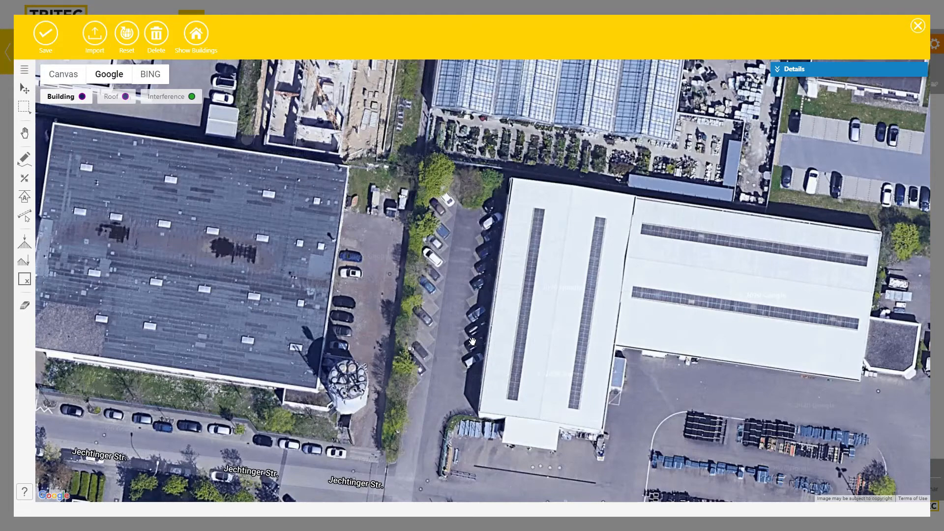
Zoom in on the white hall and anchor a guide line at its north-west corner
left_click_drag(473, 341, 425, 326)
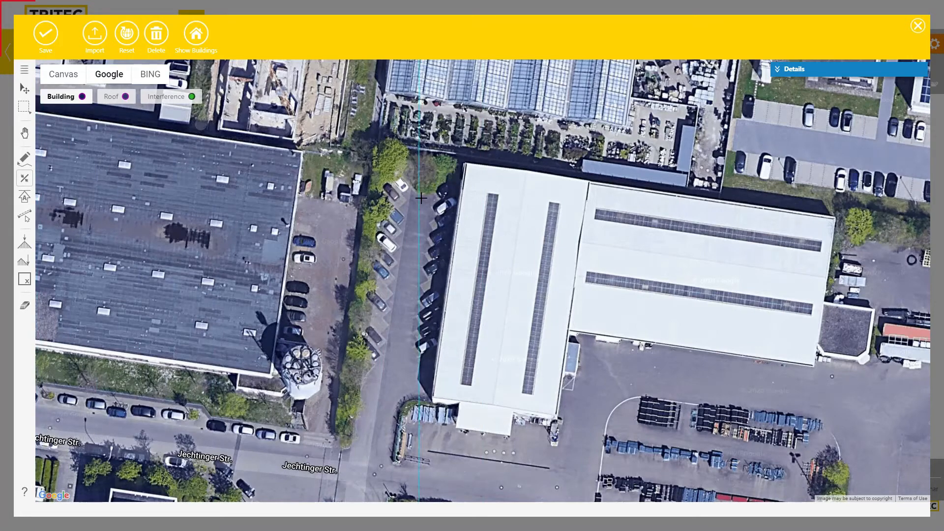
scroll(452, 167, "up", 2)
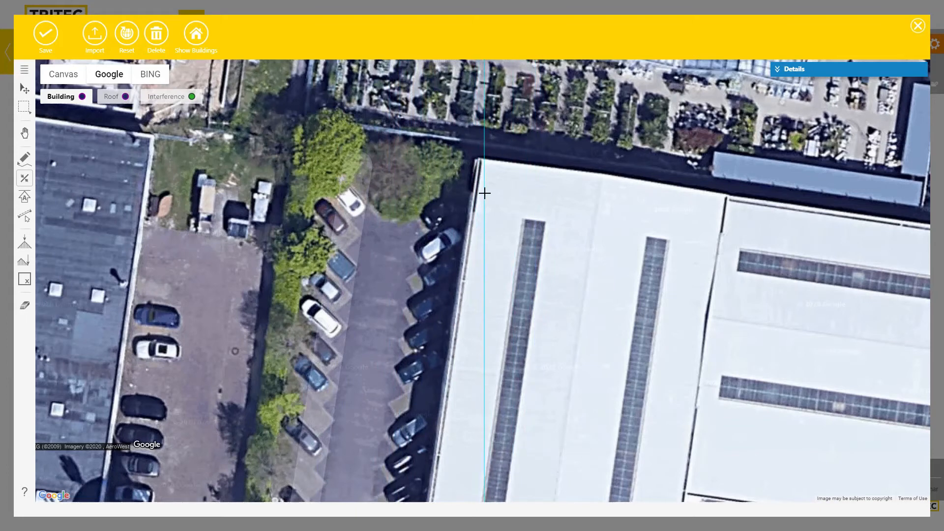
left_click(479, 159)
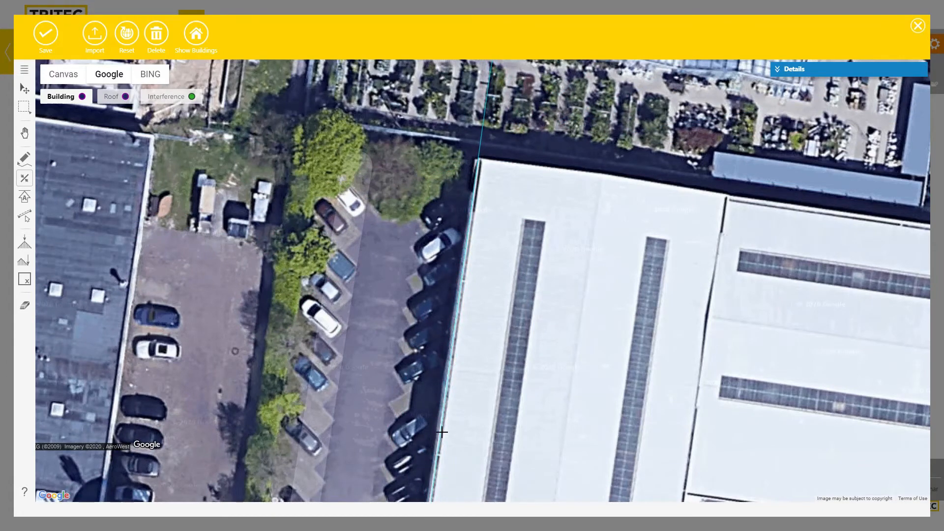
Pan and zoom out the satellite map until the whole white hall and its surroundings show
scroll(435, 450, "down", 2)
left_click_drag(432, 446, 488, 266)
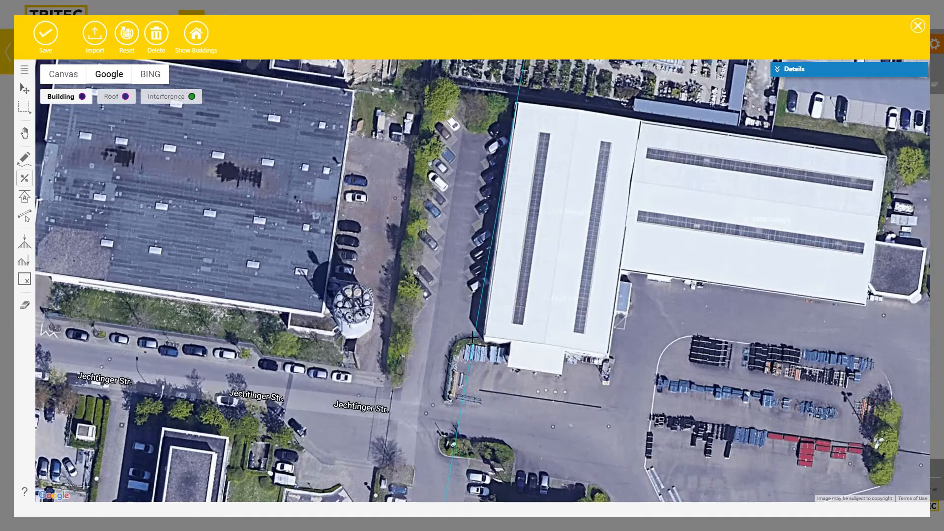
scroll(472, 331, "up", 4)
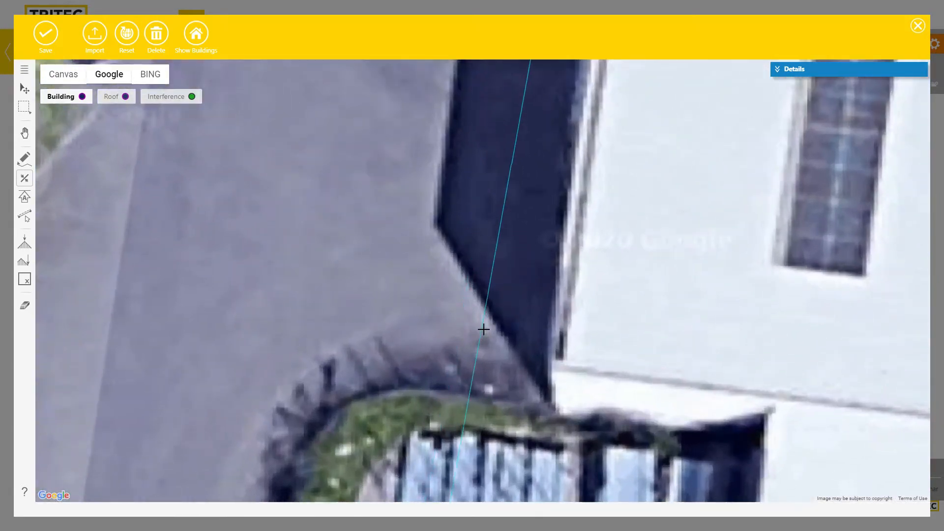
scroll(485, 307, "down", 6)
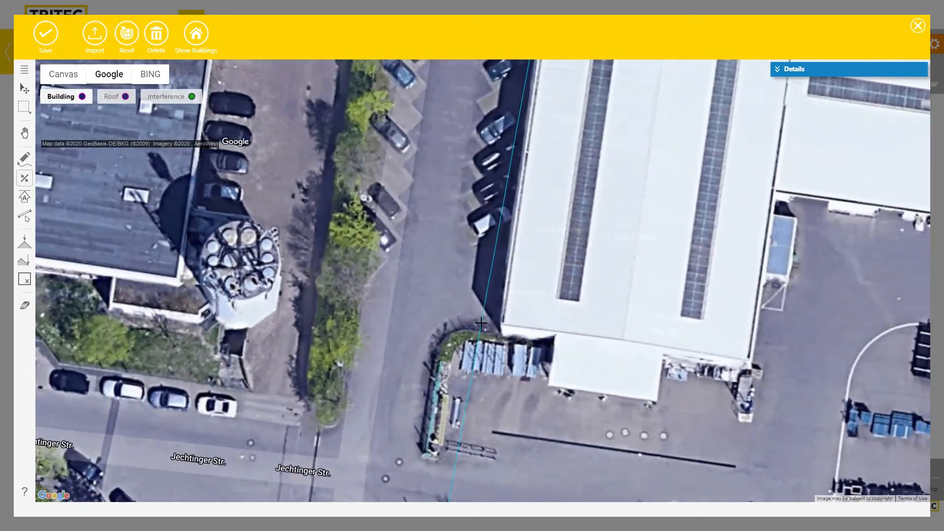
scroll(481, 332, "up", 3)
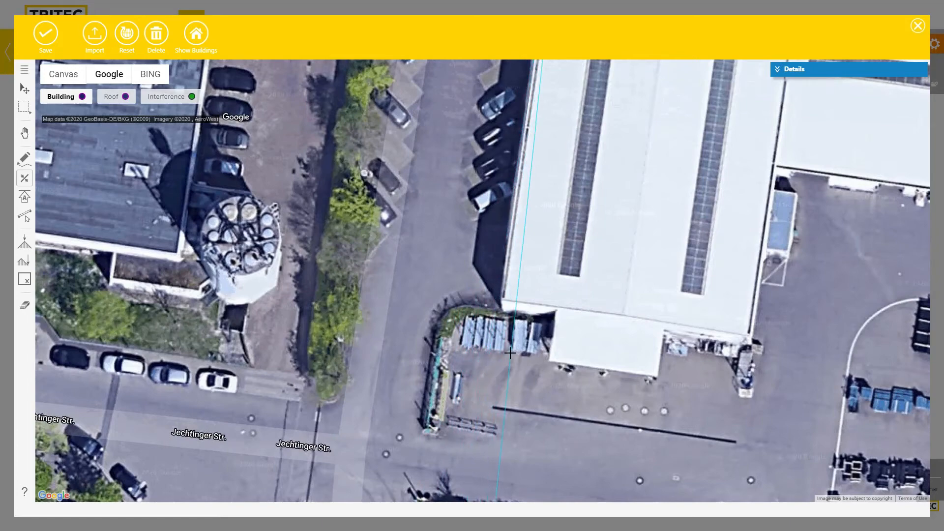
left_click_drag(510, 352, 540, 391)
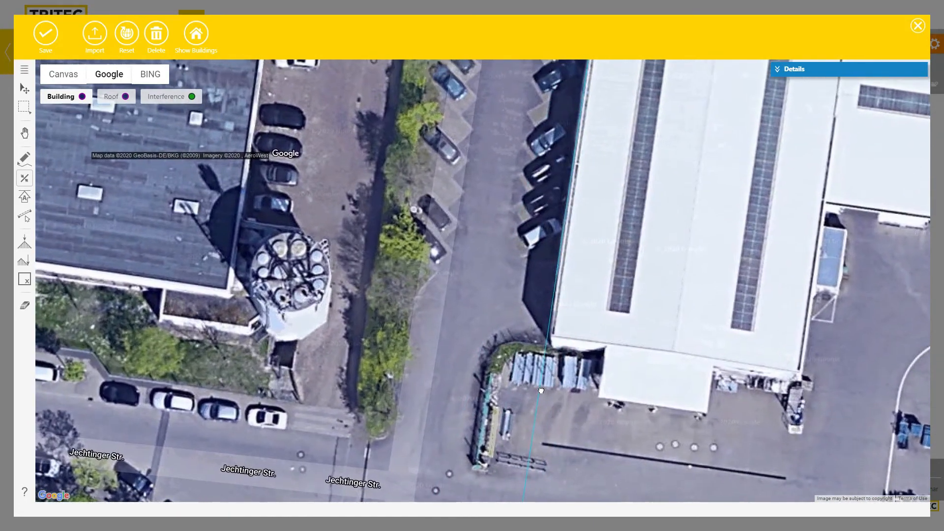
scroll(539, 343, "down", 1)
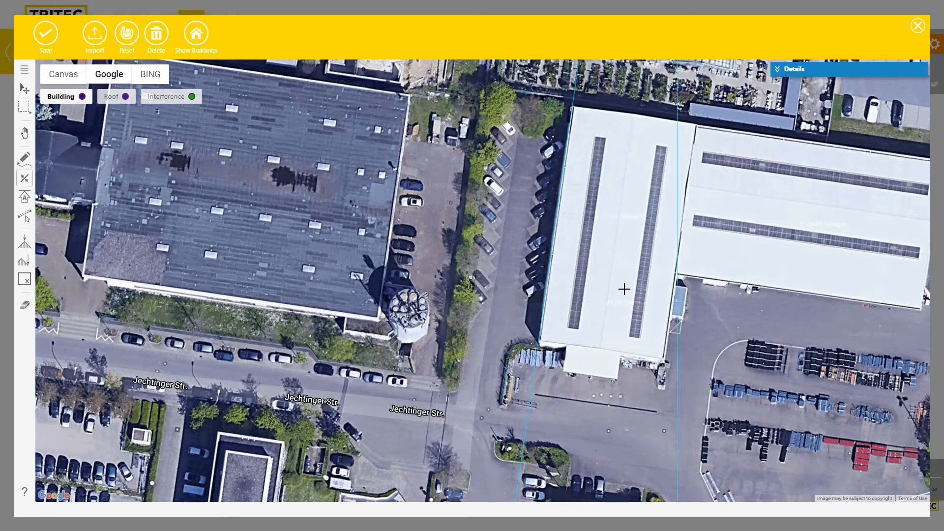
Trace a rectangle from the hall's corner along its western edge (about 48011 mm), aligned to the slanted wall
left_click(23, 162)
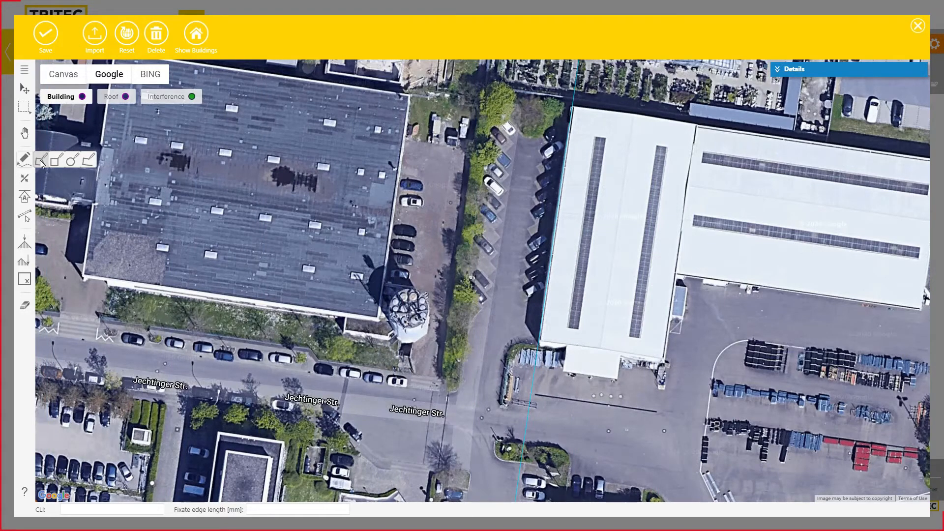
left_click(41, 161)
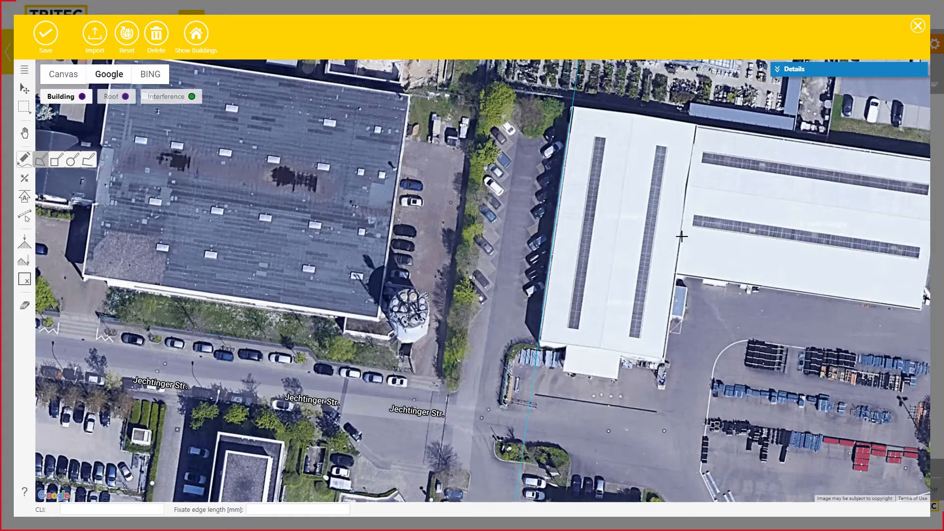
left_click(55, 162)
scroll(538, 342, "up", 1)
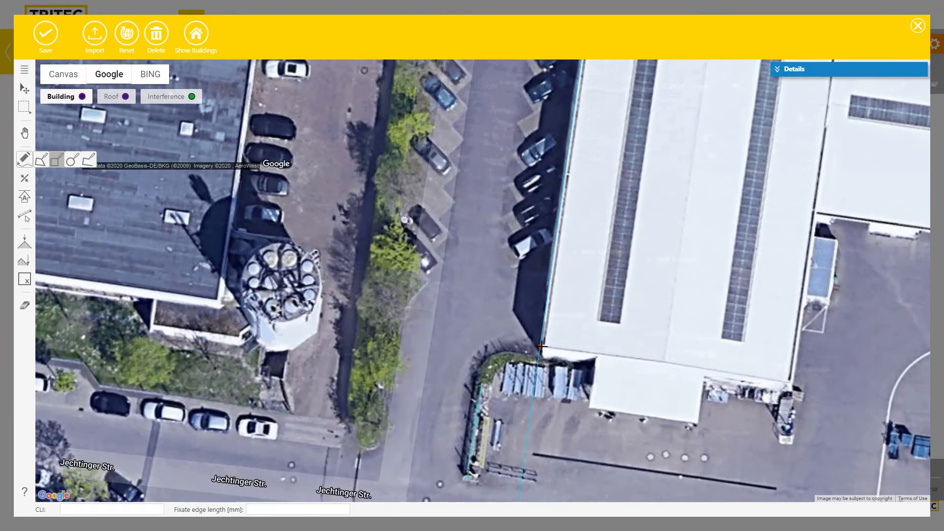
left_click(541, 346)
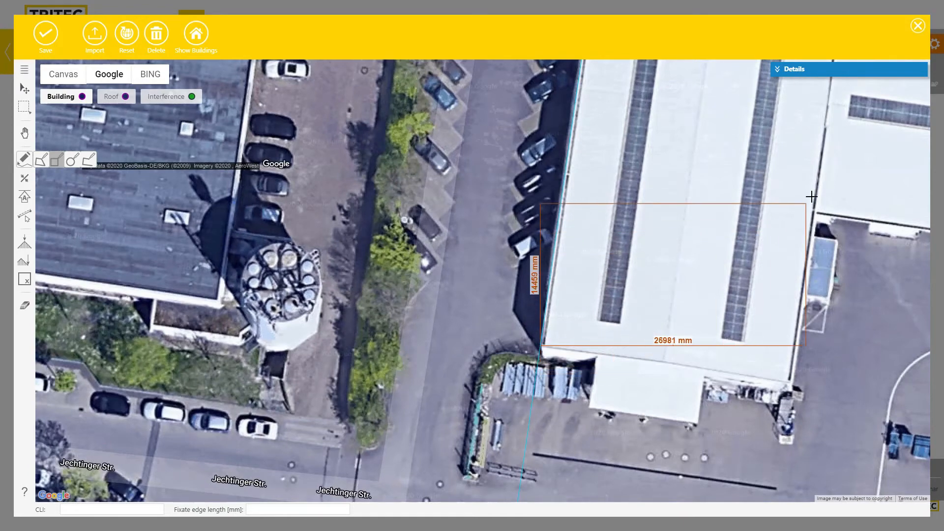
left_click_drag(826, 169, 593, 237)
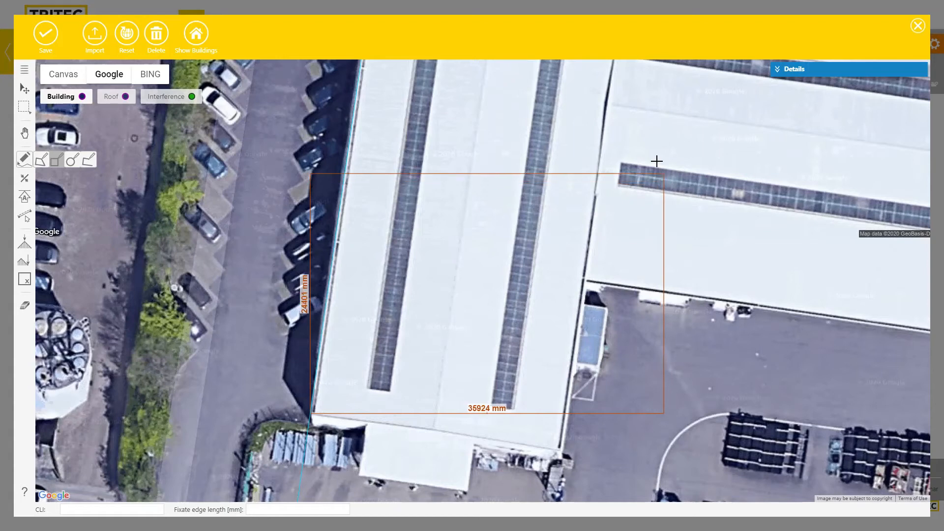
key("shift")
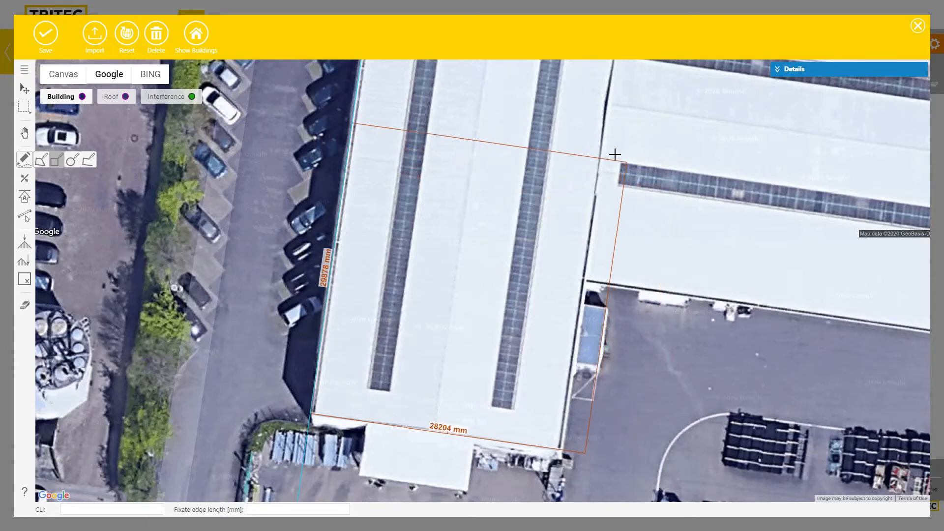
left_click_drag(628, 116, 623, 235)
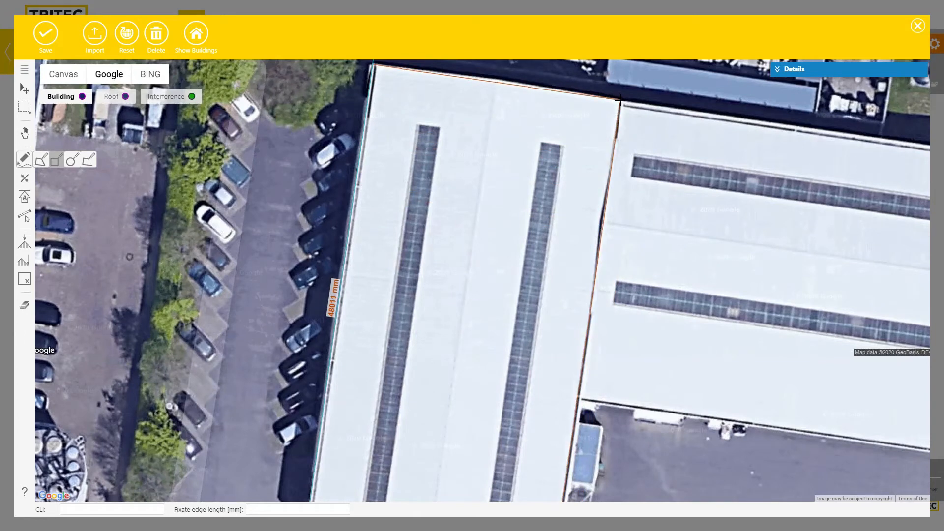
Close the rectangle into a 25434 × 48054 mm building, 10000 mm high, over the hall
left_click(618, 100)
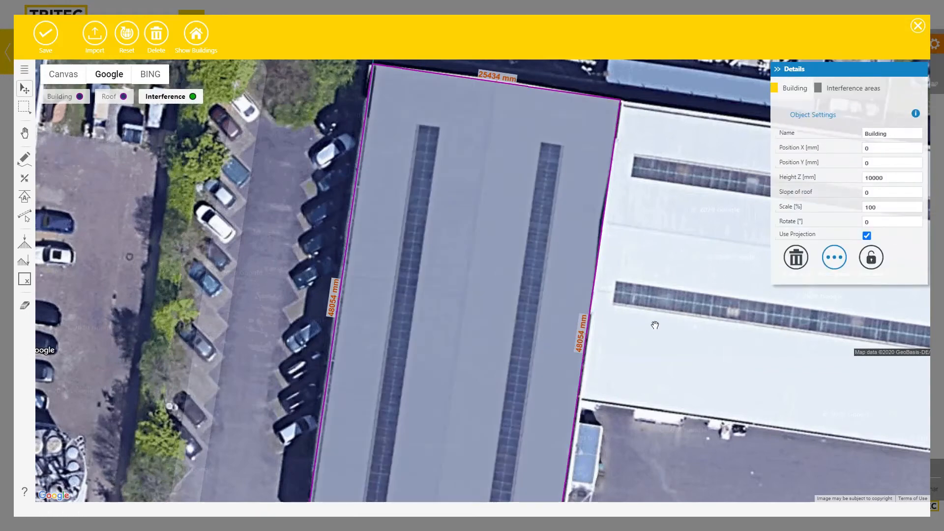
scroll(654, 324, "down", 1)
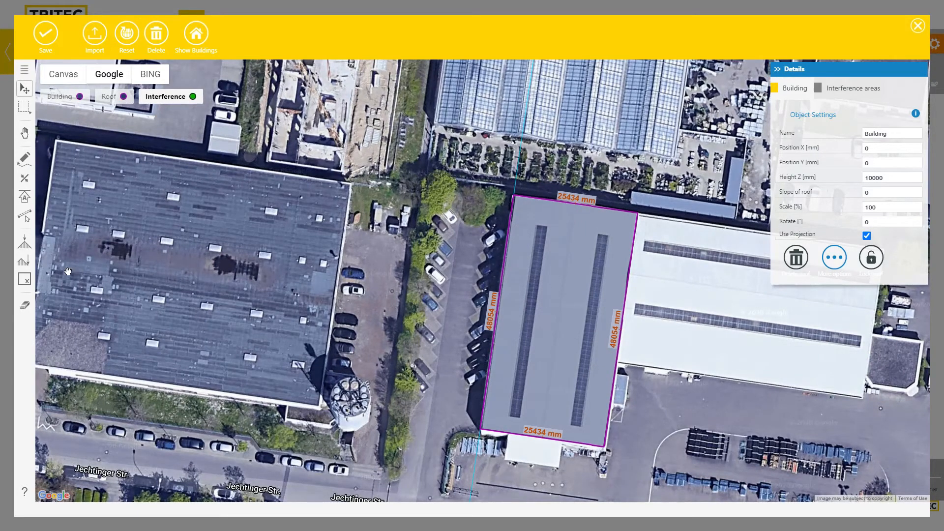
left_click(25, 240)
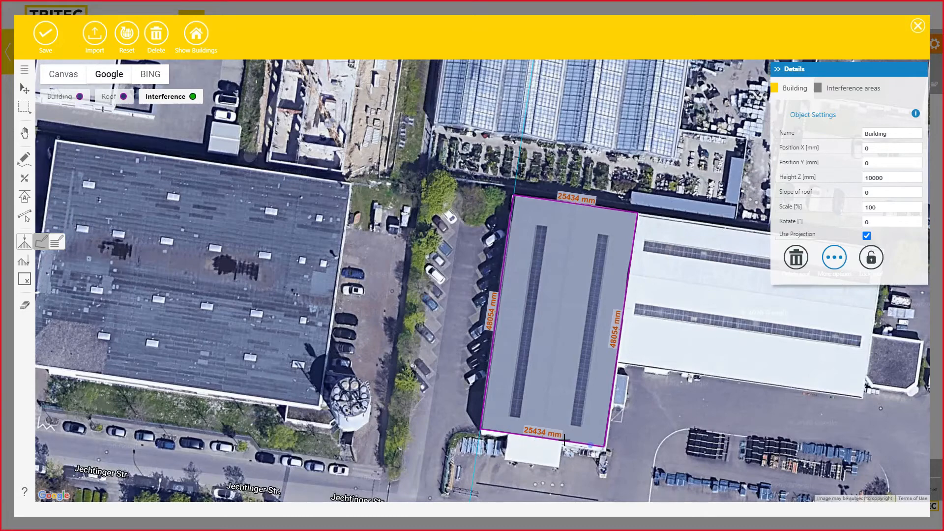
Draw a dividing line from the bottom edge midpoint to the top edge, splitting the roof lengthwise
left_click(543, 437)
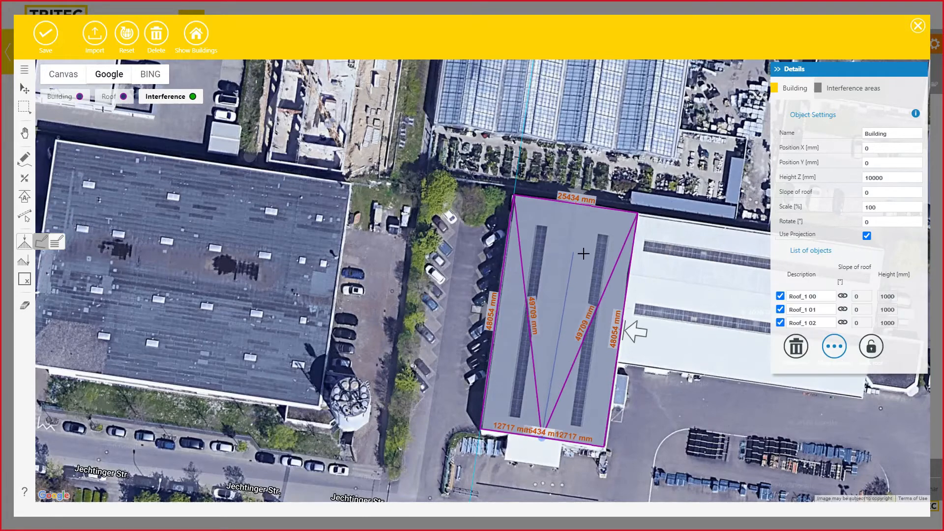
left_click(564, 285)
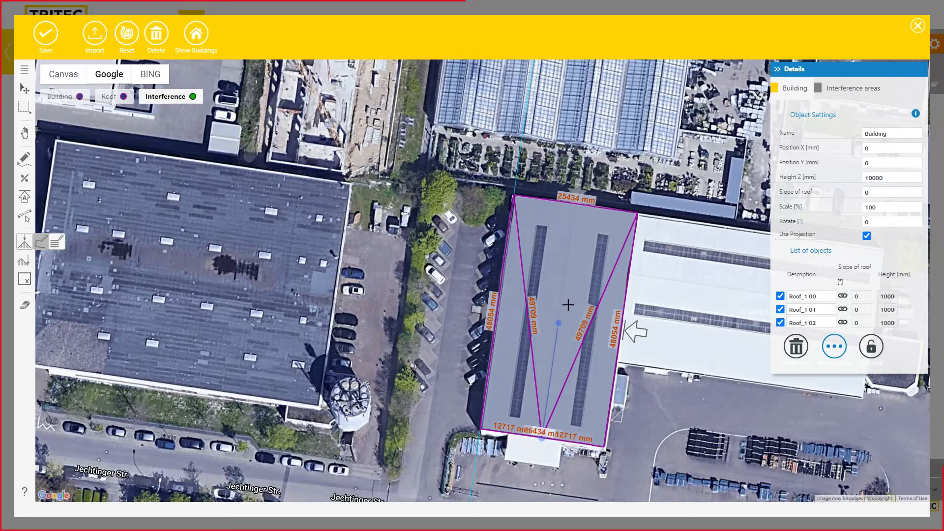
left_click(577, 204)
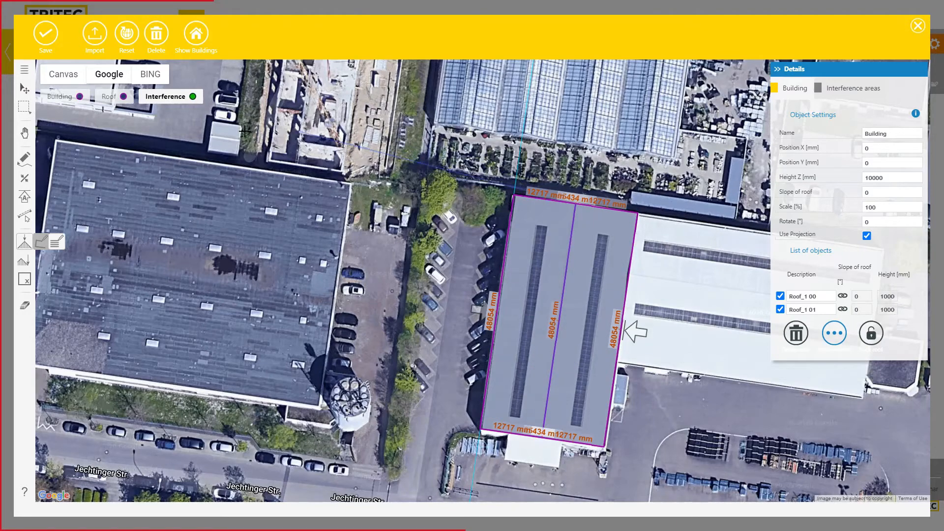
Select the right roof half and set the building Height Z to 8000 mm
left_click(23, 90)
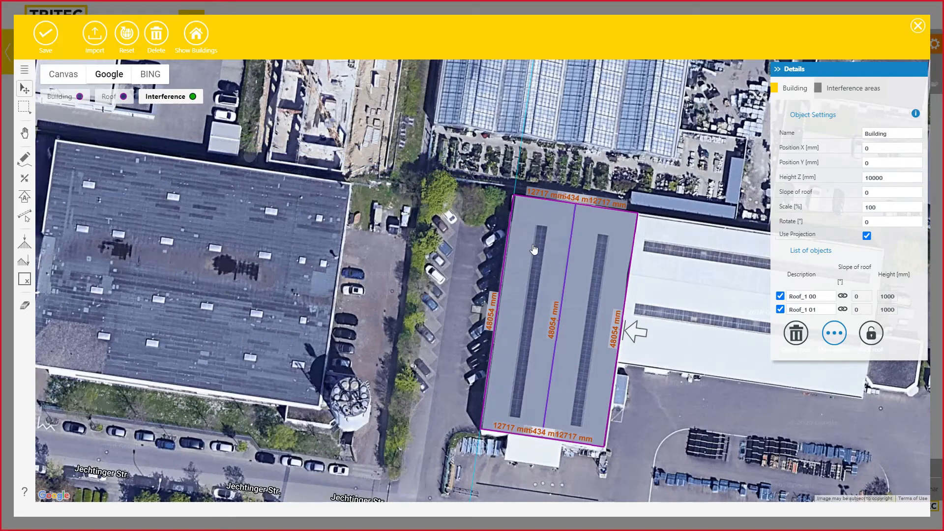
left_click(584, 264)
left_click(546, 266)
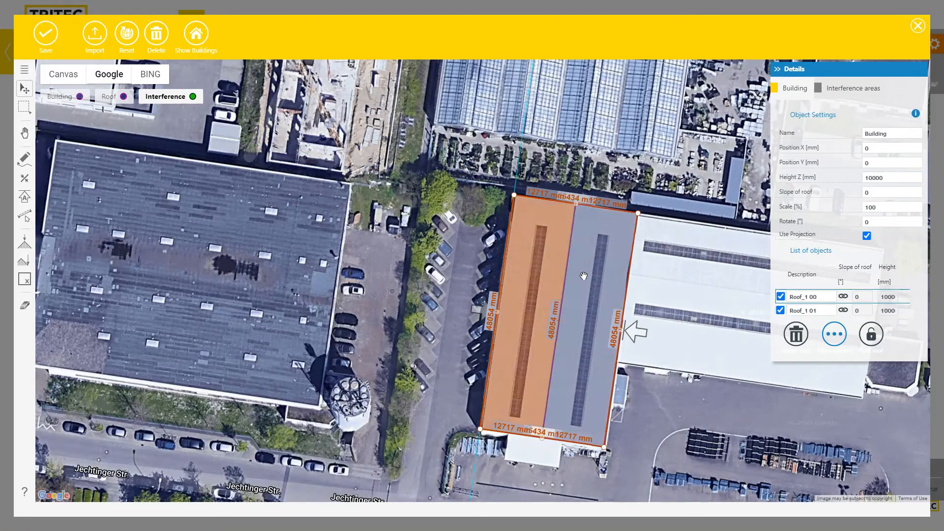
left_click(590, 273)
left_click(584, 280)
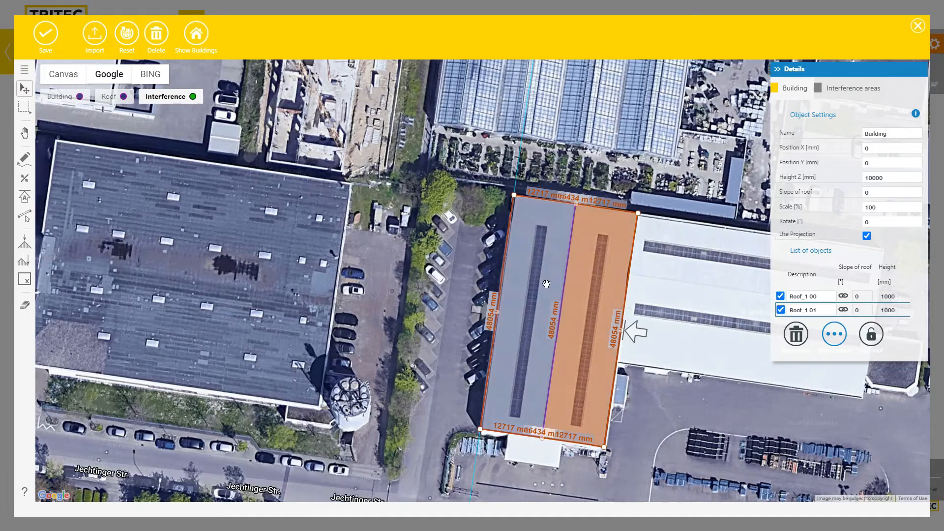
left_click(546, 283)
left_click(583, 282)
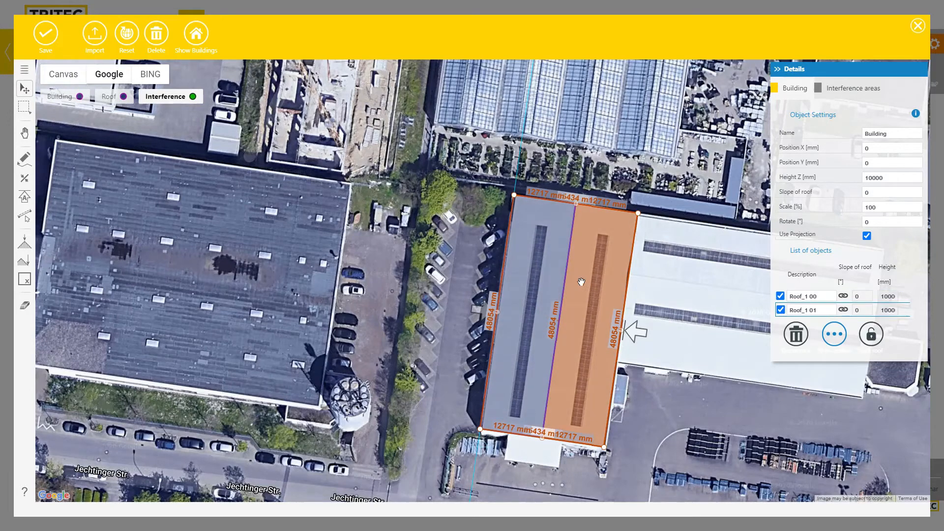
double_click(889, 176)
type("8")
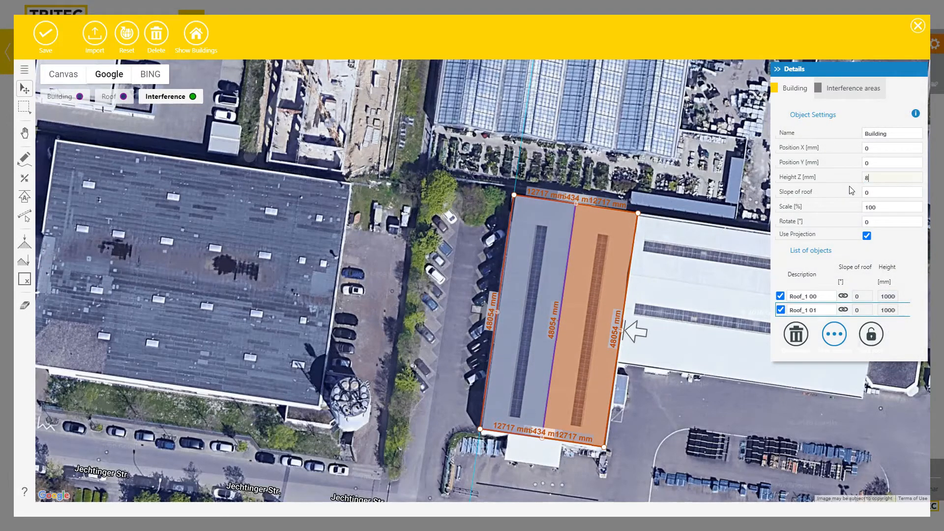
key("Tab")
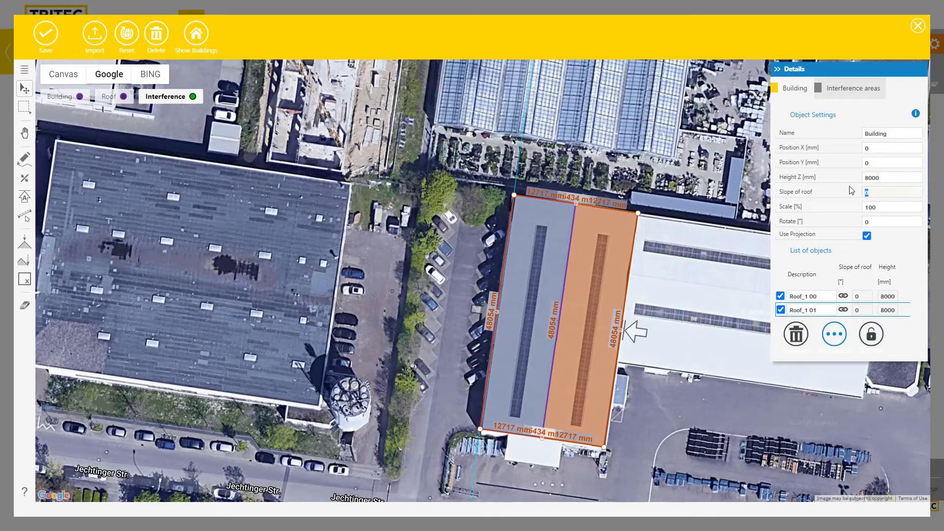
Give both roof halves a linked 6° slope, trying 8° first
key("Tab")
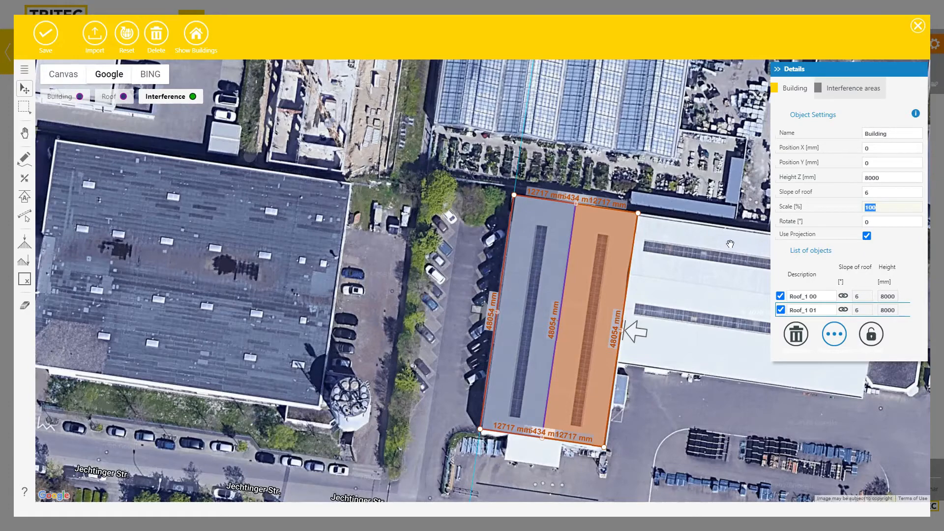
left_click(843, 296)
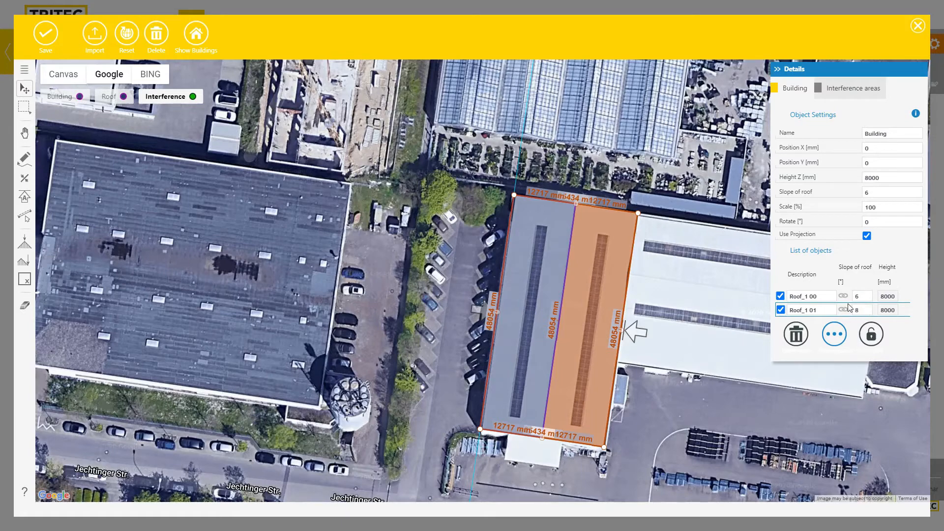
left_click(843, 310)
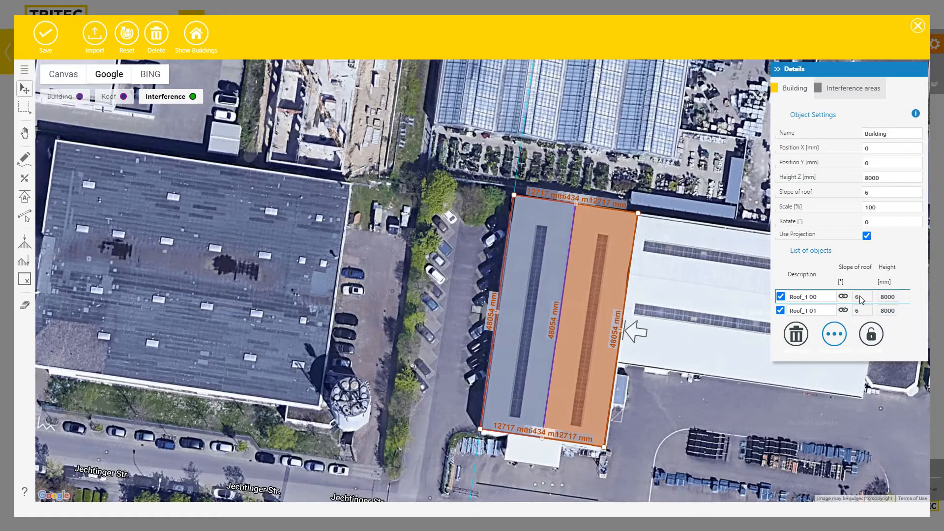
left_click(861, 310)
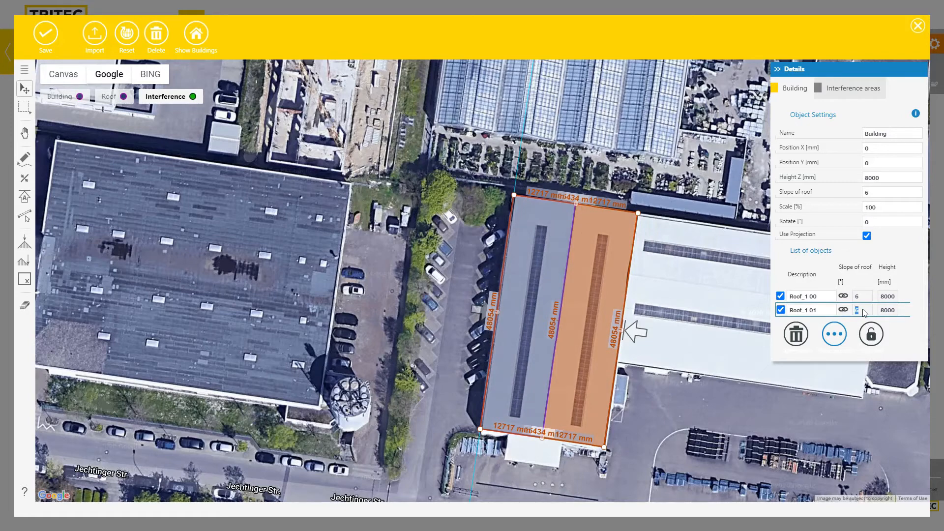
left_click(881, 192)
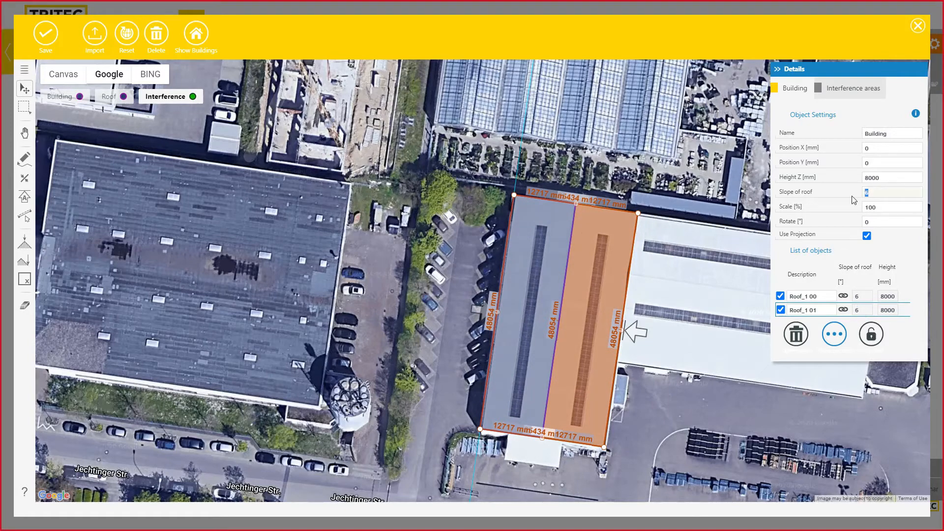
type("8")
key("Tab")
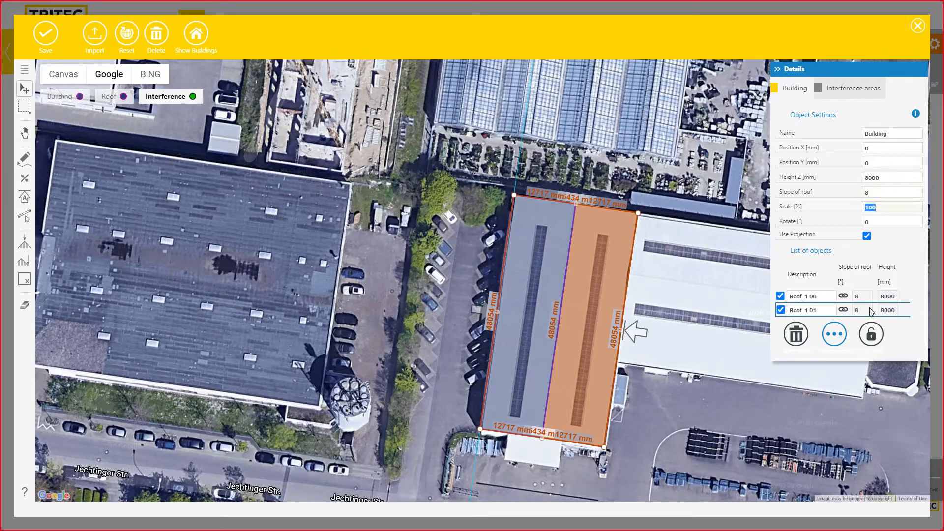
left_click_drag(881, 192, 863, 194)
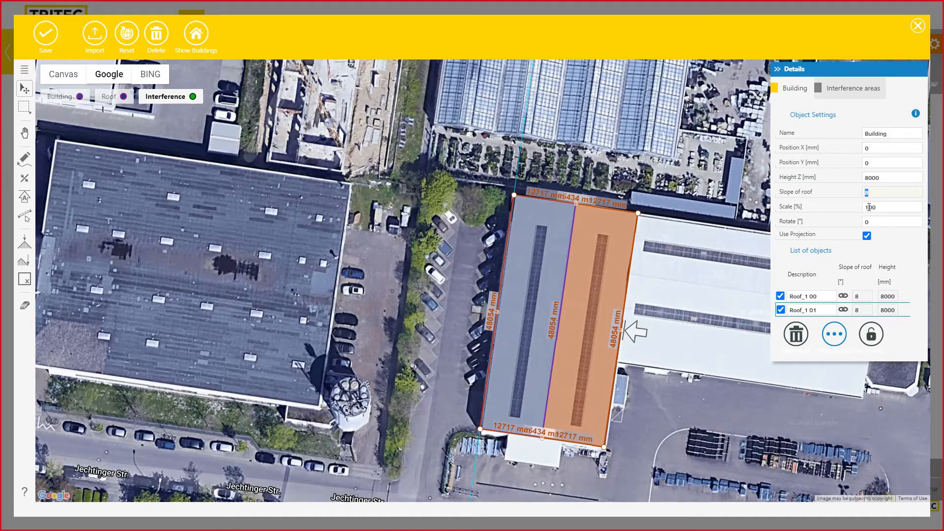
key("Tab")
Draw a rectangular obstacle over the long skylight on the left roof half
scroll(563, 278, "up", 6)
scroll(586, 266, "down", 6)
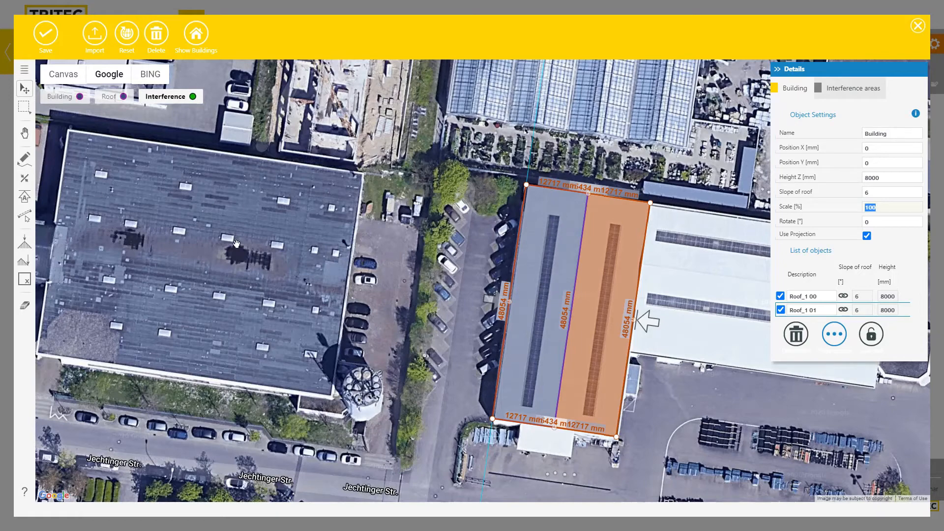
scroll(548, 234, "up", 2)
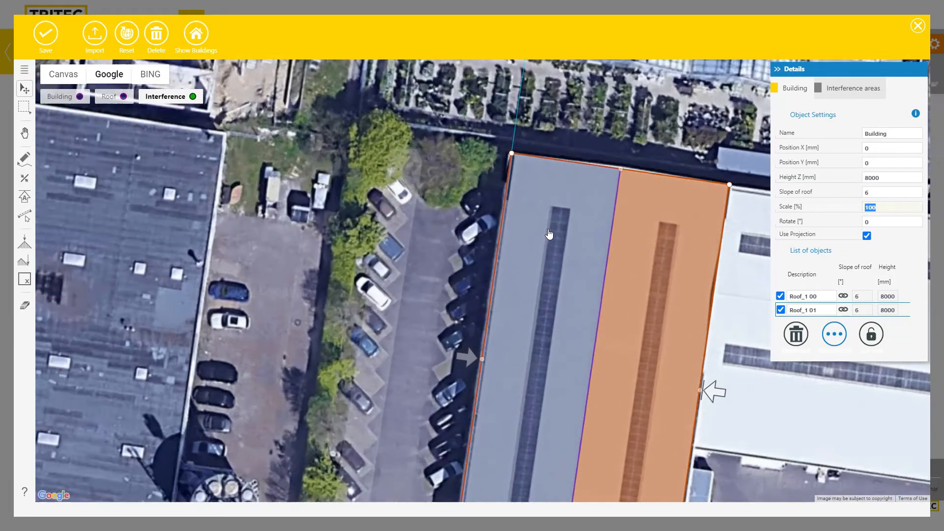
scroll(549, 234, "up", 1)
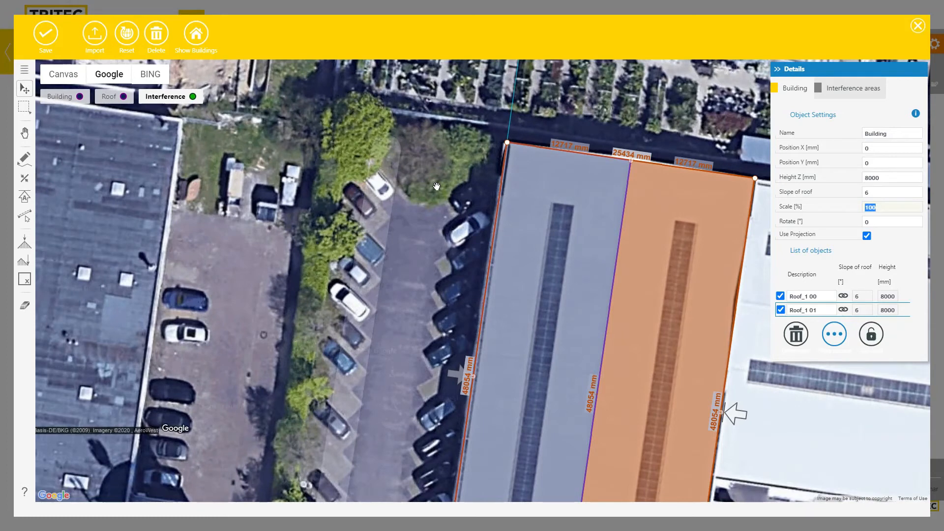
left_click(26, 160)
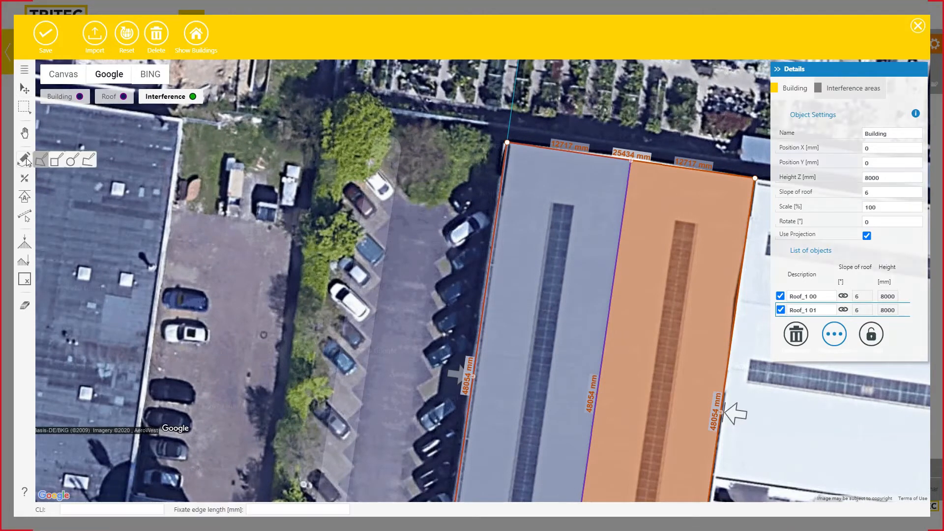
left_click(55, 161)
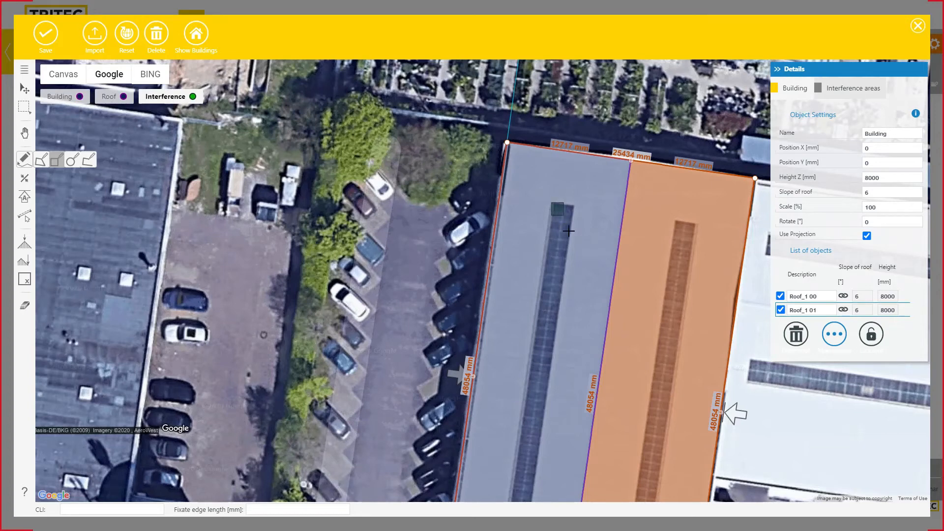
mouse_move(569, 231)
left_mouse_down()
mouse_move(552, 428)
mouse_move(560, 416)
left_mouse_up()
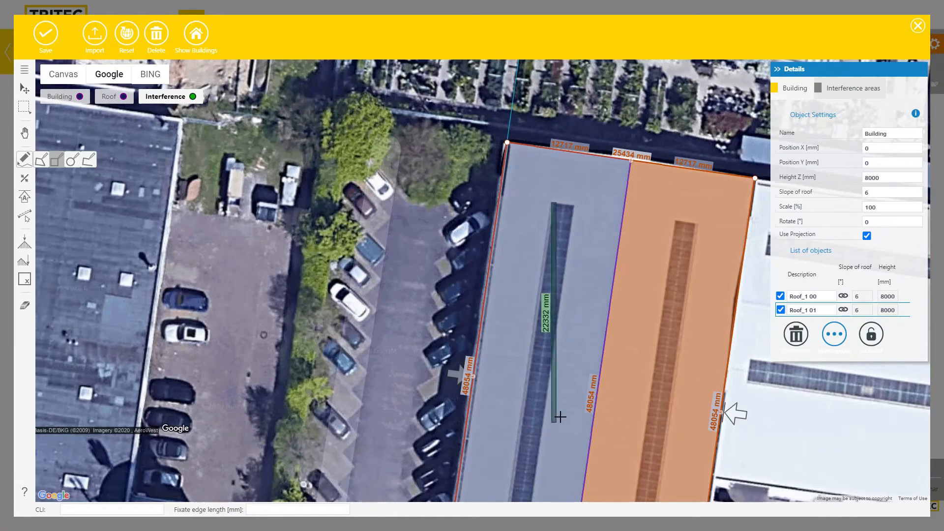
mouse_move(555, 471)
left_mouse_down()
mouse_move(566, 310)
mouse_move(581, 260)
mouse_move(580, 143)
left_mouse_up()
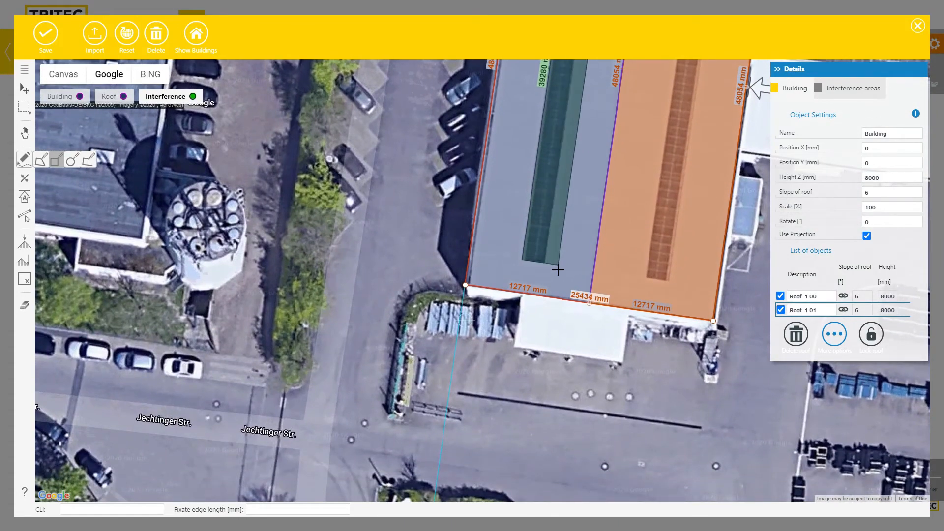
left_click_drag(558, 269, 555, 339)
scroll(554, 338, "up", 3)
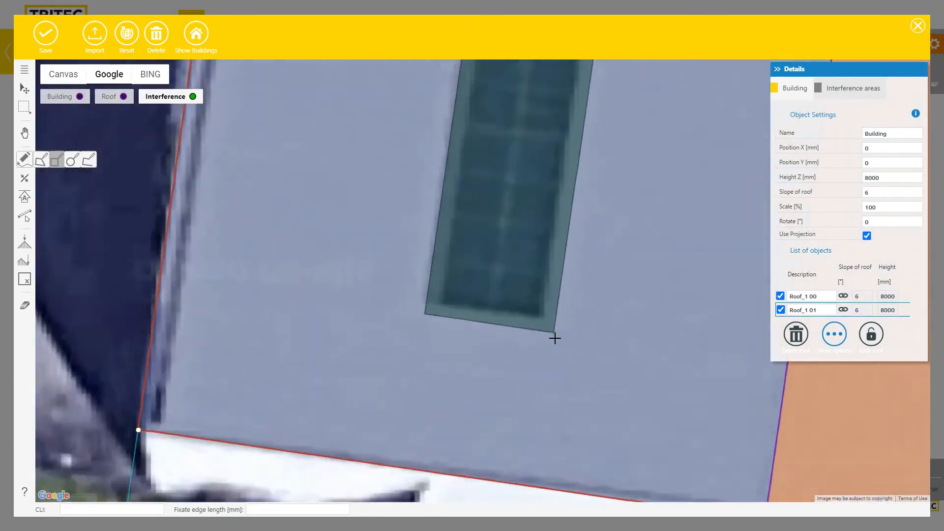
scroll(555, 338, "up", 1)
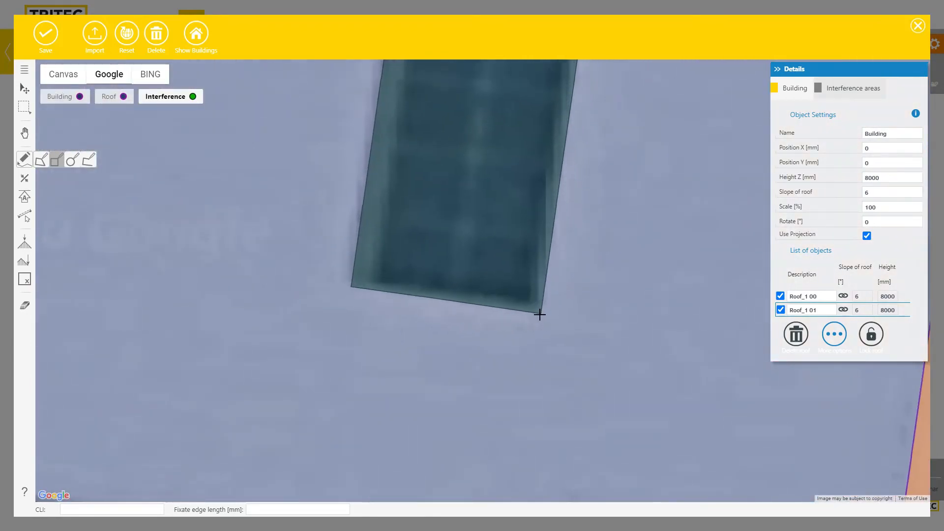
left_click(541, 313)
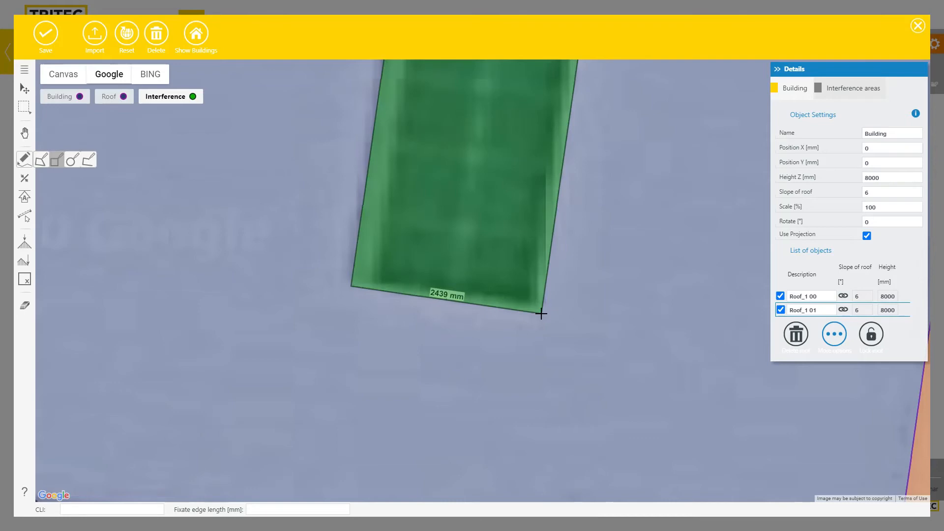
Select the new green Interference 01 area and show its Interference areas details
scroll(555, 352, "down", 2)
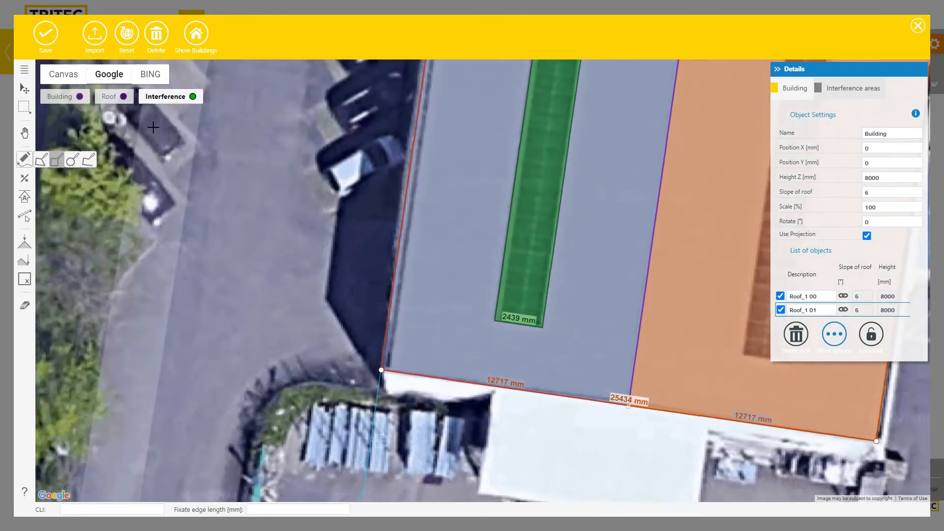
left_click(28, 91)
scroll(262, 326, "down", 1)
mouse_move(288, 300)
left_mouse_down()
mouse_move(242, 379)
mouse_move(302, 461)
left_mouse_up()
left_click(415, 342)
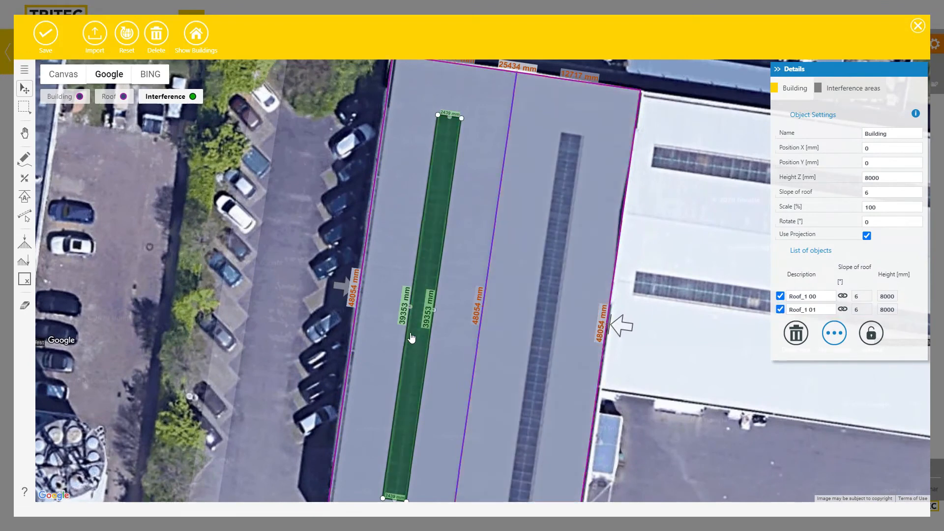
left_click(862, 92)
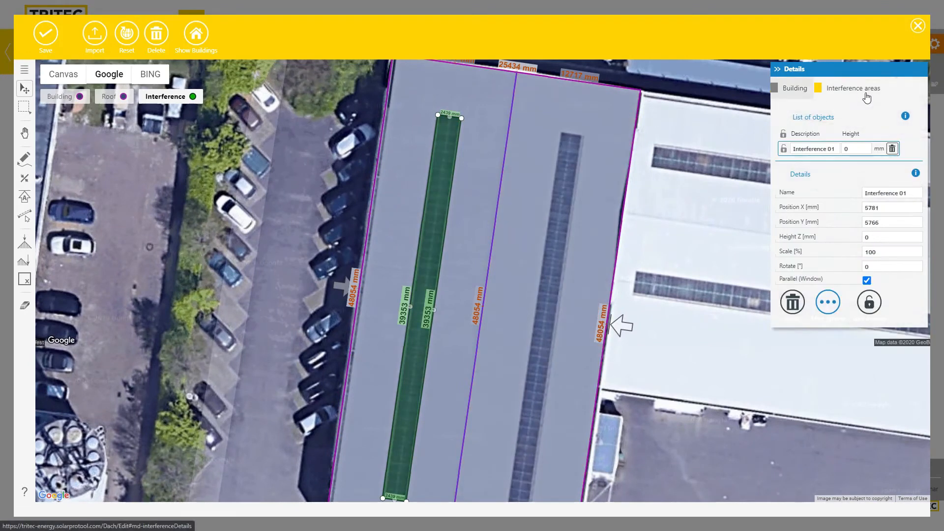
Set Interference 01's Height Z to 400 mm and reselect the skylight obstacle
double_click(874, 240)
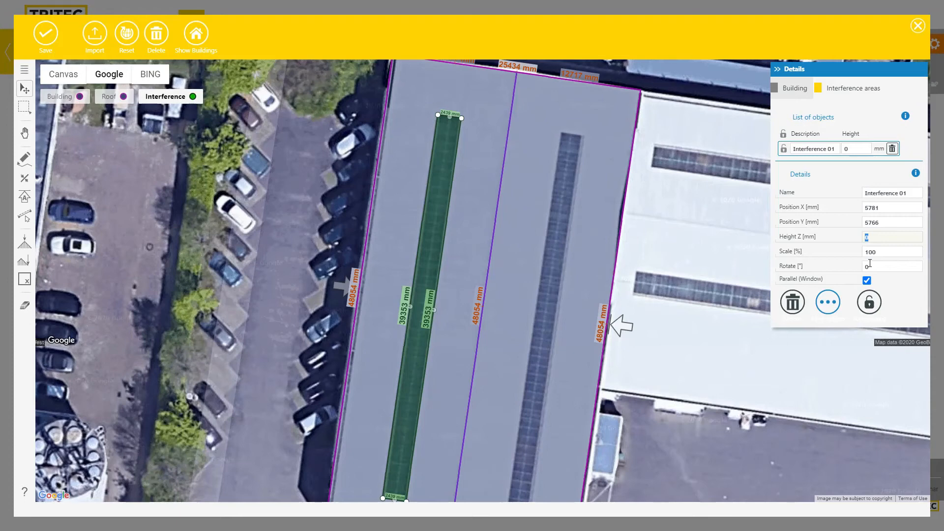
key("Tab")
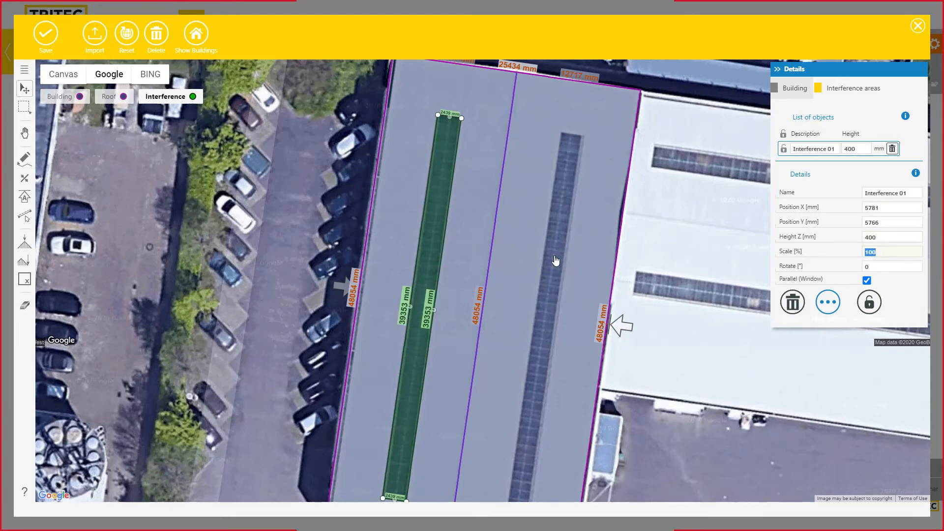
scroll(572, 305, "down", 1)
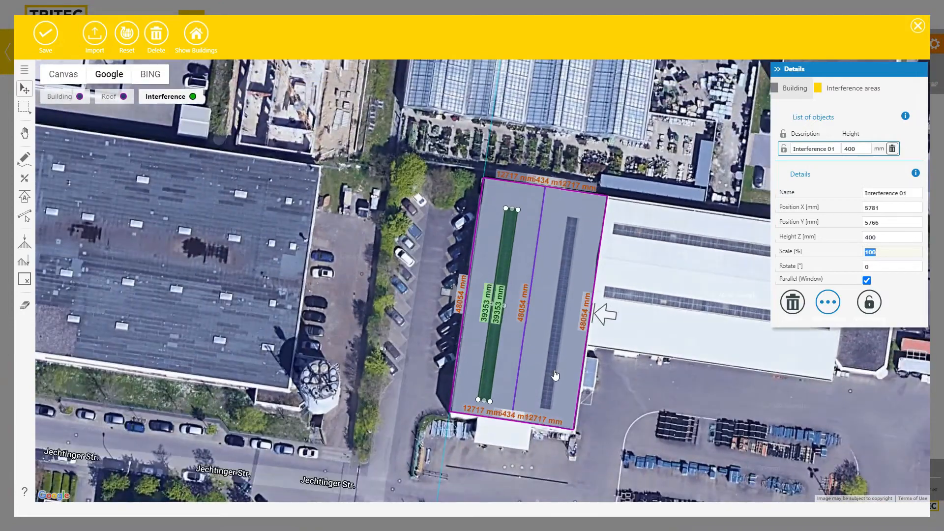
scroll(499, 280, "up", 1)
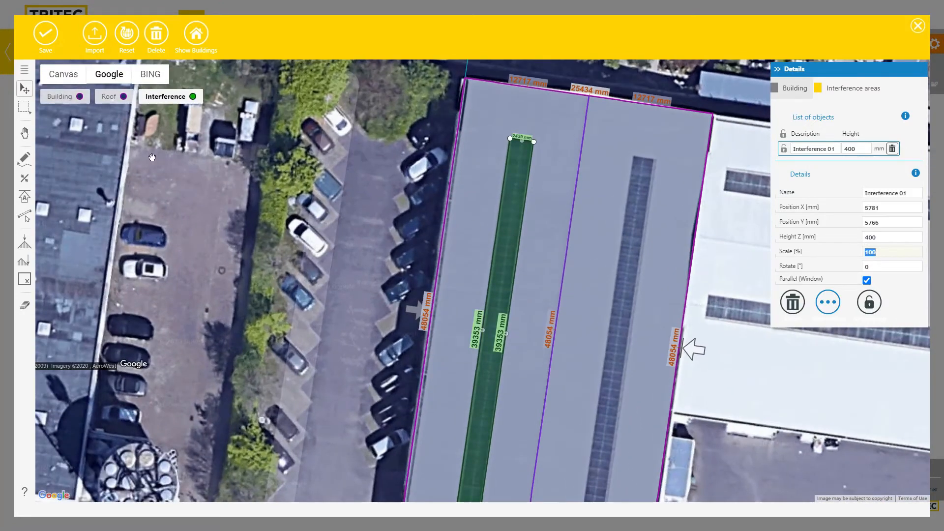
left_click(24, 90)
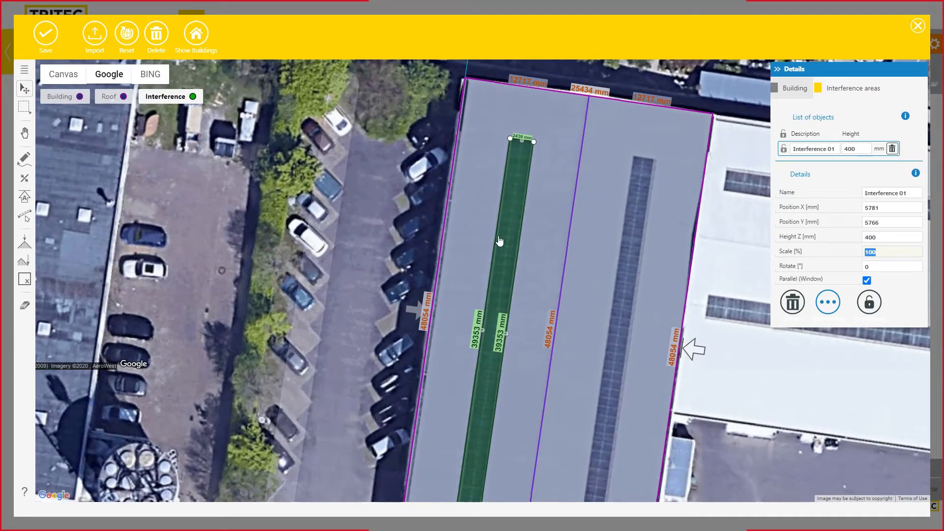
left_click(393, 207)
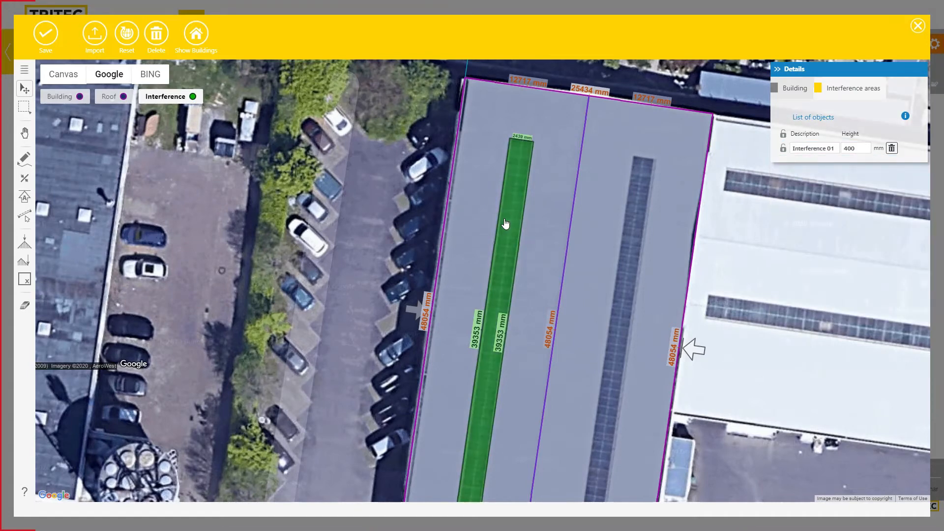
left_click(505, 225)
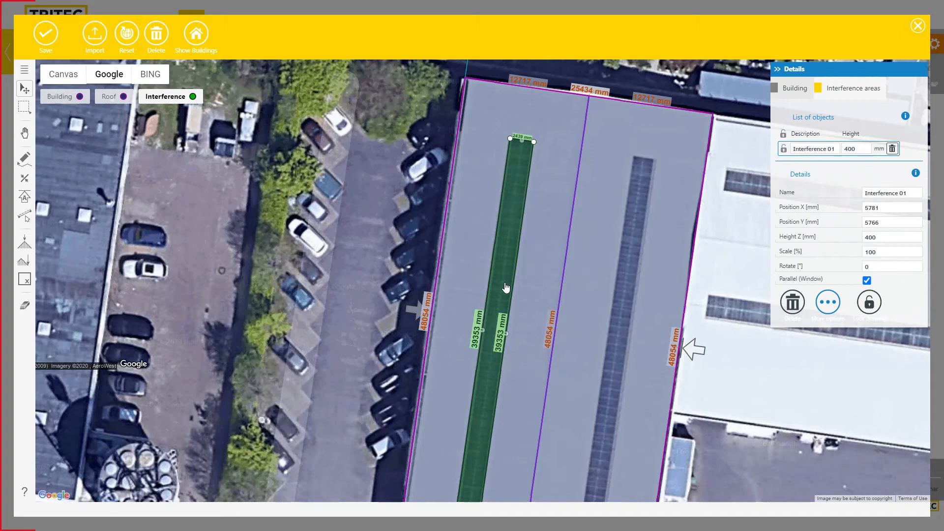
Duplicate the 400 mm skylight obstacle and place the copy over the right skylight strip
left_click_drag(510, 273, 591, 280)
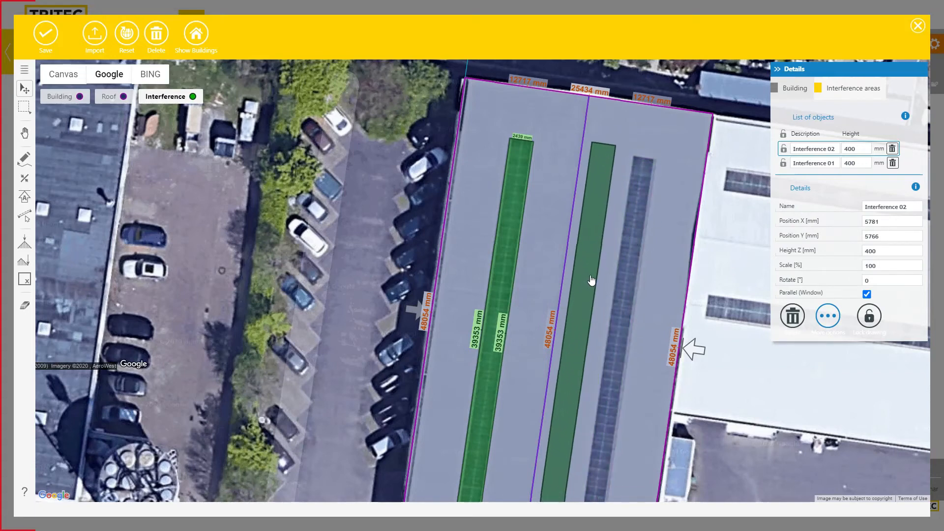
left_click_drag(592, 279, 630, 289)
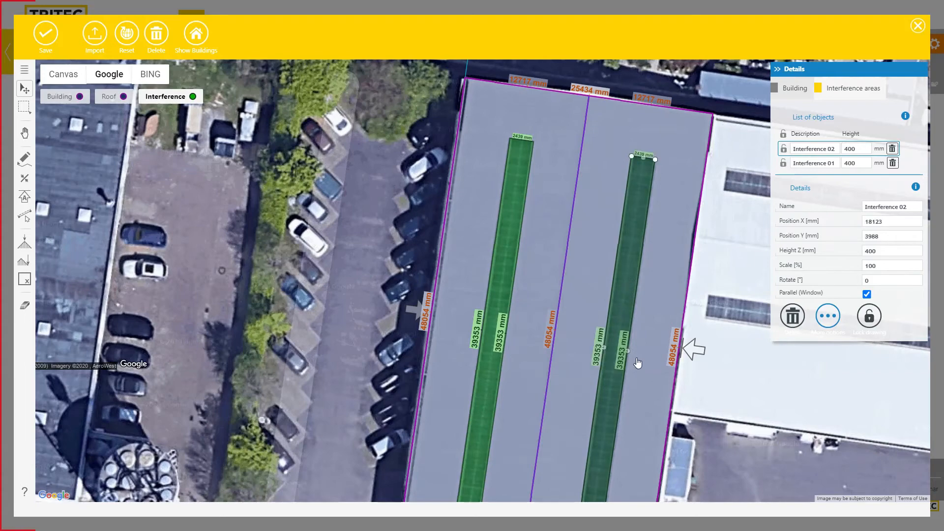
scroll(638, 363, "down", 1)
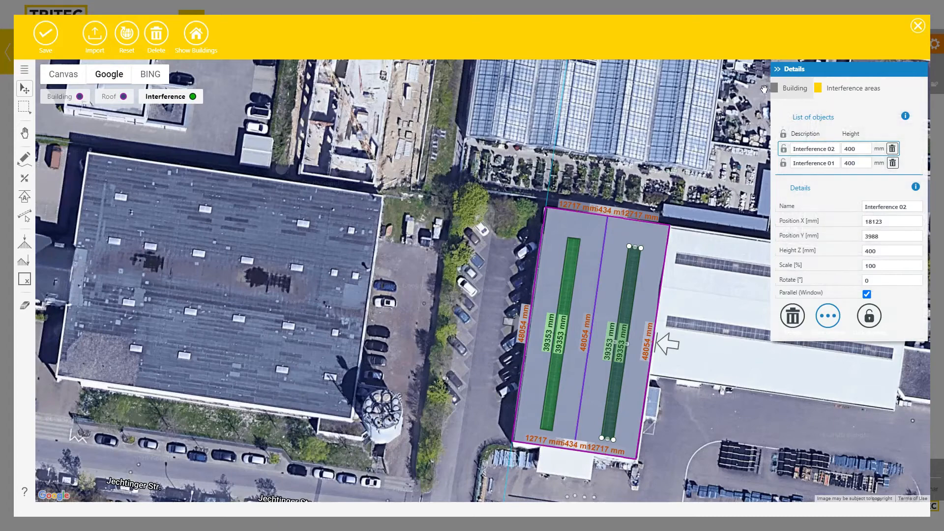
Save Trapezoidal Sheet roofing, 0.68 kN/m² snow and 0.64 kN/m² wind load for all roofs
left_click(791, 91)
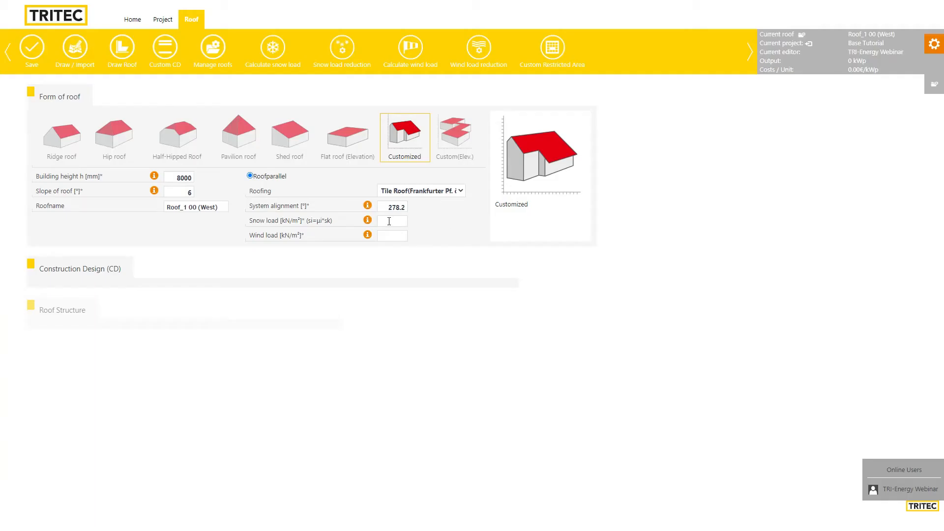
left_click(403, 196)
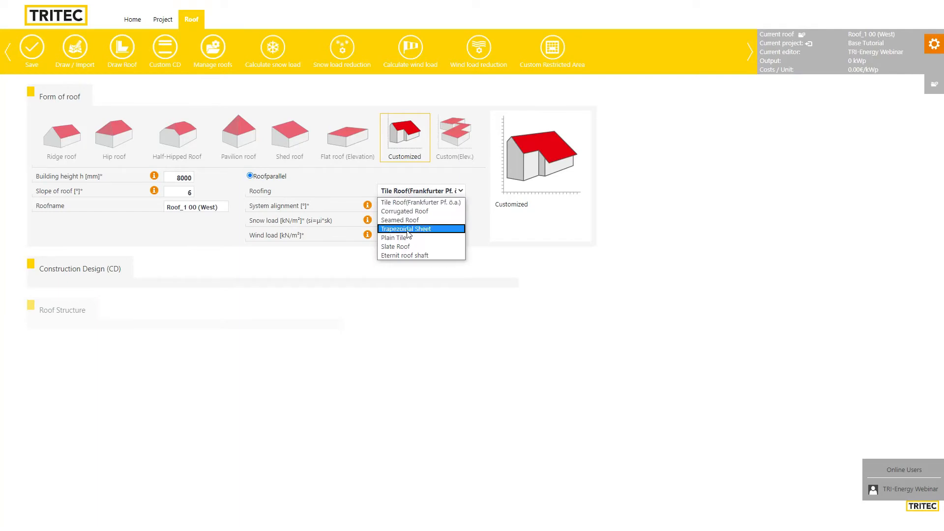
left_click(406, 229)
left_click(393, 220)
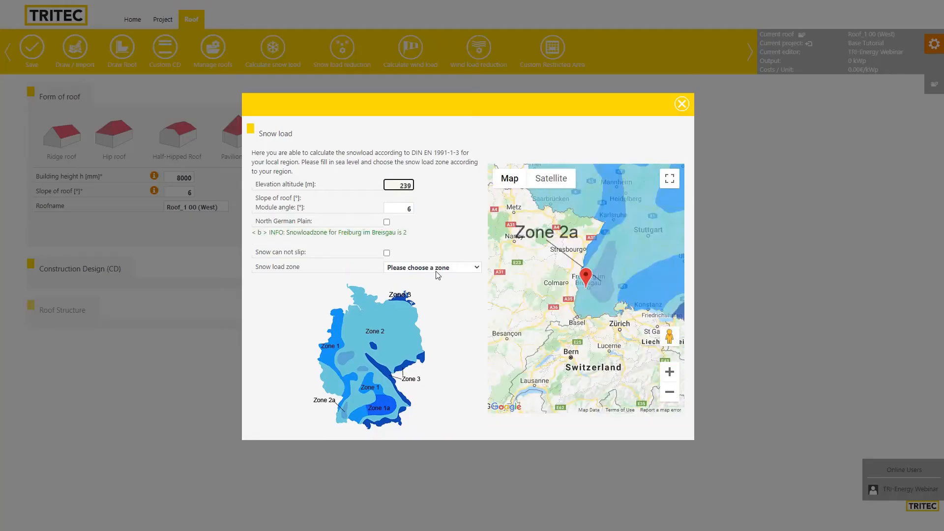
left_click(436, 270)
left_click(426, 305)
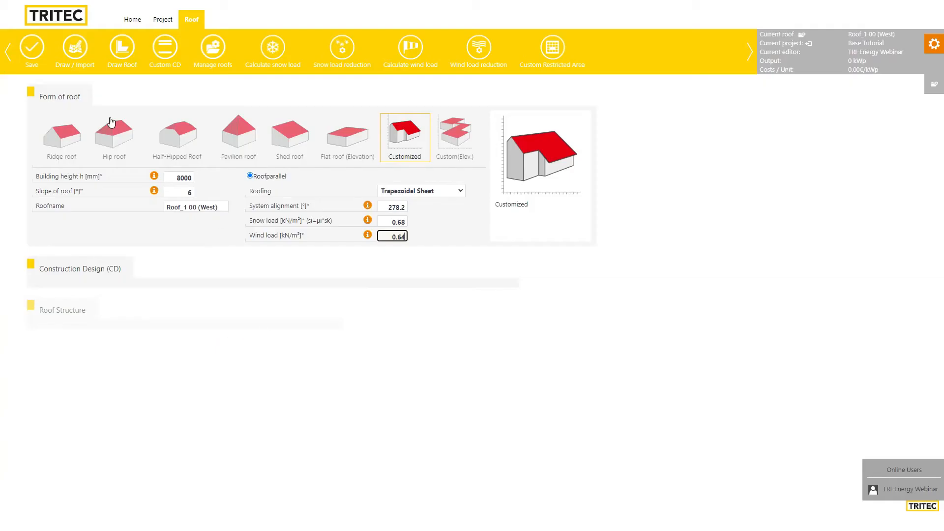
left_click(31, 47)
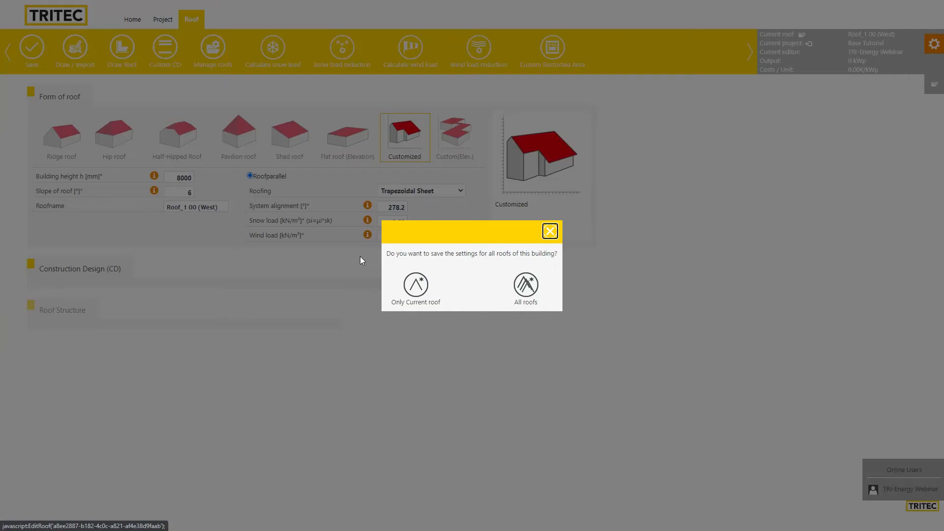
left_click(523, 291)
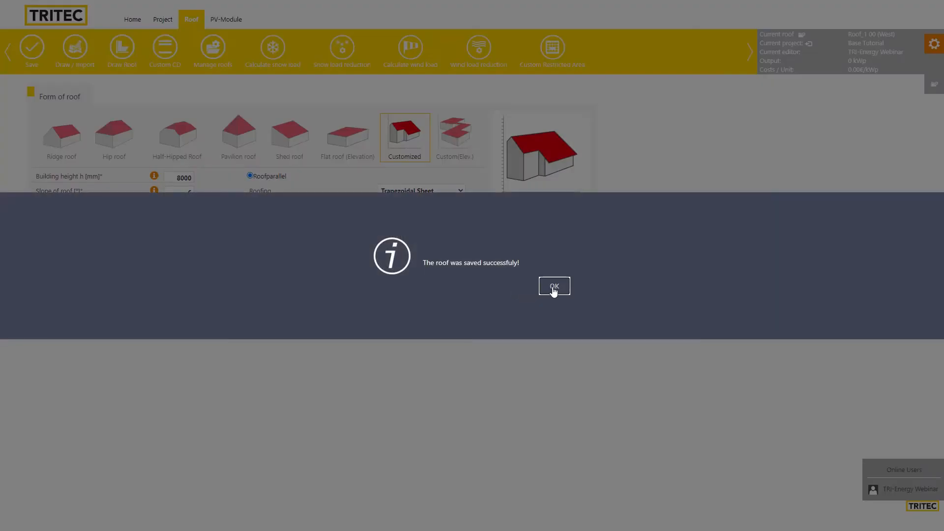
left_click(552, 289)
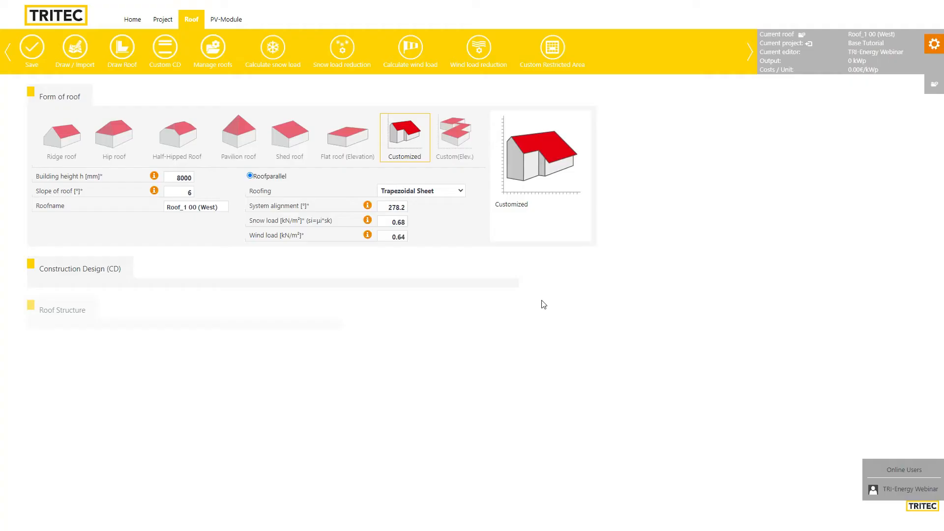
Pick Canadian Solar's CS3K-300MS from Favorites and save it for all roofs
left_click(226, 21)
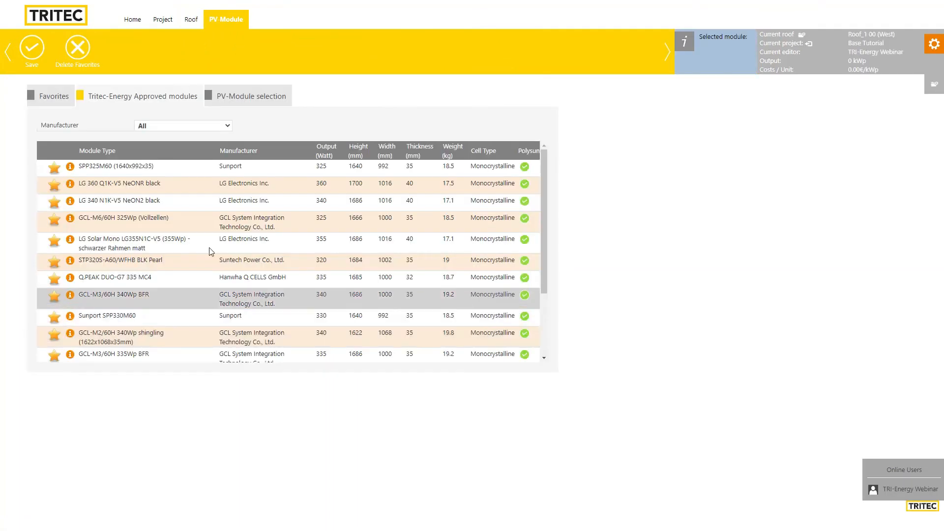
left_click(54, 97)
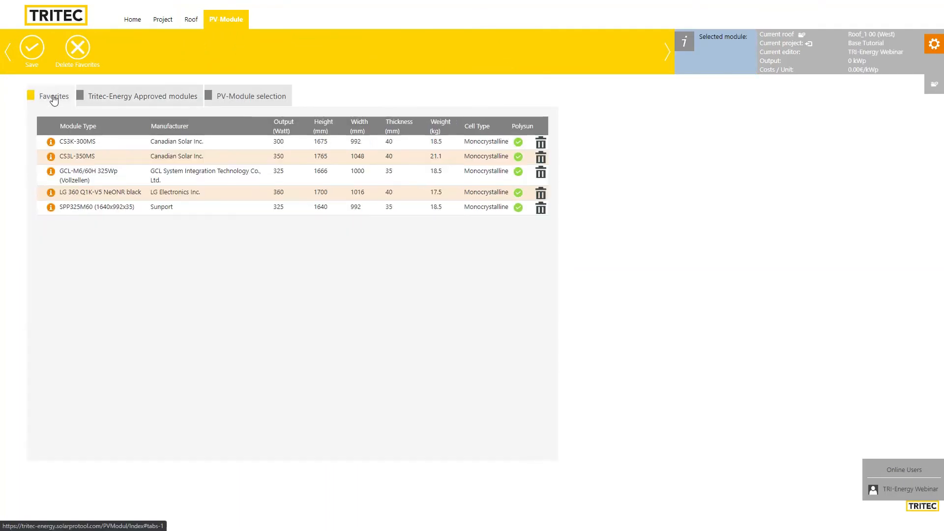
left_click(86, 146)
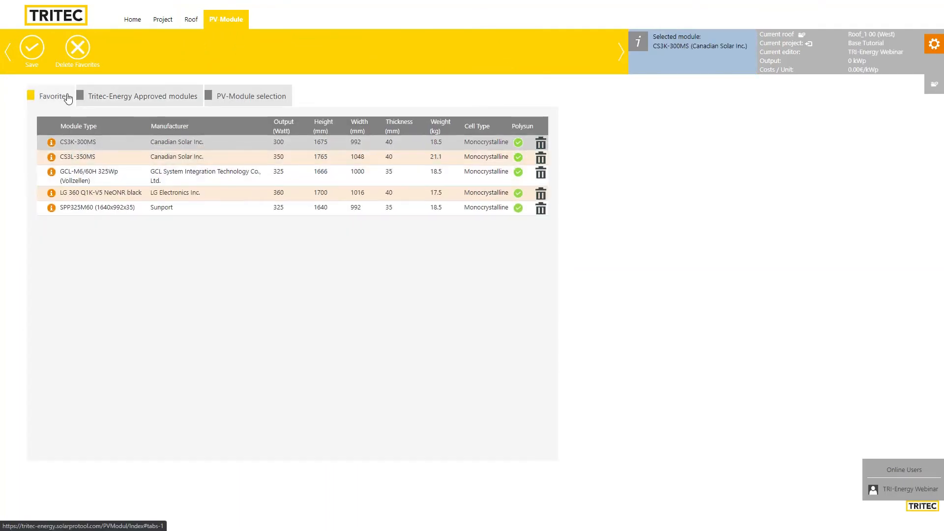
left_click(32, 48)
left_click(530, 293)
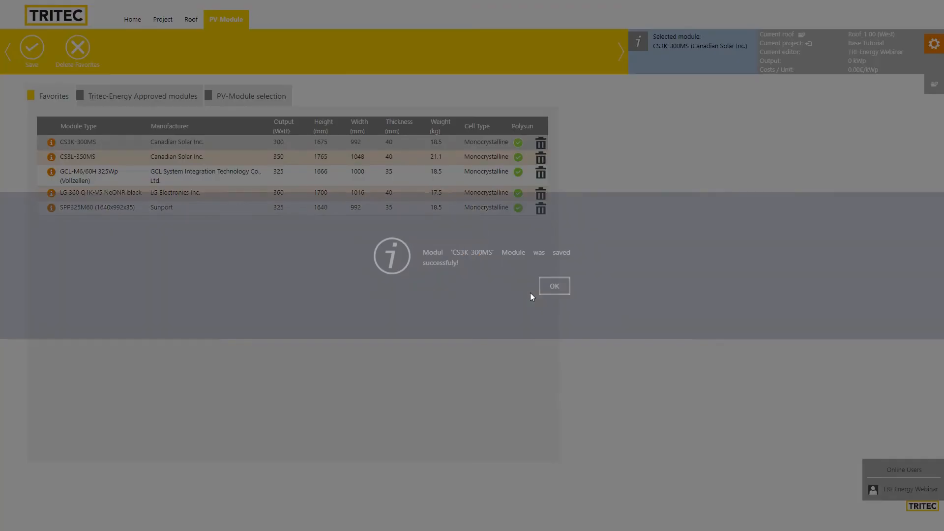
left_click(555, 290)
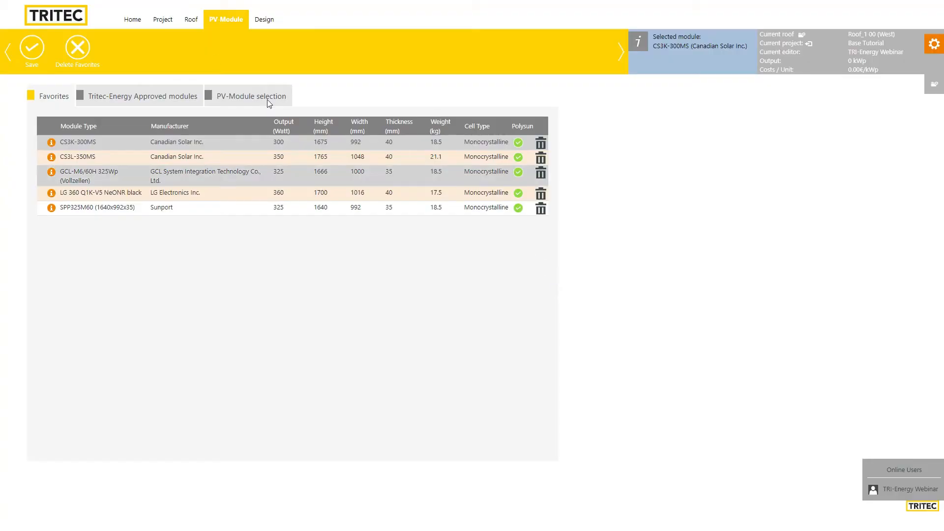
Set the rail installation system to Slide-System and save it for all roofs
left_click(265, 20)
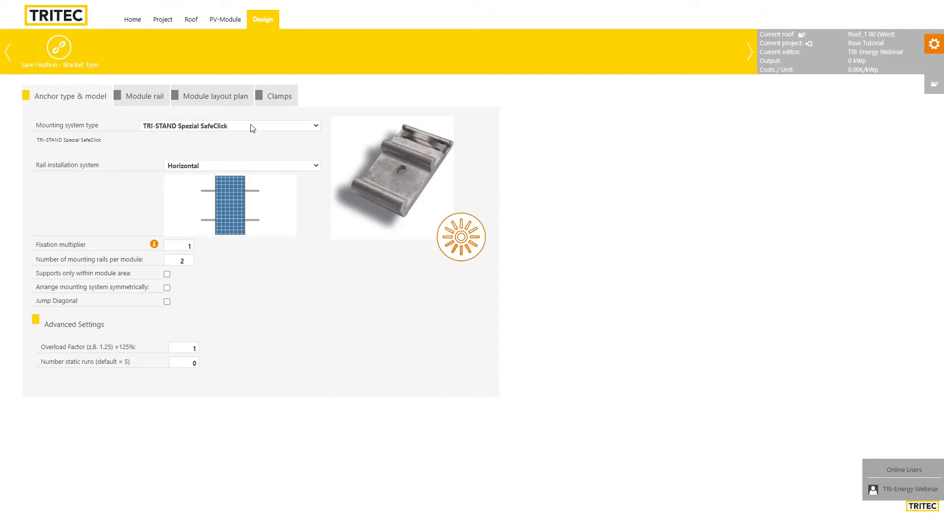
left_click(237, 166)
left_click(238, 188)
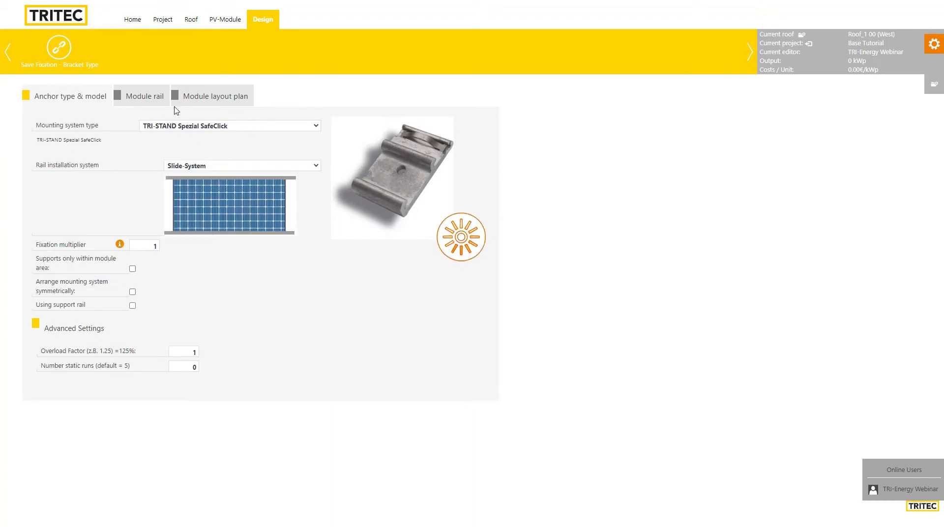
left_click(59, 47)
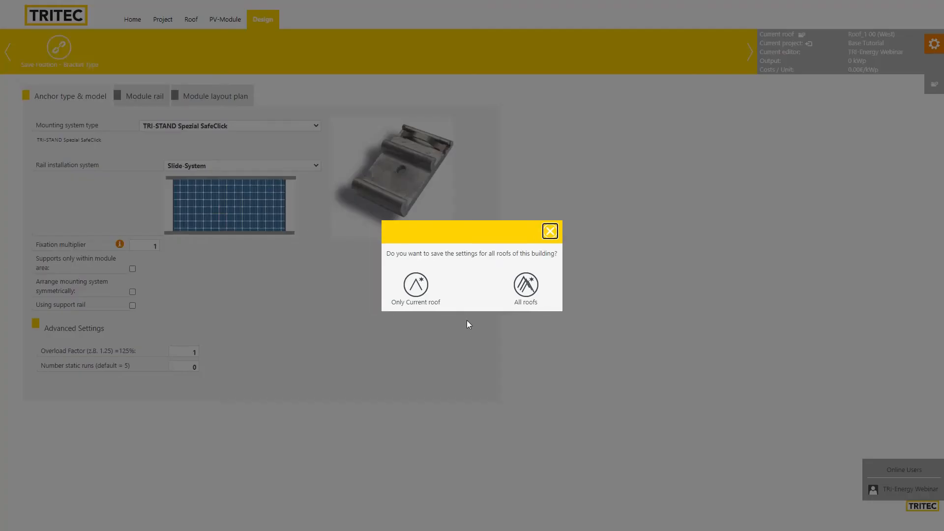
left_click(526, 286)
left_click(459, 275)
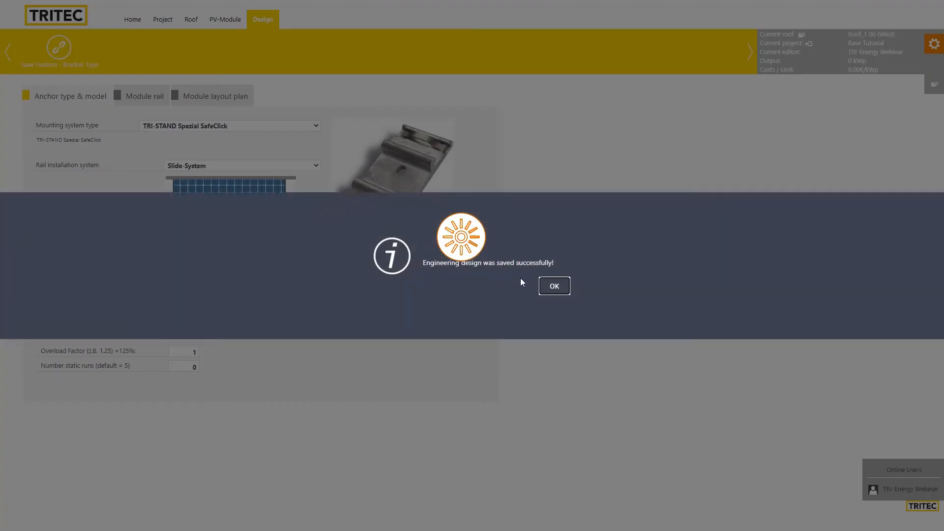
left_click(551, 284)
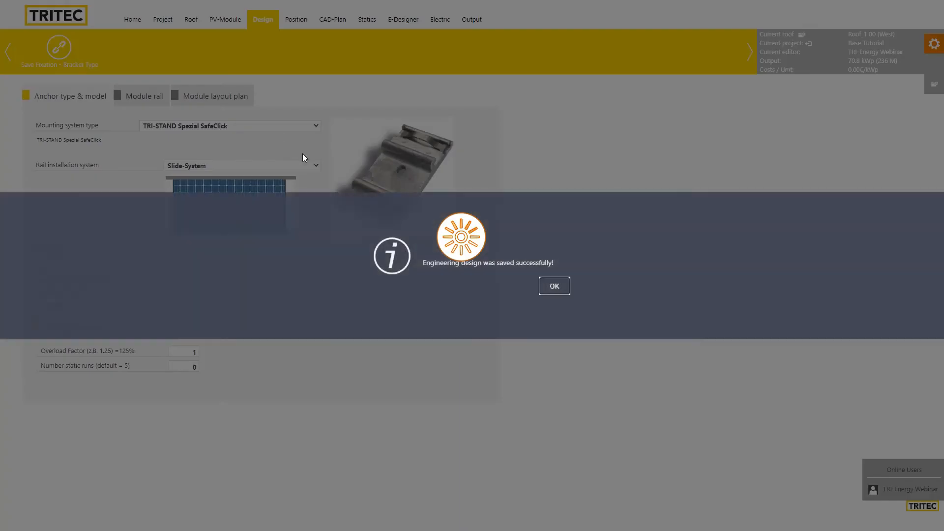
left_click(554, 282)
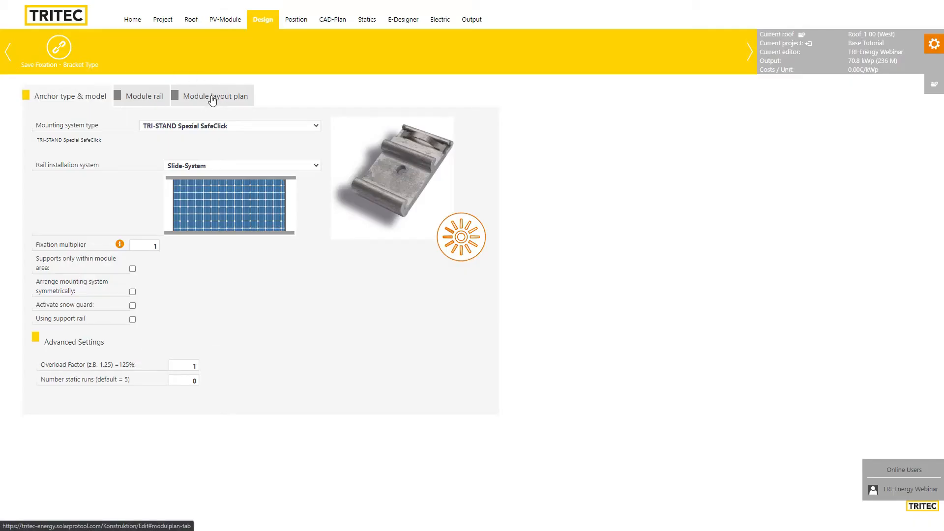
Set module alignment to Portrait, then save and regenerate for all roofs (62.7 kWp, 209 modules)
left_click(210, 98)
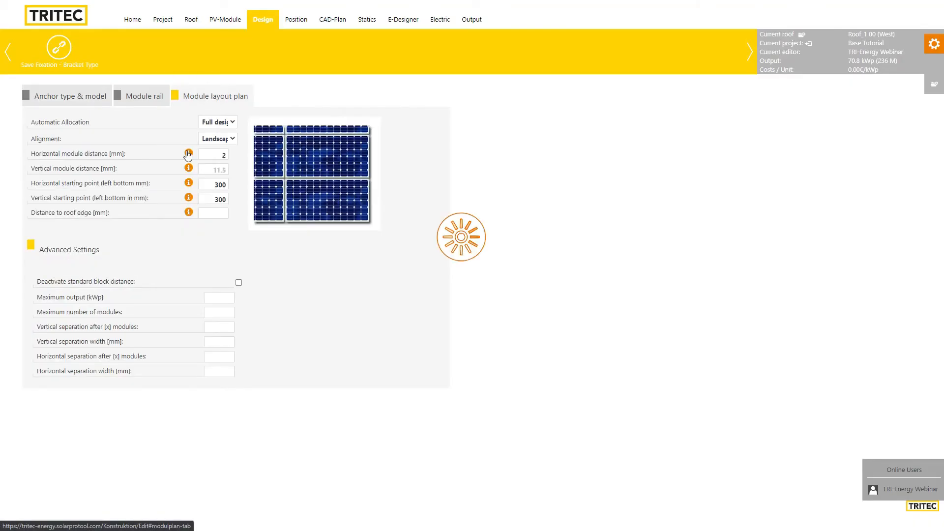
left_click(227, 141)
left_click(224, 160)
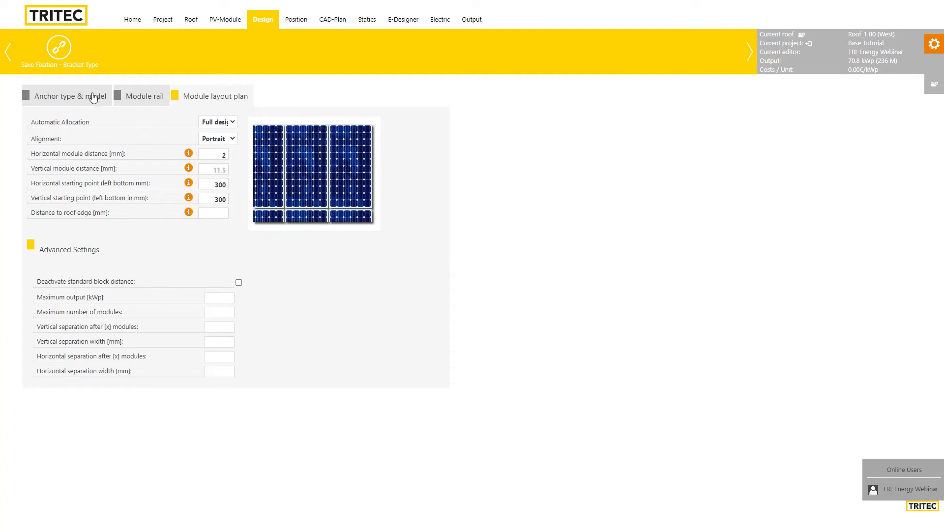
left_click(58, 49)
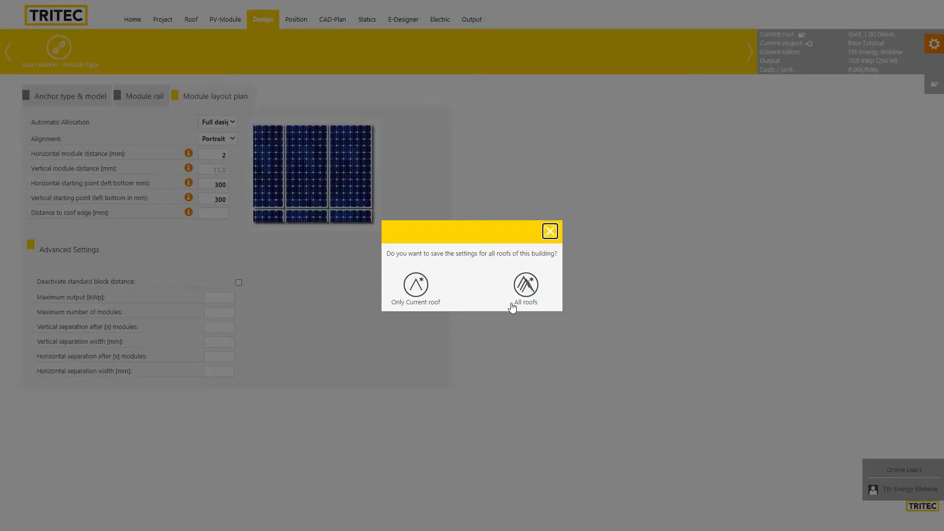
left_click(521, 295)
left_click(455, 276)
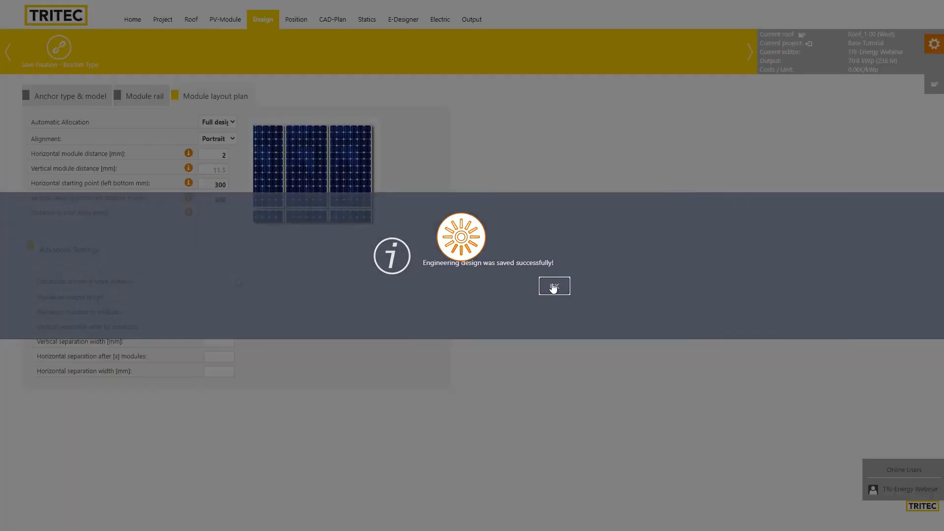
left_click(553, 288)
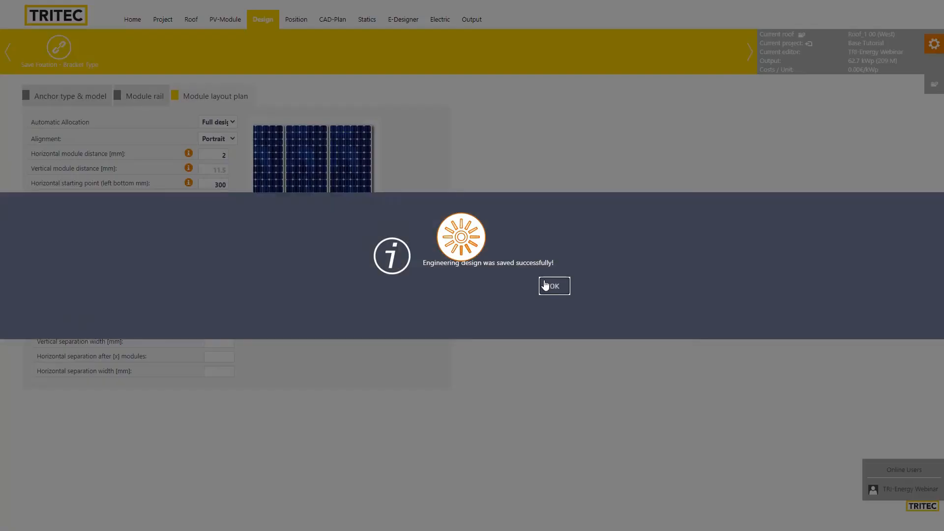
left_click(549, 286)
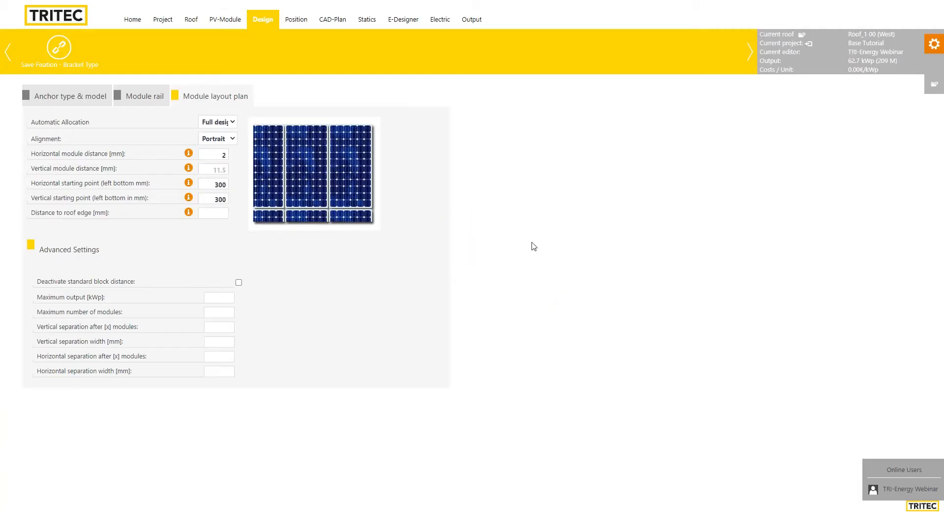
left_click(265, 28)
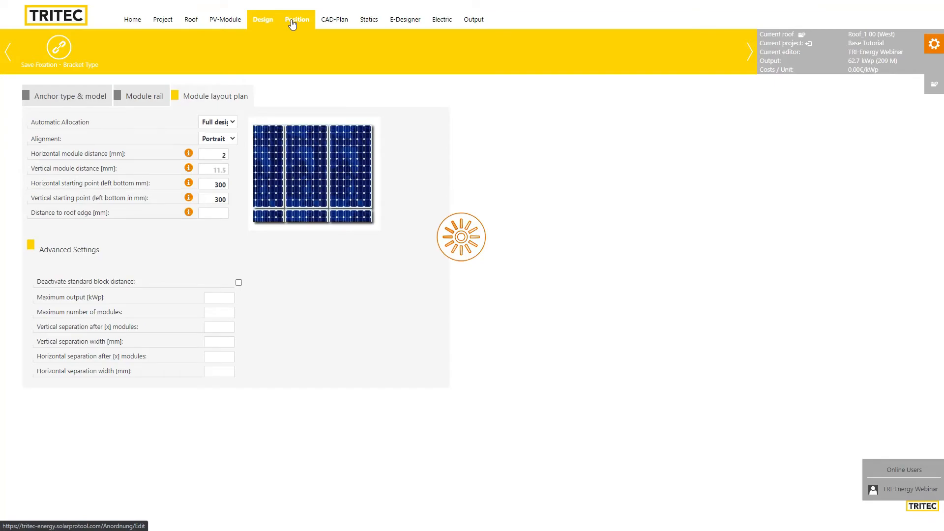
Open the 3D scene Total with Google Maps imagery and orbit around the building
left_click(292, 22)
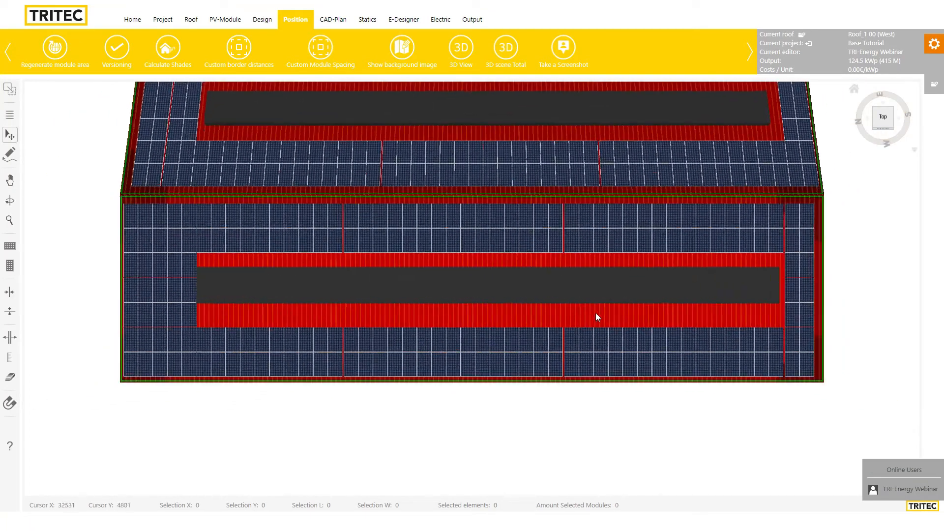
left_click(506, 51)
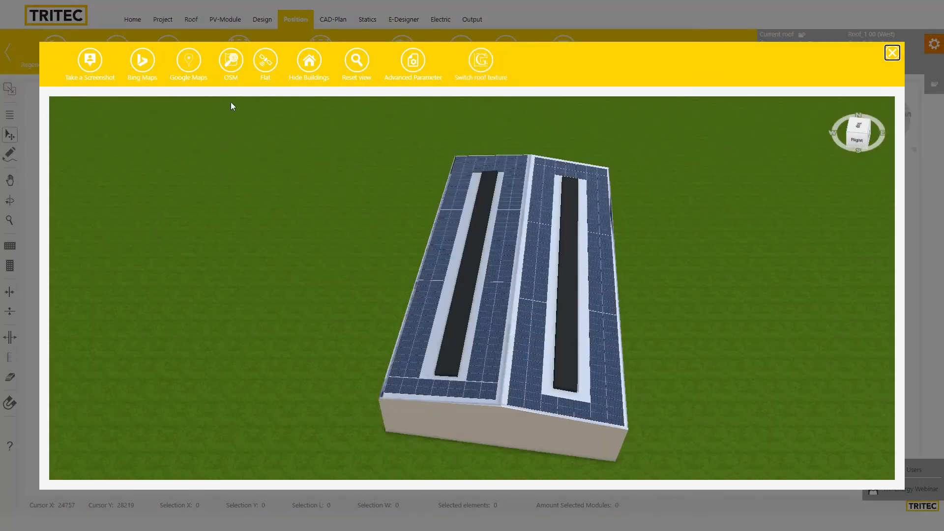
left_click(188, 60)
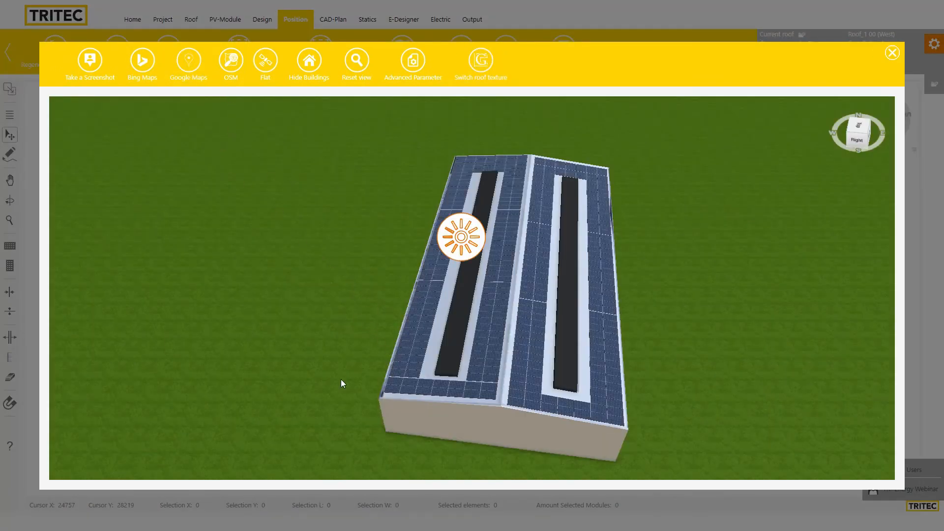
left_click_drag(331, 388, 221, 373)
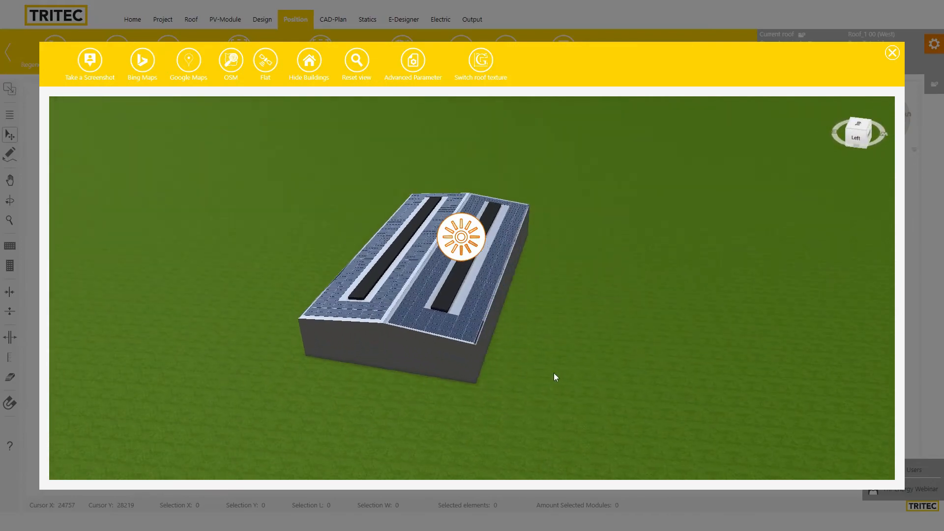
left_click_drag(554, 377, 352, 382)
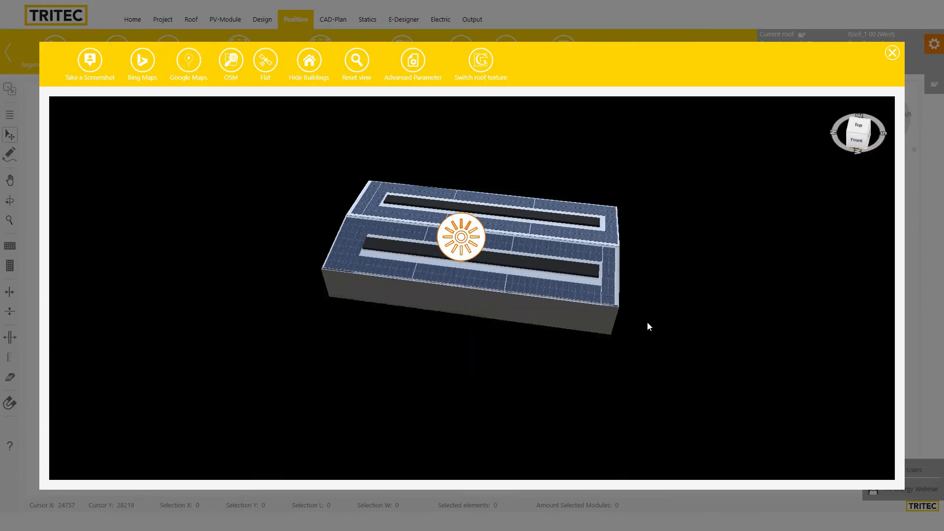
left_click_drag(648, 325, 307, 307)
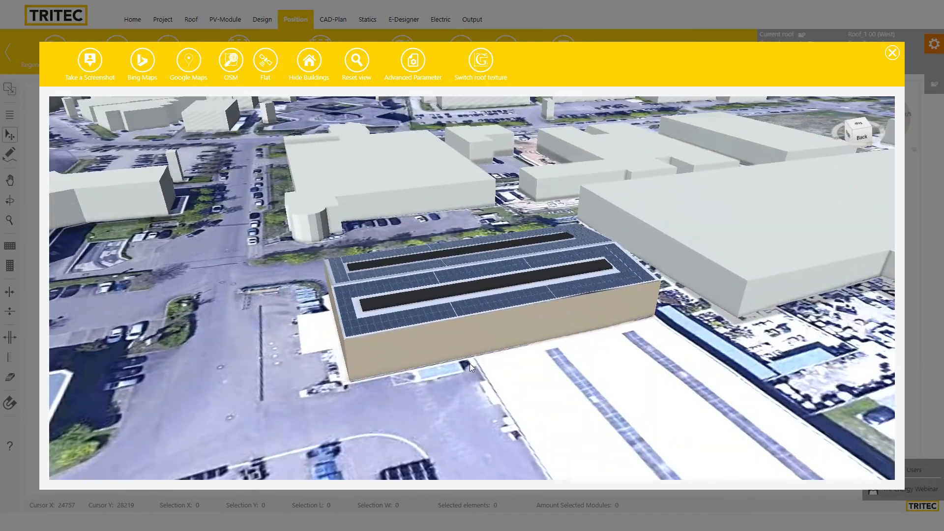
left_click_drag(470, 364, 769, 395)
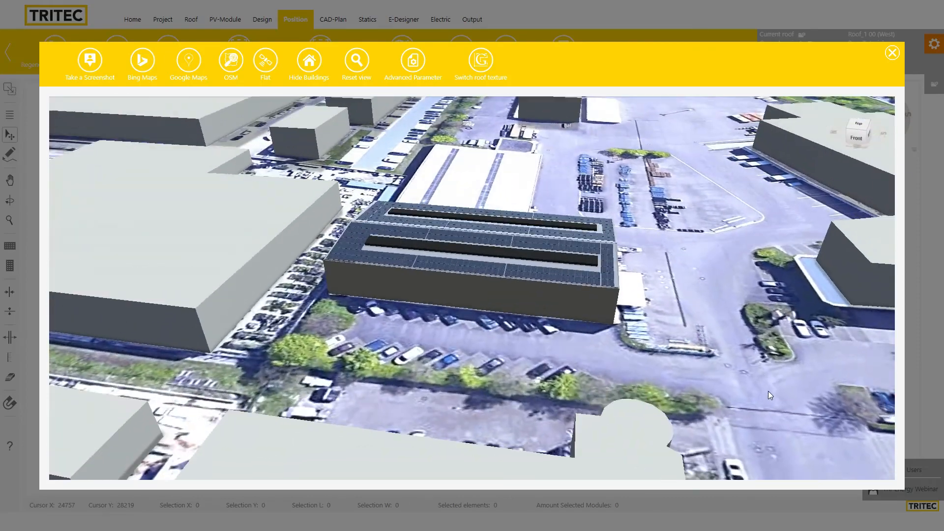
Orbit to a close diagonal view of the building and hide the surrounding buildings
left_click_drag(423, 326, 629, 361)
left_click_drag(503, 369, 602, 369)
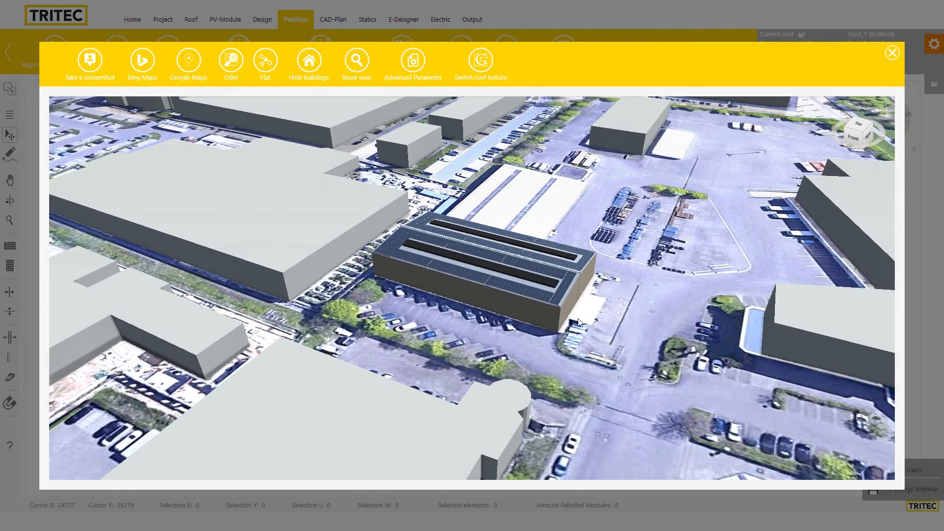
left_click_drag(579, 322, 494, 252)
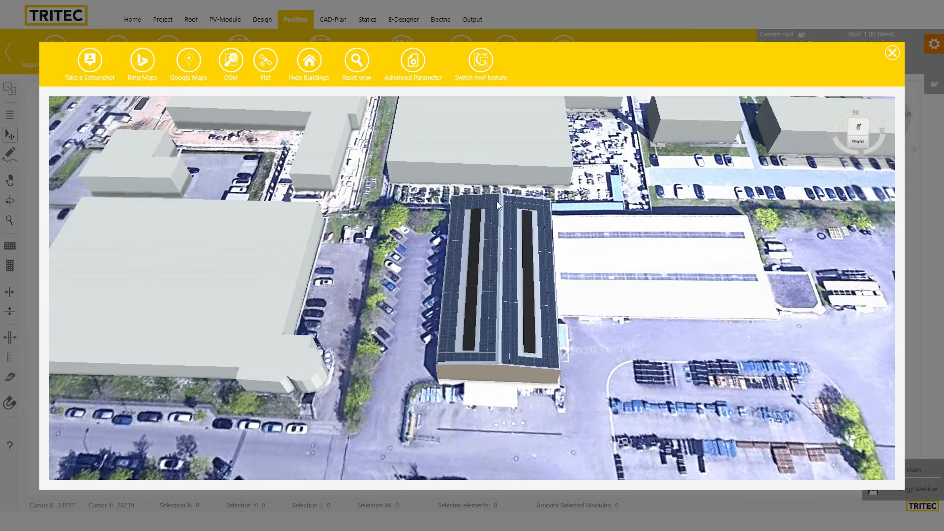
left_click_drag(567, 346, 518, 262)
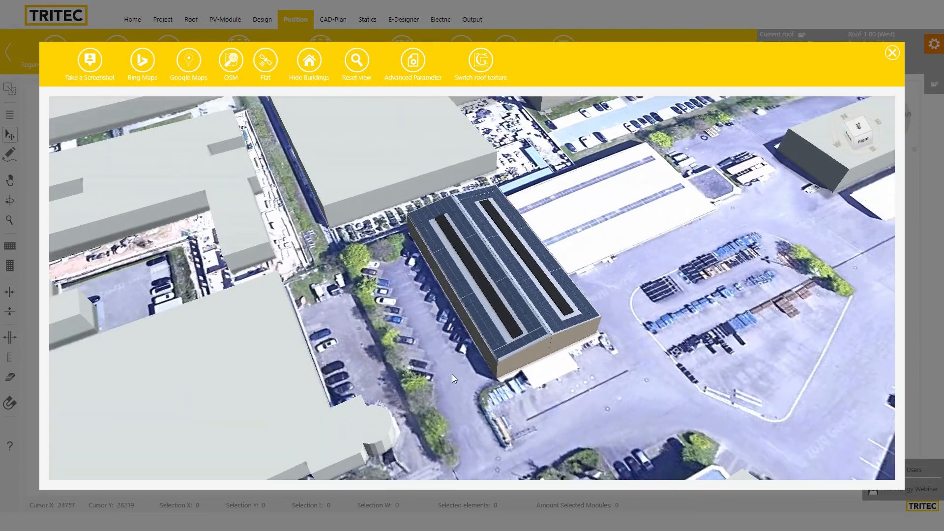
left_click_drag(452, 373, 535, 345)
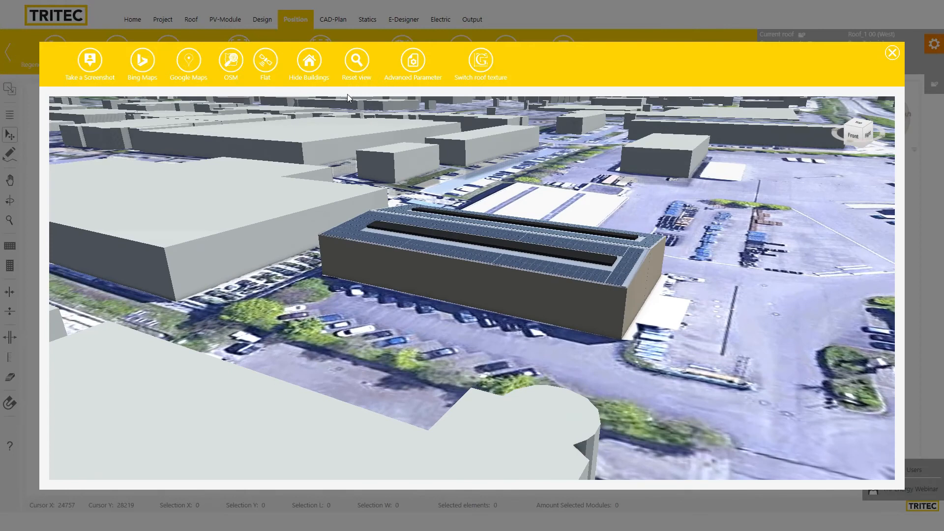
left_click(309, 60)
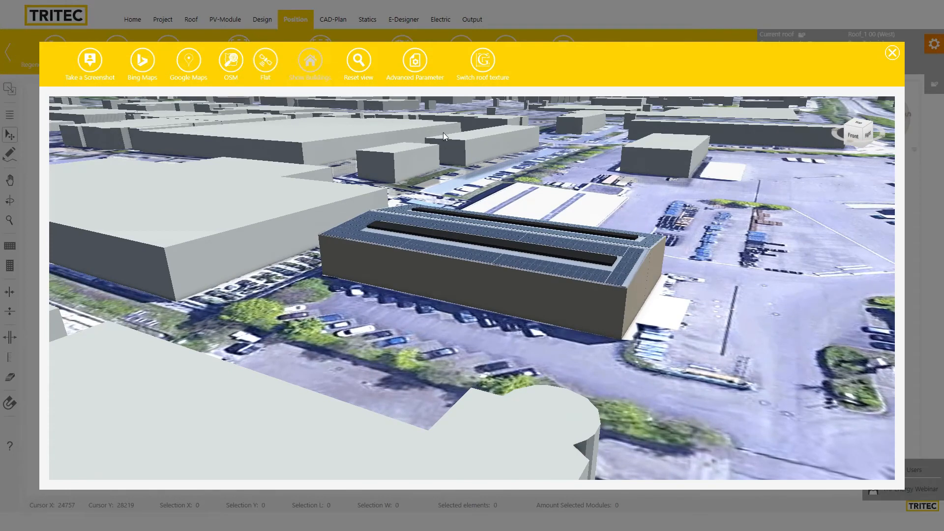
Open the Advanced Parameter panel and toggle the modules and interference objects off and on
left_click(415, 59)
left_click_drag(505, 96, 784, 93)
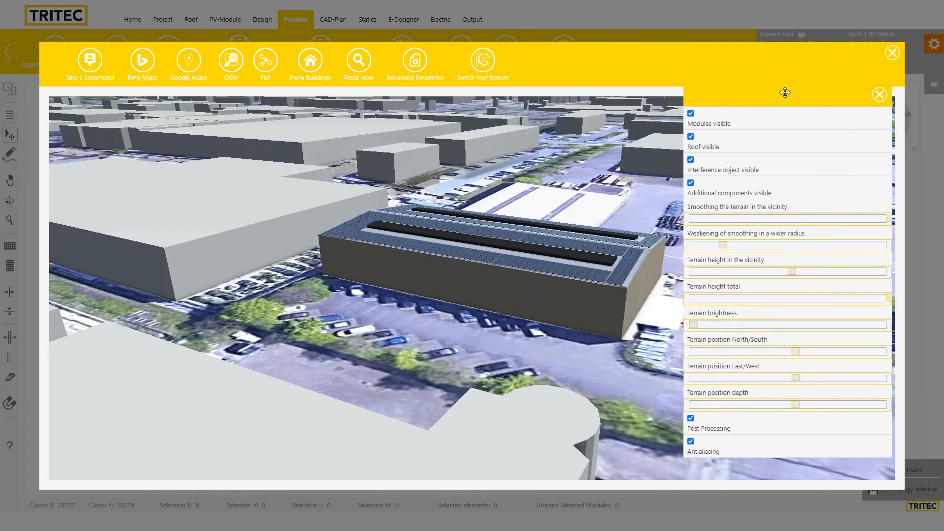
left_click(691, 114)
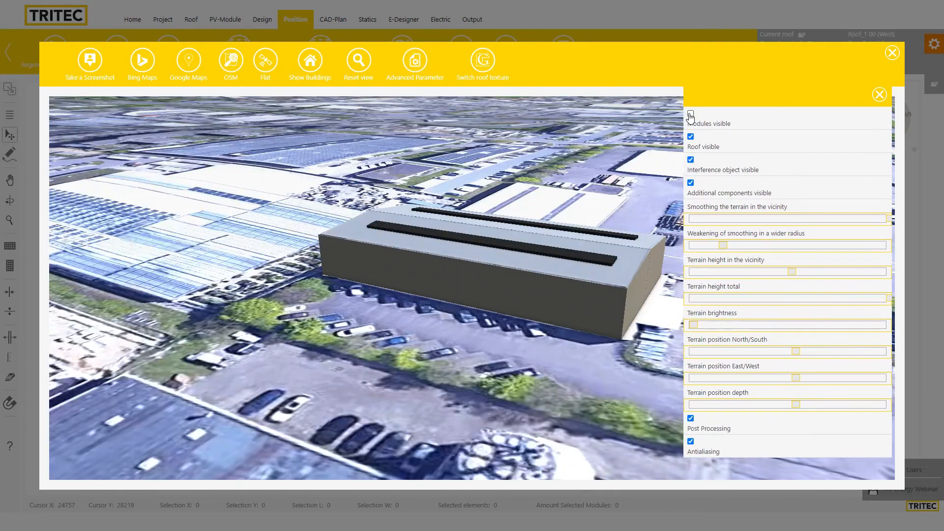
left_click(690, 115)
left_click(691, 160)
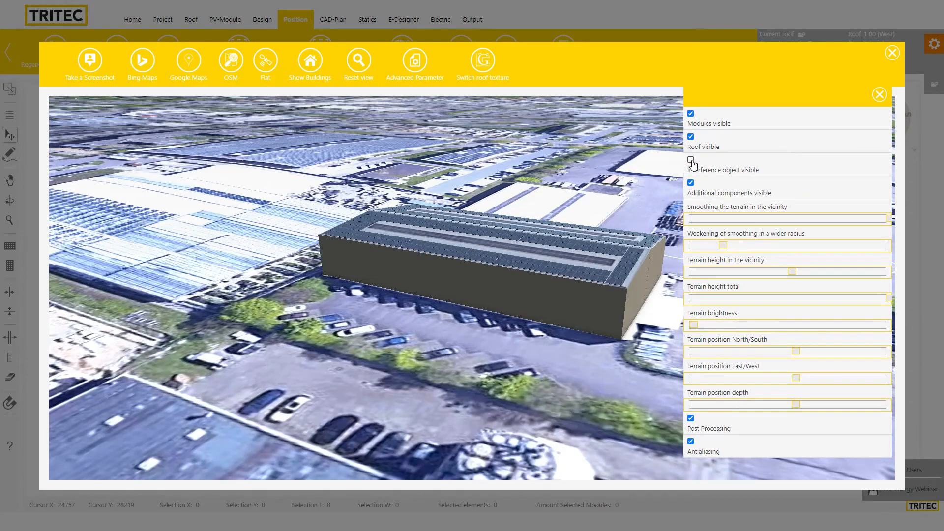
left_click(691, 160)
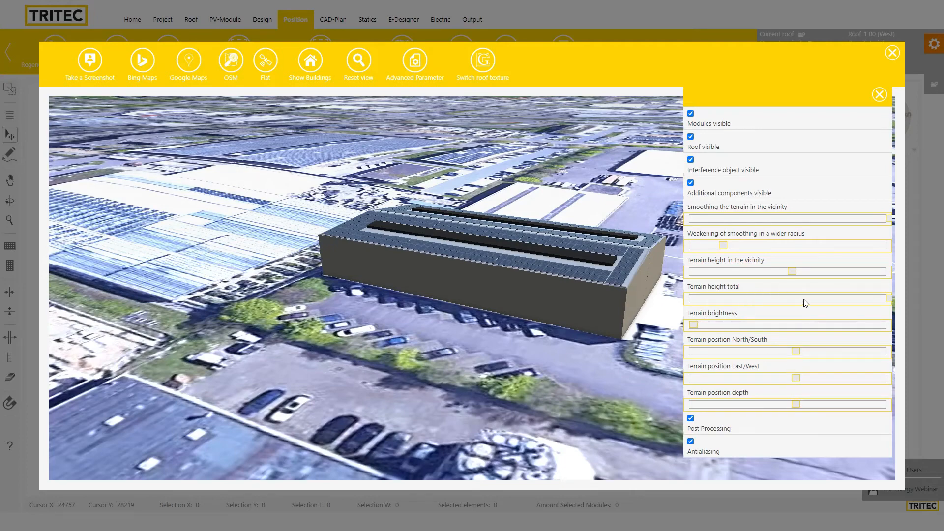
Adjust the terrain depth and wider-radius smoothing weakening, then close the panel
mouse_move(797, 408)
left_mouse_down()
mouse_move(745, 415)
mouse_move(818, 411)
mouse_move(777, 414)
mouse_move(785, 415)
left_mouse_up()
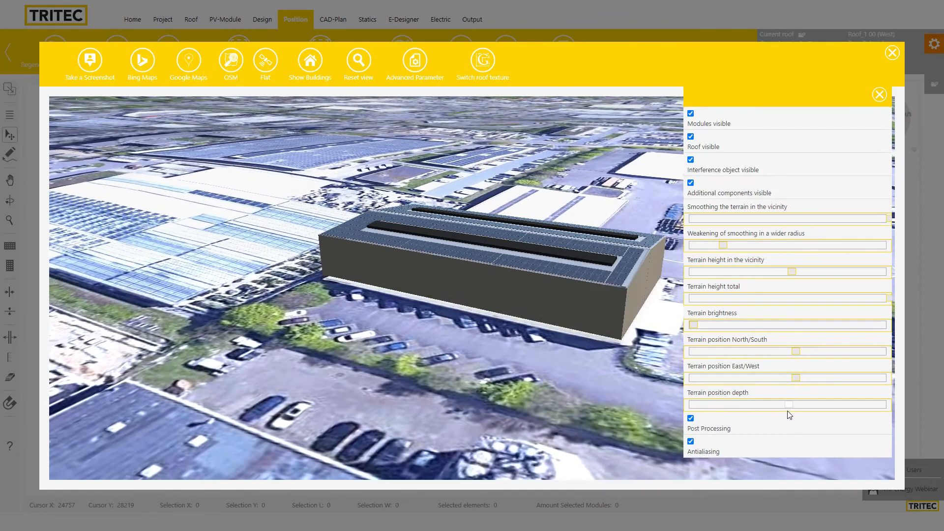
left_click_drag(787, 411, 792, 411)
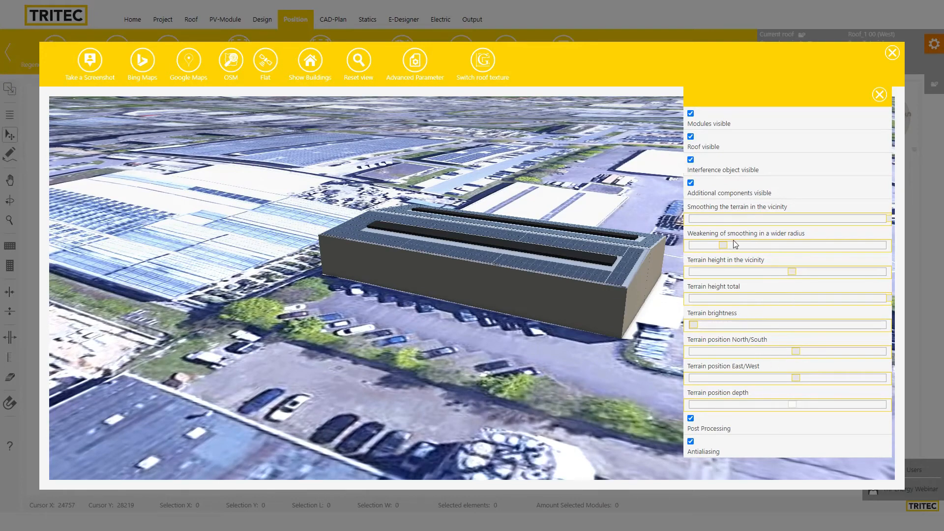
left_click(745, 246)
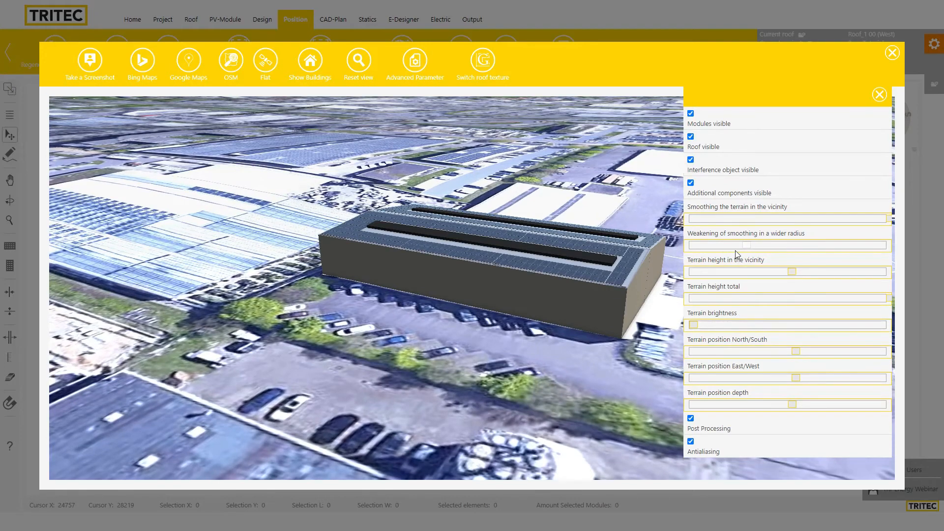
left_click_drag(739, 250, 726, 248)
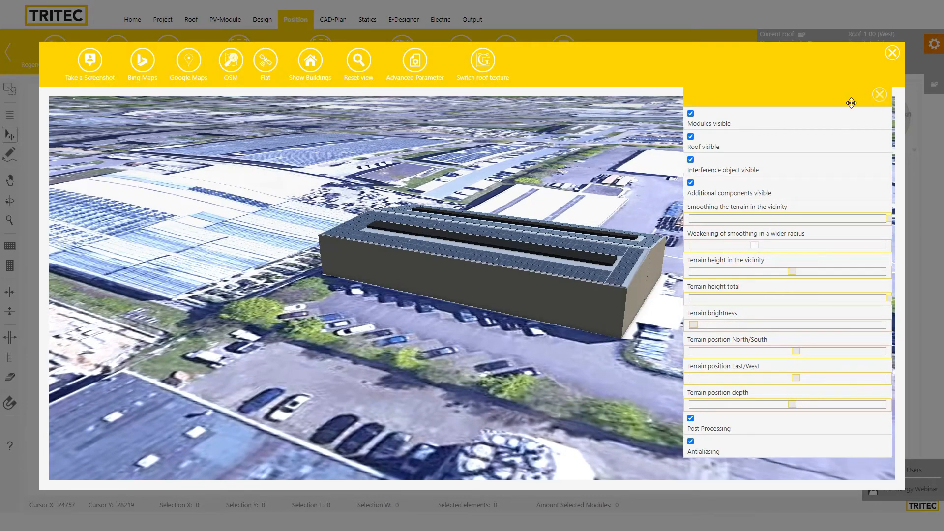
left_click(879, 94)
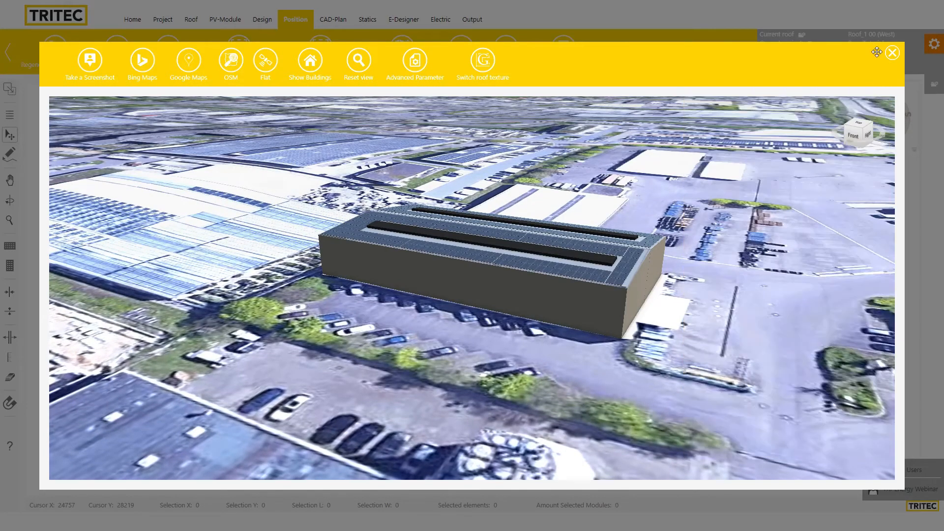
Close the satellite 3D view, visit Output, and reopen 3D scene Total from Position
left_click(891, 53)
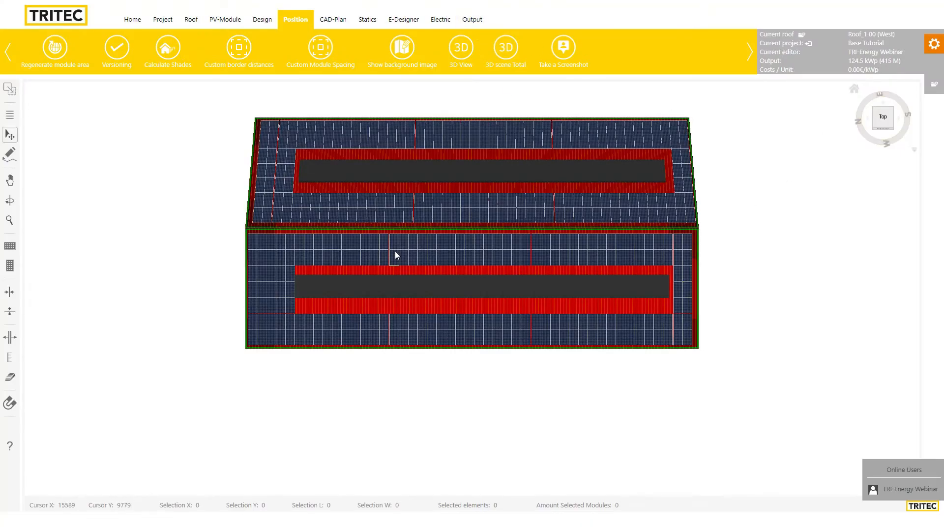
left_click(472, 19)
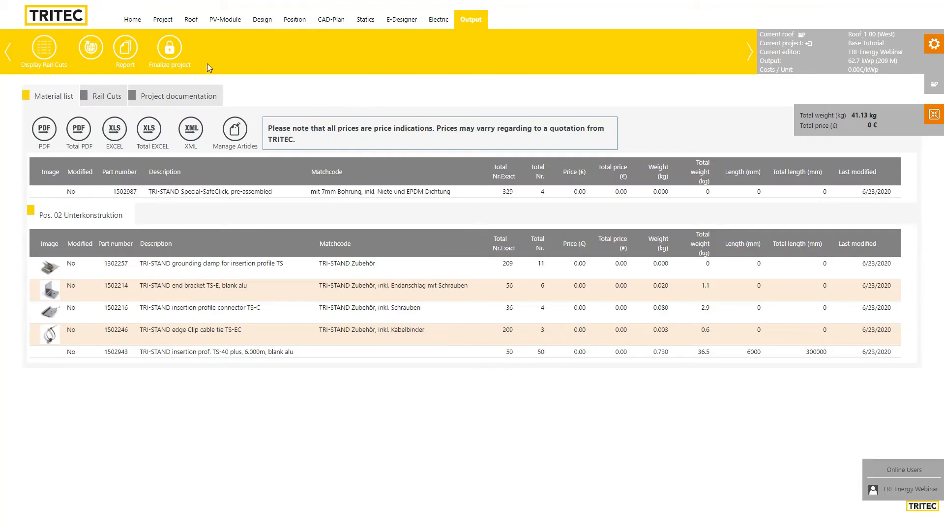
left_click(301, 21)
left_click(516, 53)
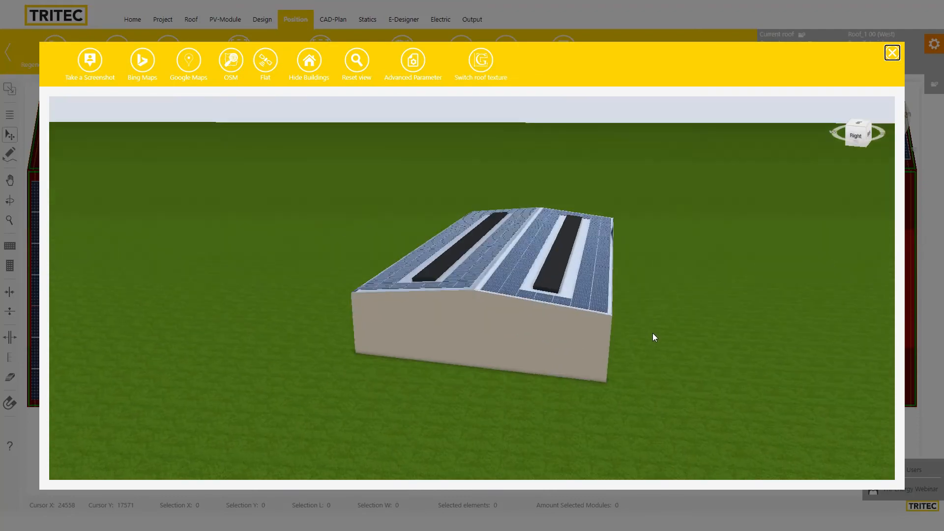
Load Google Maps aerial imagery, orbit the building to show the roof, and save a first screenshot
left_click_drag(653, 334, 650, 364)
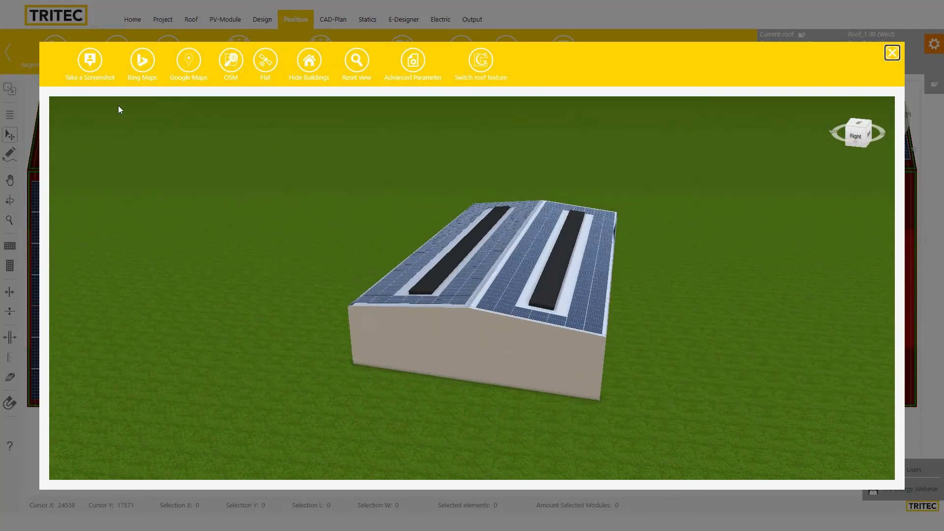
left_click(188, 59)
left_click_drag(231, 251, 735, 377)
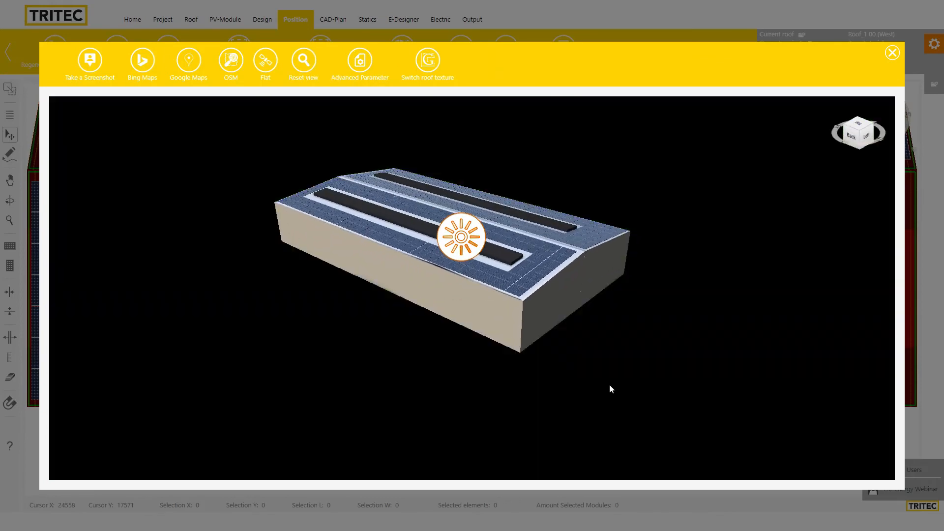
left_click_drag(489, 352, 124, 154)
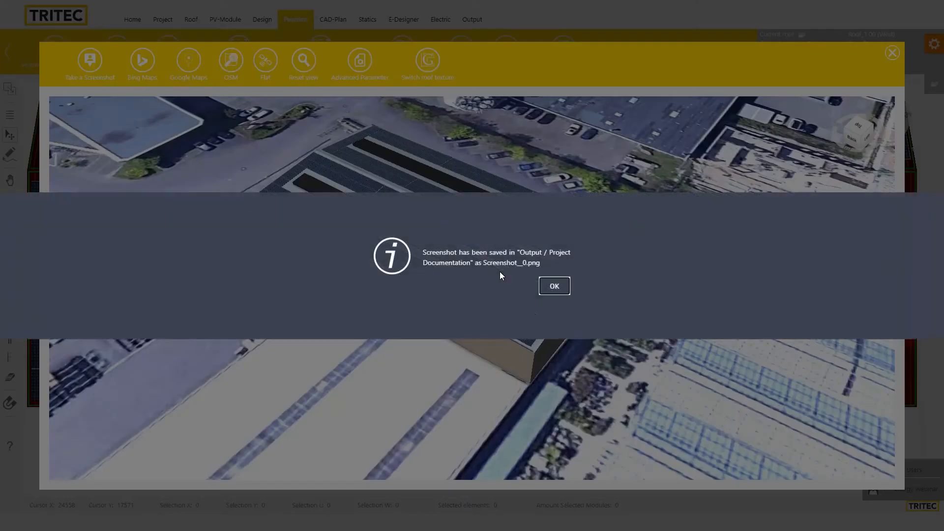
left_click(554, 287)
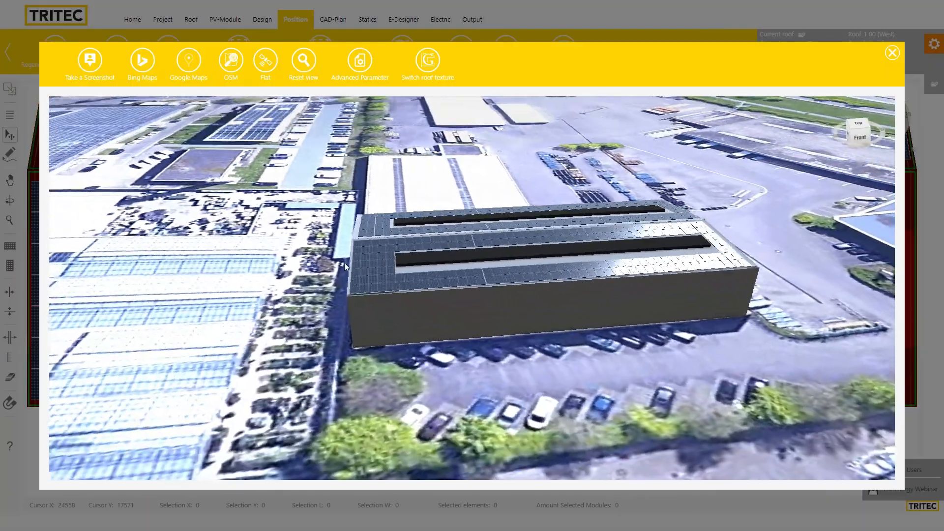
Lower the view angle, save a second screenshot, and close the 3D viewer
left_click_drag(344, 262, 338, 259)
left_click_drag(430, 302, 460, 425)
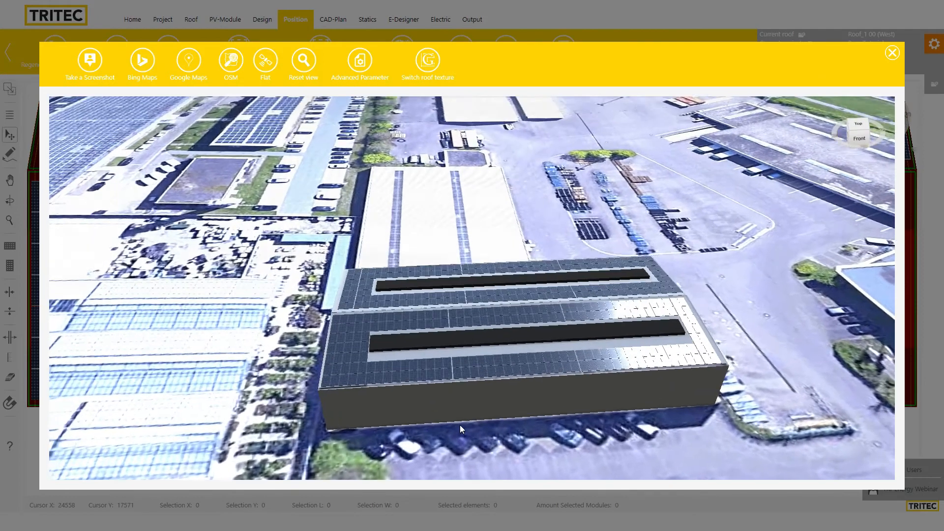
left_click(90, 60)
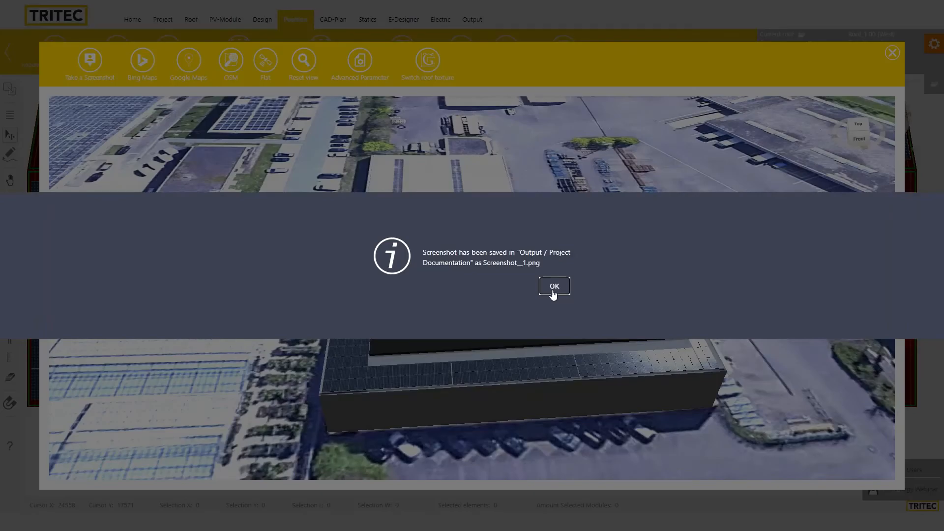
left_click(553, 294)
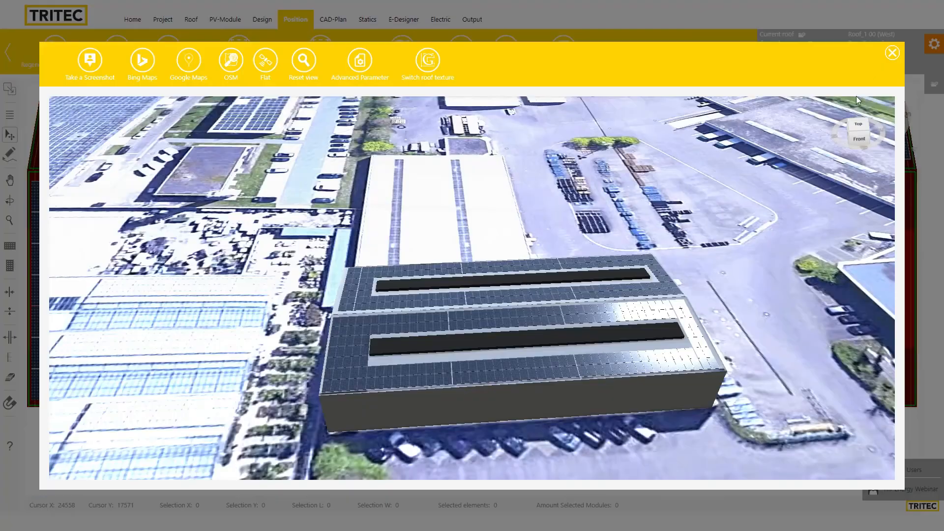
left_click(892, 52)
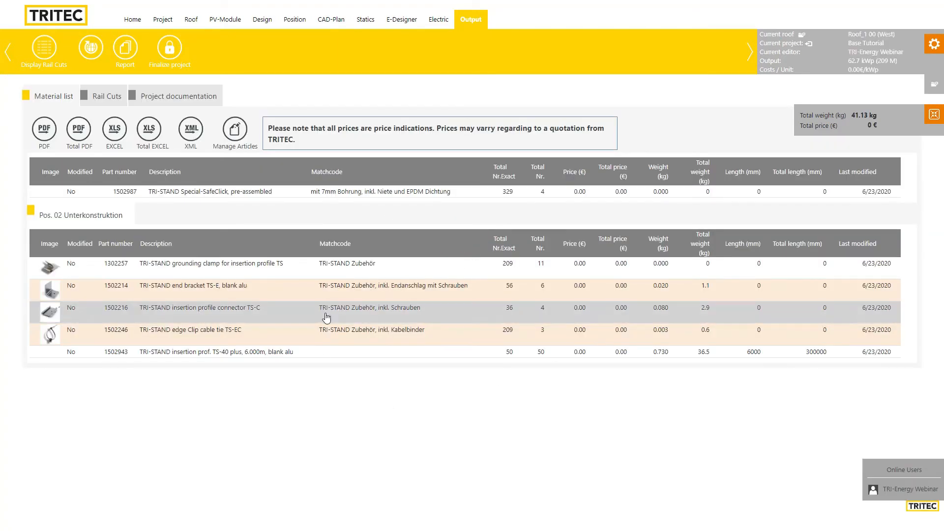
Open the Report settings on the Output page, including Roof_1 00 (West) and Roof_1 01 (East)
left_click(121, 56)
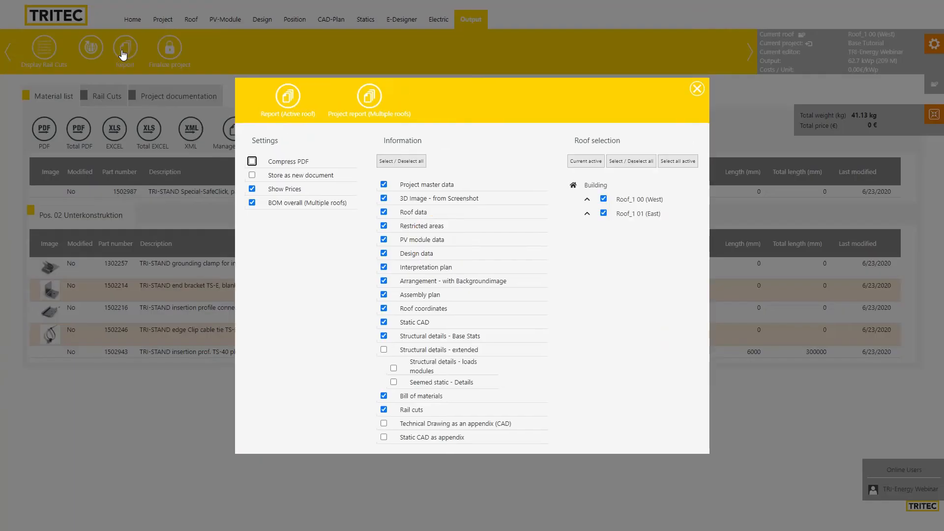
left_click_drag(509, 99, 568, 91)
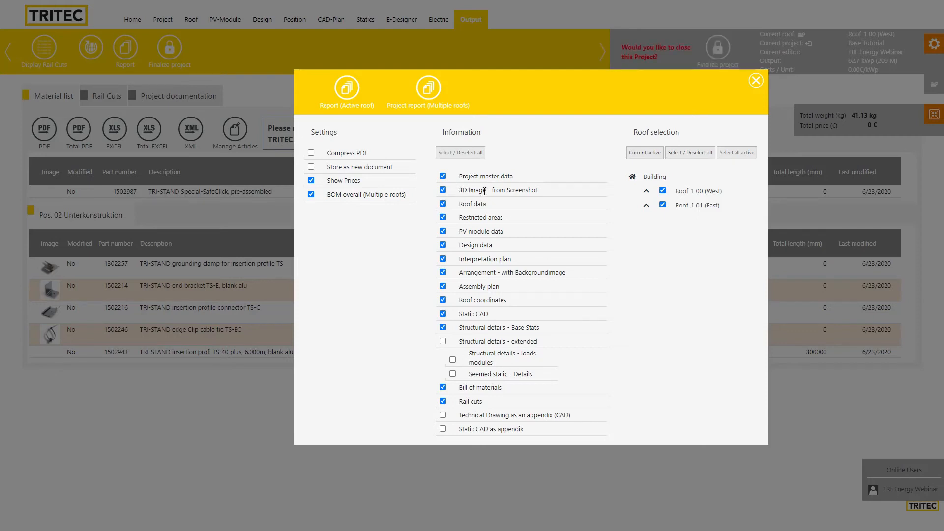
Include project master data, 3D screenshot, roof data, restricted areas and remaining contents in the report
left_click(443, 191)
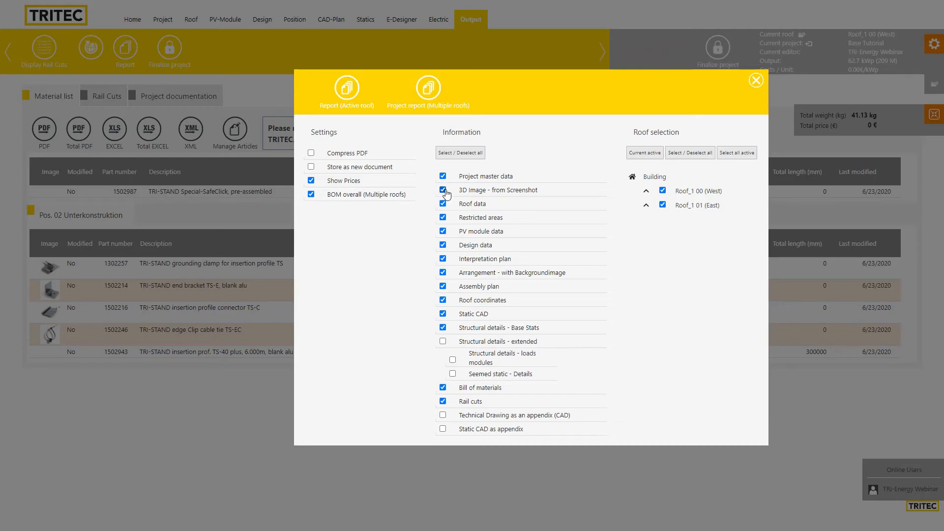
left_click(456, 155)
left_click(457, 154)
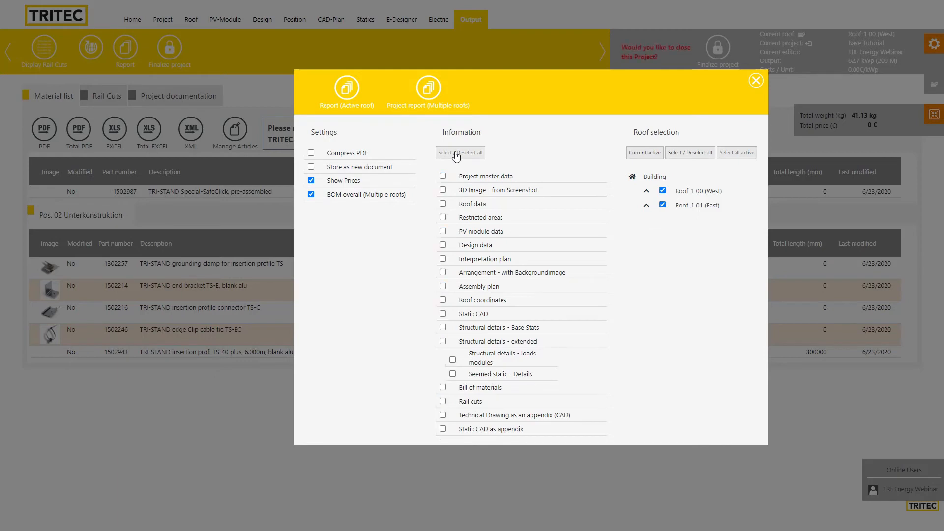
left_click(443, 176)
left_click(443, 190)
left_click(442, 203)
left_click(443, 217)
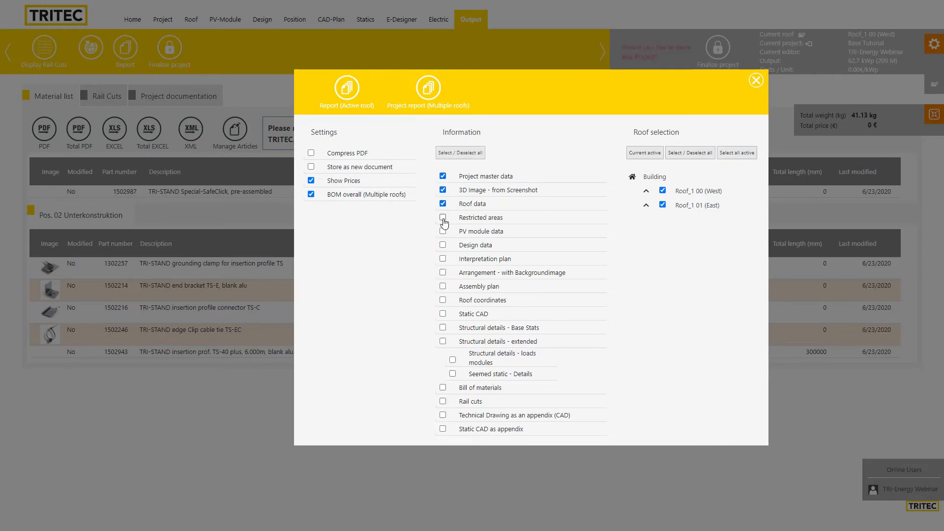
left_click(459, 153)
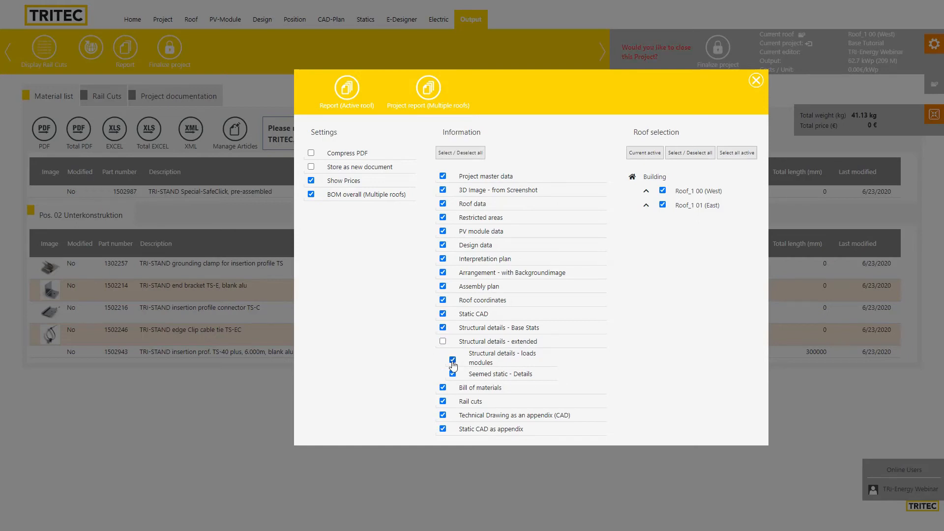
Exclude structural details, bill of materials, rail cuts and CAD appendices, then generate the multi-roof report
left_click(452, 359)
left_click(453, 374)
left_click(442, 388)
left_click(443, 402)
left_click(443, 416)
left_click(443, 429)
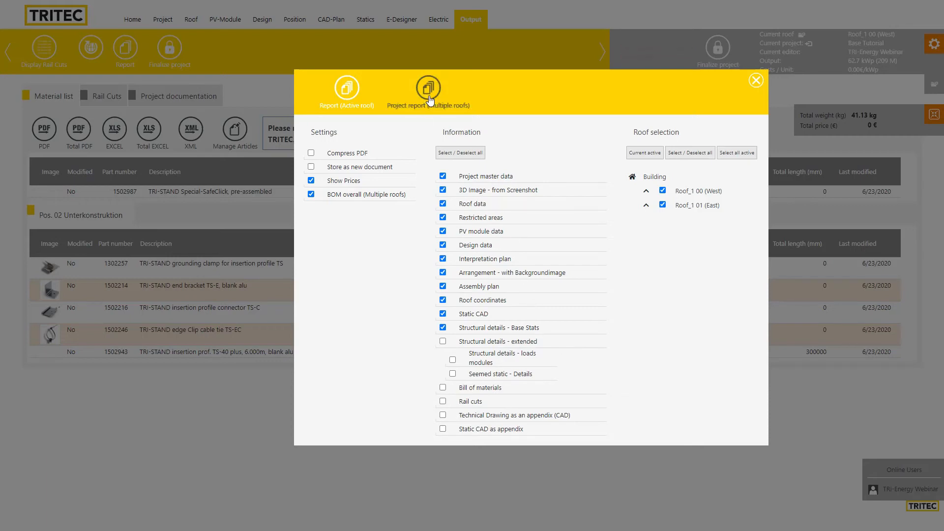
left_click(435, 103)
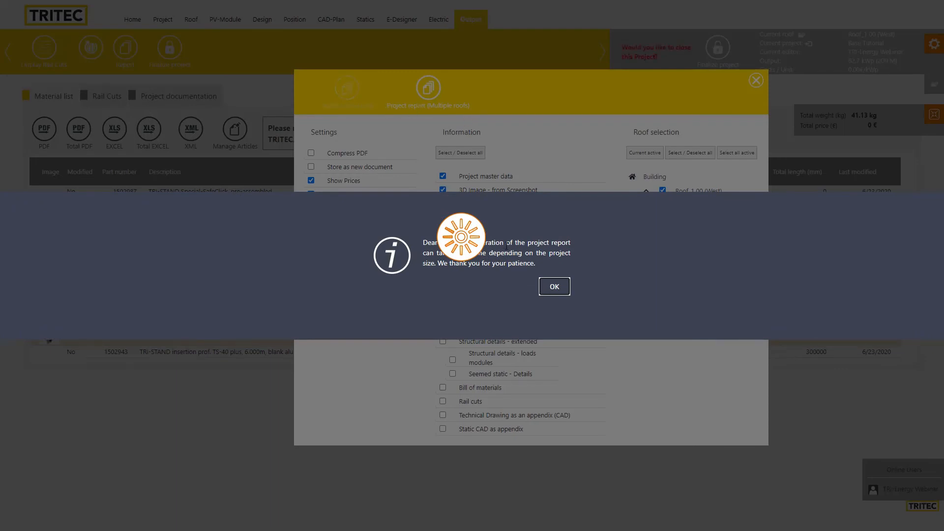
Acknowledge the generation notice and open the downloaded Report_Base_Tutorial_overall.pdf
left_click(554, 287)
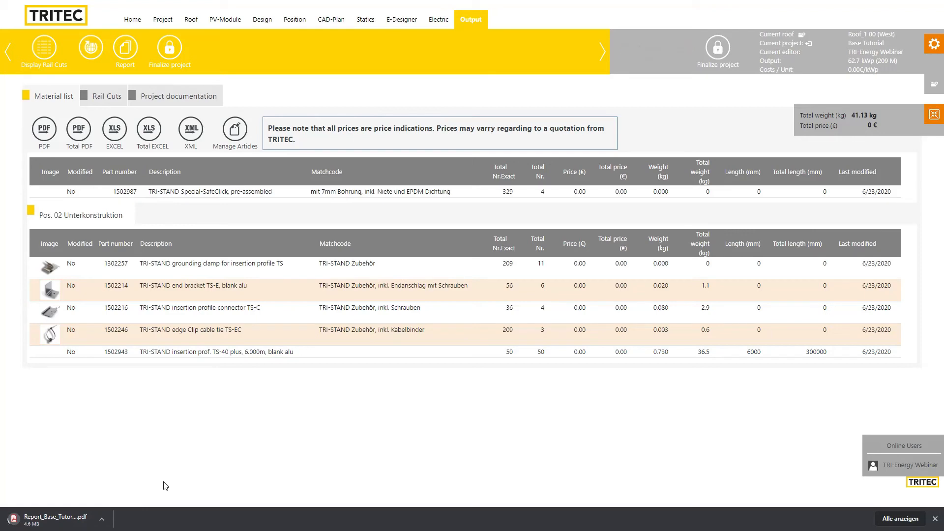
left_click(69, 520)
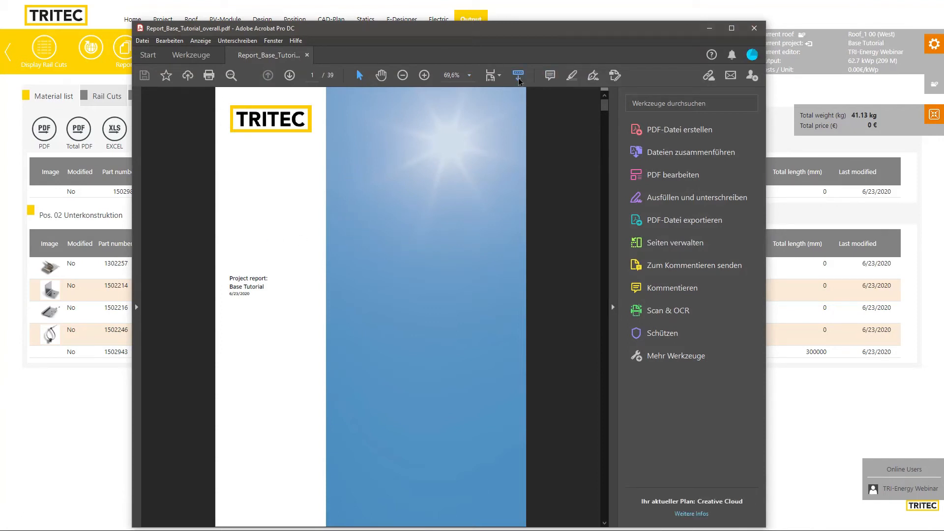
View the 39-page report at Fit full page, scroll through its pages, and close Acrobat
left_click(499, 77)
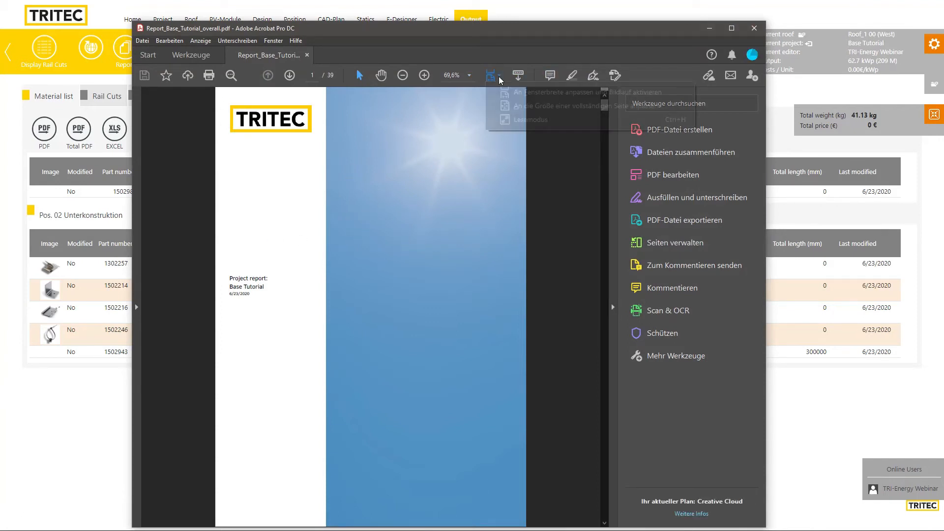
left_click(524, 108)
scroll(433, 236, "down", 1)
scroll(436, 221, "up", 1)
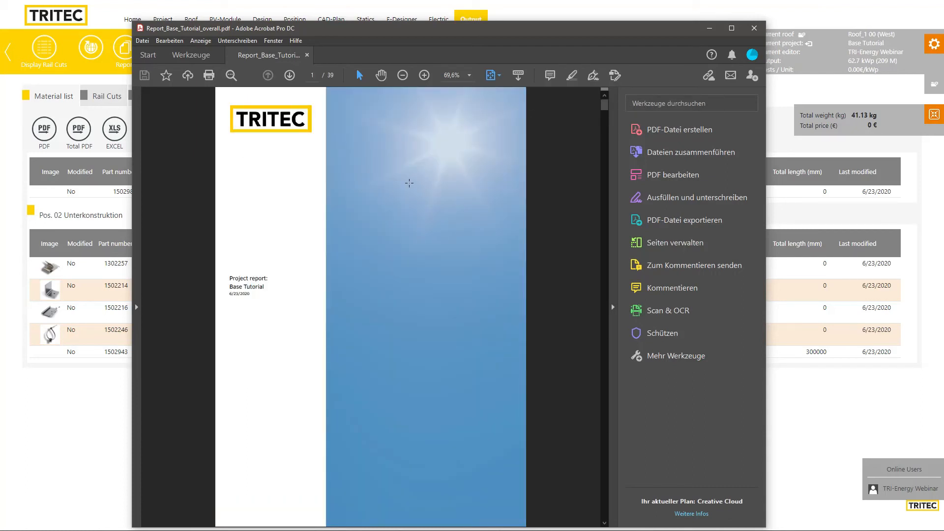
scroll(438, 249, "down", 1)
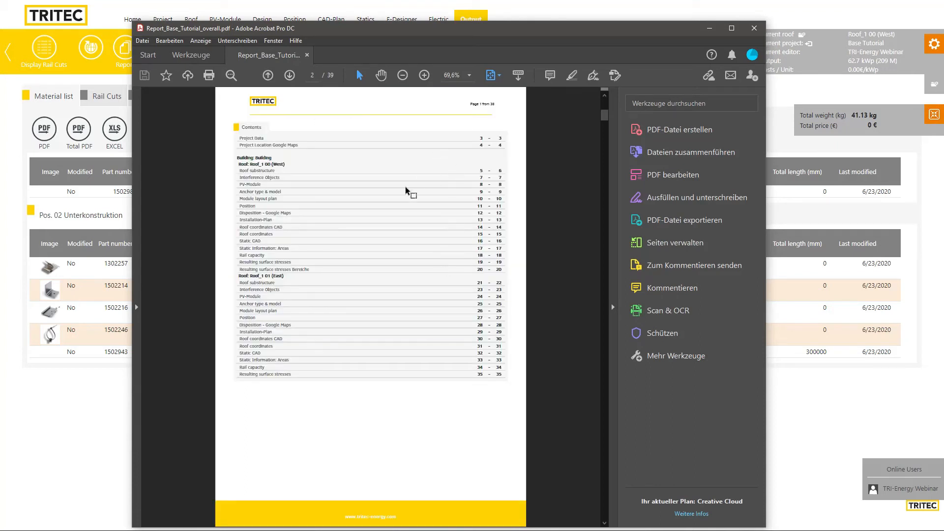
scroll(383, 267, "down", 3)
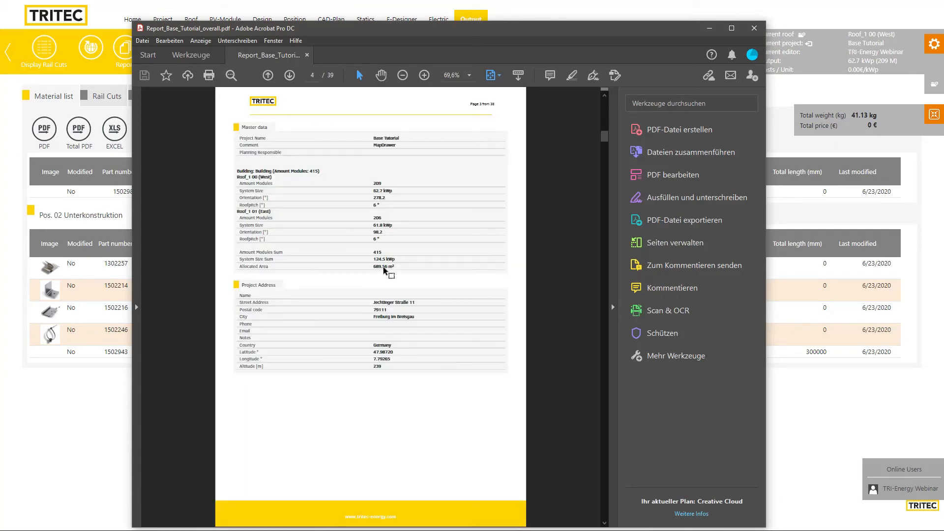
scroll(385, 265, "down", 6)
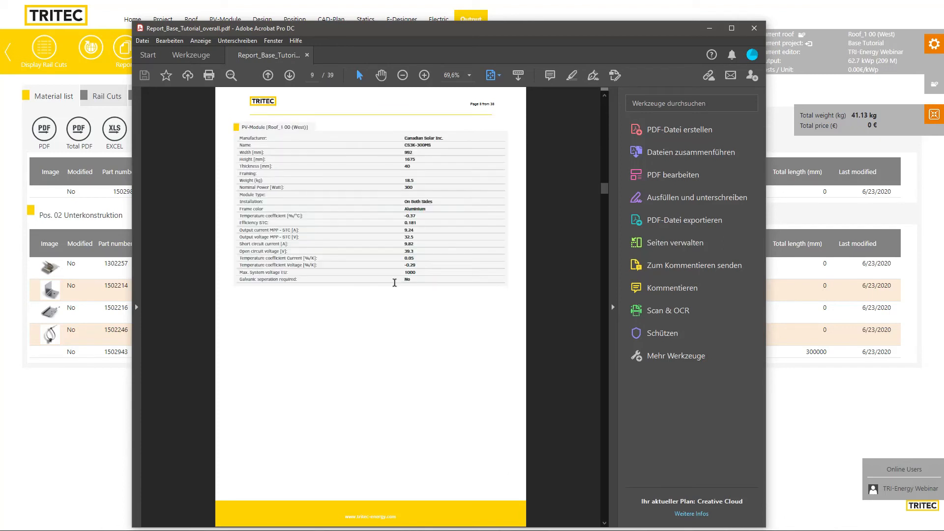
scroll(394, 288, "down", 4)
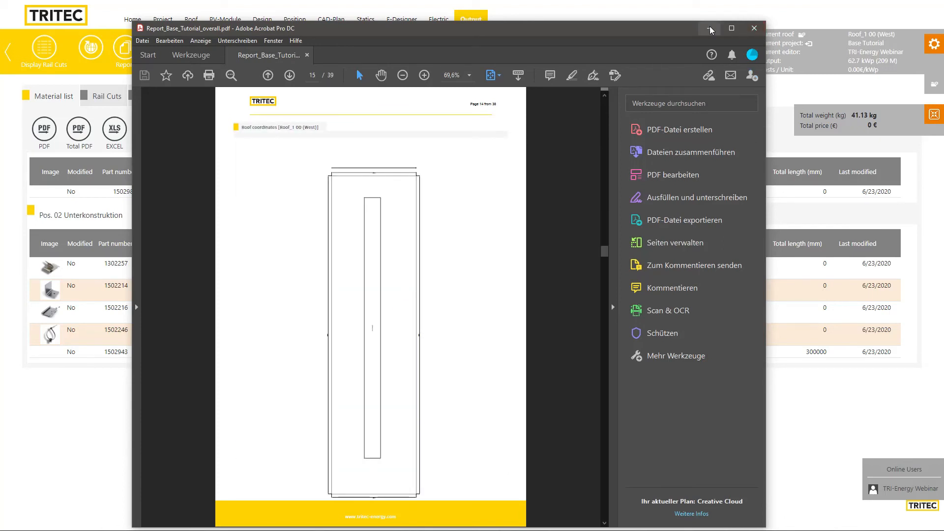
left_click(754, 28)
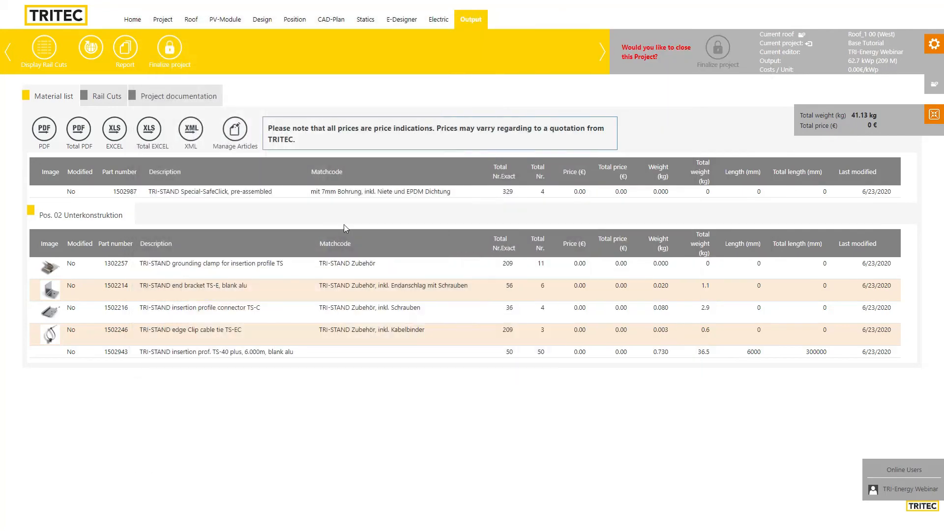
Show Project documentation, listing Report_Base_Tutorial_overall.pdf (6059 KB) and the two saved screenshots
left_click(163, 100)
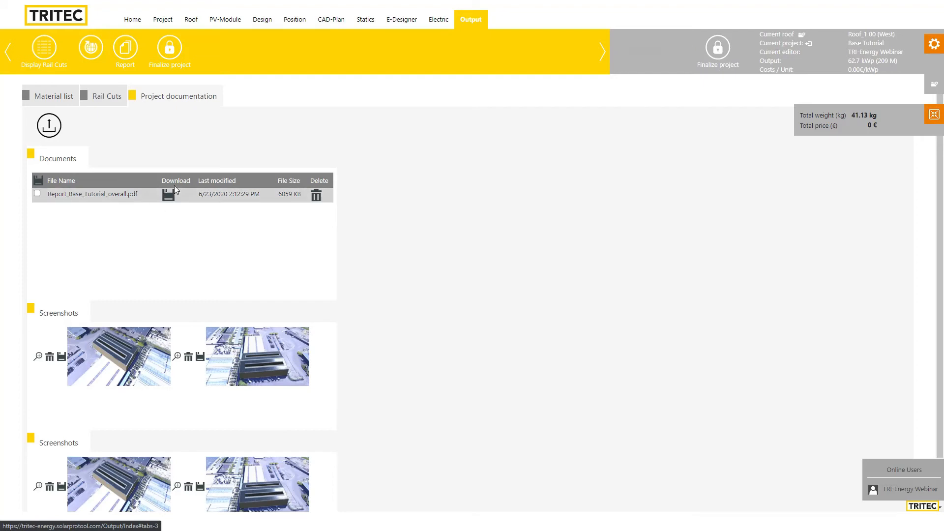
scroll(502, 320, "down", 1)
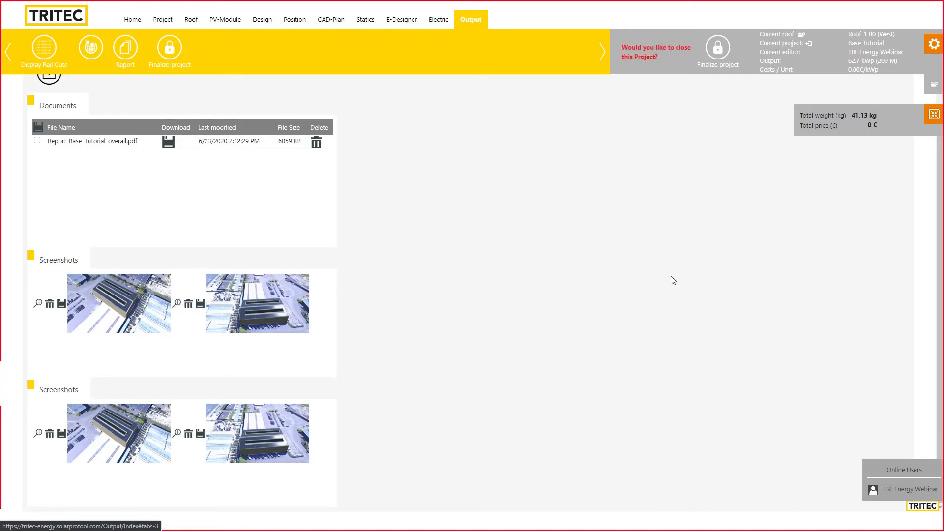
scroll(671, 277, "up", 1)
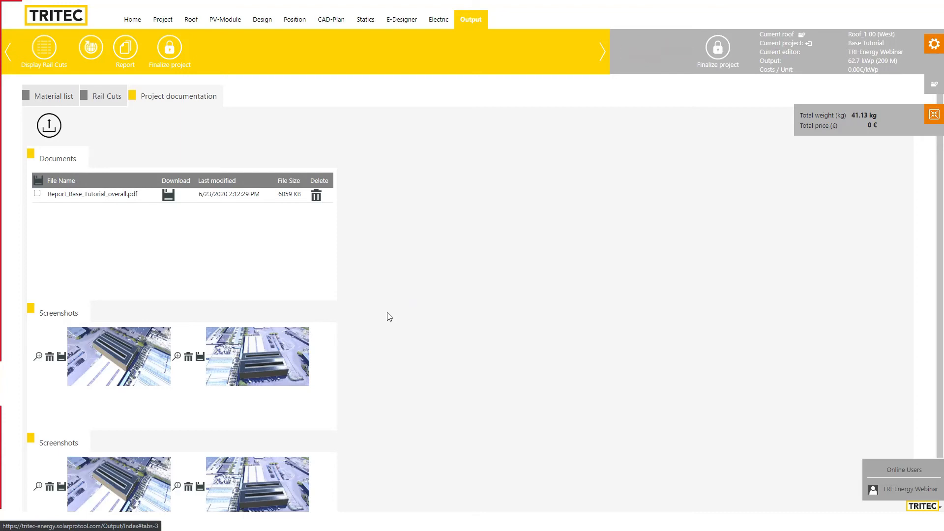
Finalize the Base Tutorial project and confirm closing it
left_click(716, 52)
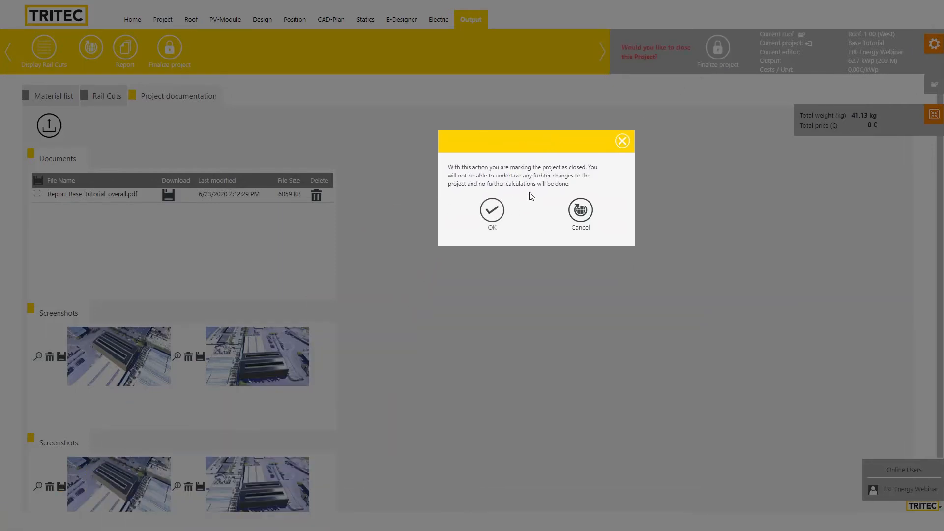
left_click(493, 211)
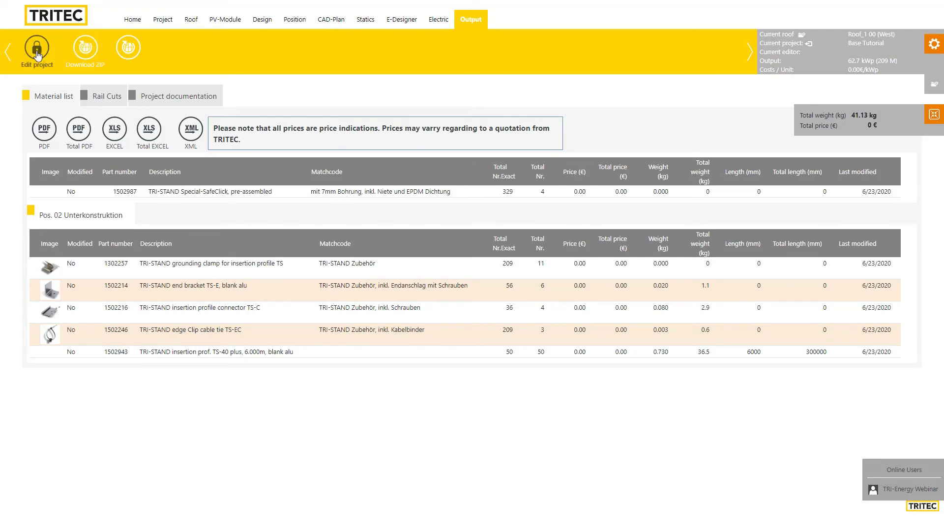
Check the Project, Roof and PV-Module tabs and set Building height to 9000 mm
left_click(173, 25)
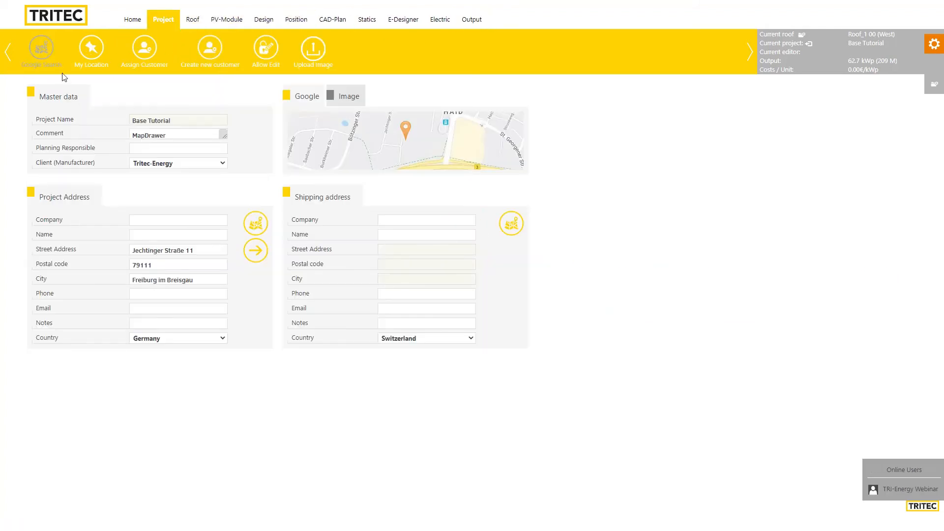
left_click(195, 26)
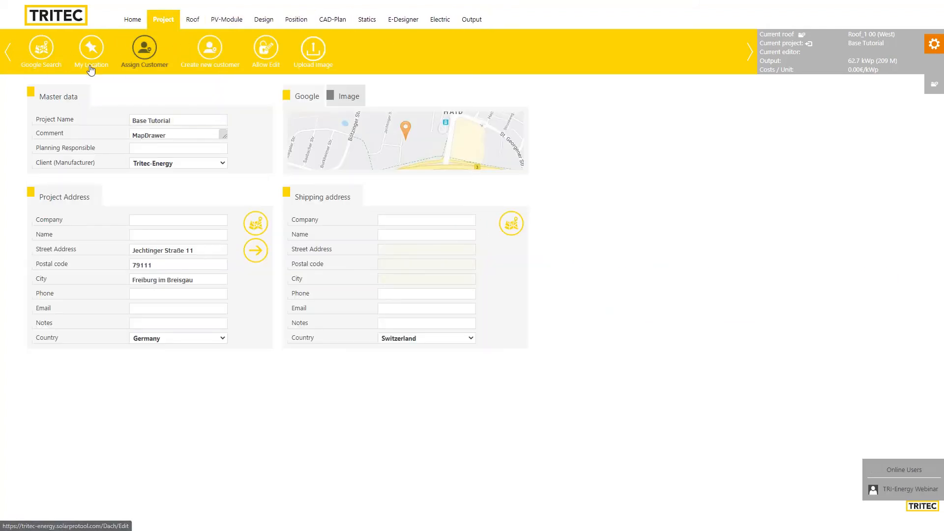
left_click(231, 23)
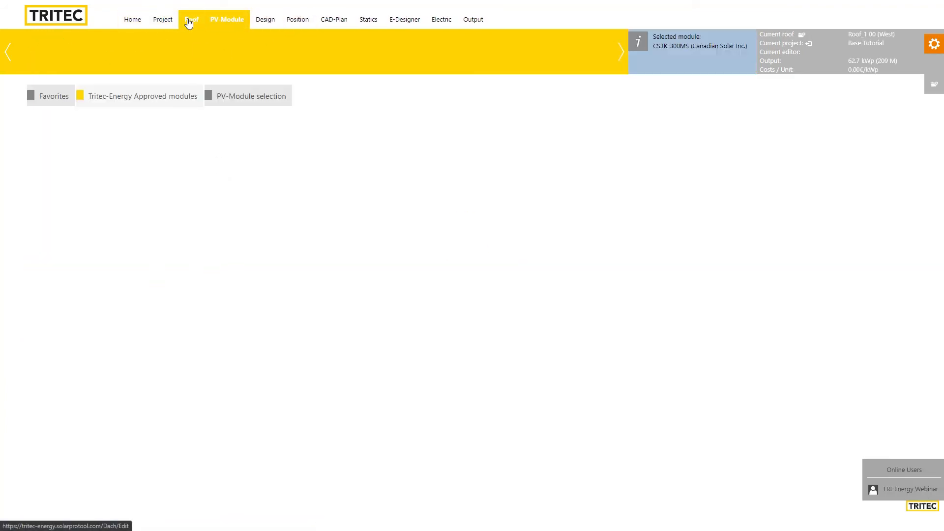
left_click(191, 24)
double_click(185, 178)
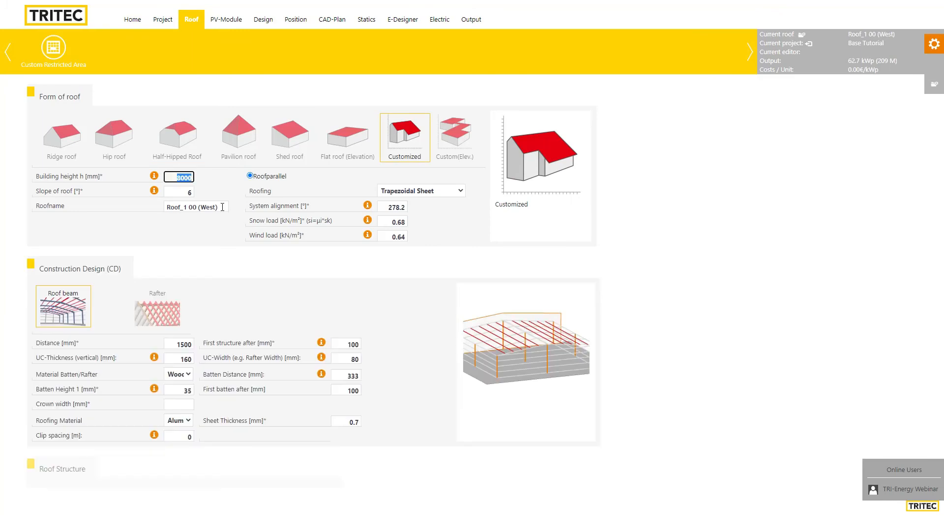
type("9")
key("Tab")
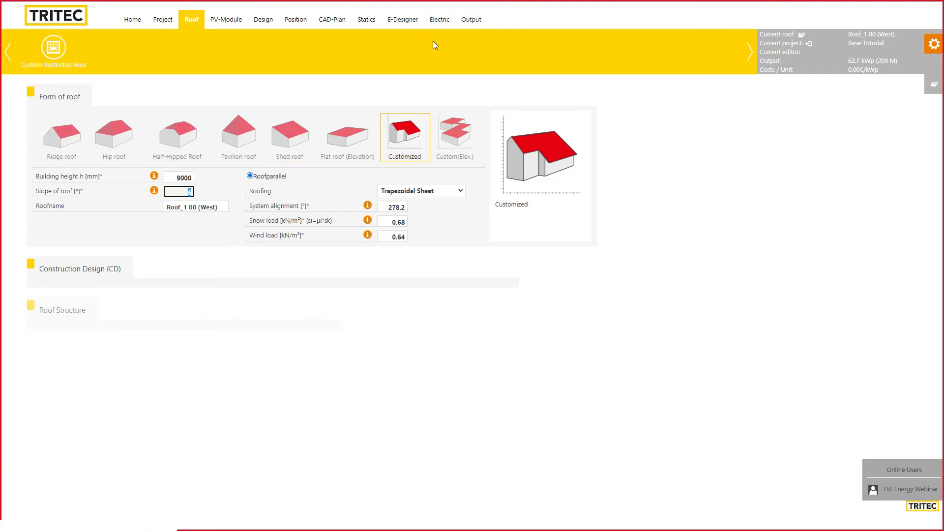
left_click(125, 23)
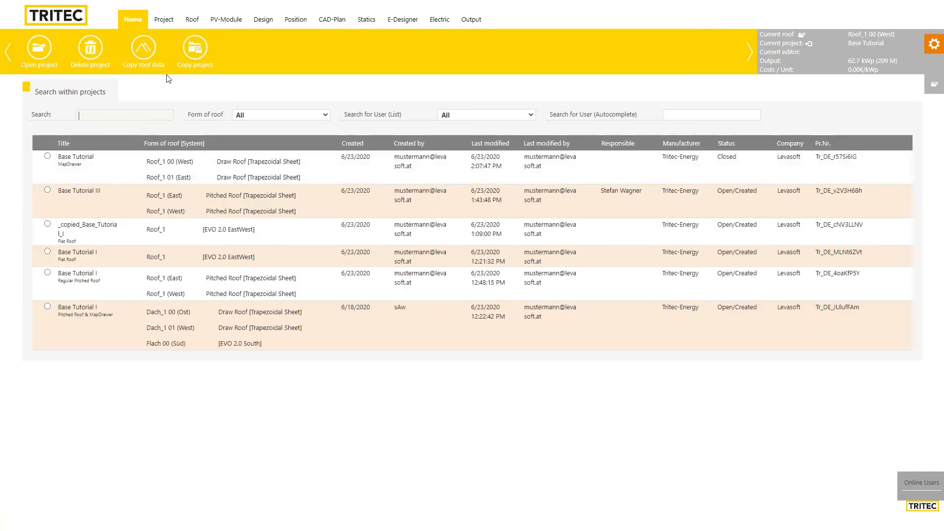
Copy the closed Base Tutorial project as _copied_Base_Tutorial and open the copy
left_click(165, 68)
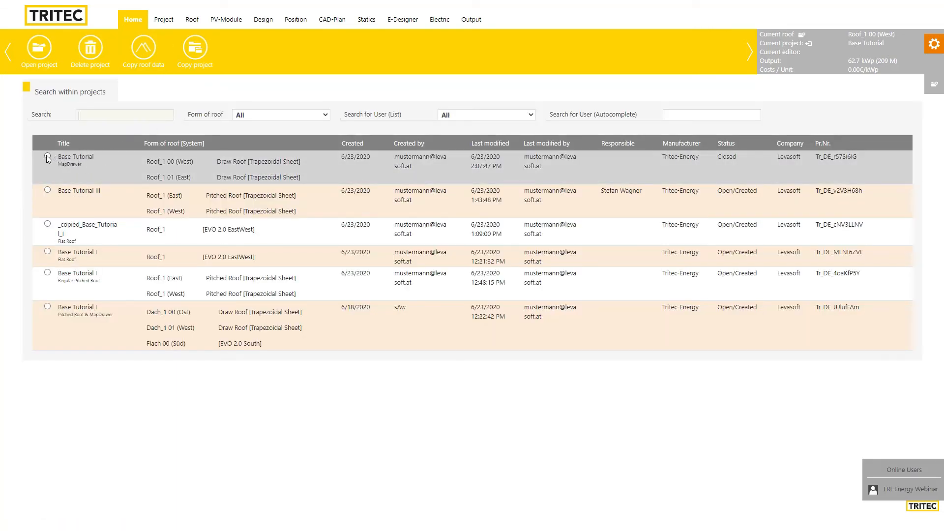
left_click(47, 156)
left_click(194, 48)
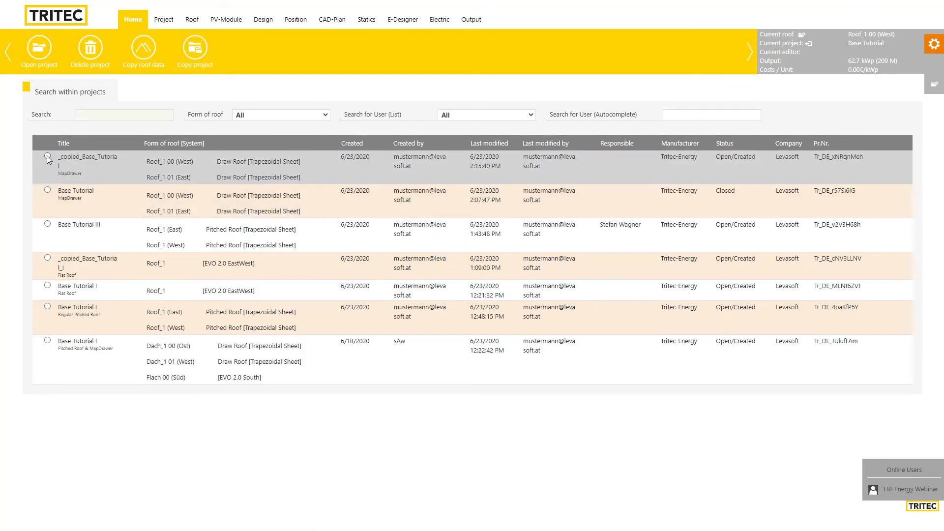
left_click(47, 156)
left_click(41, 49)
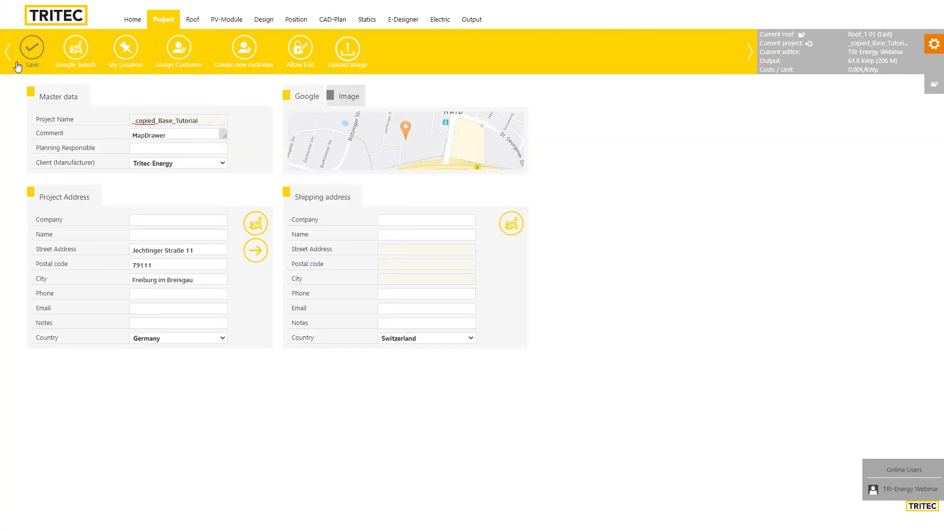
Rename _copied_Base_Tutorial to 'Base Tutorial v2' and save the project
left_click(45, 51)
left_click_drag(158, 124, 125, 117)
key("BackSpace")
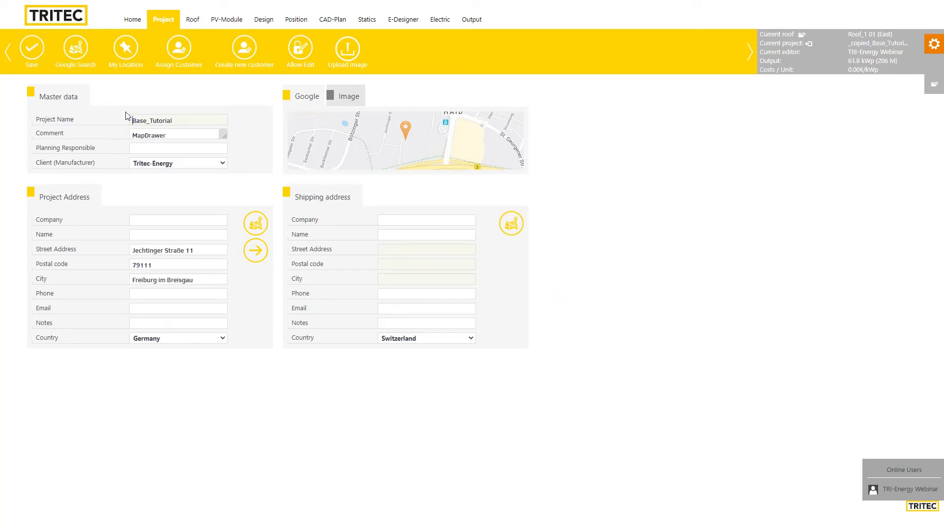
key("Right")
key("Right")
key("Right")
key("Right")
key("Right")
key("BackSpace")
left_click(32, 62)
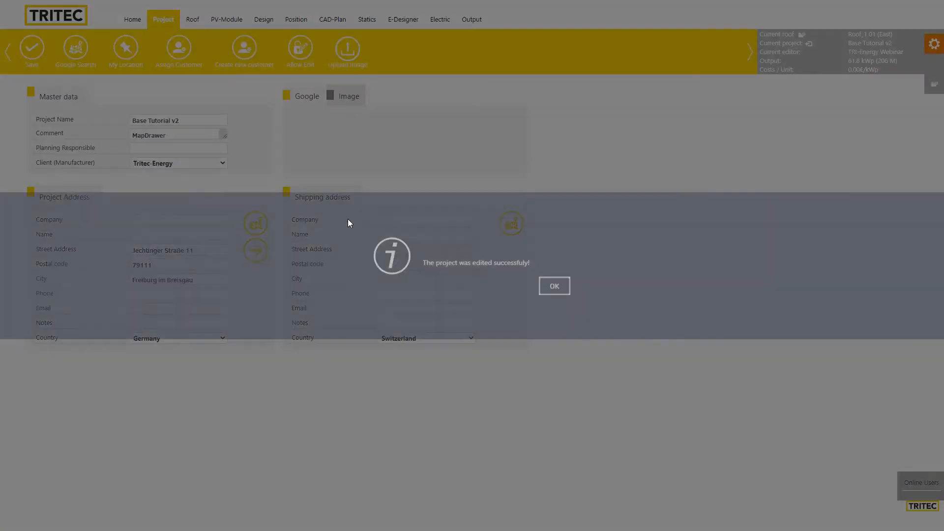
left_click(554, 290)
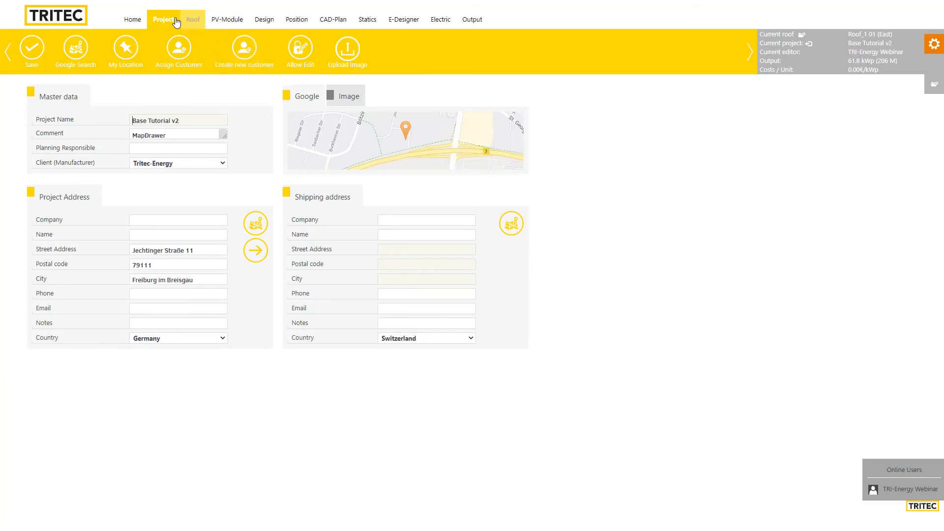
Open Base Tutorial I from the start page and set its roof form to Flat roof (Elevation)
left_click(134, 22)
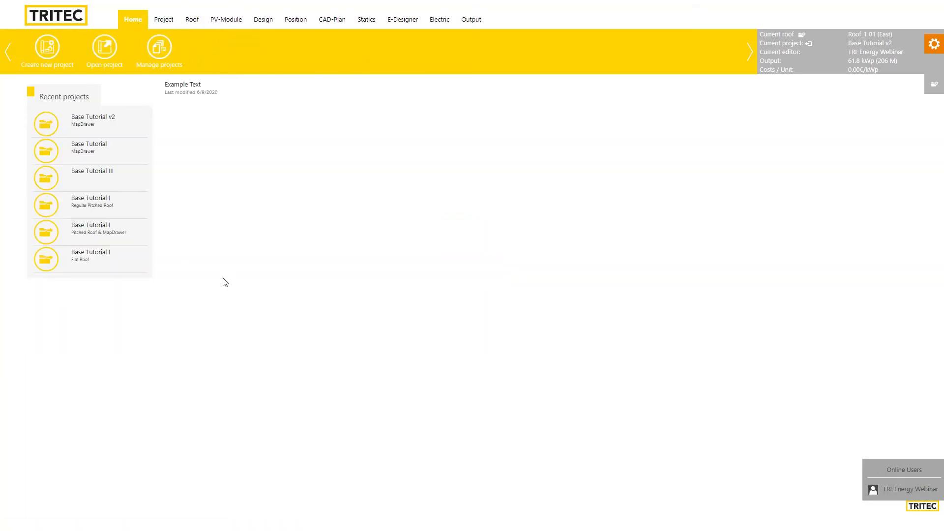
left_click(87, 259)
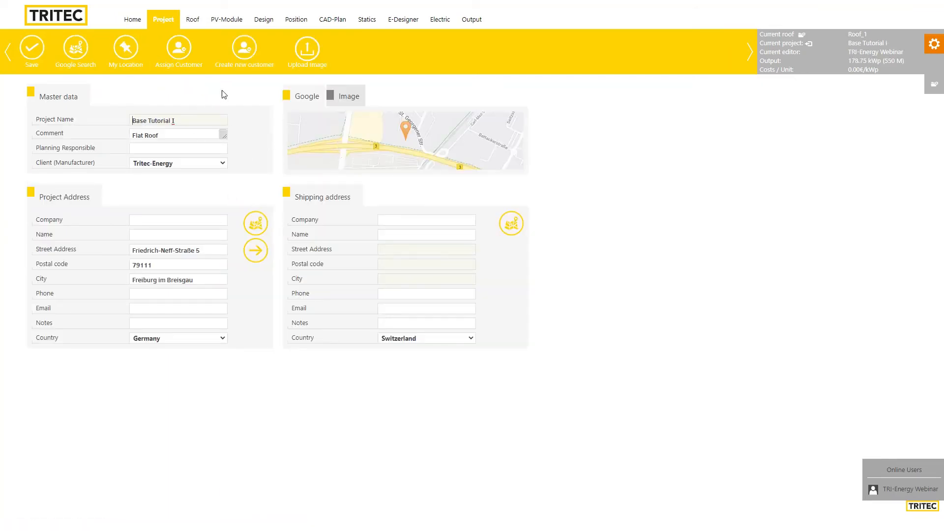
left_click(199, 20)
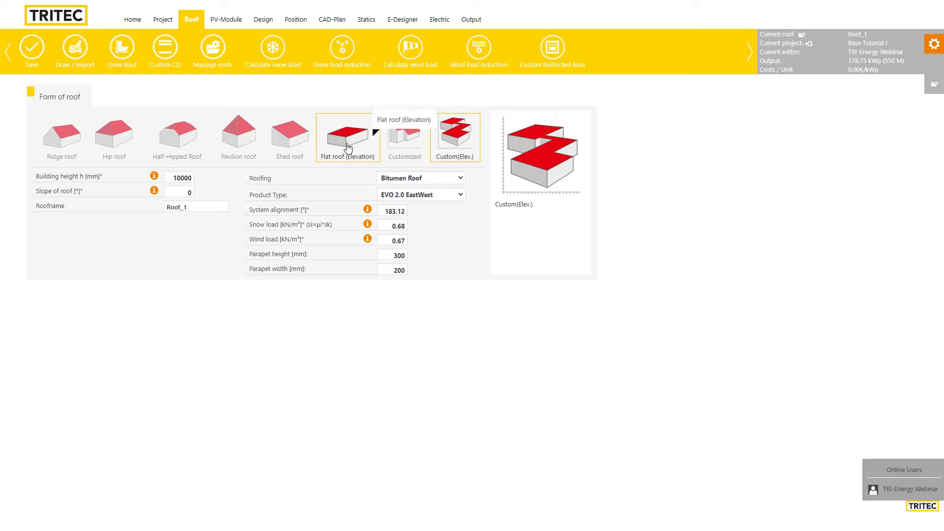
left_click(348, 147)
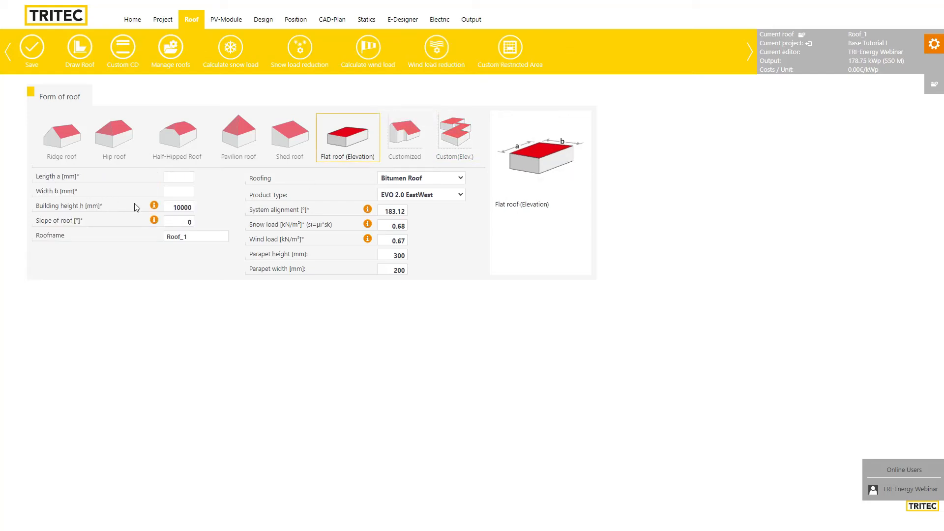
Switch the roof form to Custom(Elev.) and open the Map Drawer, dismissing its welcome and instruction dialogs
left_click(457, 136)
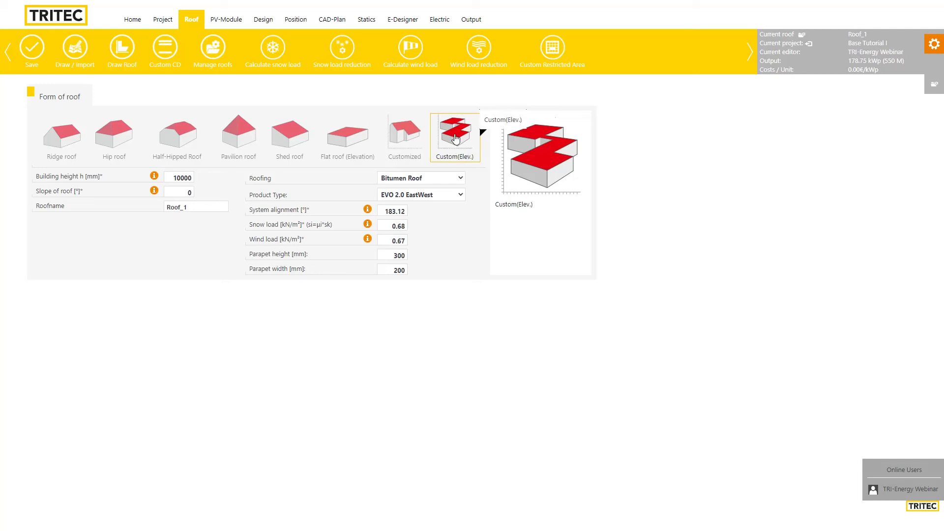
left_click(79, 49)
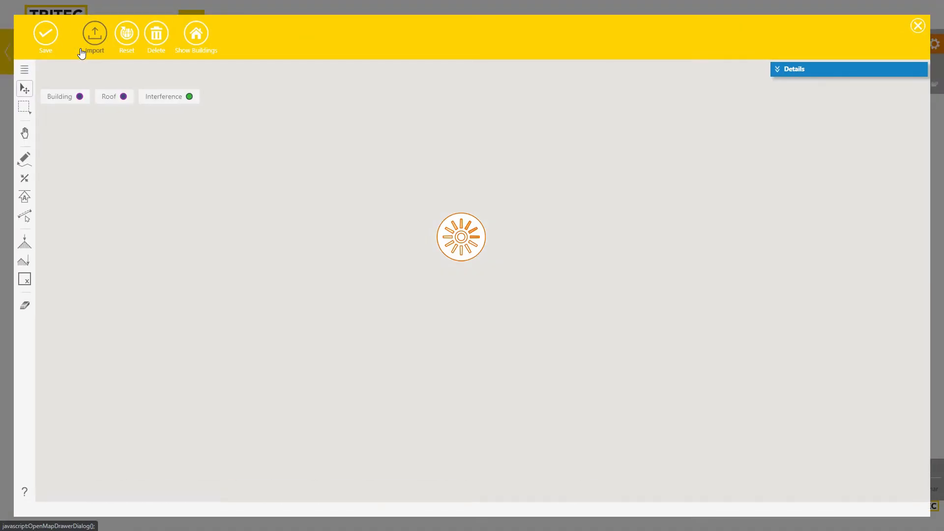
left_click(834, 112)
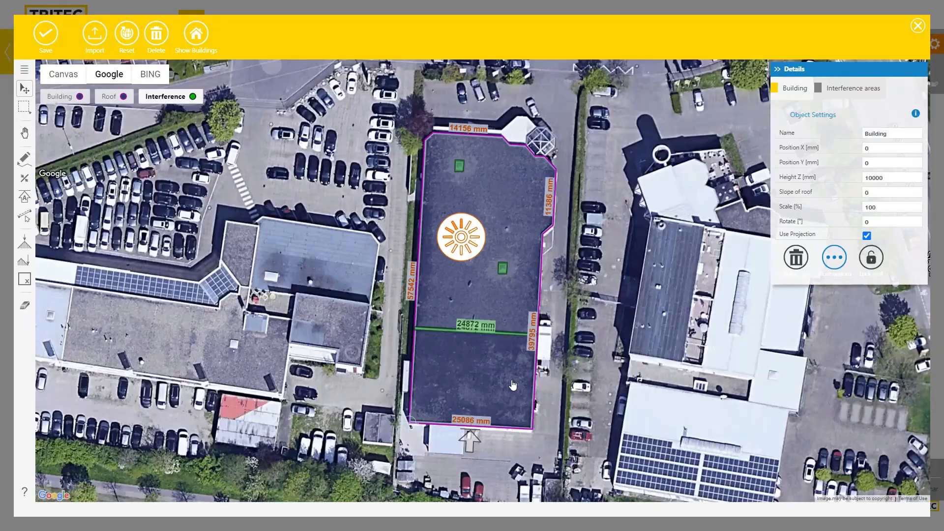
left_click(834, 113)
scroll(536, 266, "down", 3)
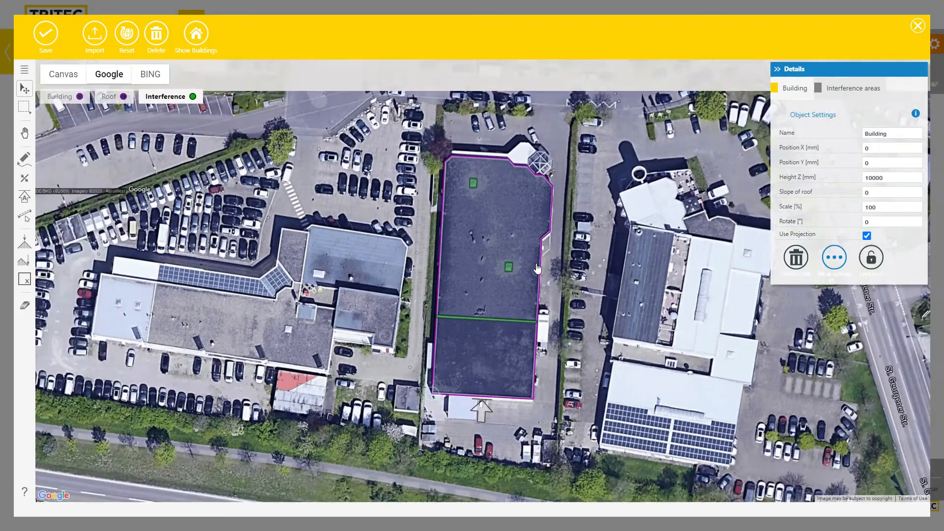
scroll(506, 314, "up", 3)
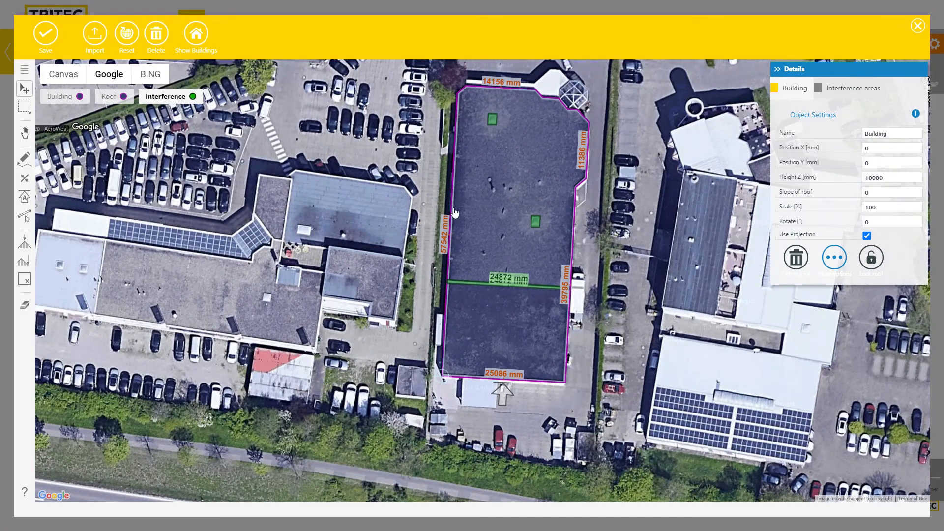
Try the split-outline tool, then return to object selection on the building map
left_click(25, 178)
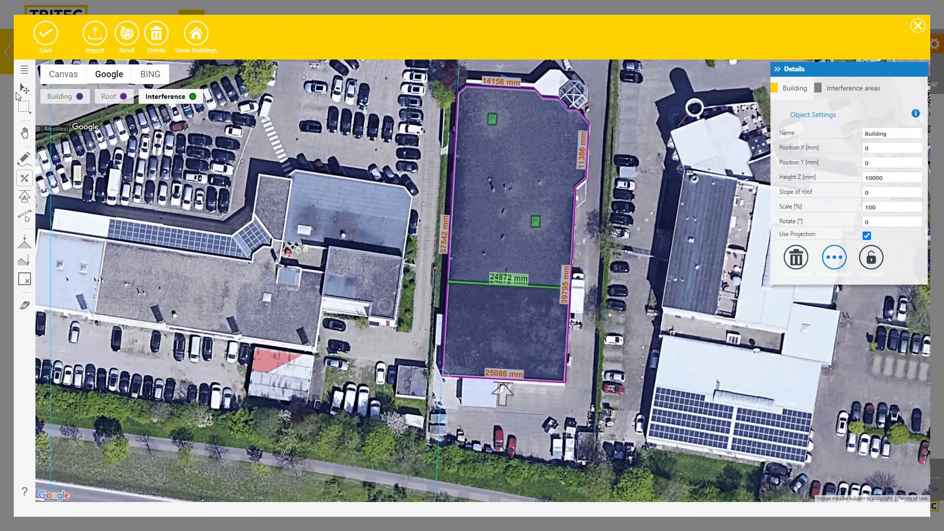
left_click(25, 88)
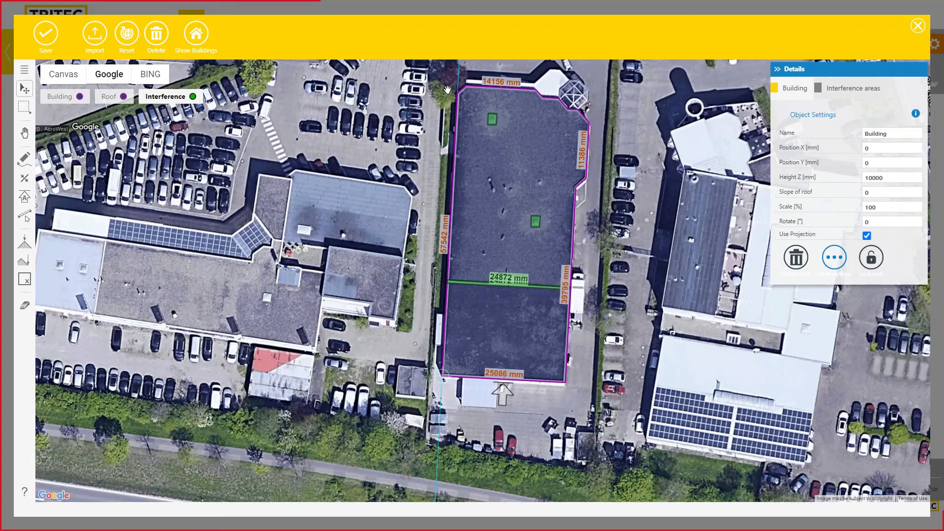
scroll(493, 247, "down", 1)
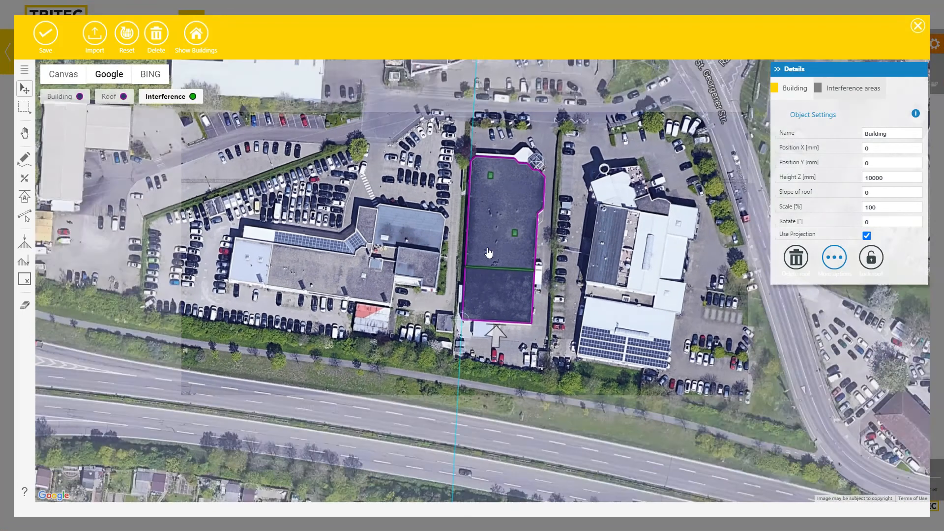
scroll(492, 247, "up", 1)
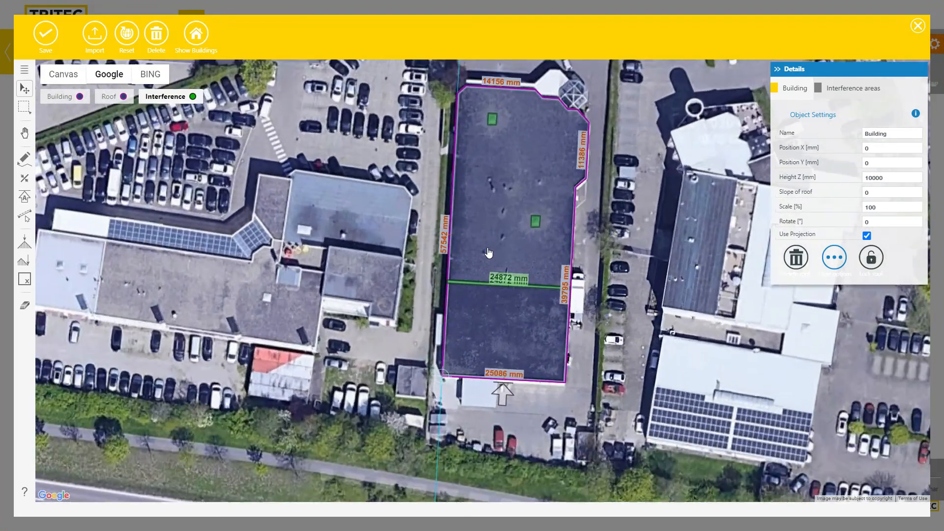
Copy the green obstacle squares to the right and further down the roof
left_click(493, 121)
scroll(486, 132, "up", 1)
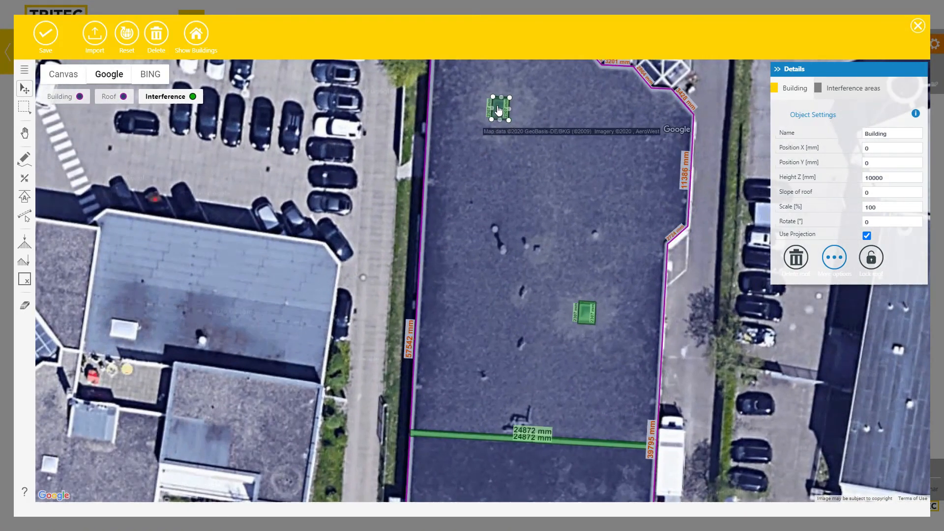
left_click_drag(499, 113, 594, 123)
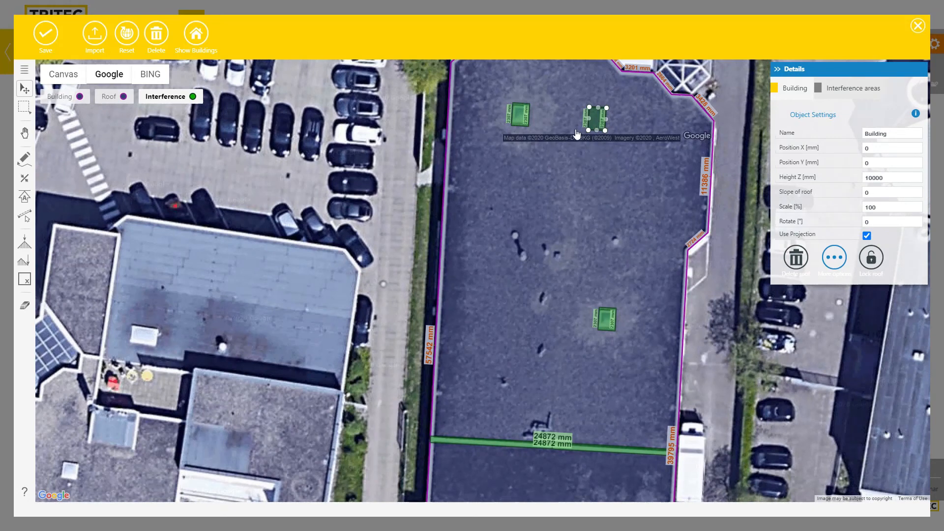
left_click(518, 116, "ctrl")
left_click_drag(519, 123, 514, 190)
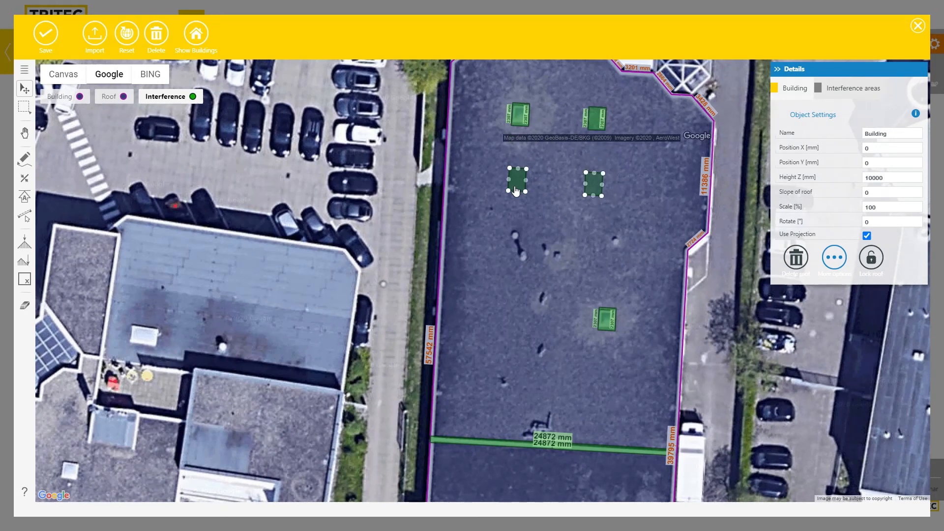
Move all four obstacles down together and close the satellite-map editor
left_click(522, 116, "ctrl")
left_click(596, 121, "ctrl")
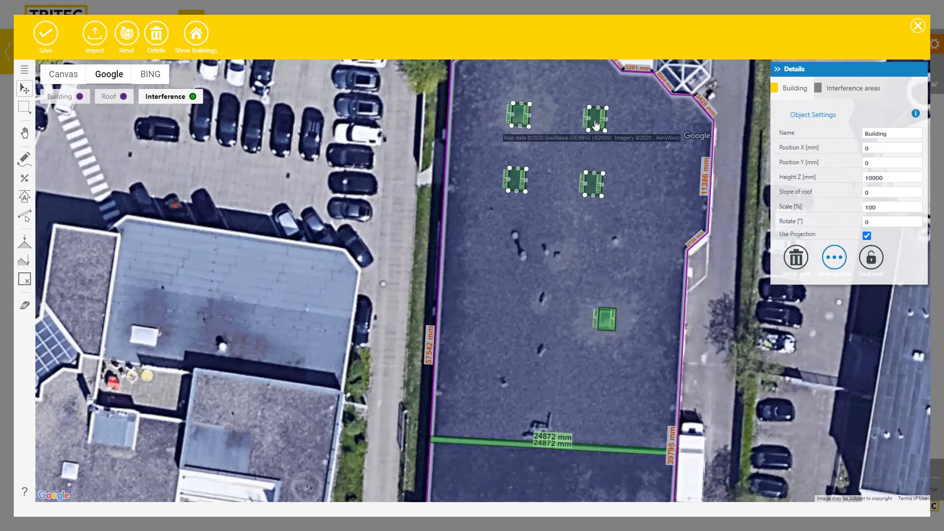
left_click_drag(595, 127, 586, 238)
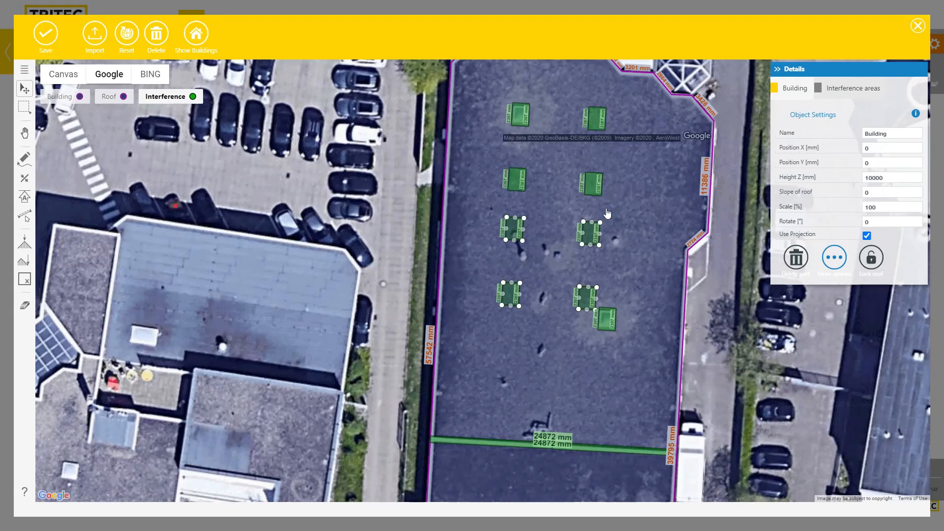
left_click(917, 26)
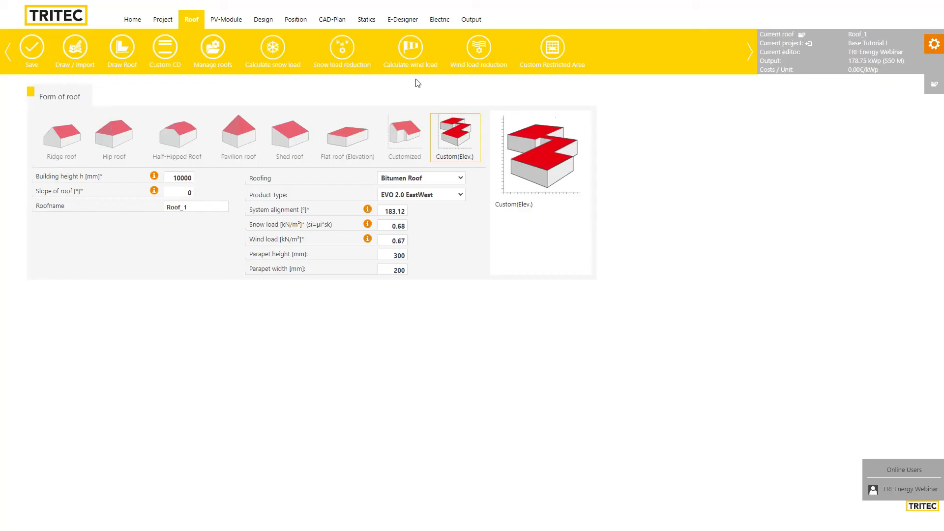
Show the aerial background image beneath the 550-module, 178.75 kWp layout on the Position page
left_click(289, 25)
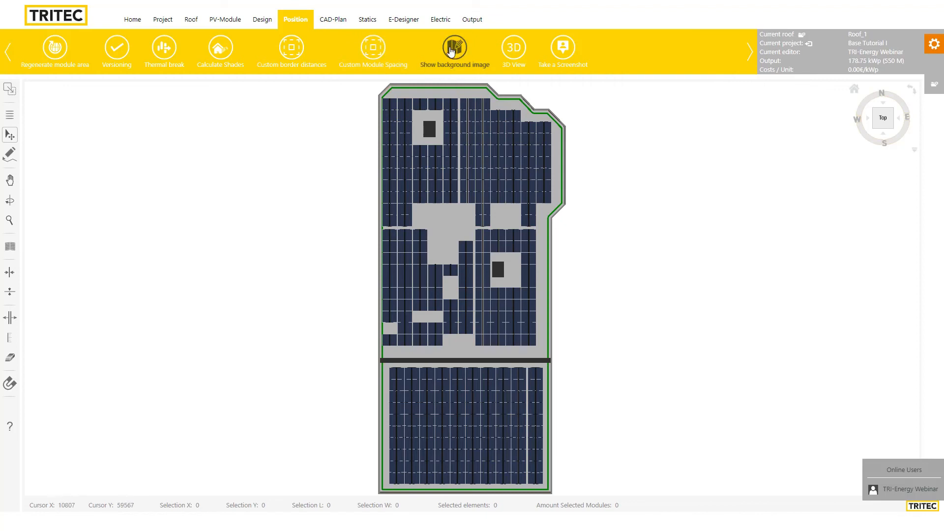
left_click(455, 62)
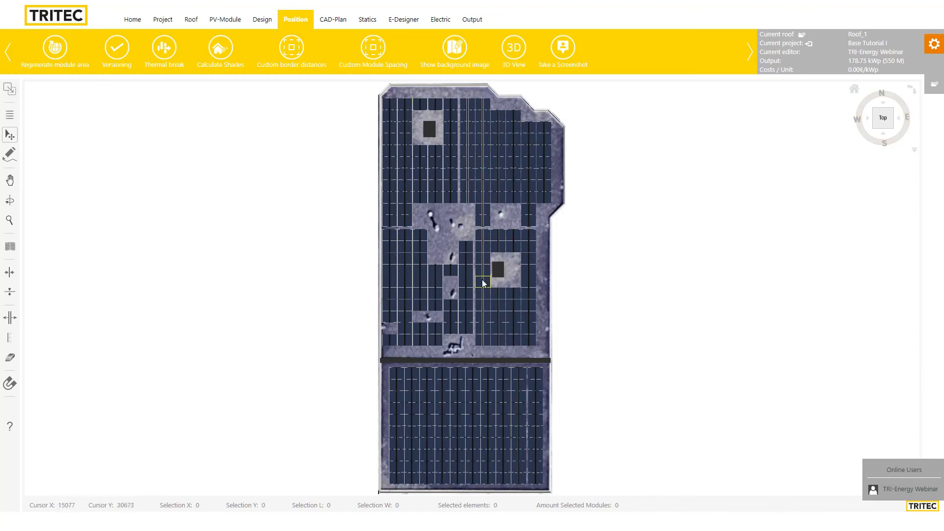
Display the modules as a light grid over the aerial photo
left_click(914, 152)
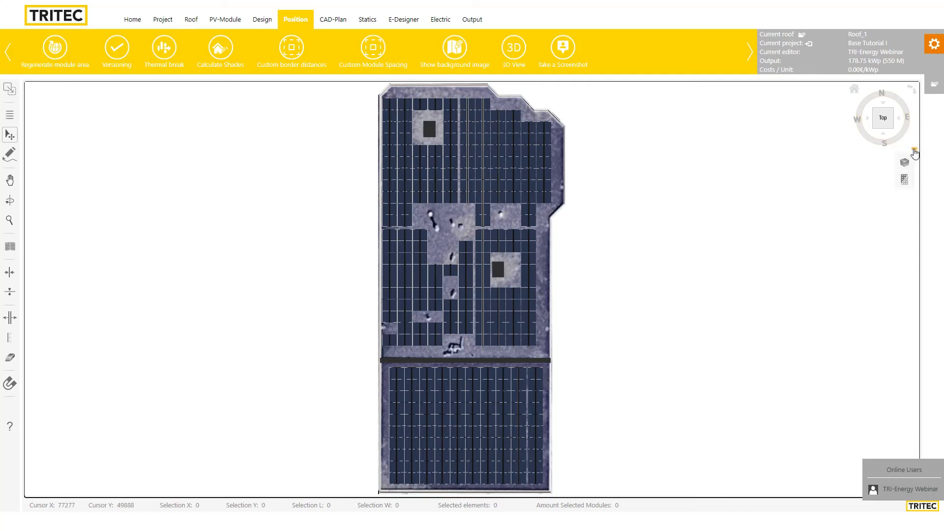
left_click(906, 185)
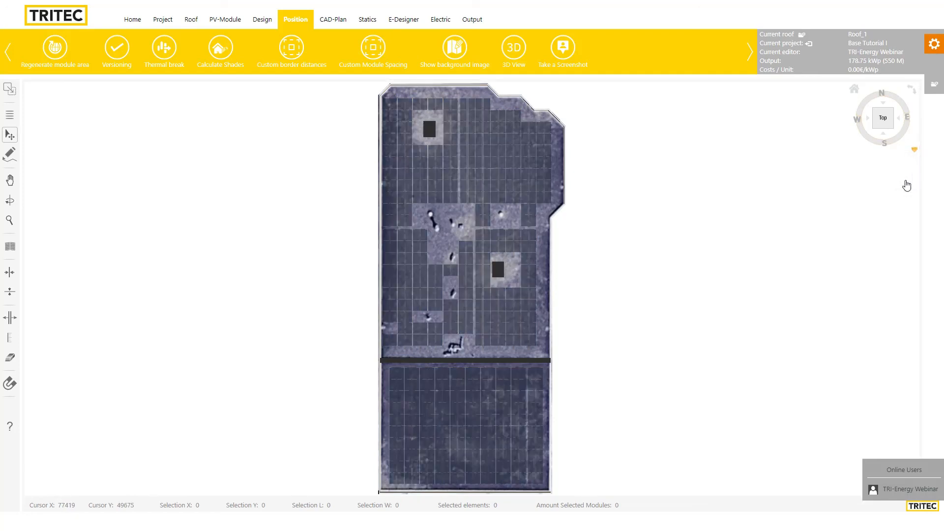
scroll(462, 320, "up", 3)
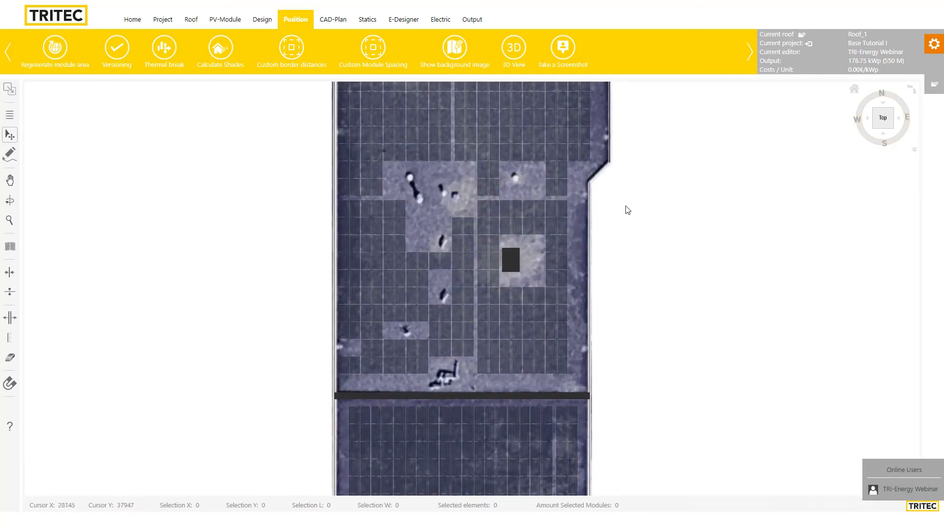
Delete the small module element near the upper-right corner and the top-left two-module element
left_click_drag(607, 227, 681, 396)
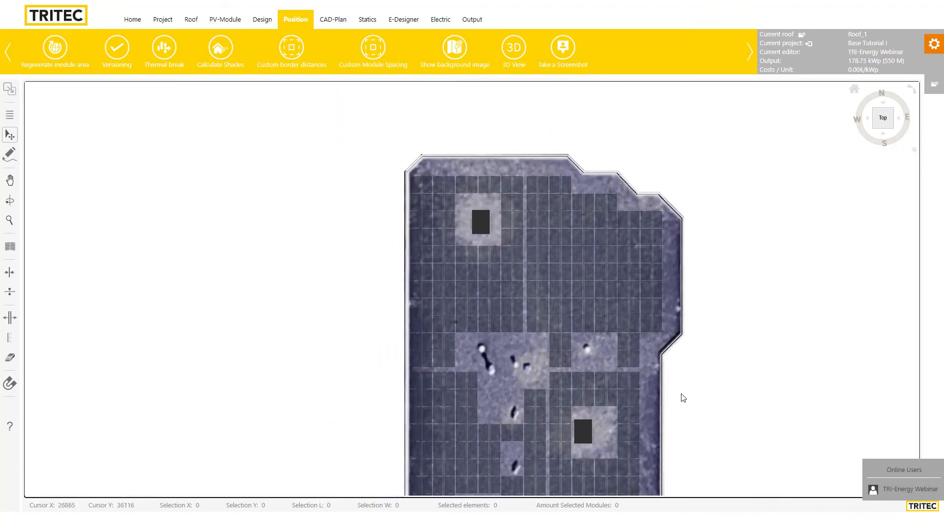
scroll(644, 279, "up", 3)
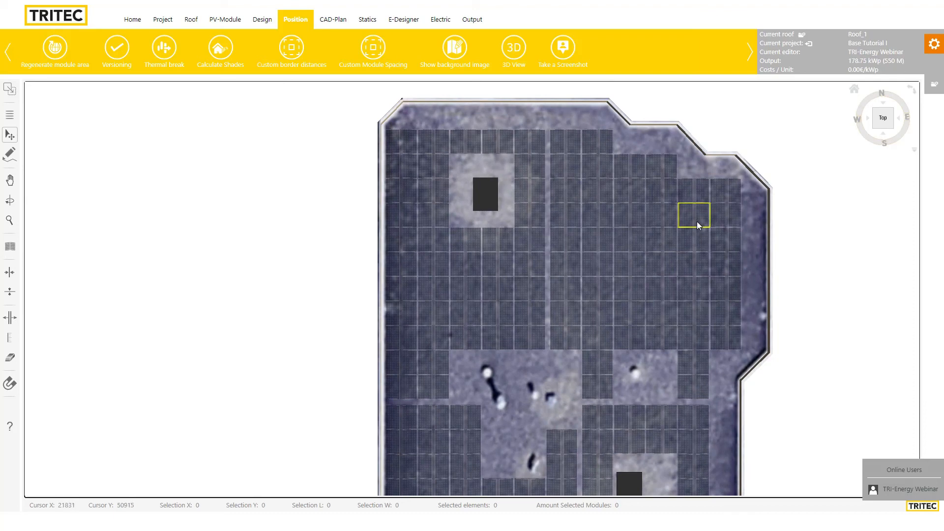
left_click(703, 238)
key("Delete")
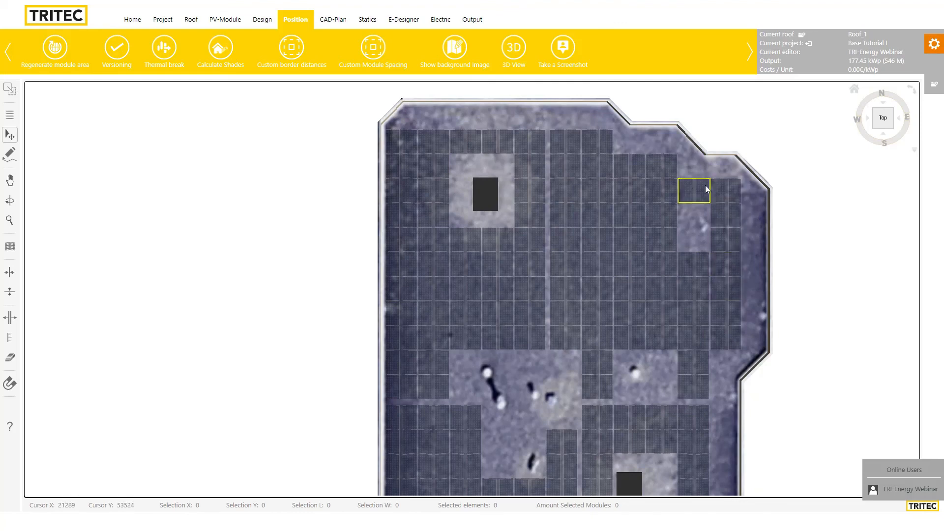
left_click(398, 144)
key("Delete")
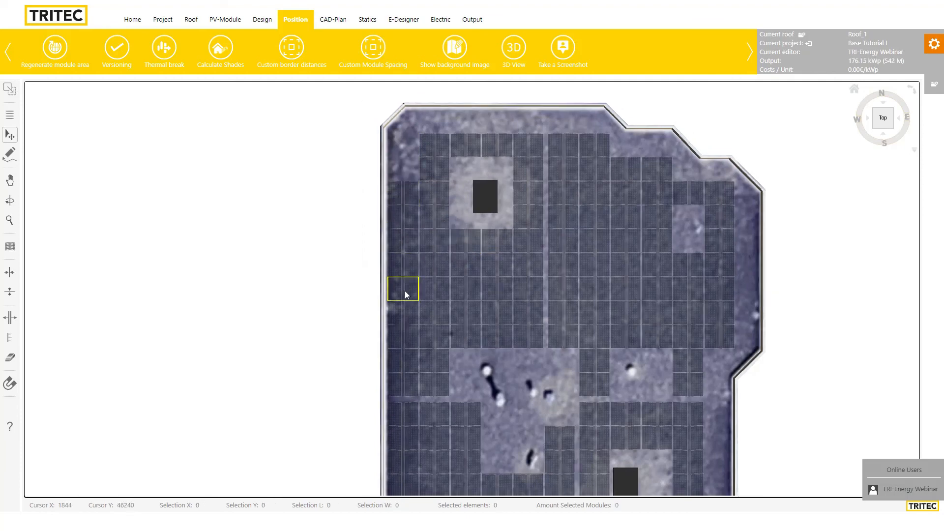
Delete the bottom-left two-module element, leaving 540 modules at 175.5 kWp
scroll(432, 293, "down", 2)
left_click_drag(620, 348, 684, 158)
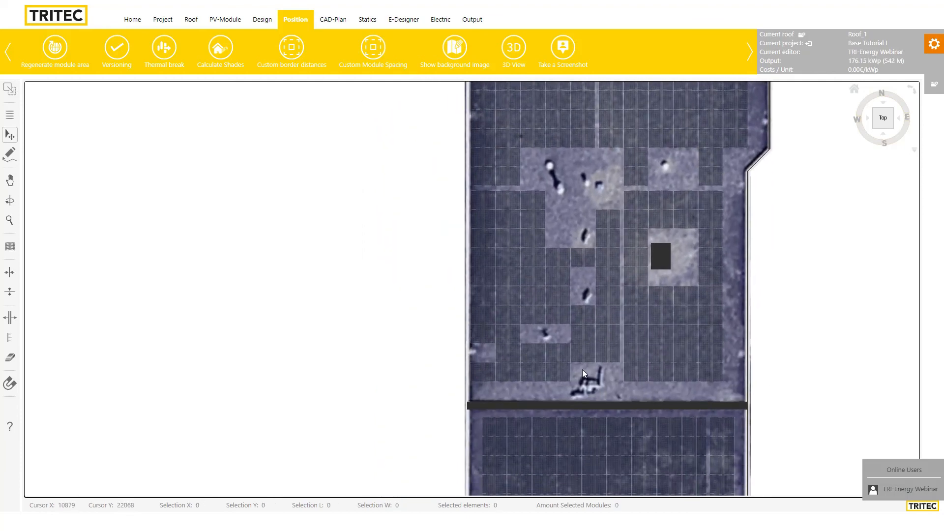
left_click_drag(506, 386, 542, 348)
left_click(517, 334)
key("Delete")
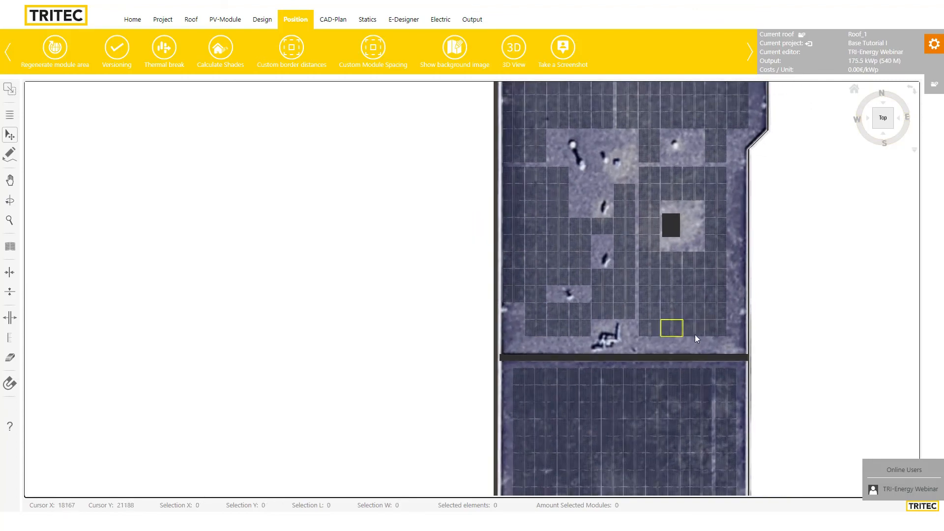
left_click_drag(765, 227, 736, 361)
scroll(671, 282, "down", 1)
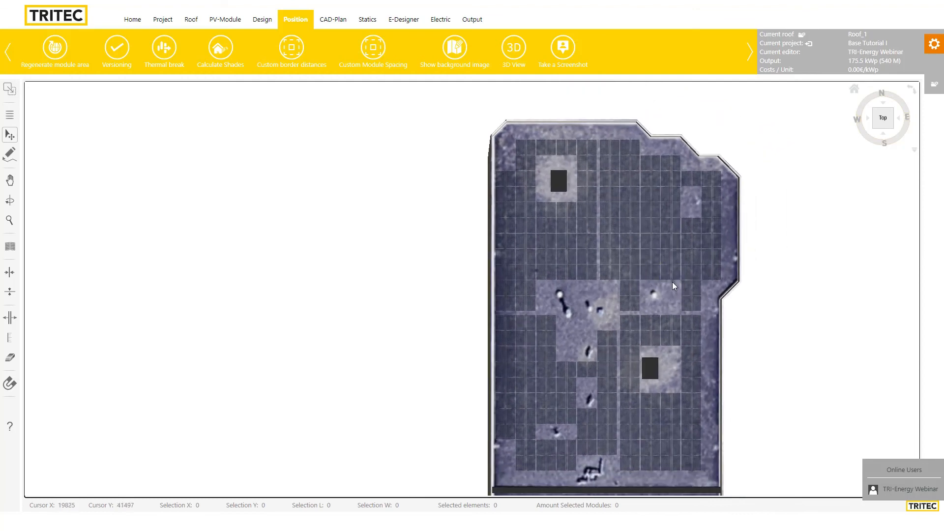
scroll(614, 344, "up", 1)
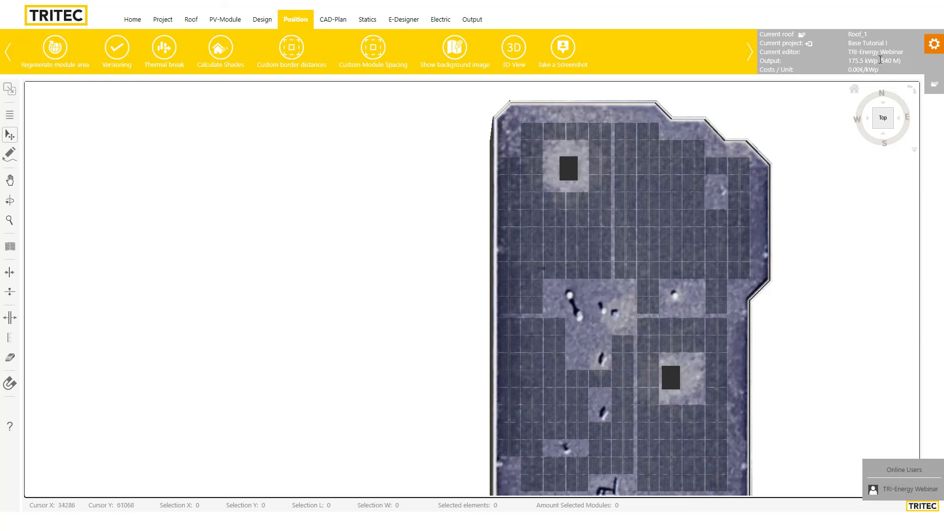
scroll(641, 312, "down", 2)
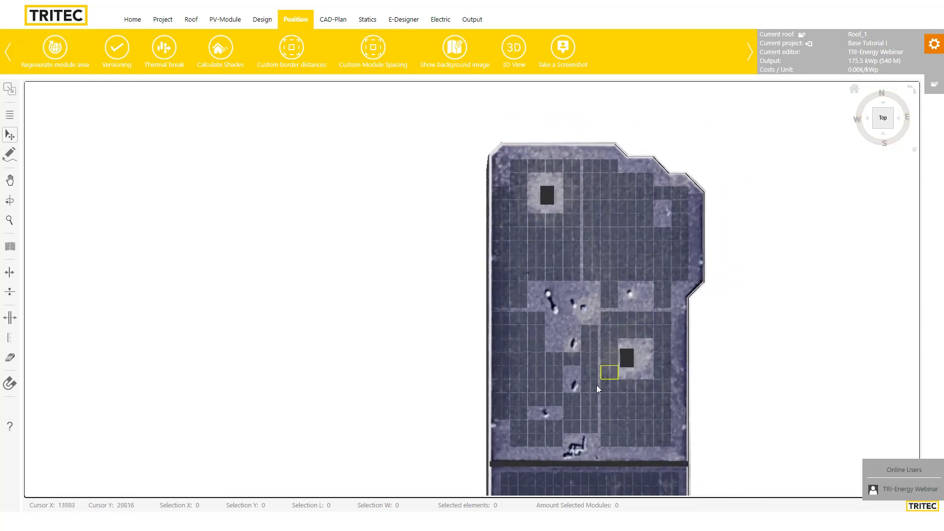
left_click_drag(740, 380, 735, 340)
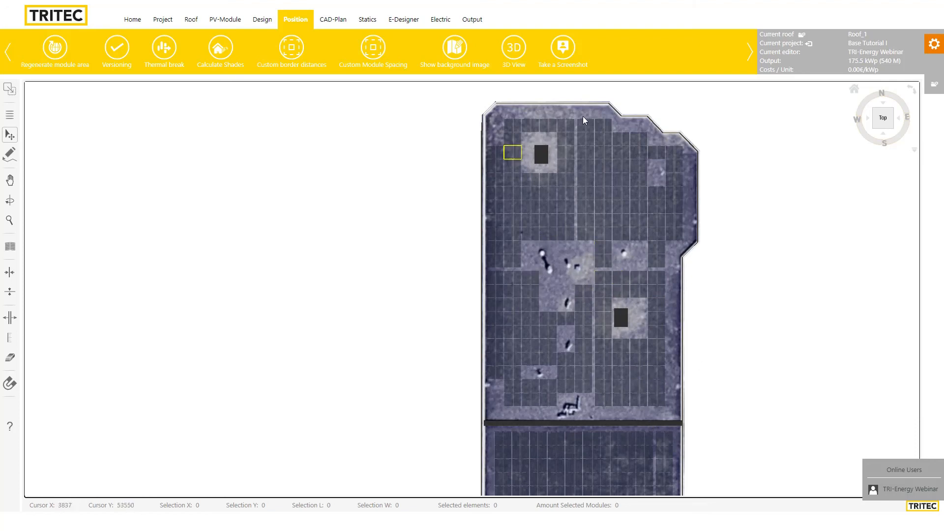
scroll(585, 315, "down", 1)
scroll(585, 318, "down", 1)
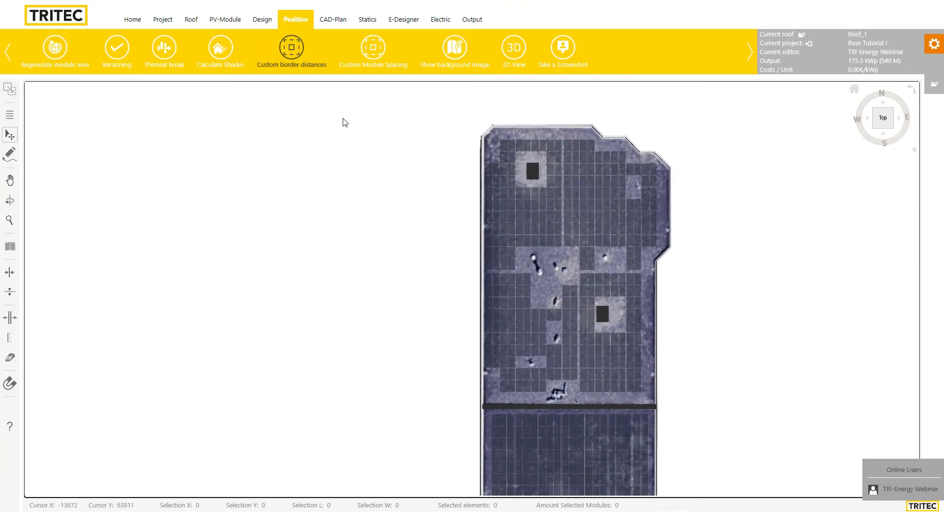
On the Roof tab, confirm roofing Bitumen Roof and product type EVO 2.0 EastWest
left_click(191, 24)
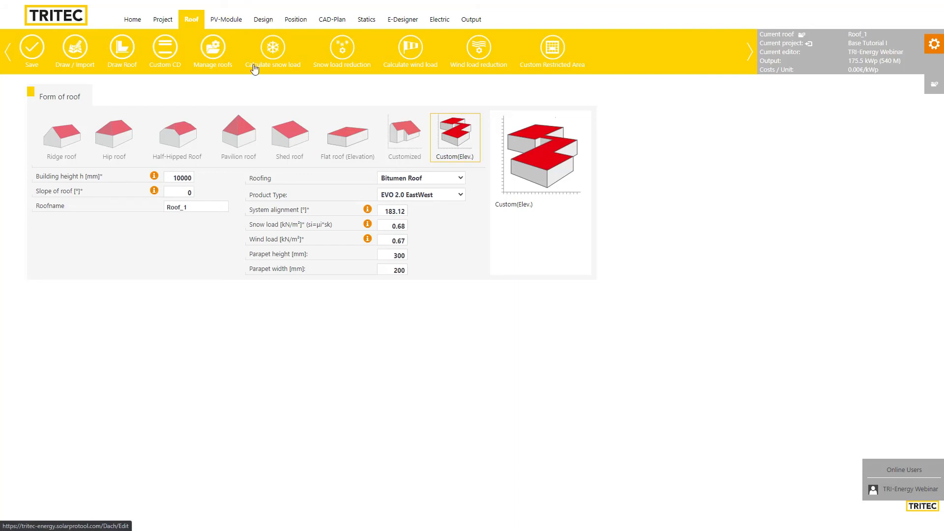
left_click(407, 183)
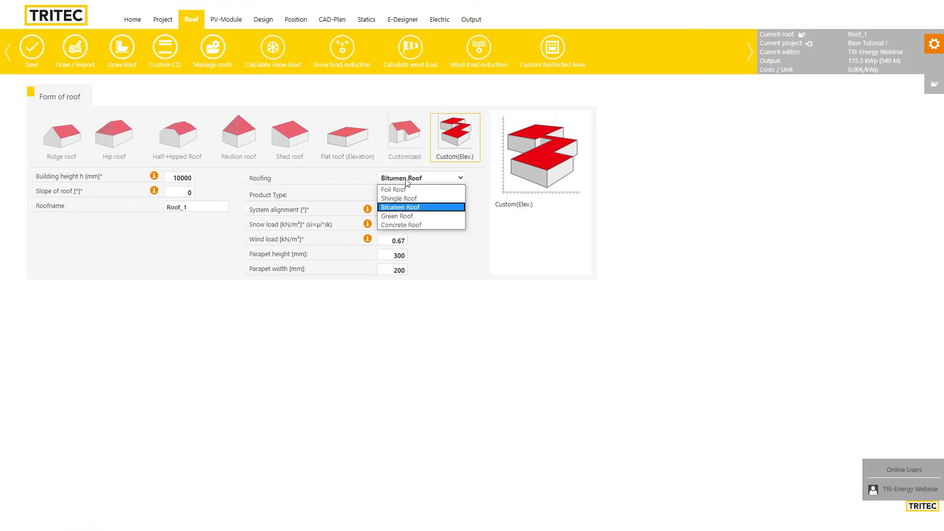
left_click(404, 209)
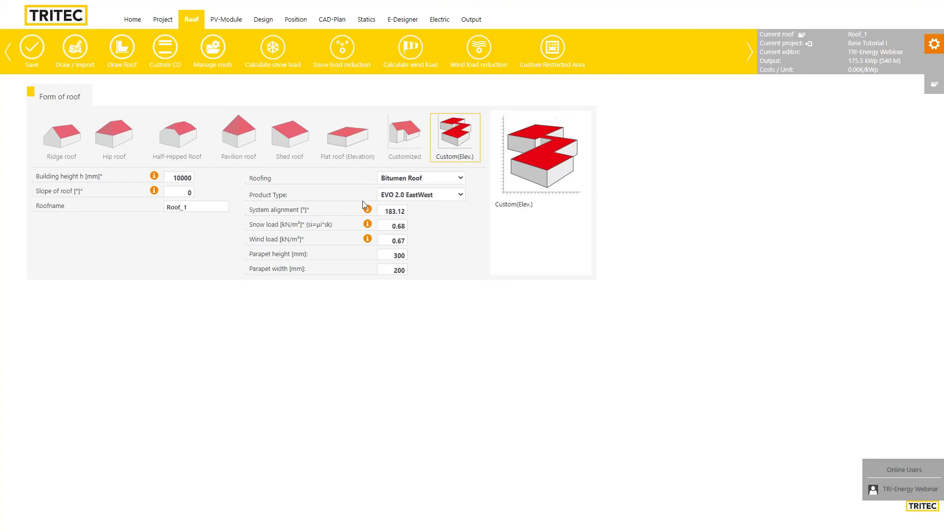
left_click(409, 197)
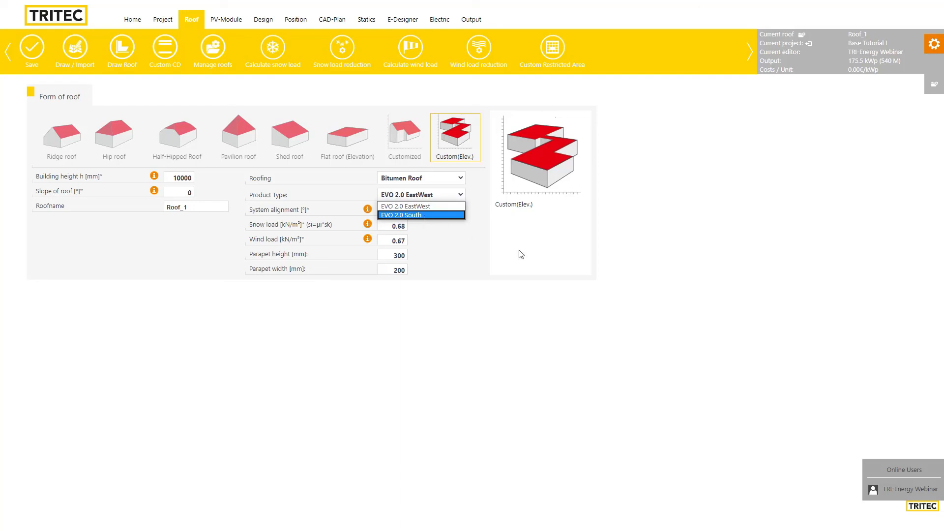
left_click(620, 308)
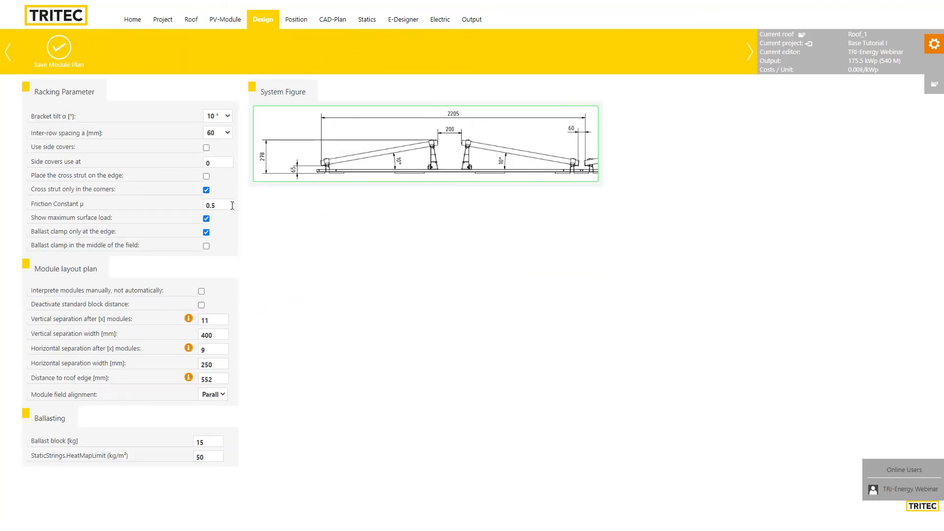
Preview inter-row spacings of 200 and 300 mm, restore 60 mm, and return Home
left_click(226, 138)
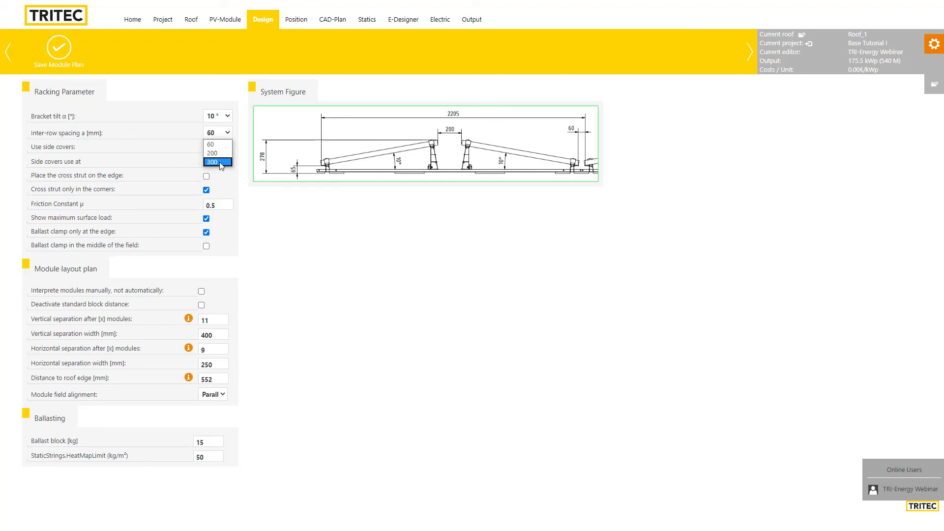
left_click(217, 153)
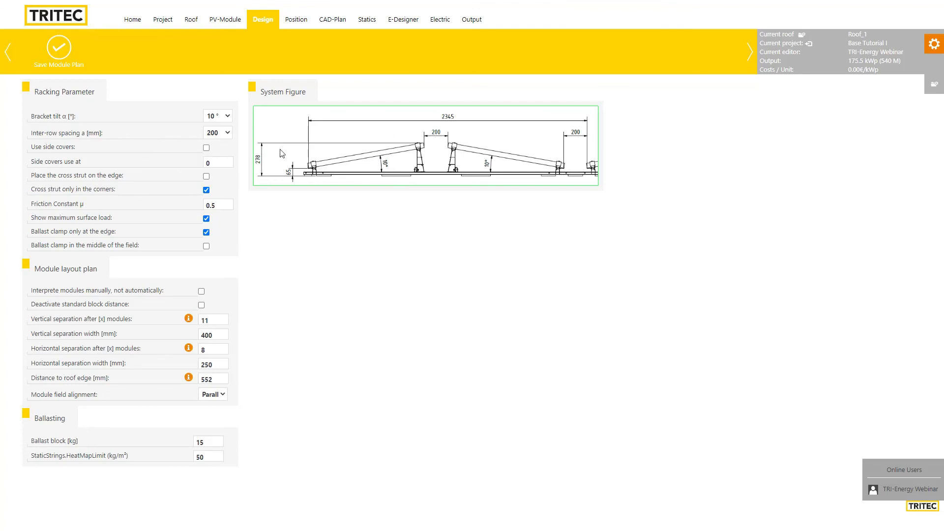
left_click(225, 140)
left_click(224, 159)
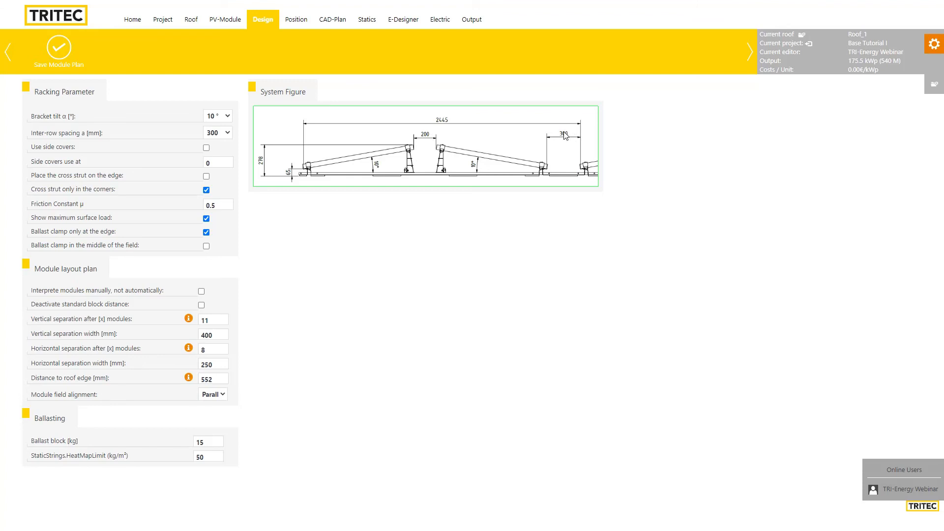
left_click(223, 133)
left_click(220, 146)
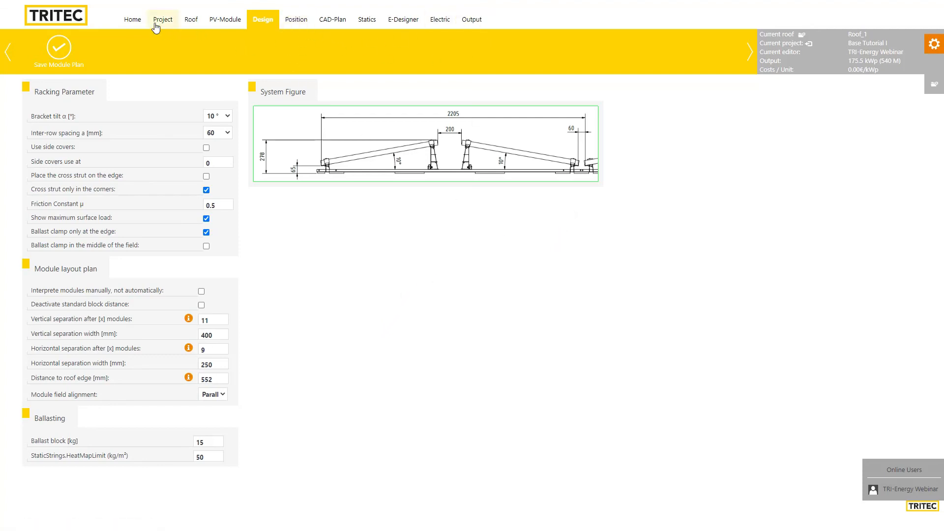
left_click(135, 26)
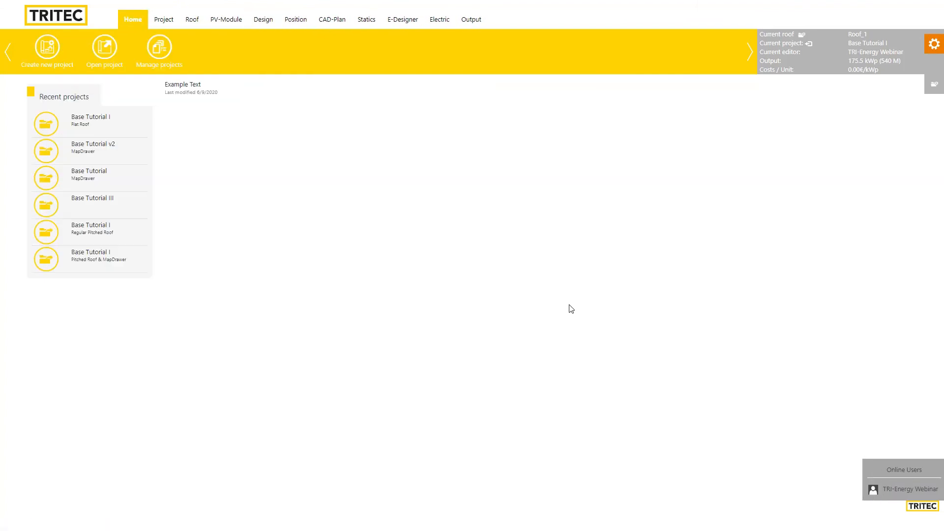